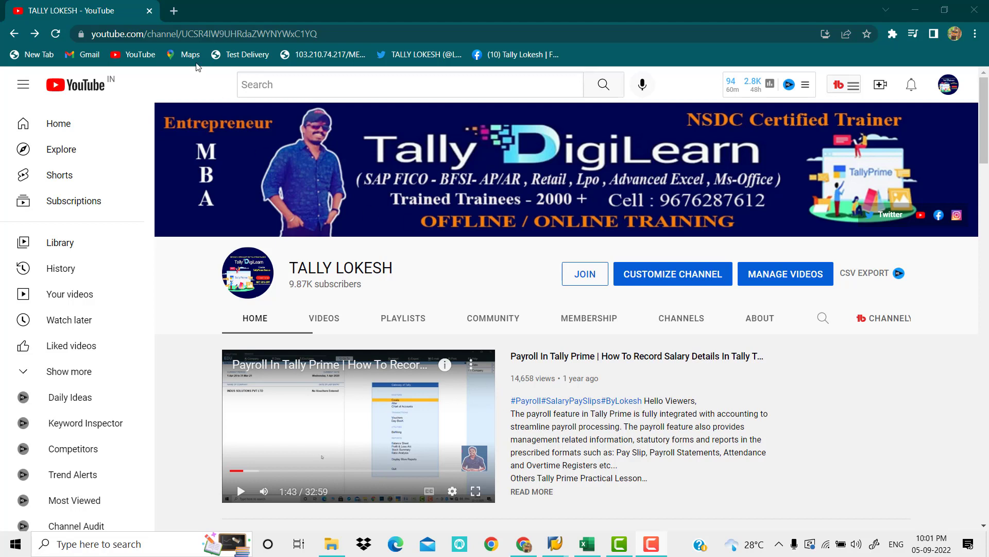
# Switch to the With Holding Tax workbook in Excel and review the configuration steps in B3:B15
pyautogui.click(588, 544)
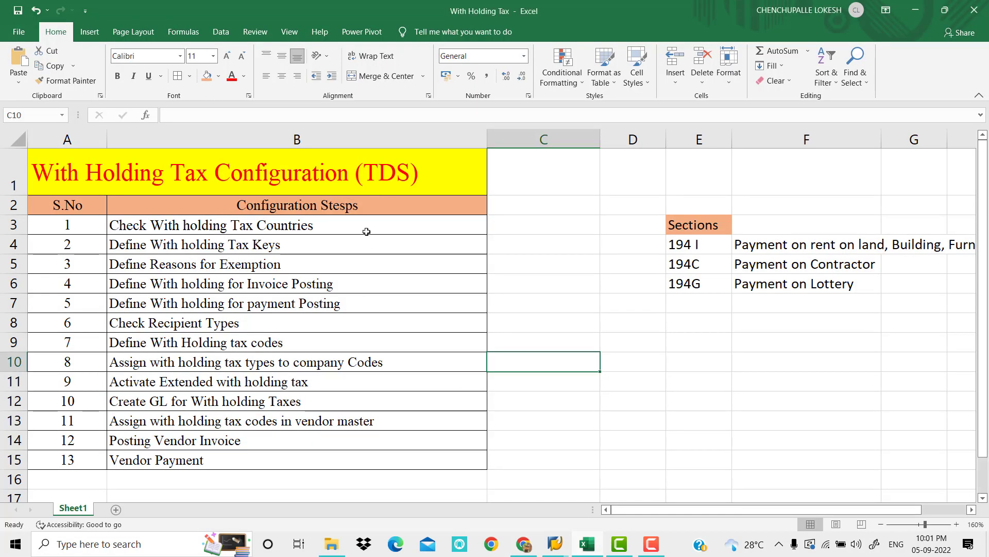
pyautogui.moveTo(363, 227); pyautogui.dragTo(366, 455)
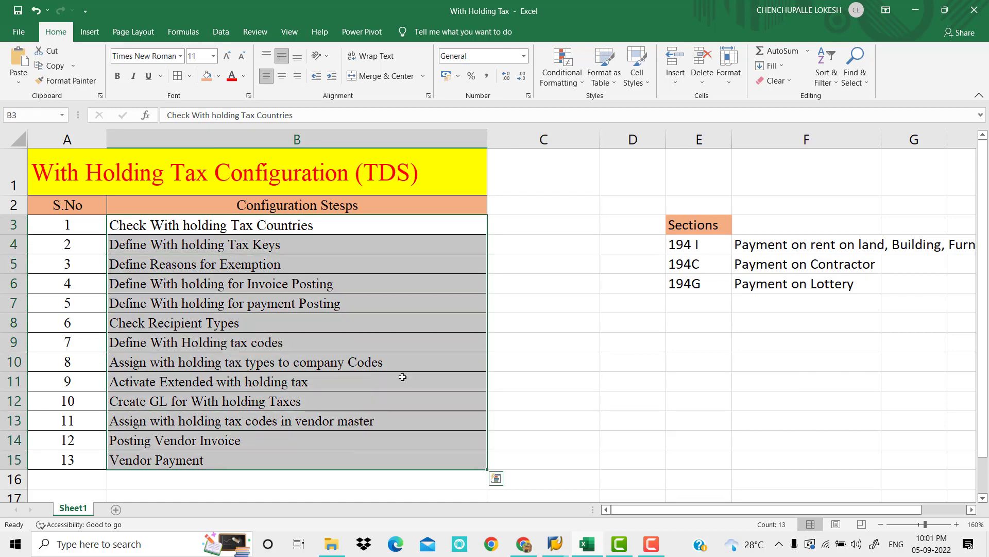
pyautogui.click(404, 379)
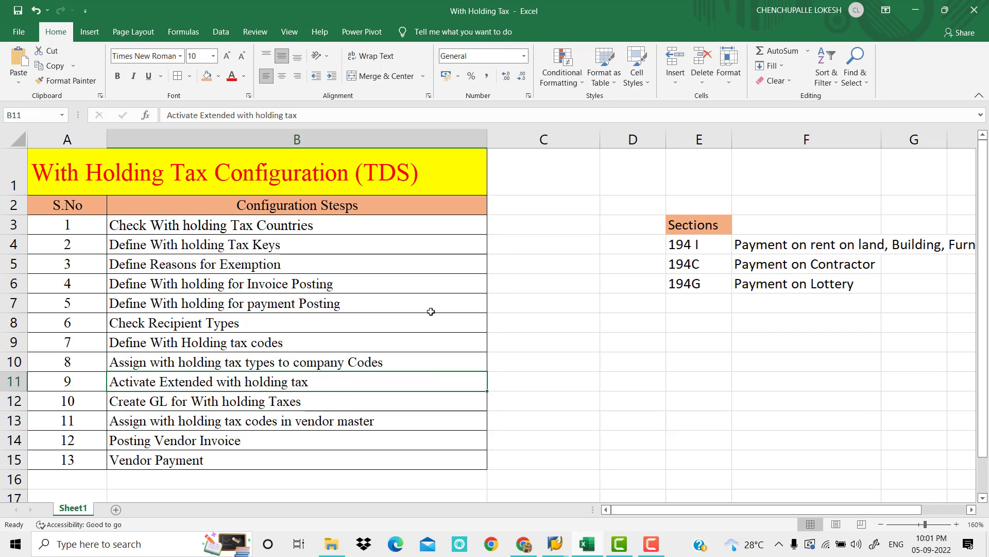
# Correct the spelling of the header in cell B2 to "Configuration Steps"
pyautogui.doubleClick(345, 205)
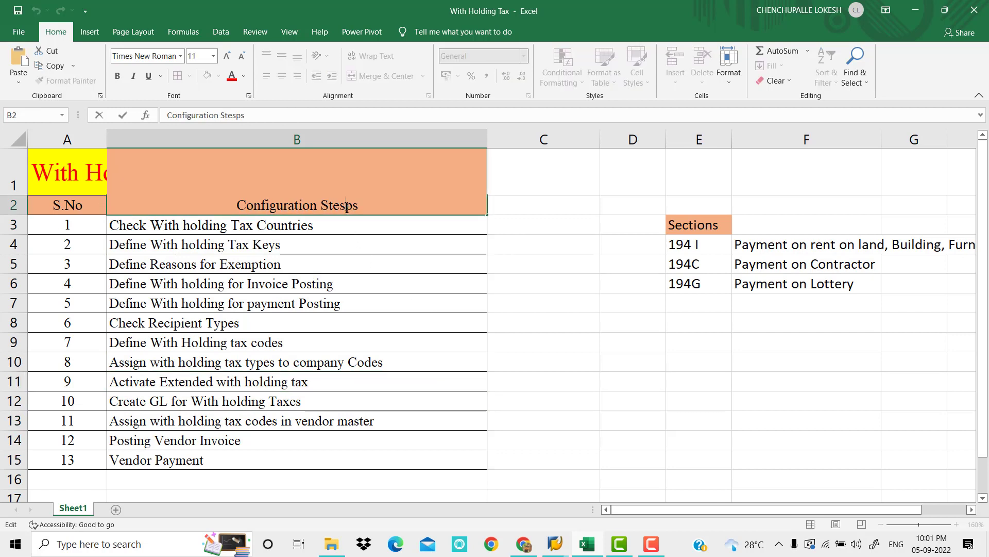
pyautogui.press('BackSpace')
pyautogui.click(410, 262)
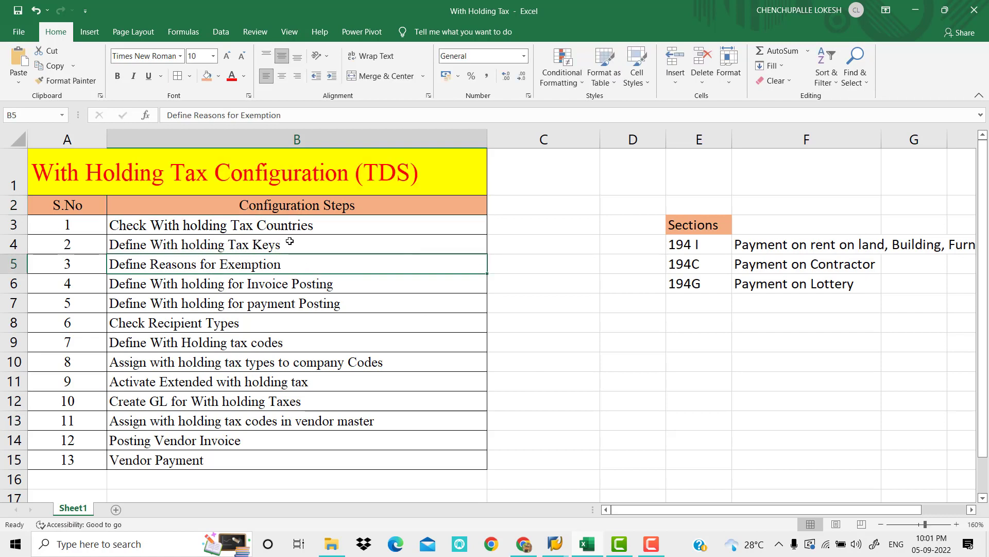
# Go through the individual configuration steps in column B, including exemption reasons, invoice posting, recipient types and tax codes
pyautogui.press('Down')
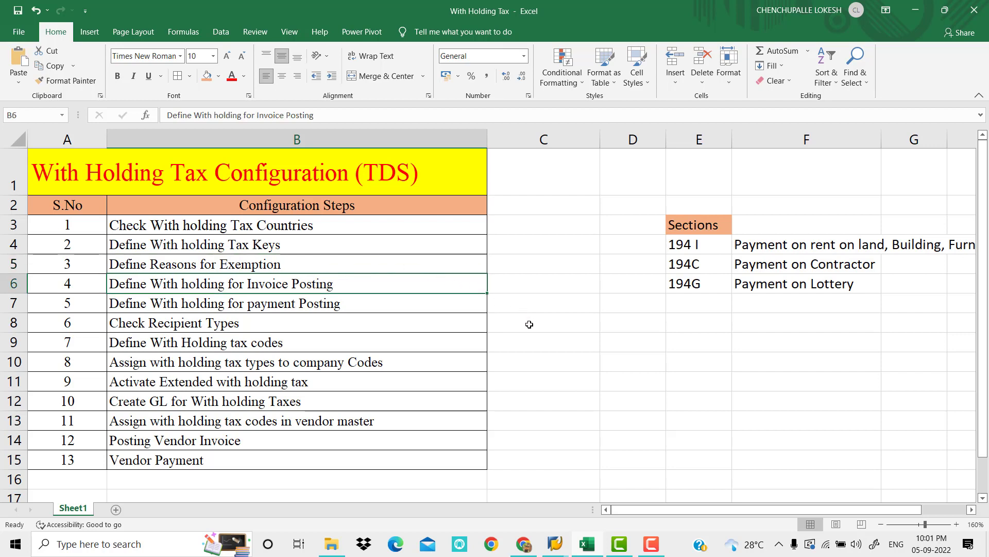
pyautogui.click(434, 321)
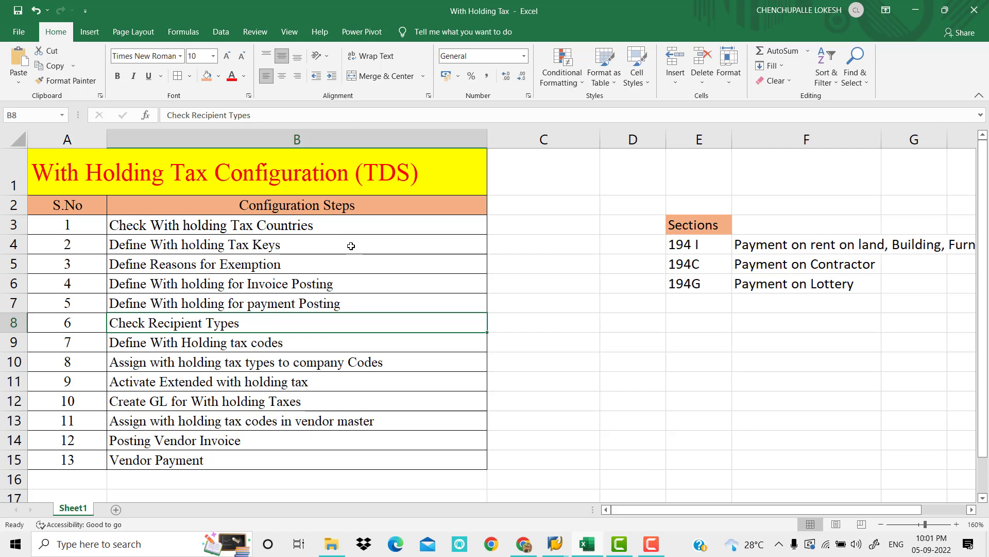
pyautogui.click(304, 268)
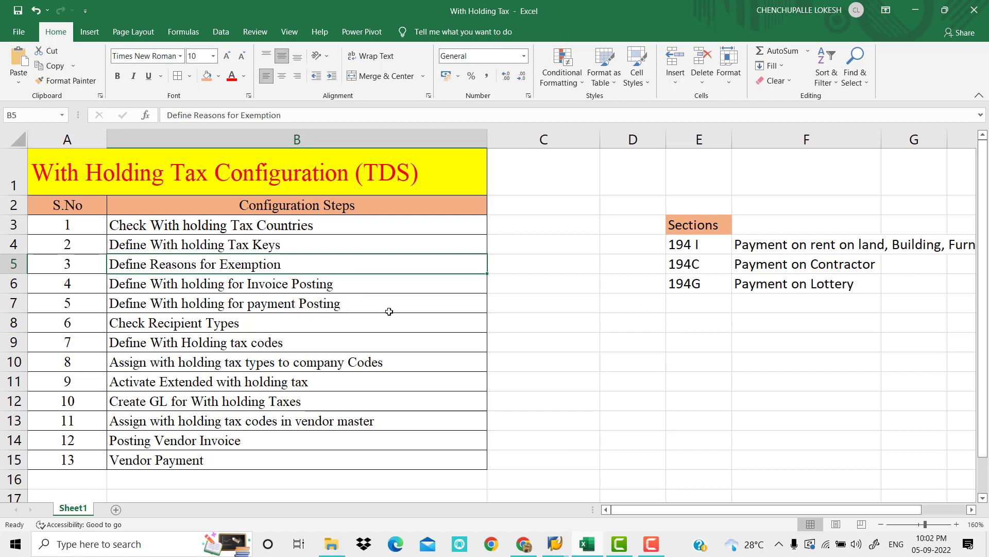
pyautogui.click(292, 327)
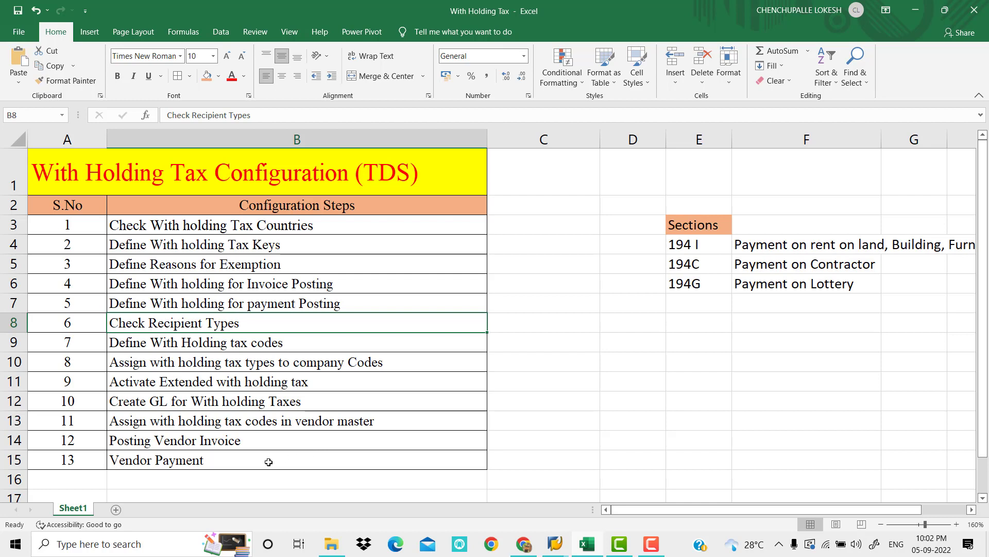
pyautogui.click(430, 342)
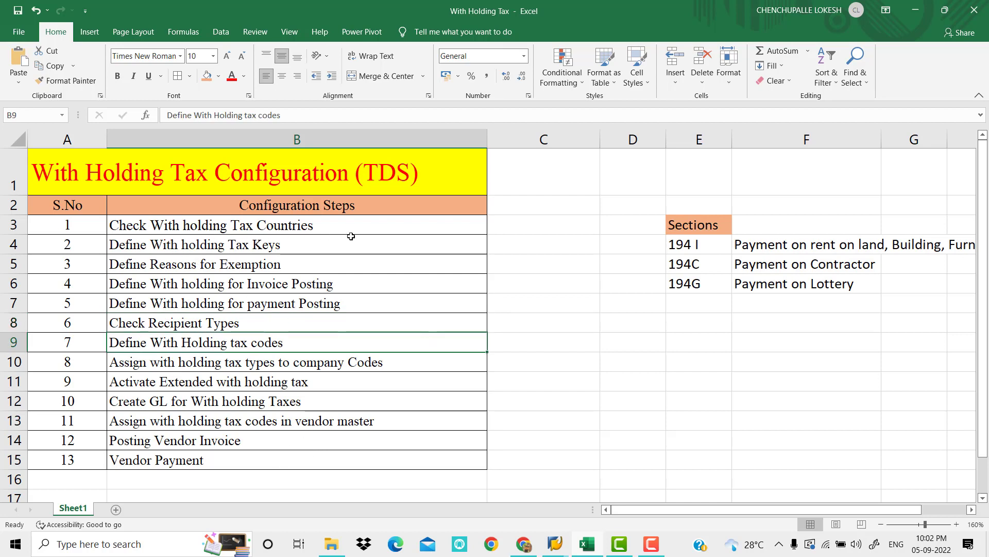
# Switch to SAP Easy Access, start the Customizing: Execute Project transaction and display the SAP Reference IMG
pyautogui.click(556, 549)
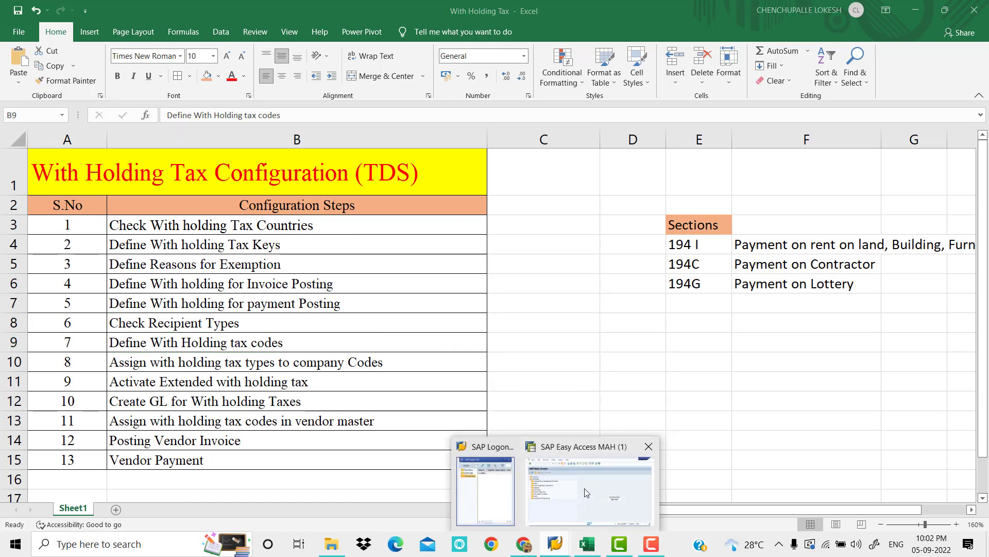
pyautogui.click(584, 487)
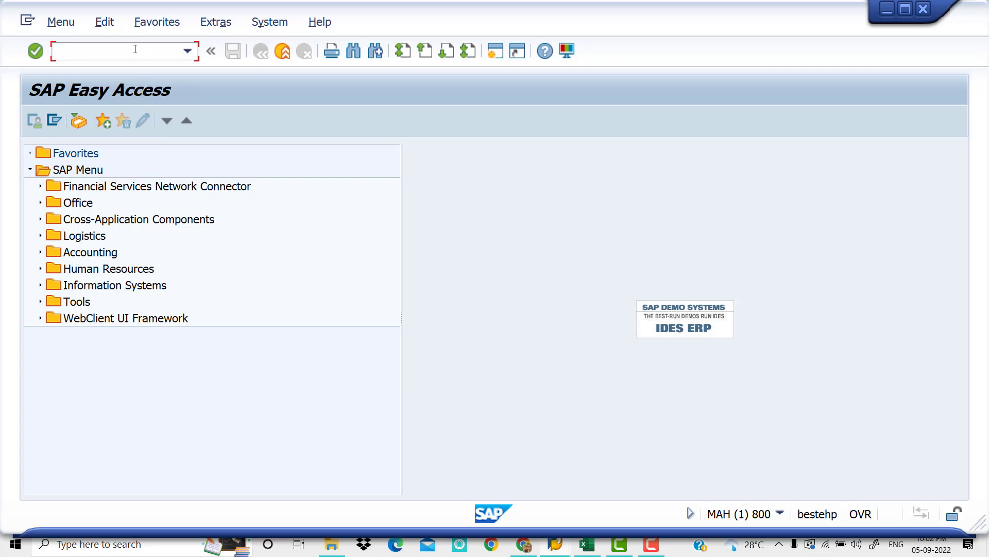
pyautogui.write('RO')
pyautogui.press('Return')
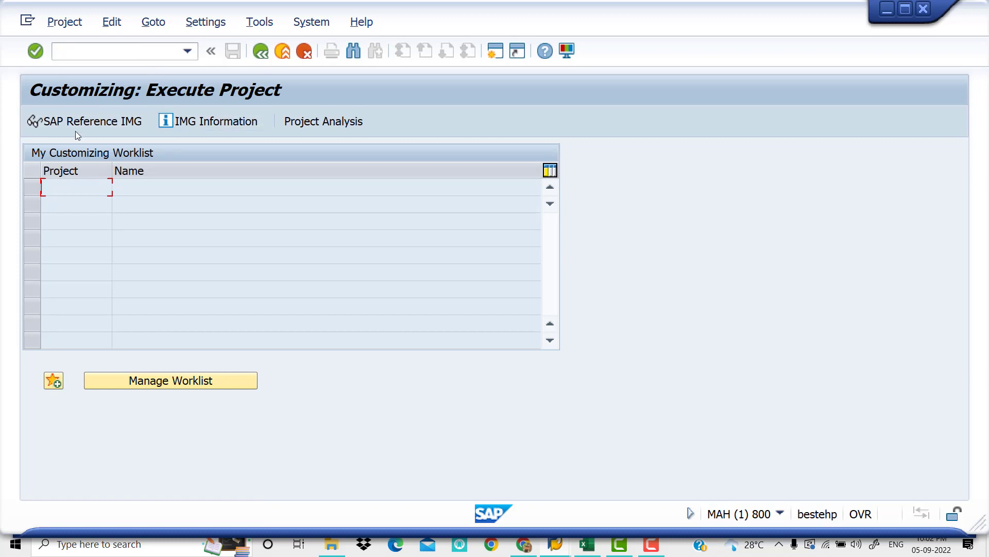
pyautogui.click(102, 121)
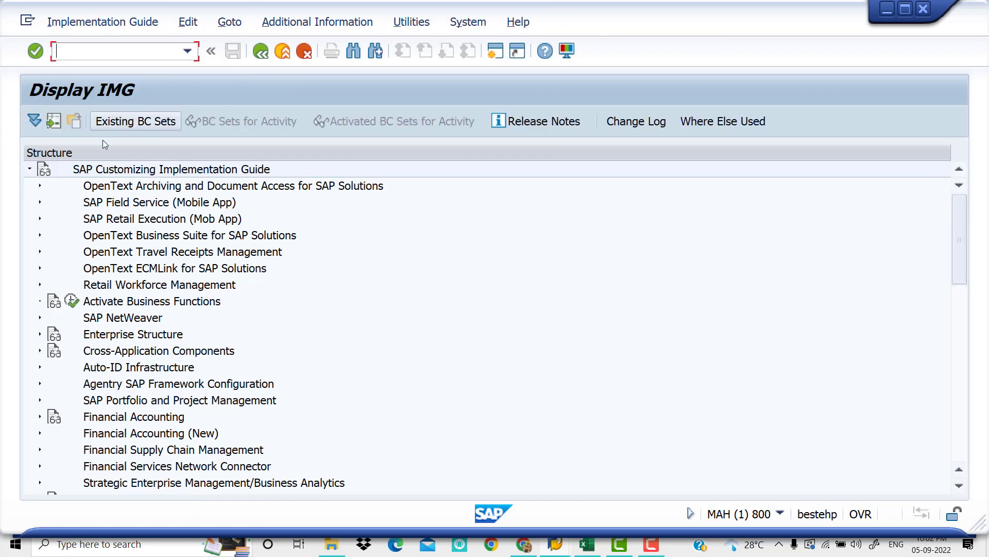
# Expand the IMG through Financial Accounting (New), Financial Accounting Global Settings (New), Withholding Tax and Extended Withholding Tax to the Basic Settings activities
pyautogui.click(40, 433)
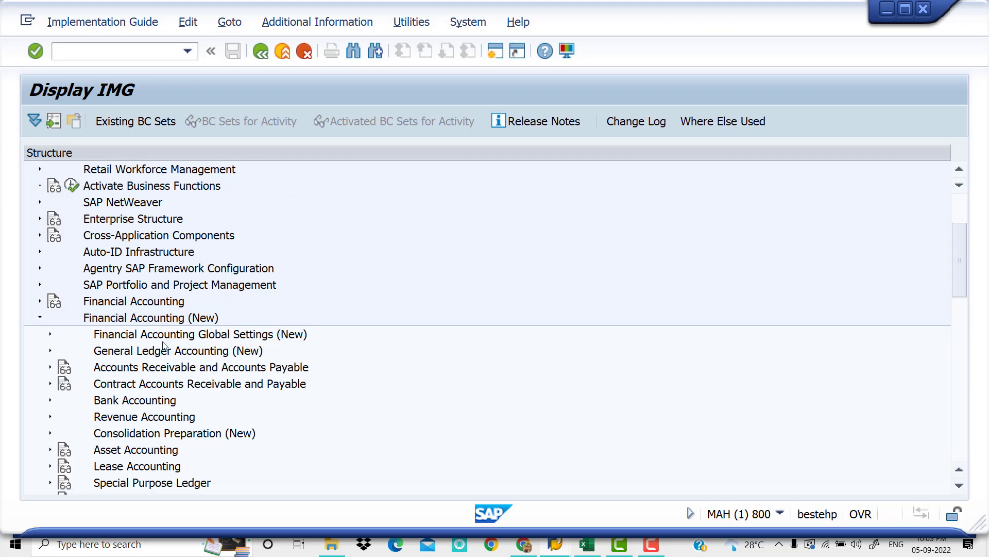
pyautogui.click(51, 334)
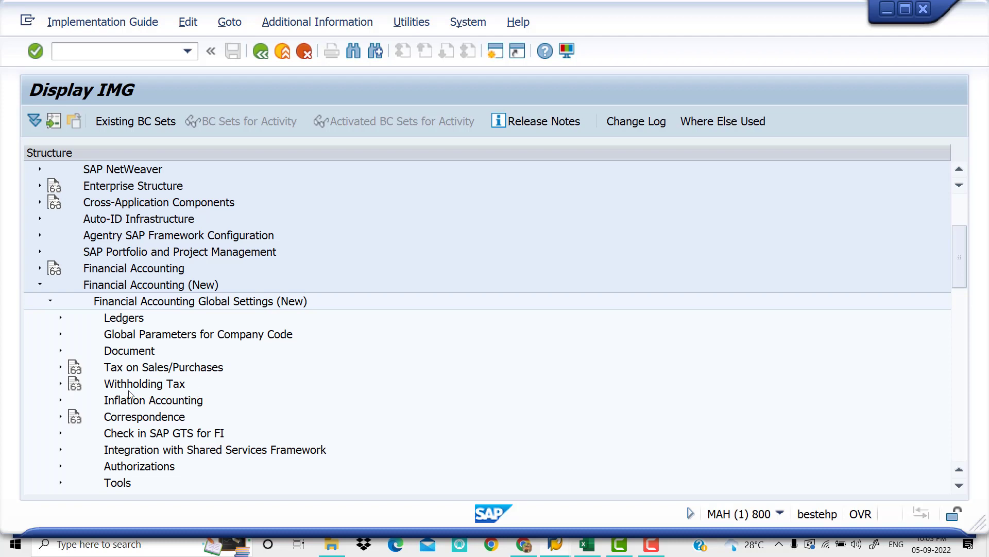
pyautogui.click(61, 384)
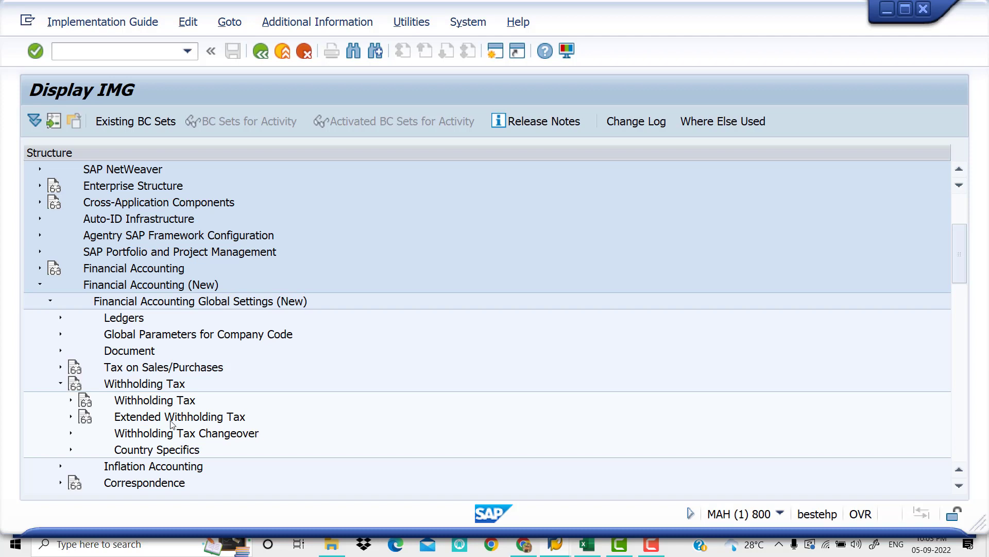
pyautogui.click(72, 418)
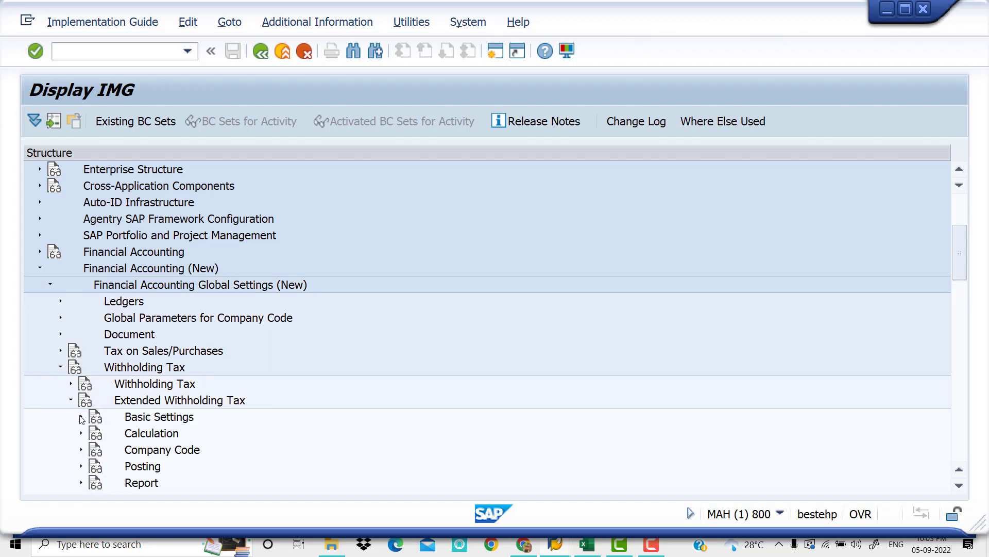
pyautogui.scroll(-2, 280, 404)
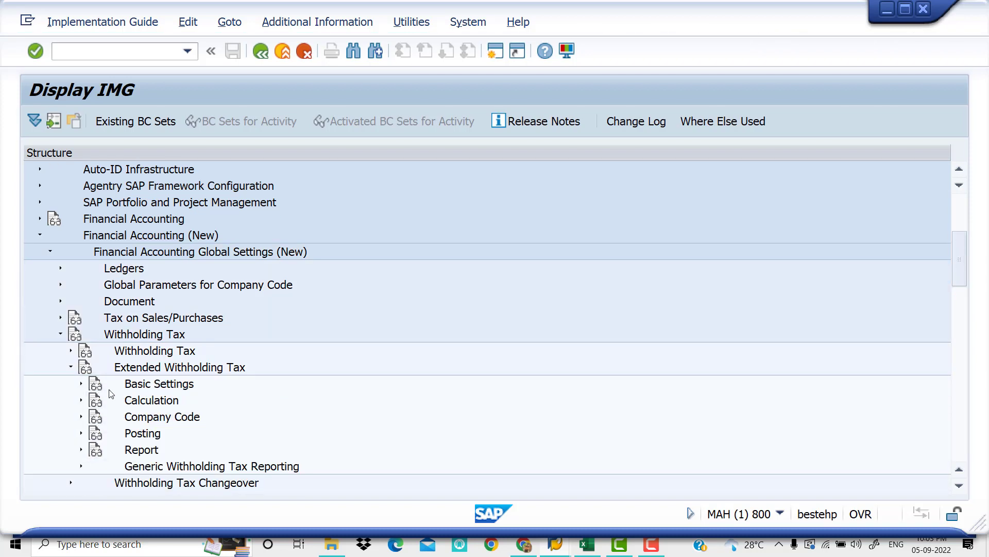
pyautogui.click(81, 384)
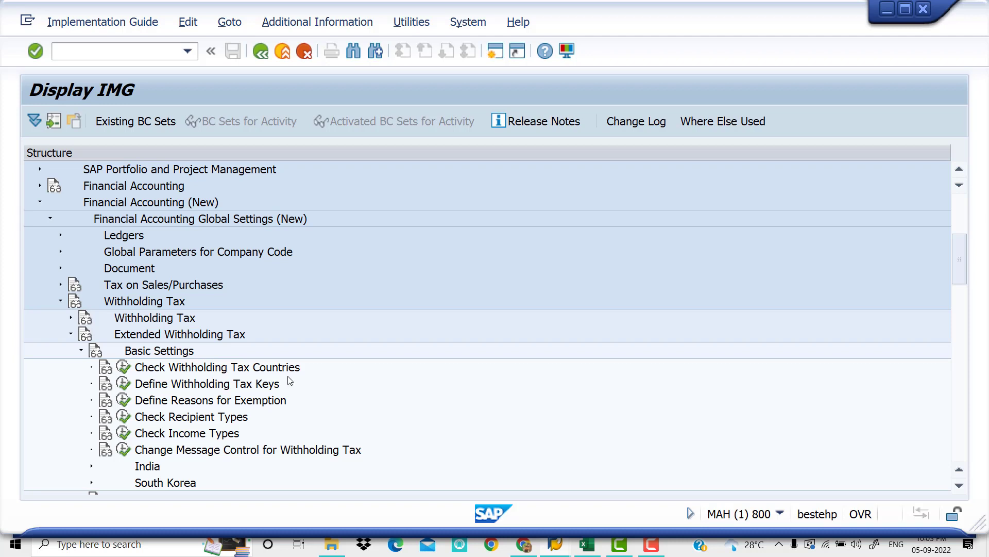
# Open the Check Withholding Tax Countries activity and position the country key list at country IN
pyautogui.click(124, 367)
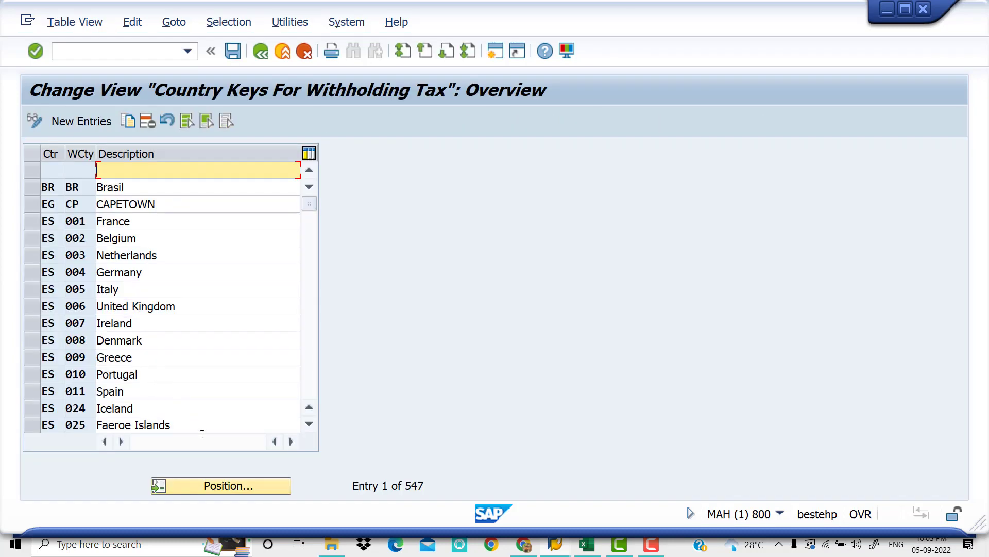
pyautogui.click(251, 483)
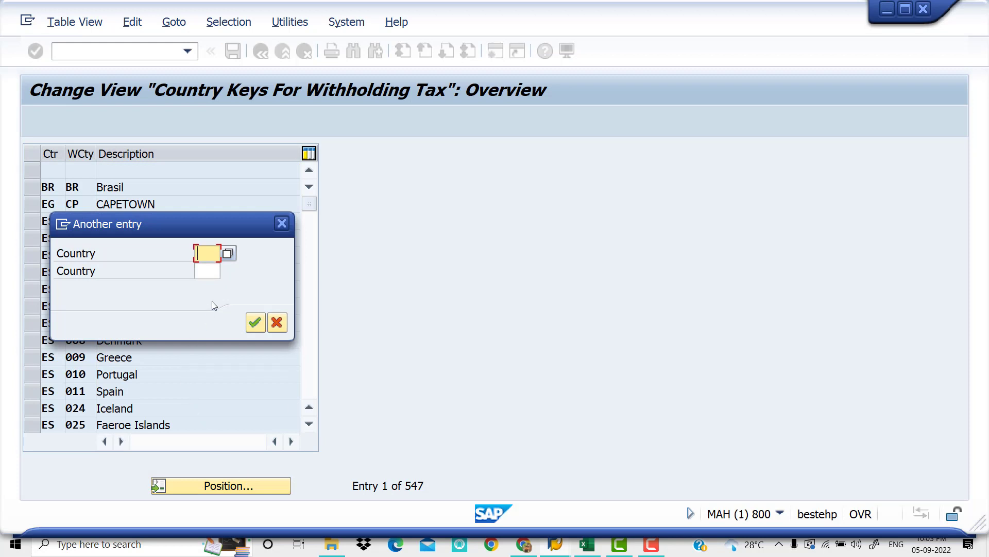
pyautogui.write('IN')
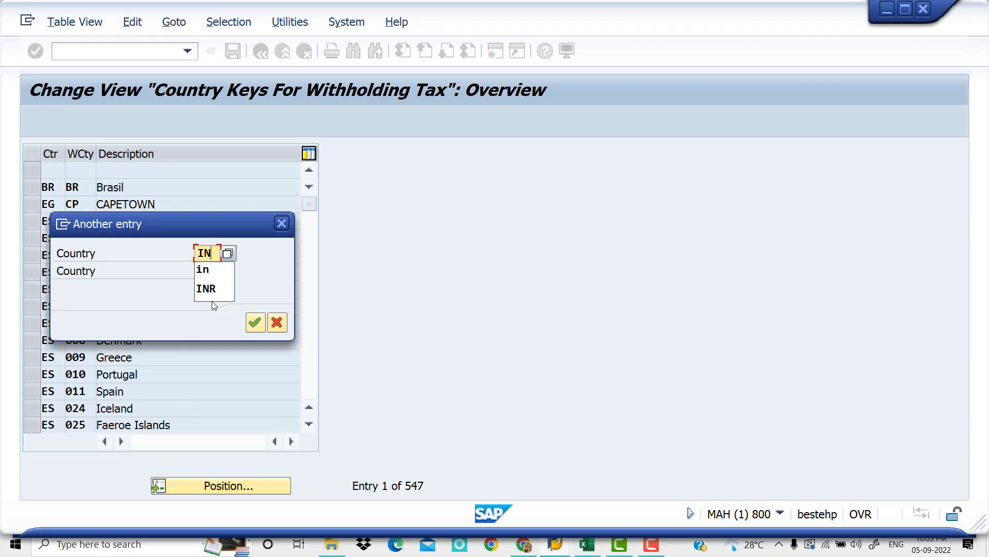
pyautogui.click(256, 324)
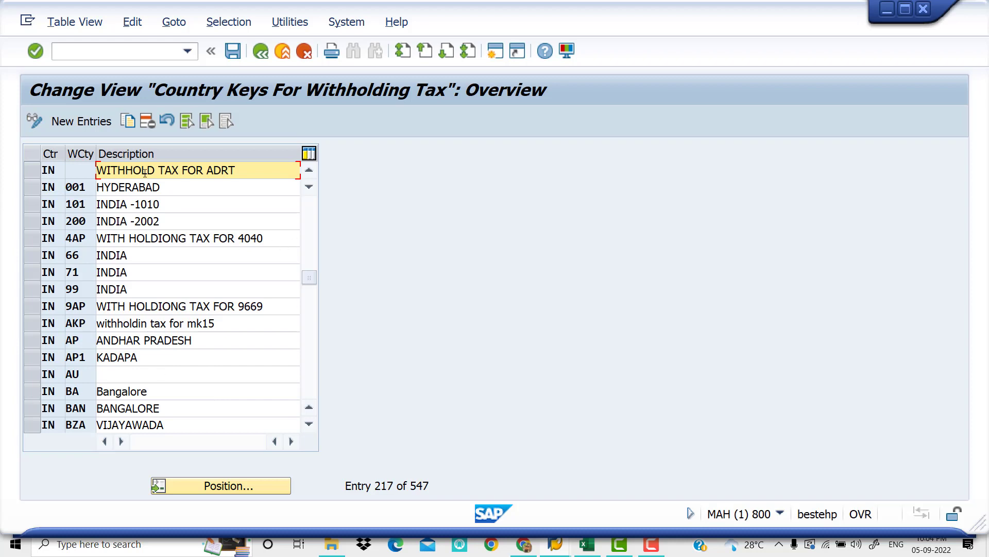
# Create a new withholding tax country entry with country IN, key KD and description INIDA-VIV0
pyautogui.click(84, 123)
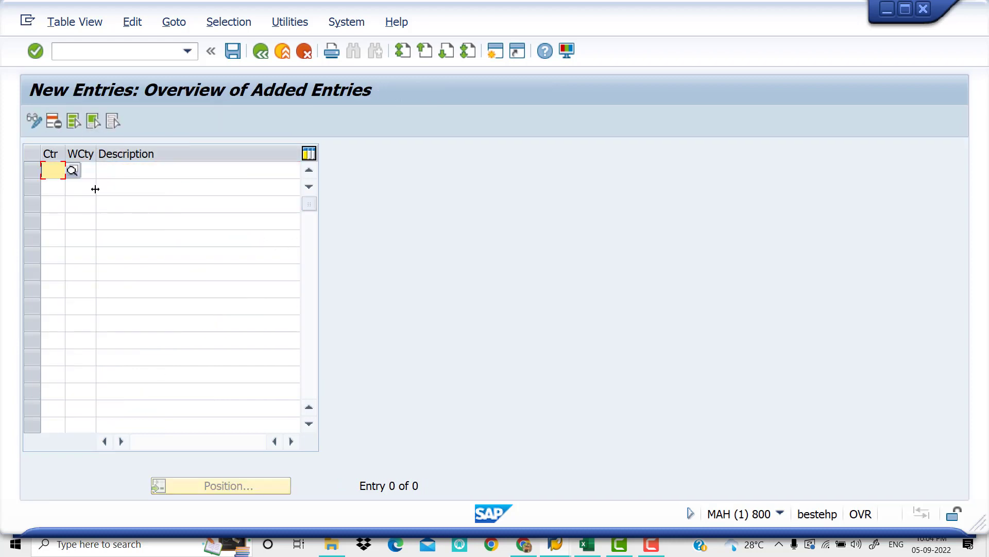
pyautogui.write('IN')
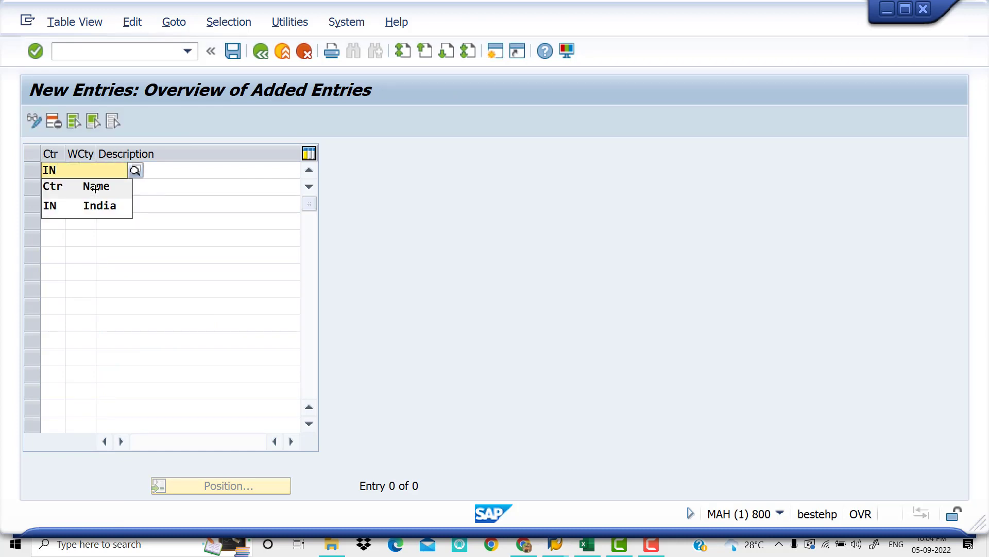
pyautogui.press('Down')
pyautogui.press('Tab')
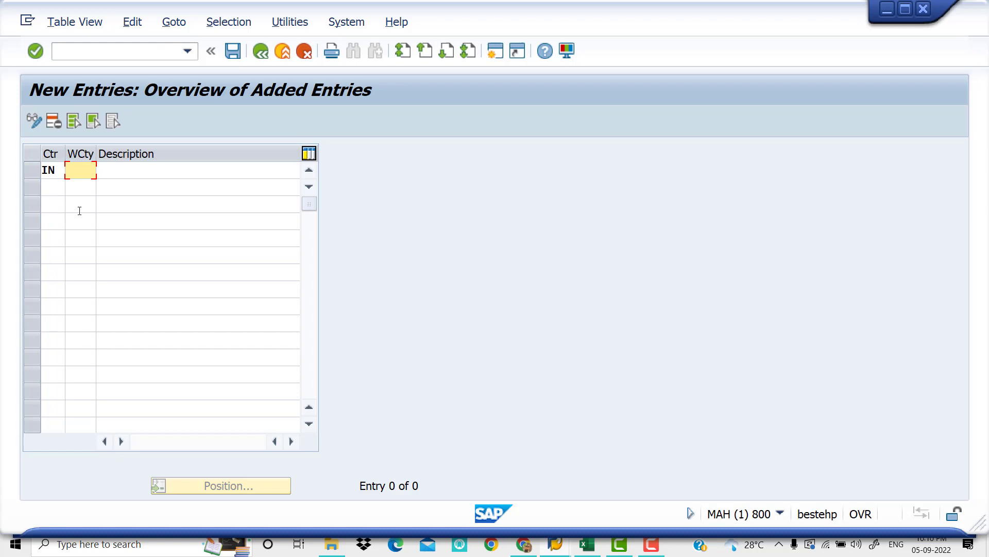
pyautogui.write('KD')
pyautogui.press('Tab')
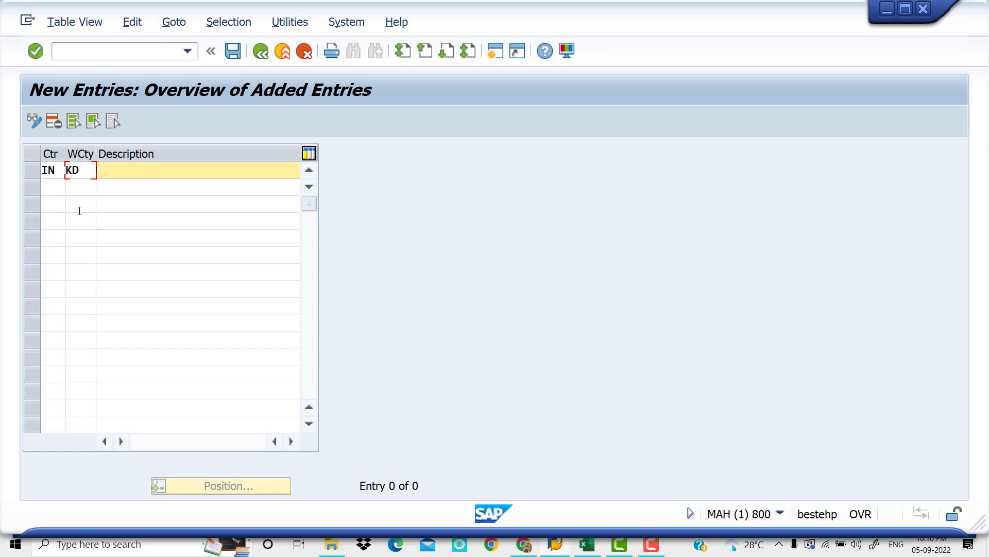
pyautogui.write('INIDA-VIV0')
# Save the new country key entry, accept the customizing request and return to the IMG structure
pyautogui.click(239, 51)
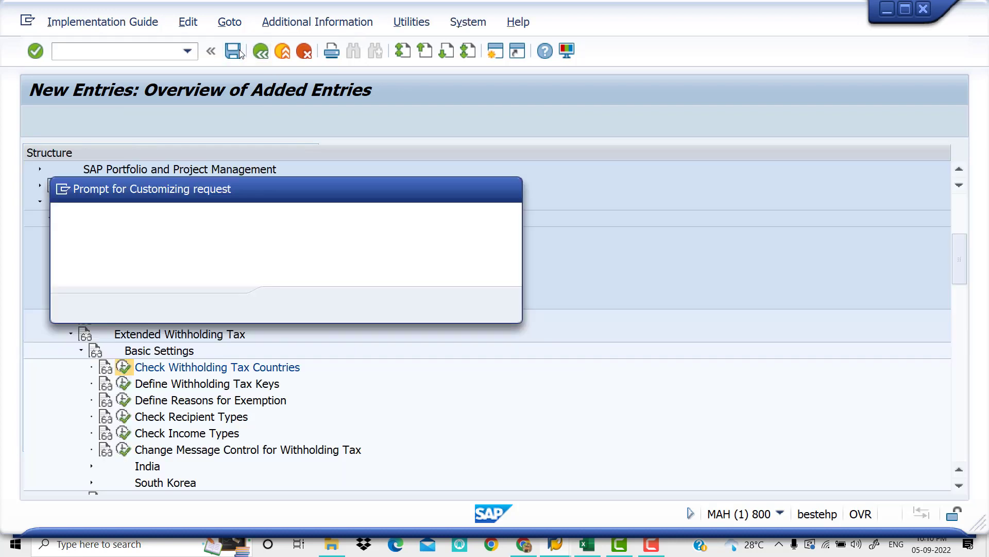
pyautogui.click(291, 310)
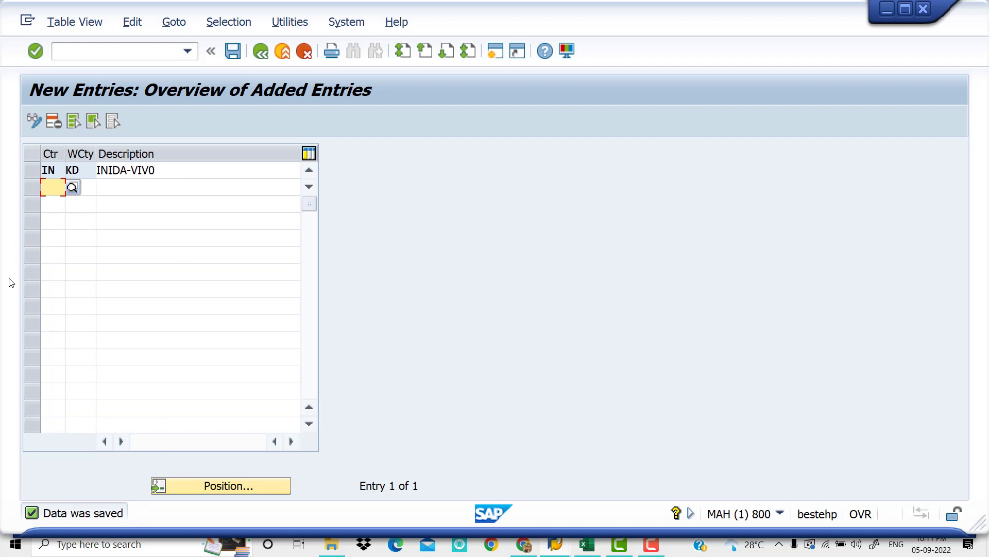
pyautogui.click(261, 51)
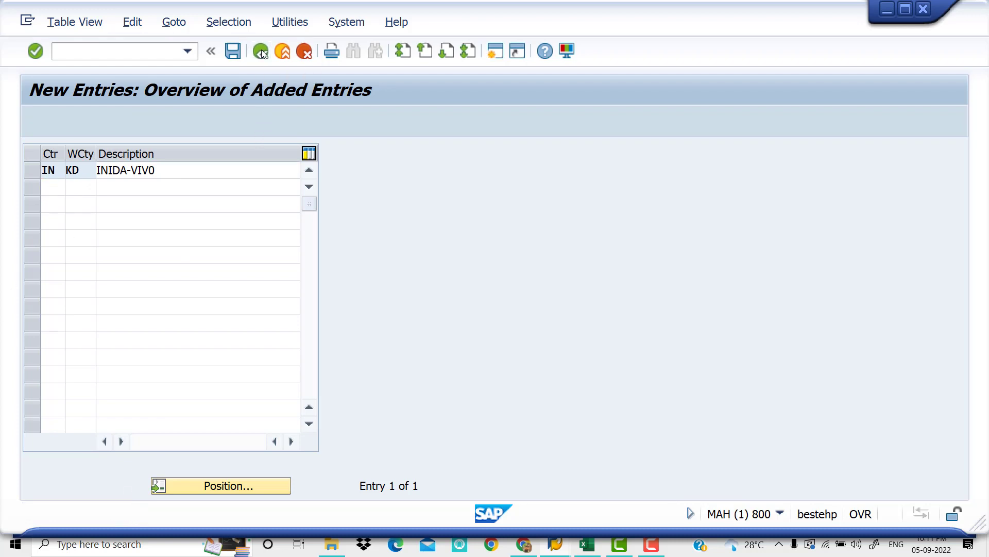
pyautogui.click(261, 51)
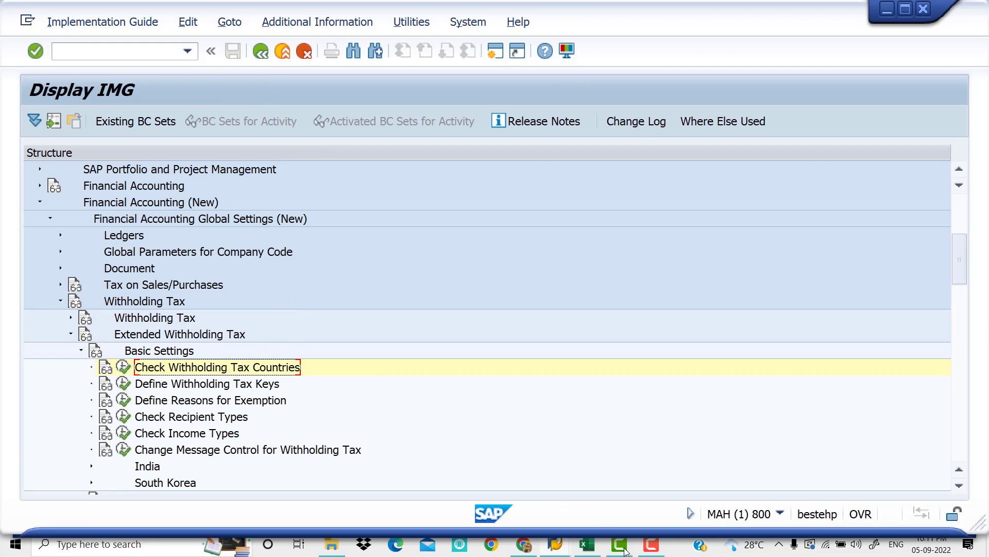
# Switch to the Excel workbook and review the Define With holding Tax Keys step and the 194 I section
pyautogui.click(587, 549)
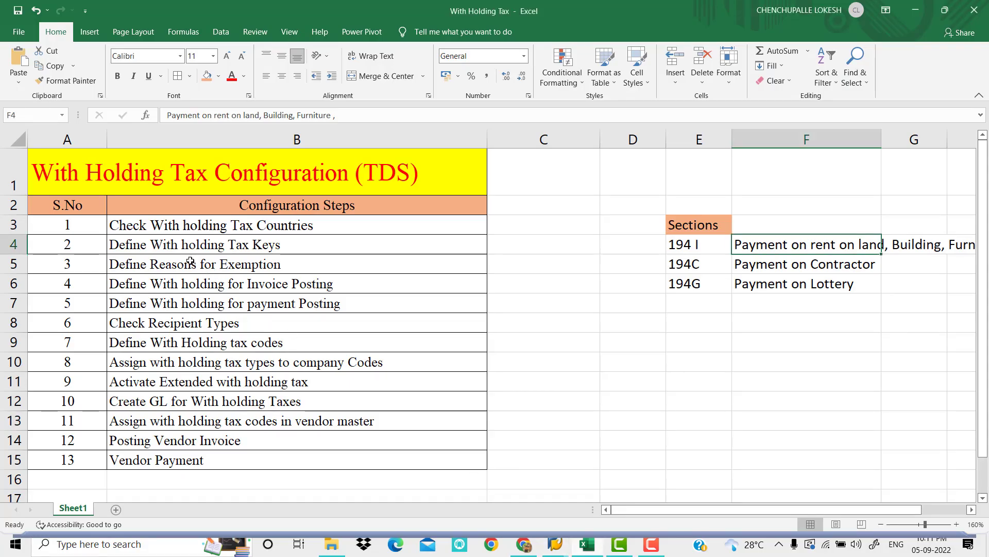
pyautogui.click(293, 248)
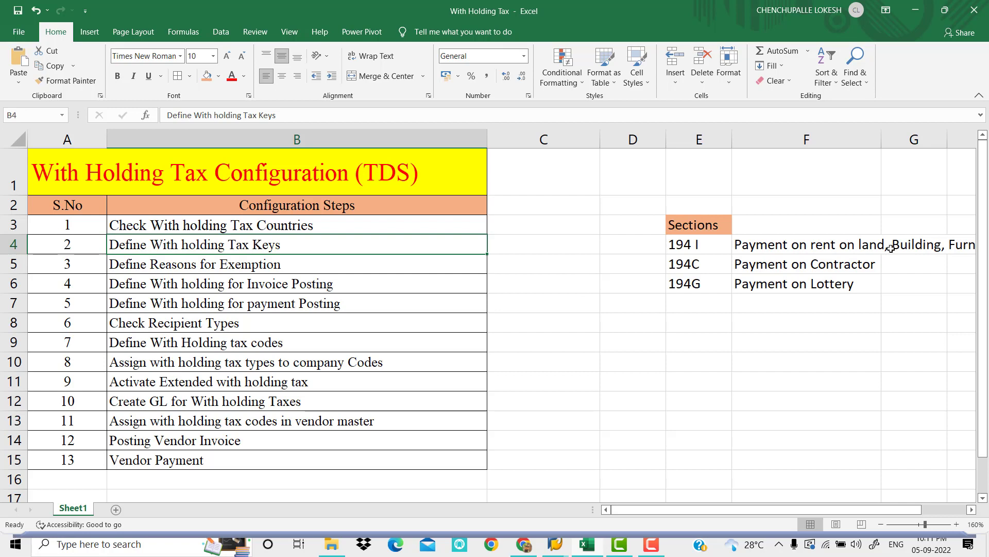
pyautogui.click(721, 248)
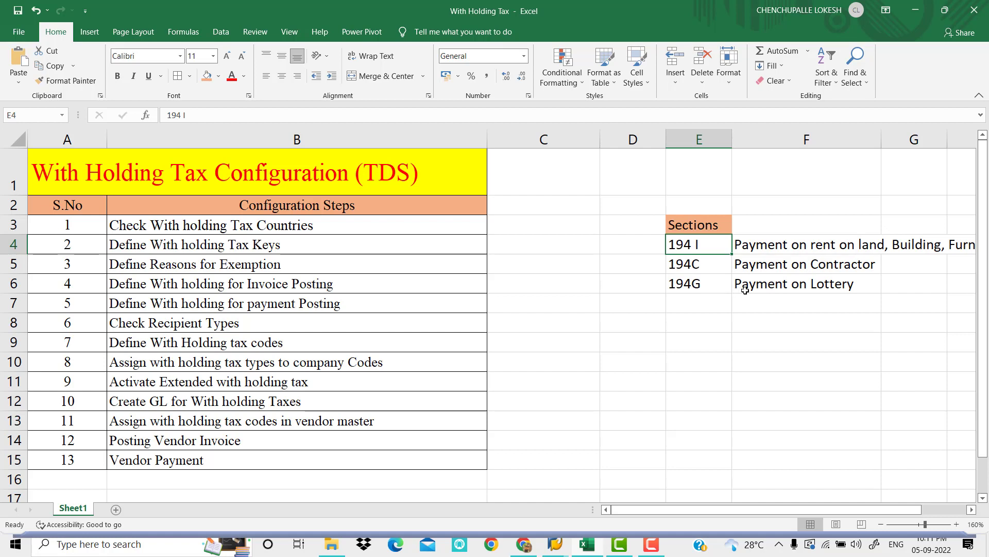
# Check the Define With holding Tax Keys step in the workbook and switch back to the SAP IMG structure
pyautogui.click(811, 297)
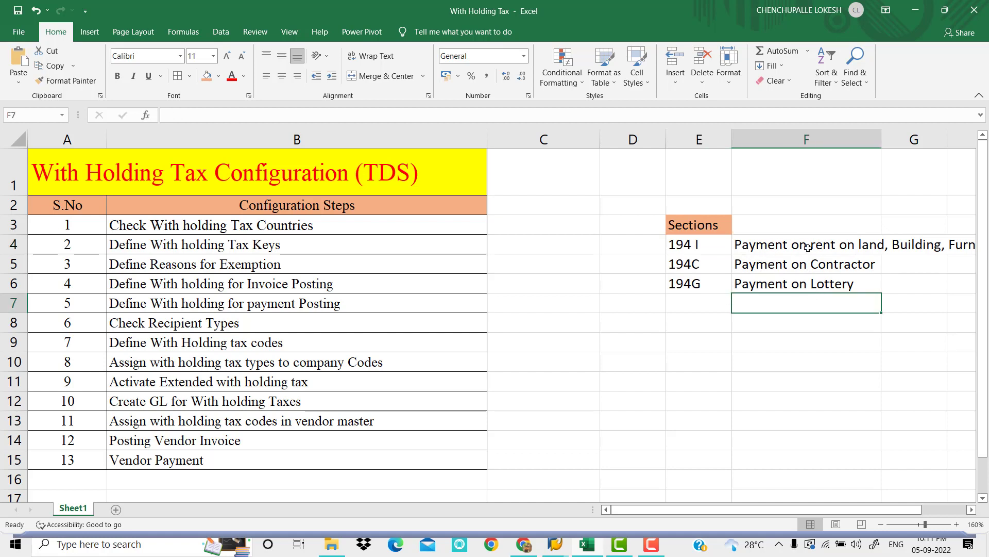
pyautogui.click(296, 248)
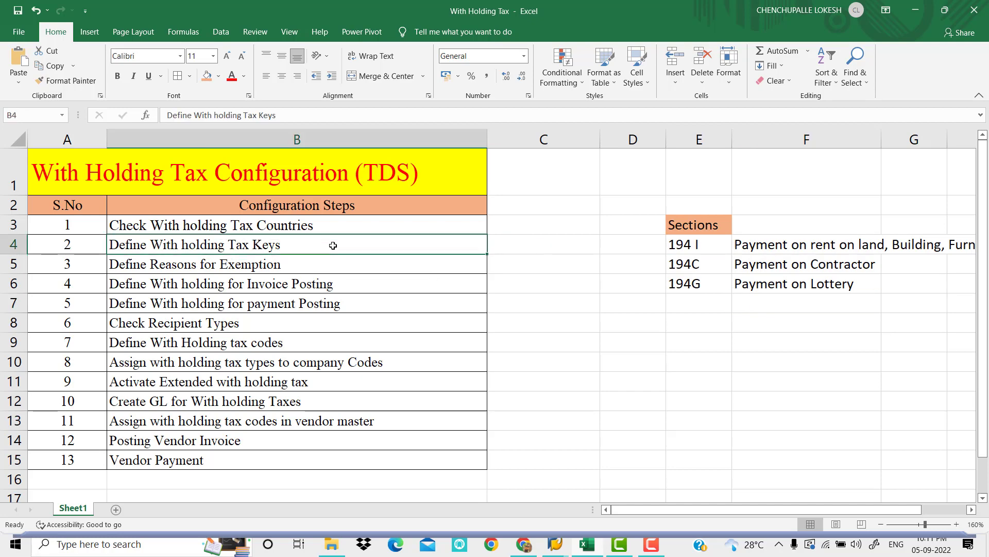
pyautogui.moveTo(555, 544)
pyautogui.click(582, 513)
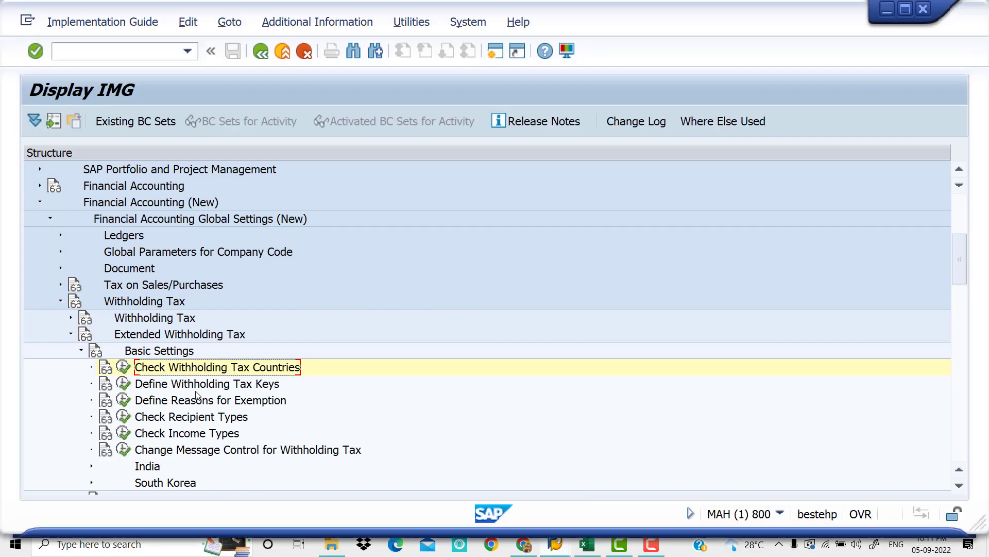
# Open the Define Withholding Tax Keys activity with country key IN as the work area
pyautogui.click(130, 387)
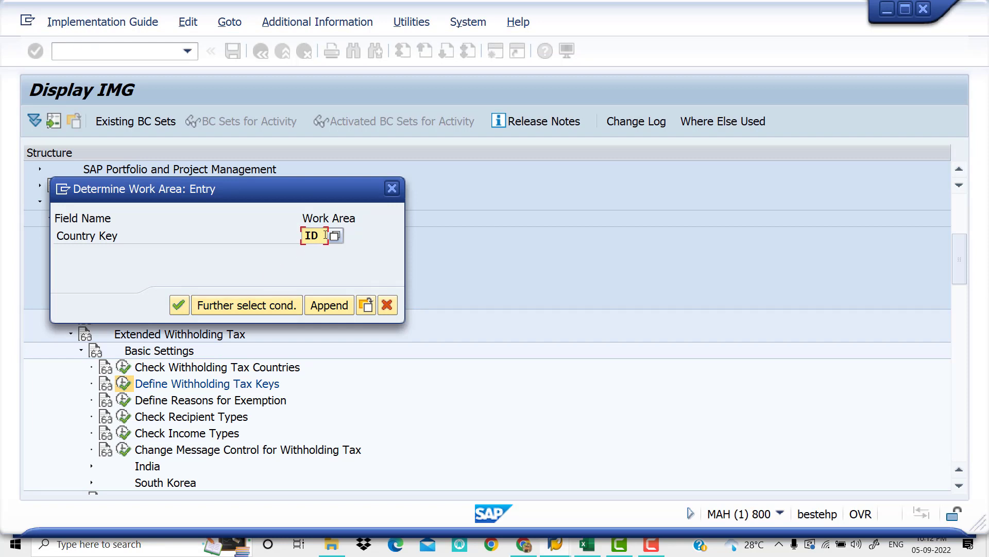
pyautogui.press('BackSpace')
pyautogui.press('BackSpace')
pyautogui.write('N')
pyautogui.press('BackSpace')
pyautogui.write('IN')
pyautogui.click(176, 305)
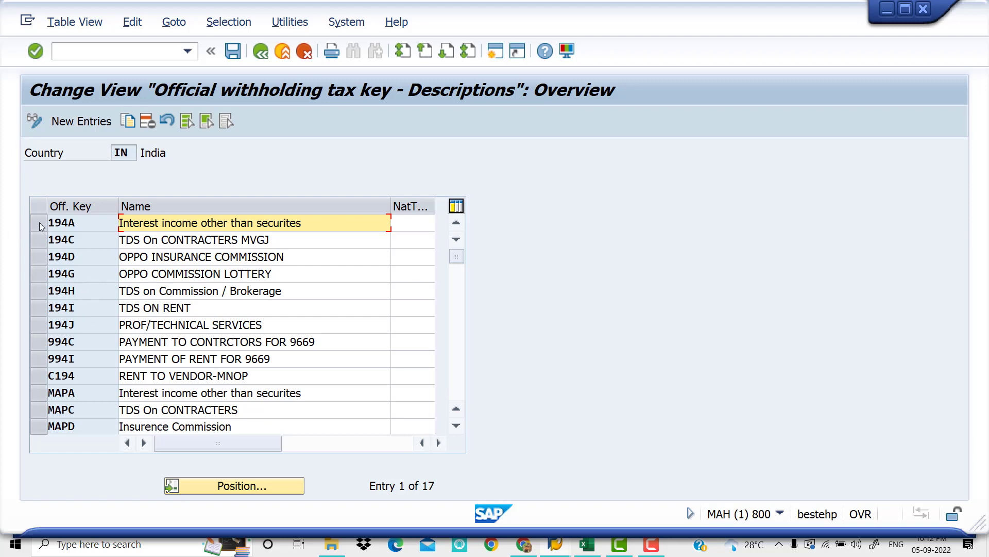
# Add a new official withholding tax key 194I named "Payment on Rent on Building" and try to save it
pyautogui.click(81, 124)
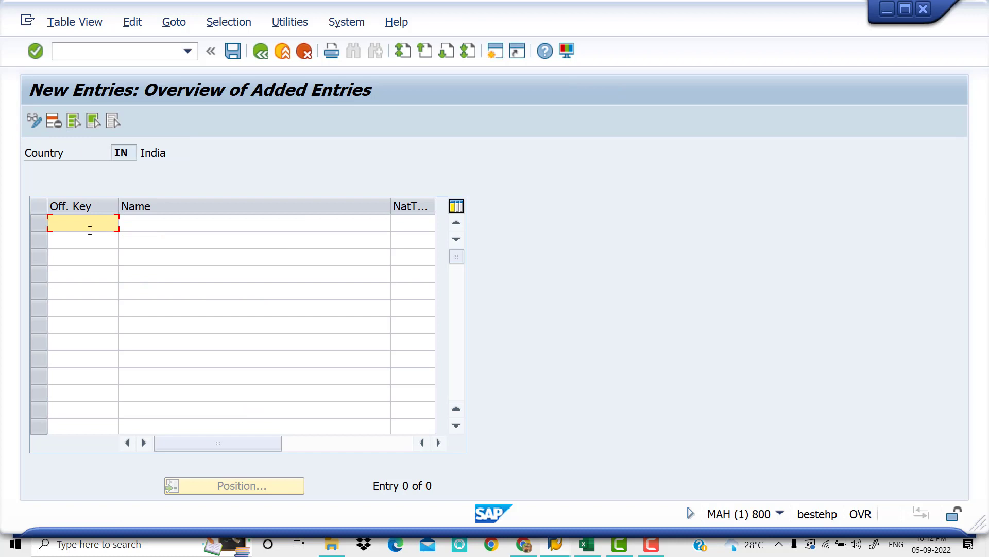
pyautogui.write('194I')
pyautogui.press('Tab')
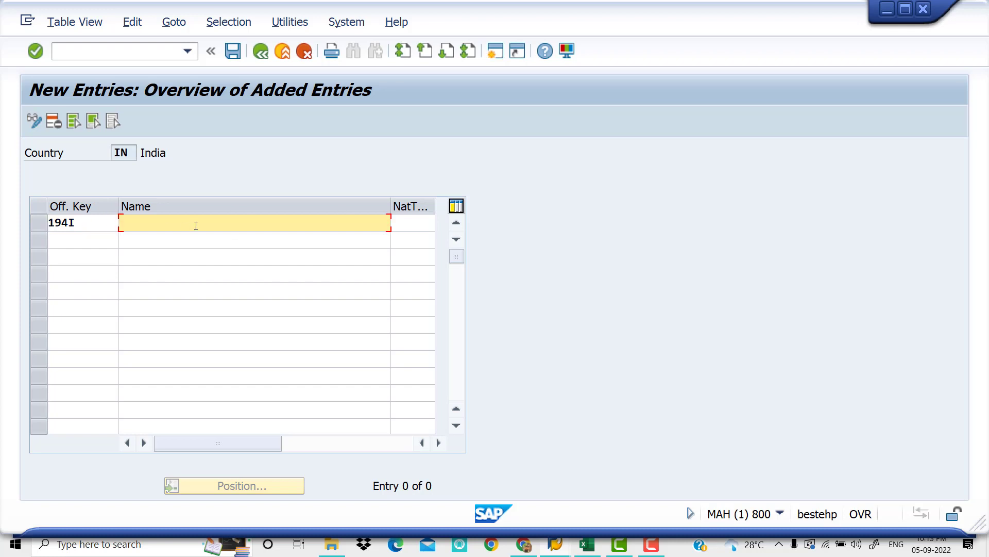
pyautogui.write('Payment on Rent on Bui')
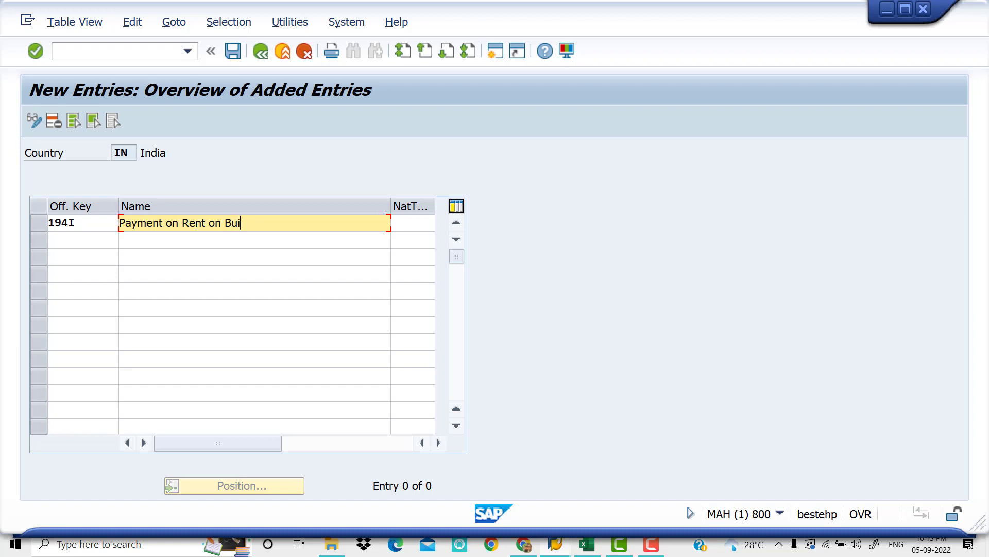
pyautogui.write('lding')
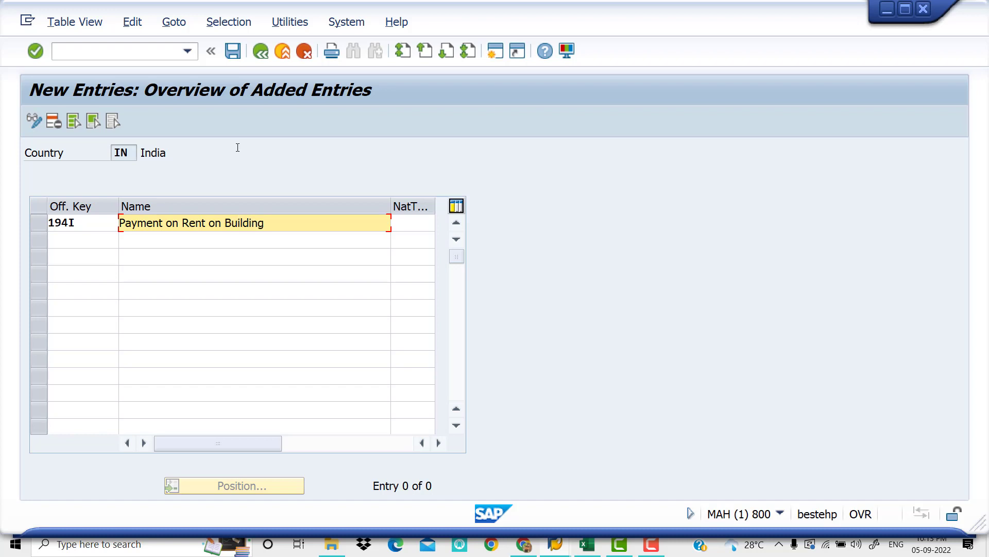
pyautogui.click(231, 56)
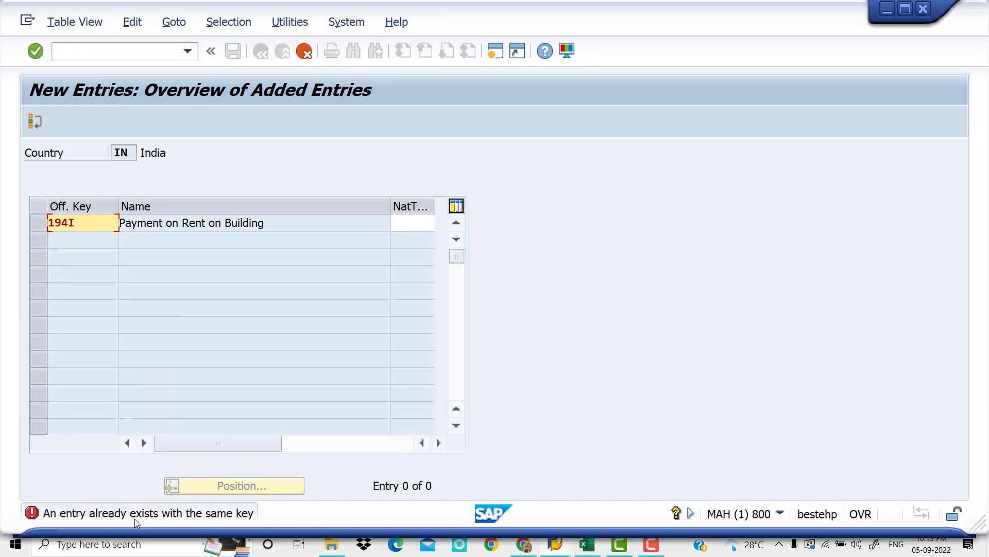
# Change the new rent entry's official key to 194B and save it, accepting the customizing request
pyautogui.click(87, 224)
pyautogui.press('BackSpace')
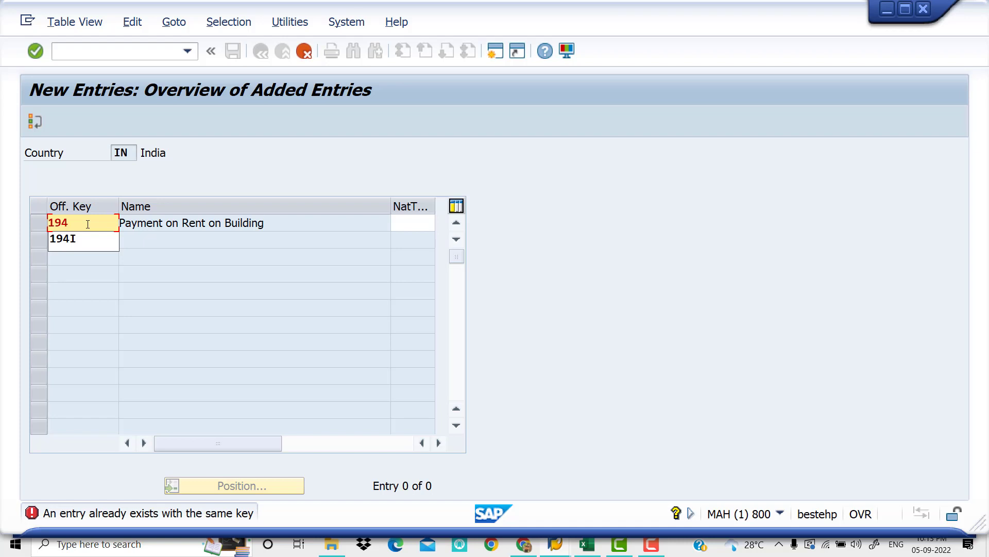
pyautogui.write('N')
pyautogui.press('BackSpace')
pyautogui.write('B')
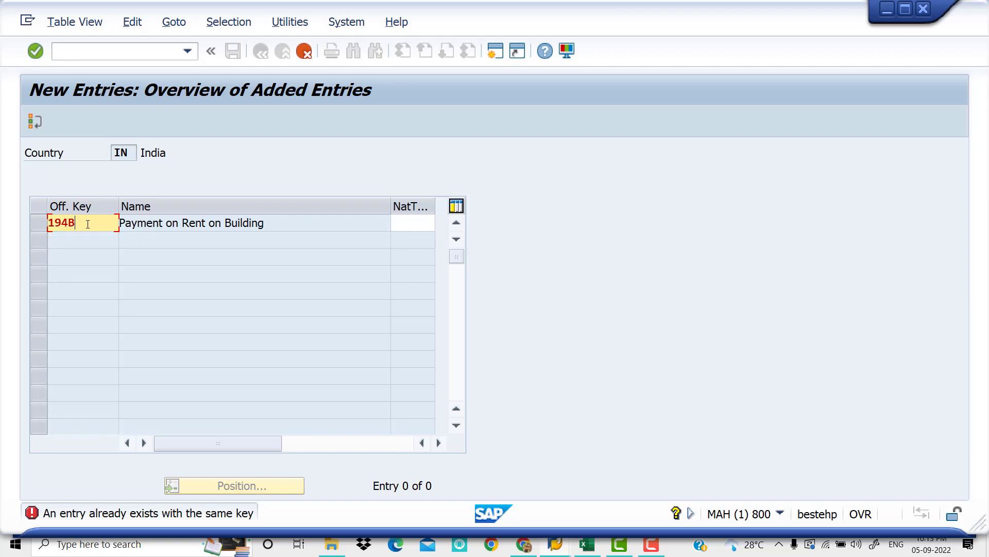
pyautogui.press('Return')
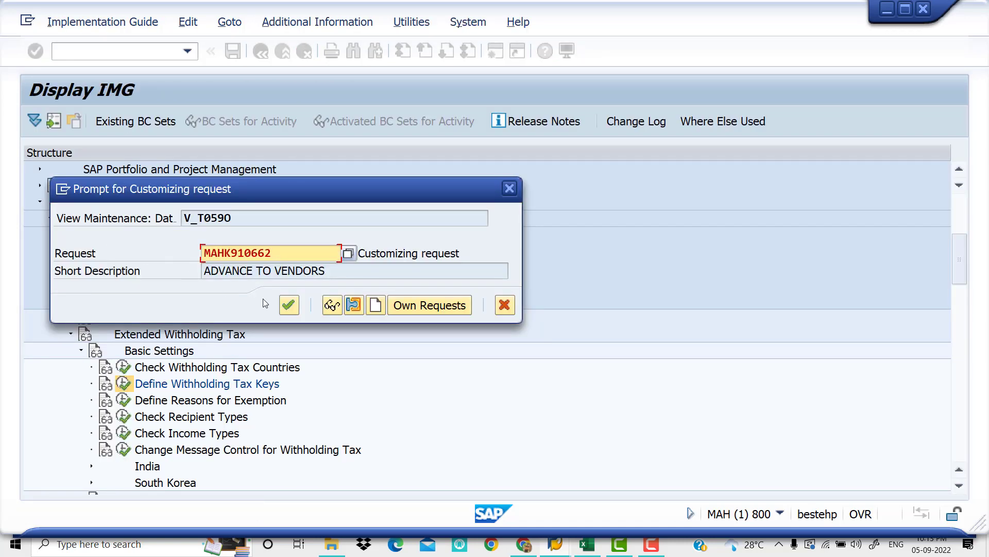
pyautogui.click(293, 307)
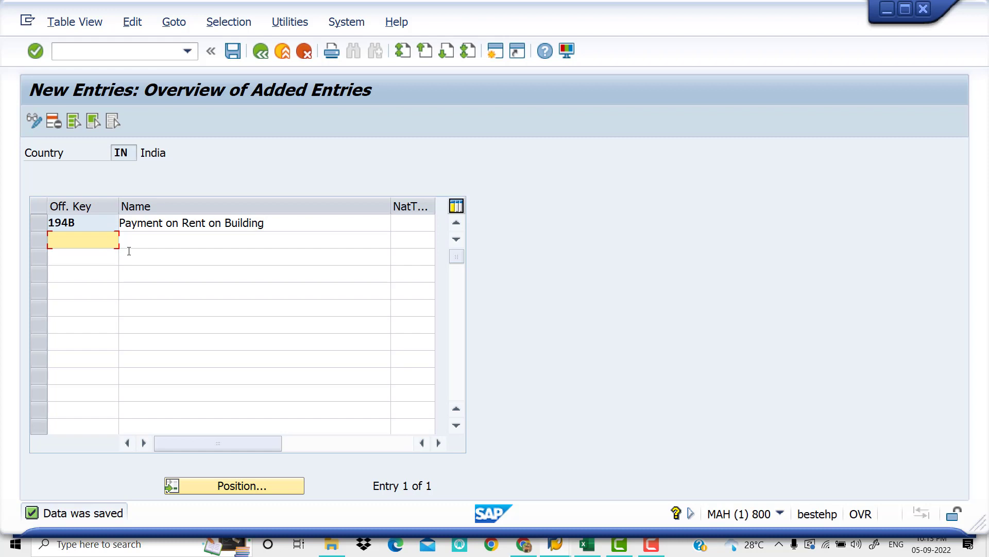
# Add a second official key 195H with the name "Payment on Commission / Brokerage"
pyautogui.write('195H')
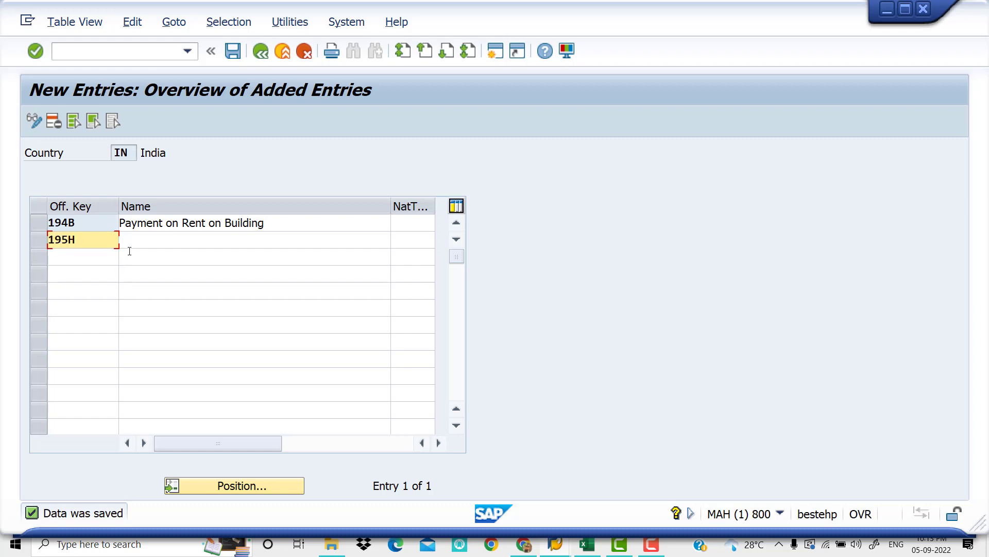
pyautogui.press('Tab')
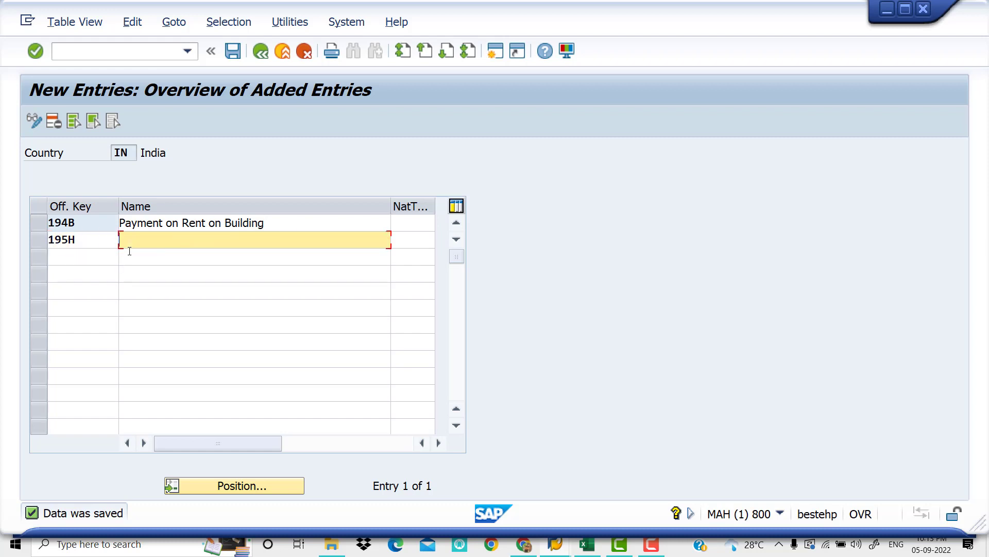
pyautogui.write('p')
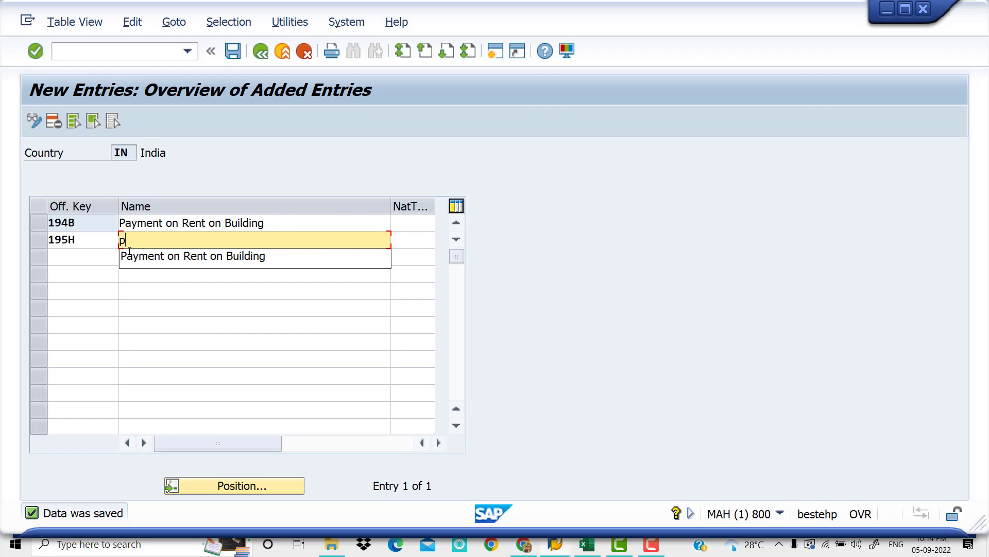
pyautogui.click(163, 261)
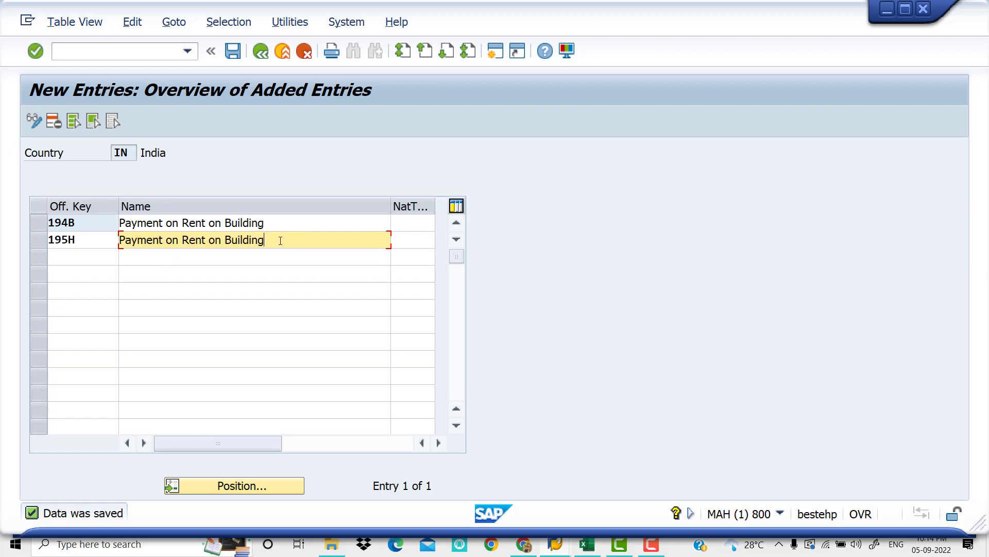
pyautogui.press('BackSpace')
pyautogui.press('BackSpace')
pyautogui.press('BackSpace')
pyautogui.press('BackSpace')
pyautogui.press('BackSpace')
pyautogui.press('BackSpace')
pyautogui.press('BackSpace')
pyautogui.press('BackSpace')
pyautogui.press('BackSpace')
pyautogui.press('BackSpace')
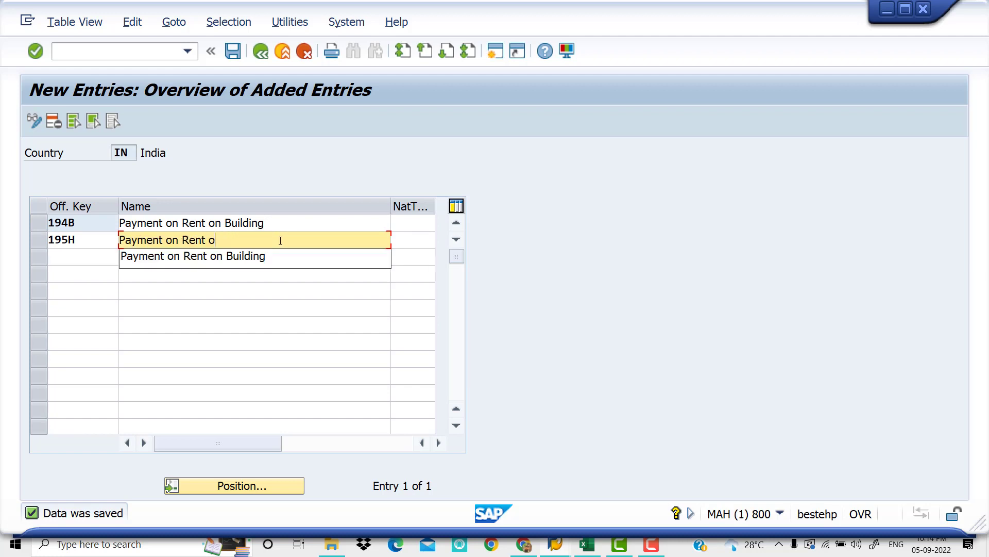
pyautogui.press('BackSpace')
pyautogui.press('BackSpace')
pyautogui.press('BackSpace')
pyautogui.press('BackSpace')
pyautogui.press('BackSpace')
pyautogui.press('BackSpace')
pyautogui.write('CO')
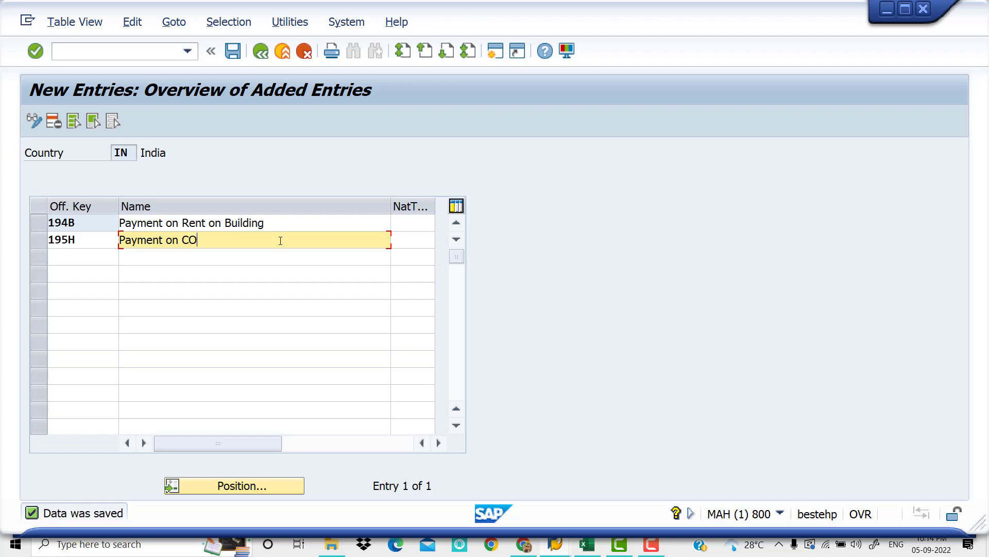
pyautogui.press('BackSpace')
pyautogui.write('ommission / Brokerage')
pyautogui.press('Return')
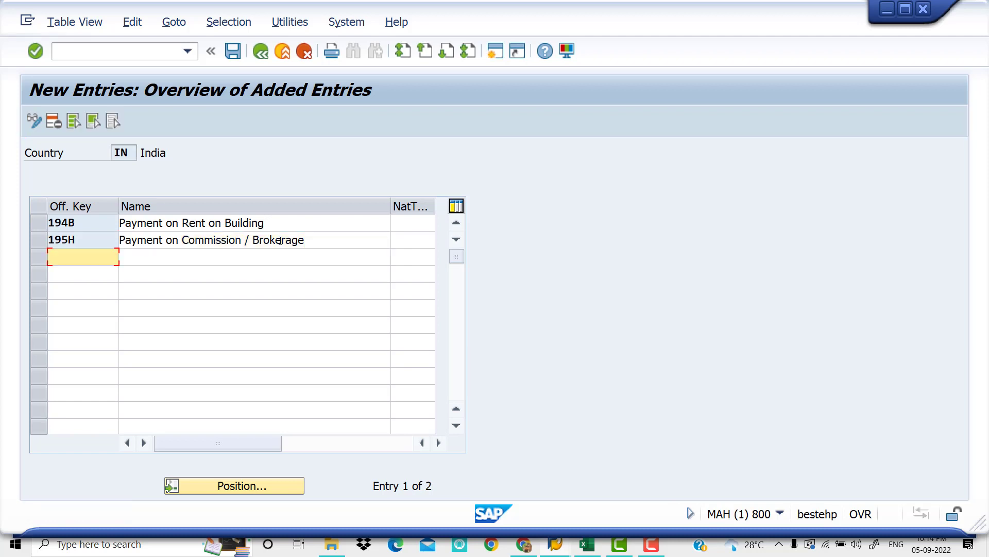
# Save the new withholding tax keys and return to the IMG structure
pyautogui.click(233, 51)
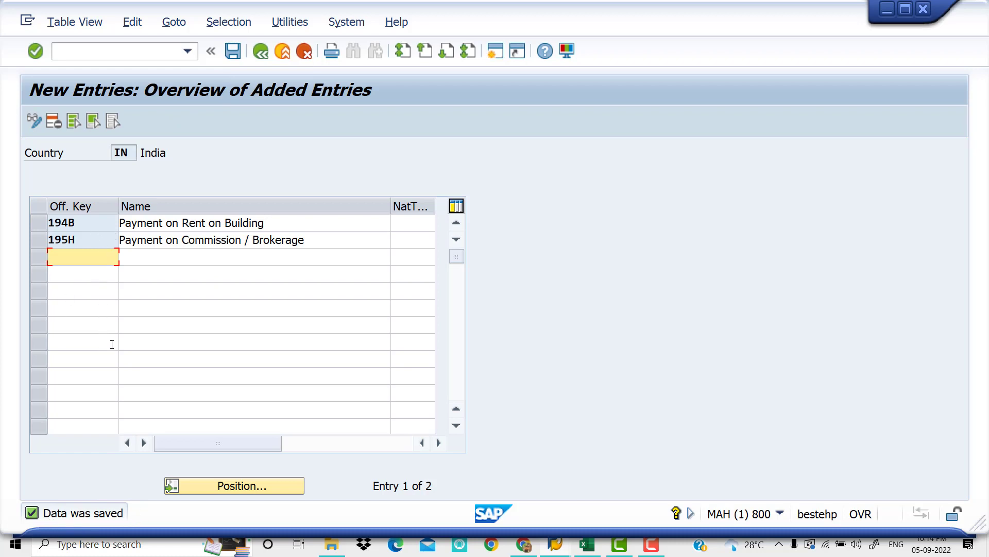
pyautogui.click(264, 57)
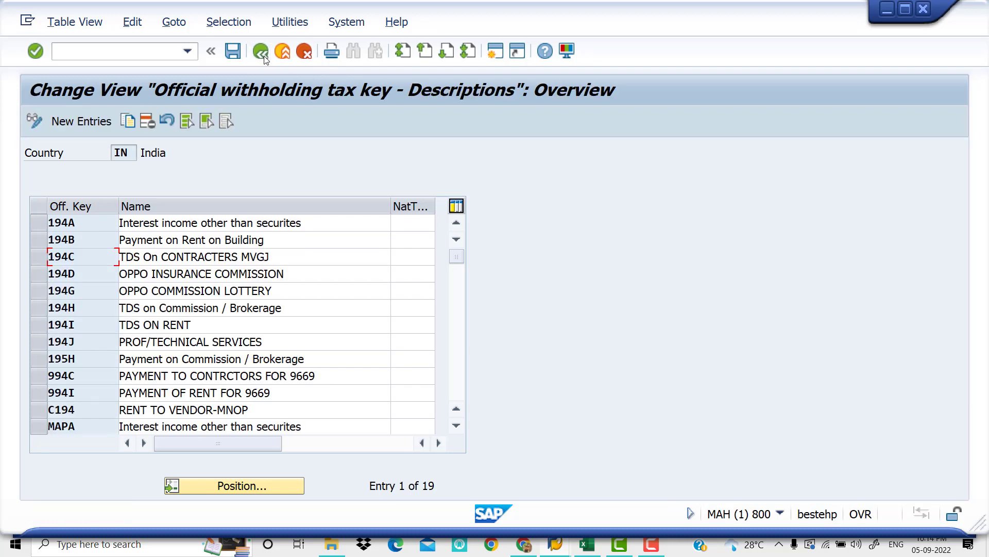
pyautogui.click(232, 55)
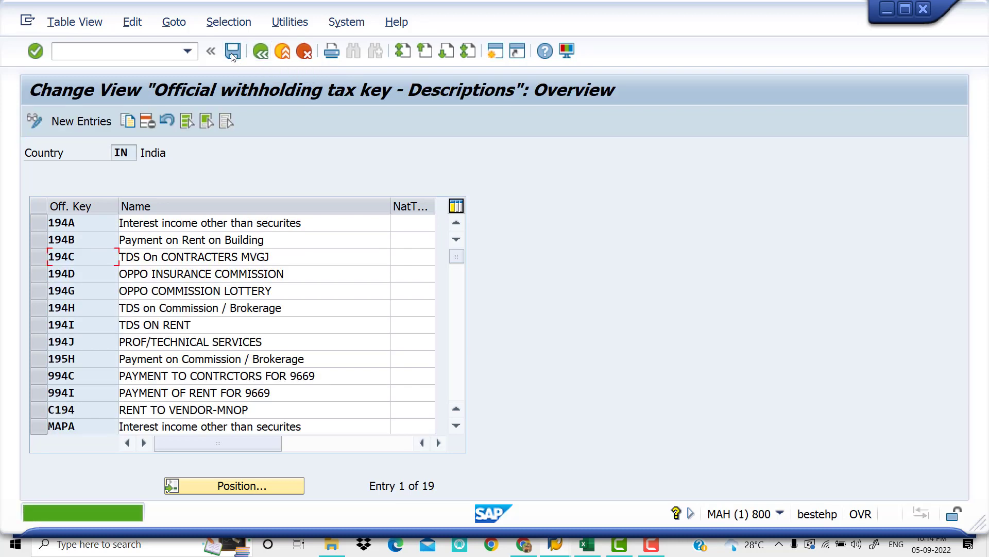
pyautogui.click(264, 57)
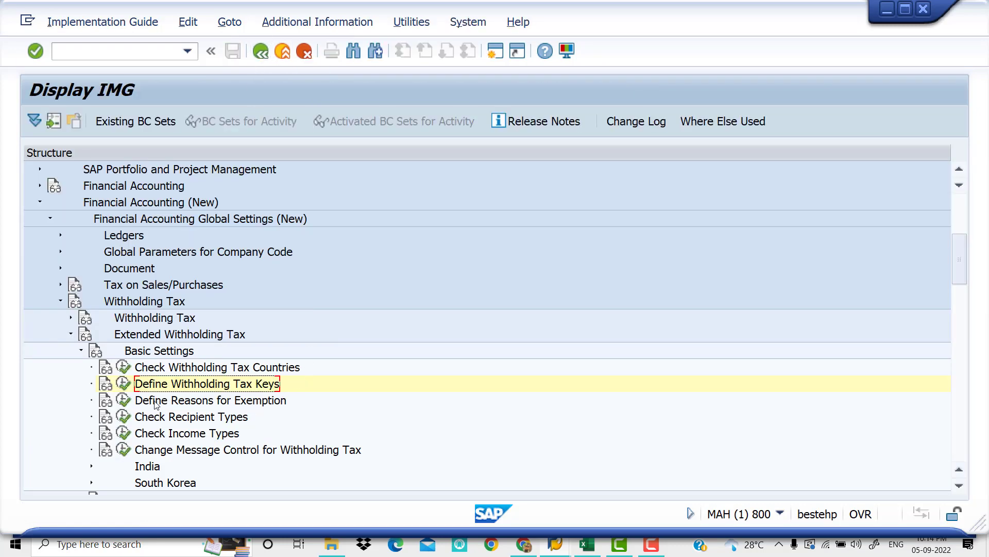
# Open the Define Reasons for Exemption activity for country IN, review its entries and return to the IMG structure
pyautogui.click(126, 401)
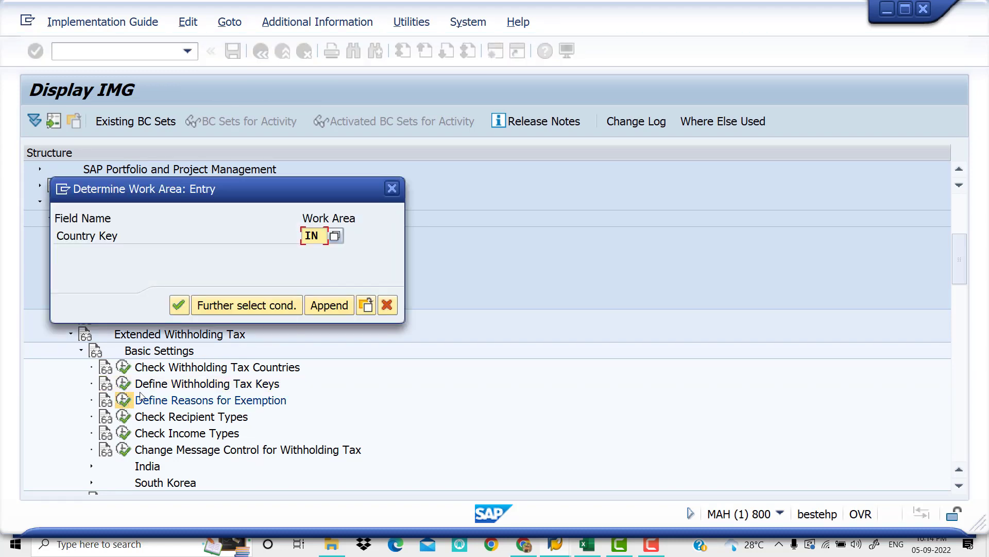
pyautogui.click(179, 305)
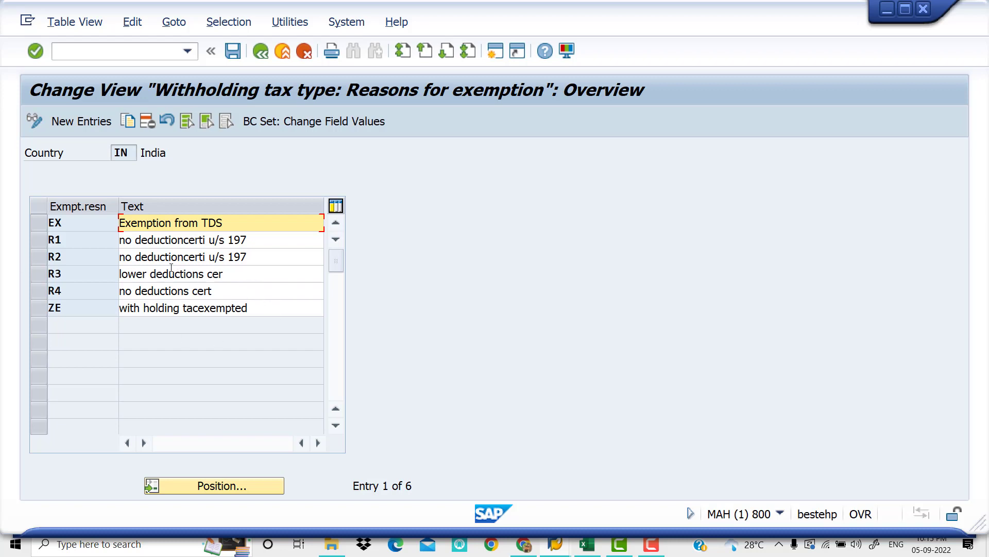
pyautogui.click(249, 260)
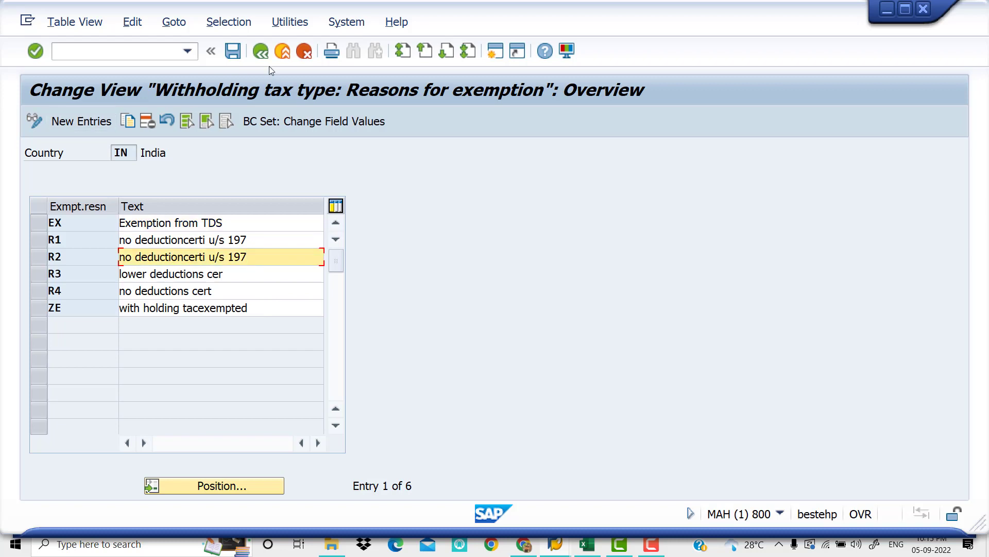
pyautogui.click(261, 52)
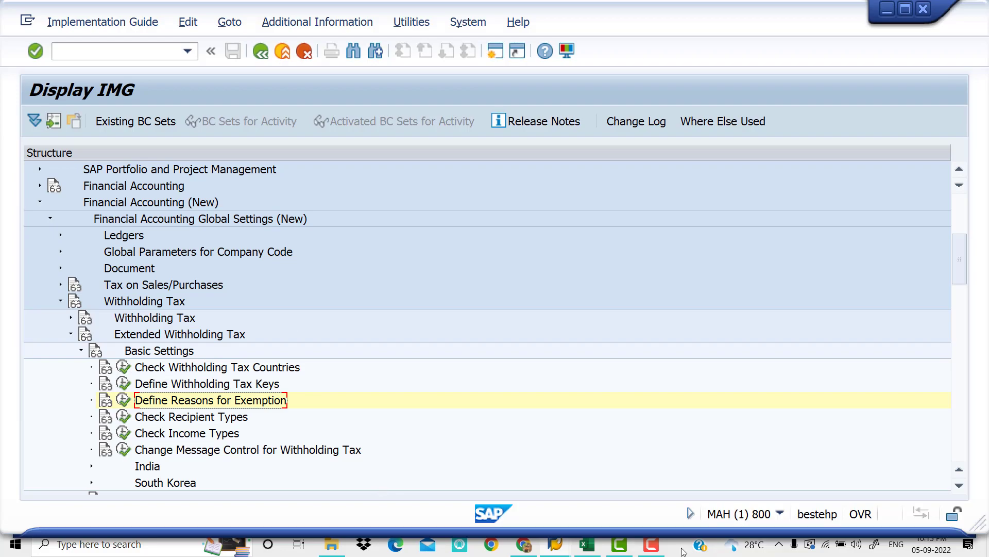
# Switch to the Excel workbook, review the exemption and invoice posting steps, and return to the SAP IMG structure
pyautogui.click(589, 551)
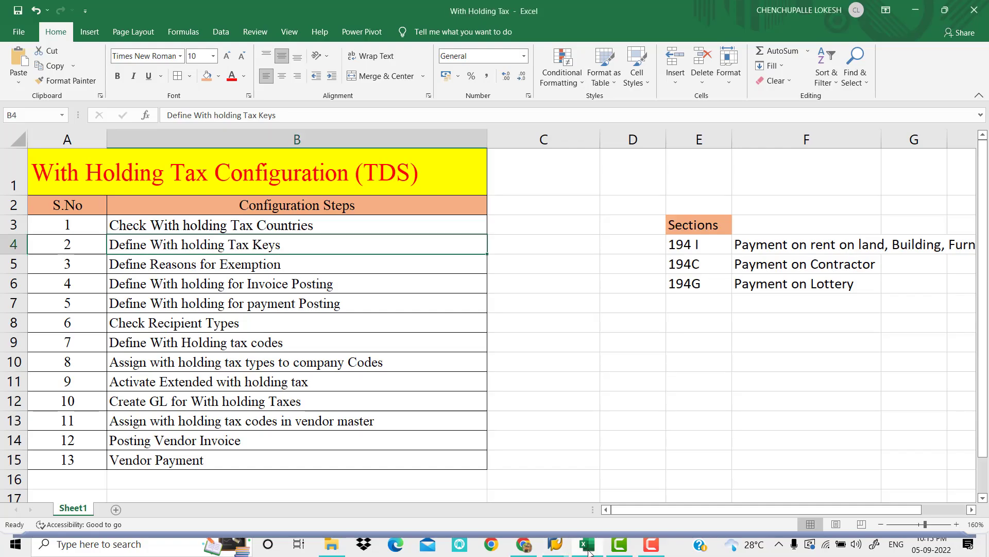
pyautogui.click(320, 260)
pyautogui.click(267, 288)
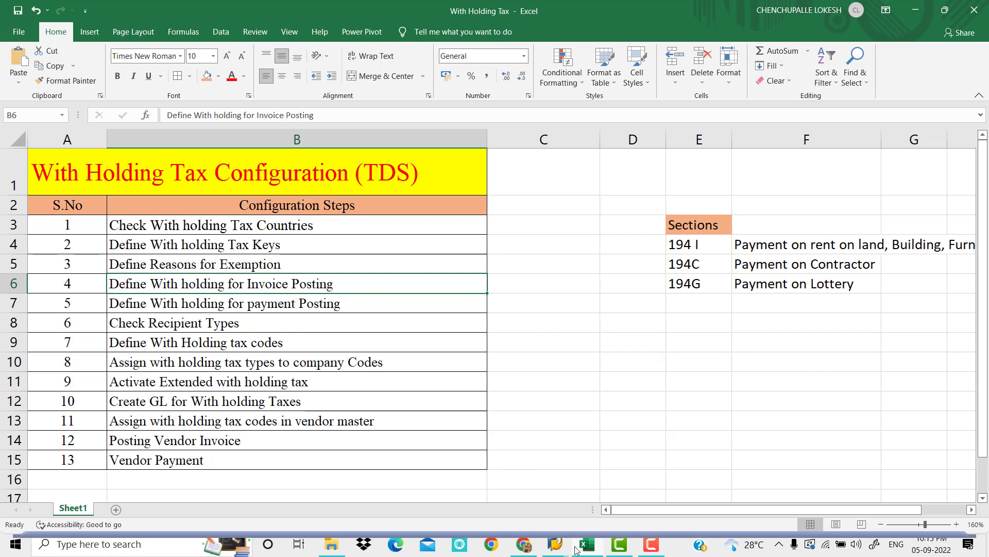
pyautogui.moveTo(562, 546)
pyautogui.click(590, 503)
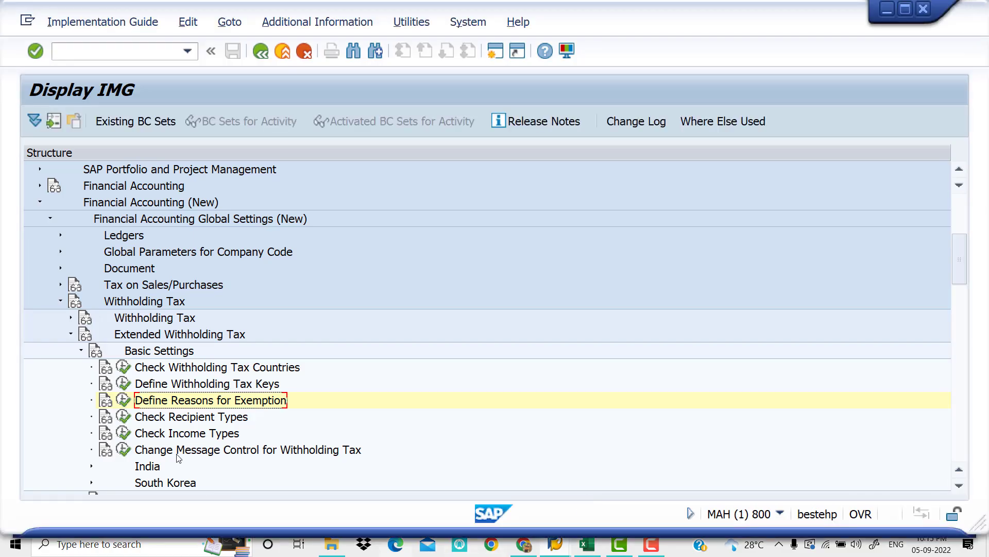
# Collapse Basic Settings and expand Calculation and its Withholding Tax Type node under Extended Withholding Tax
pyautogui.click(81, 351)
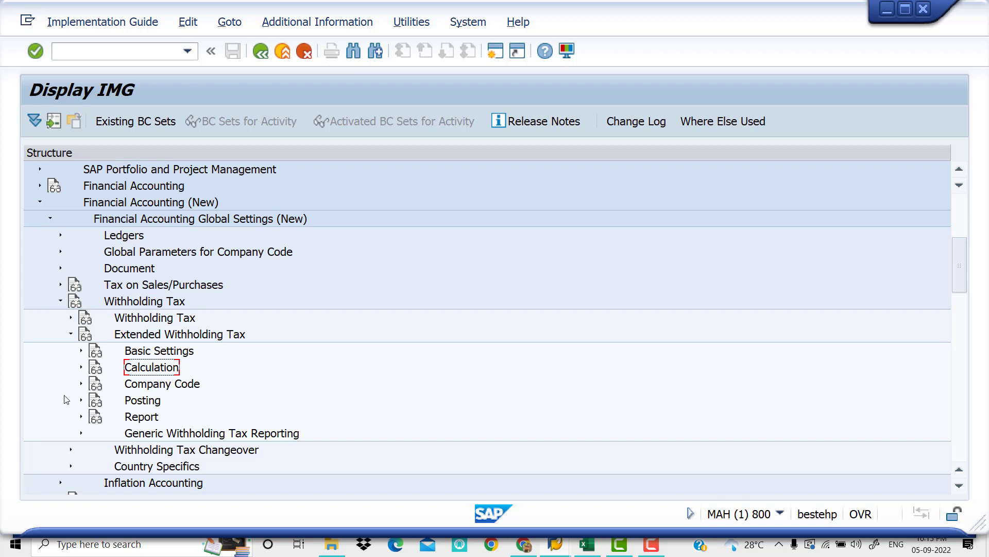
pyautogui.click(81, 367)
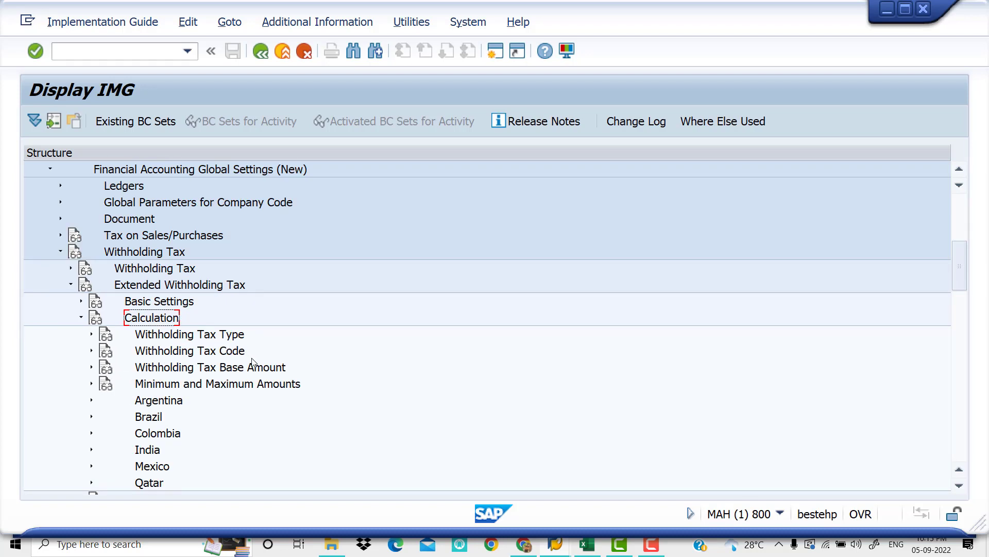
pyautogui.click(92, 335)
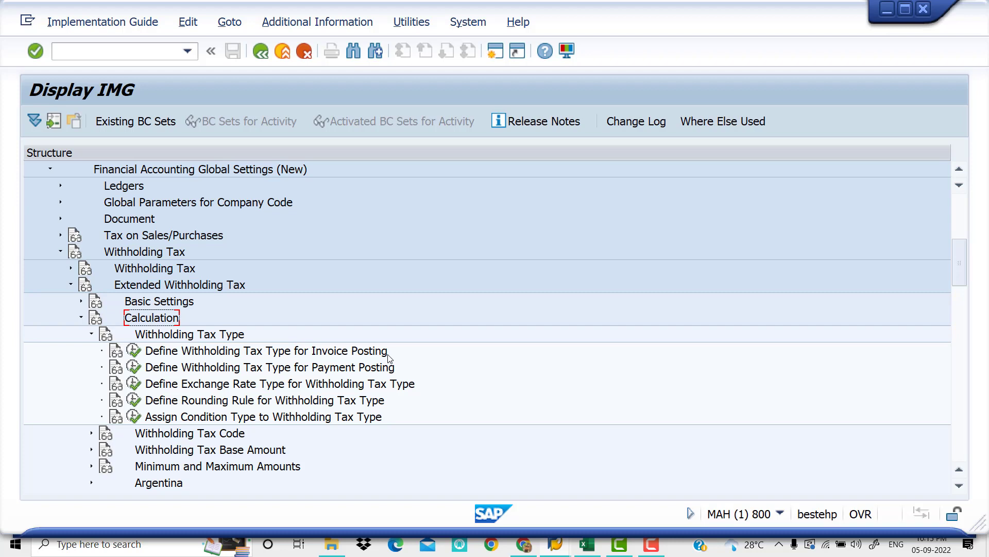
# Open Define Withholding Tax Type for Invoice Posting for country IN, review the settings of type 12 and return to the list
pyautogui.click(134, 351)
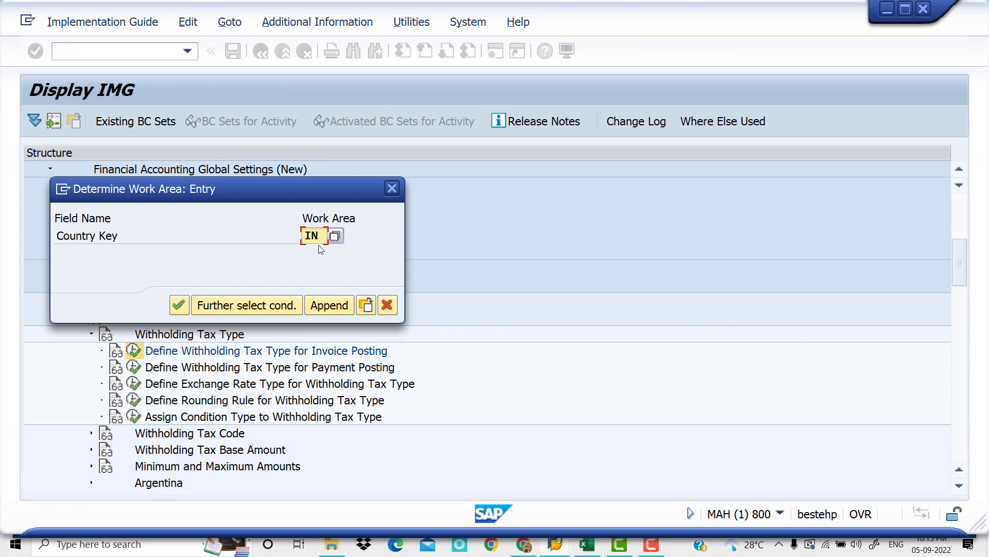
pyautogui.click(178, 305)
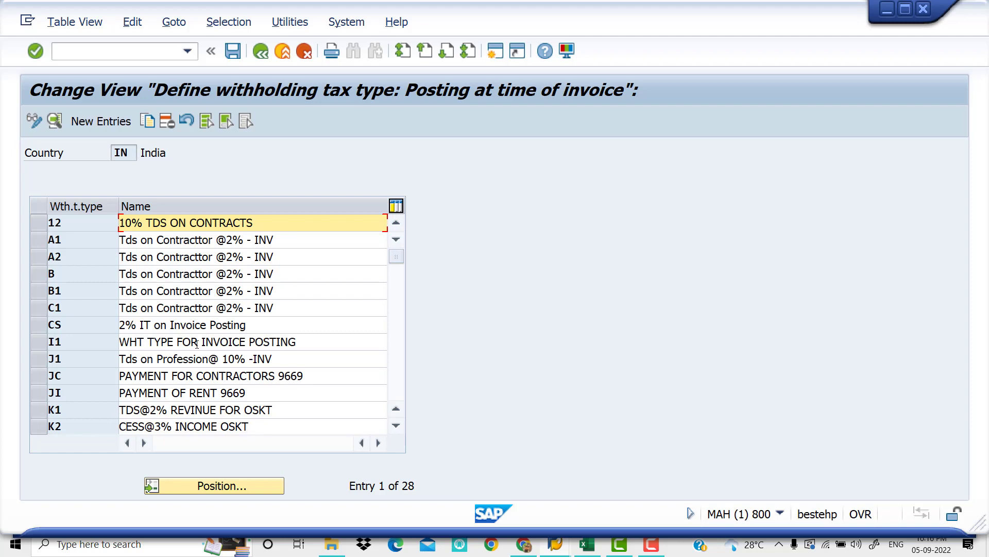
pyautogui.doubleClick(291, 224)
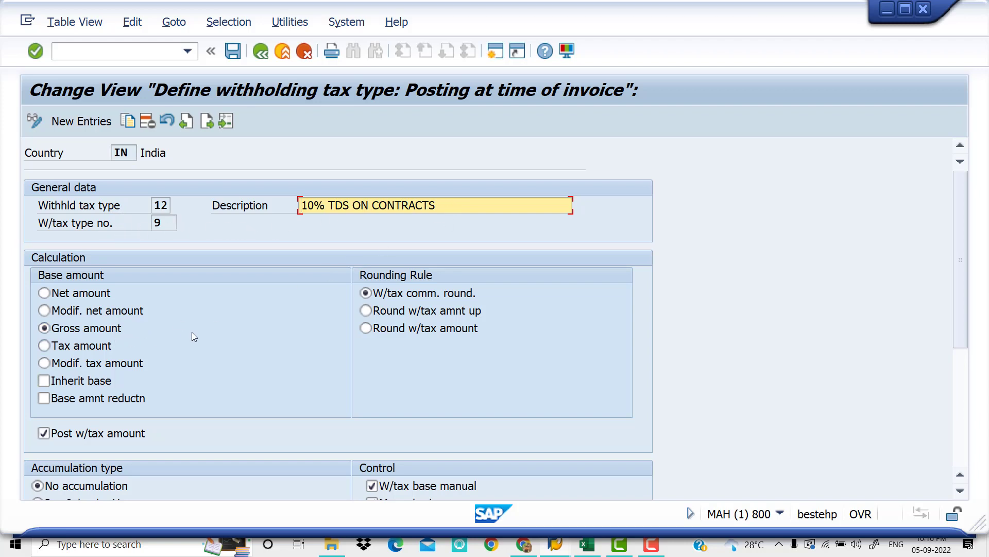
pyautogui.scroll(-2, 259, 394)
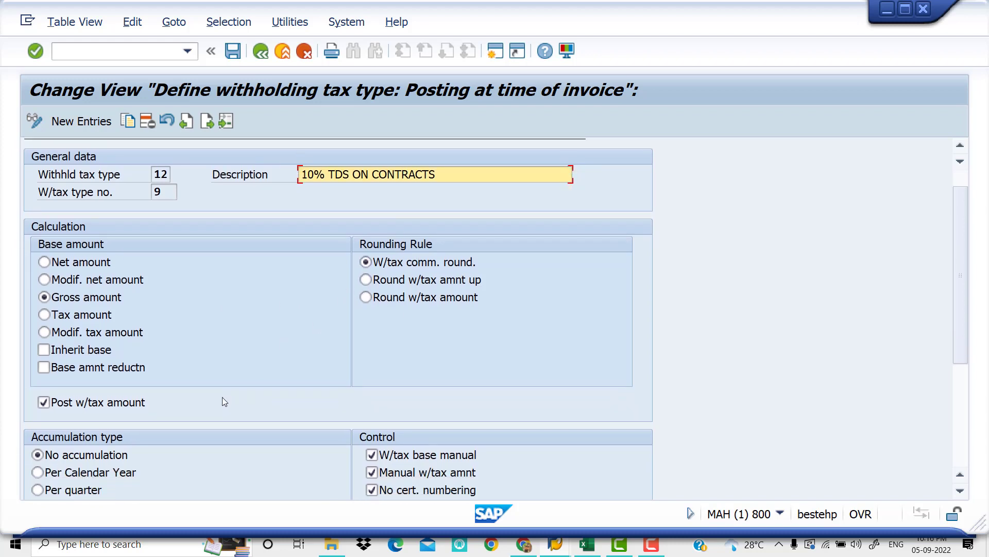
pyautogui.scroll(-5, 113, 419)
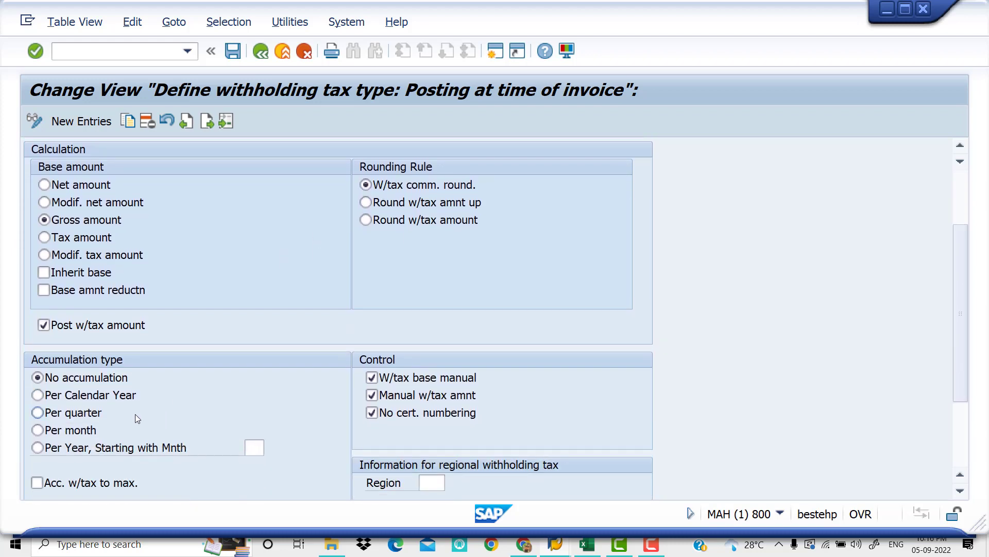
pyautogui.scroll(-8, 226, 392)
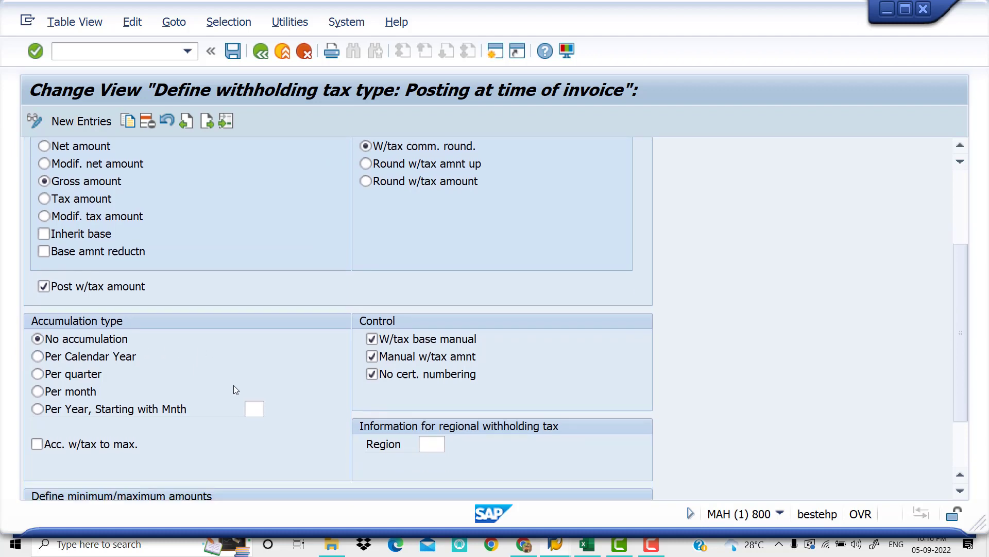
pyautogui.scroll(8, 277, 394)
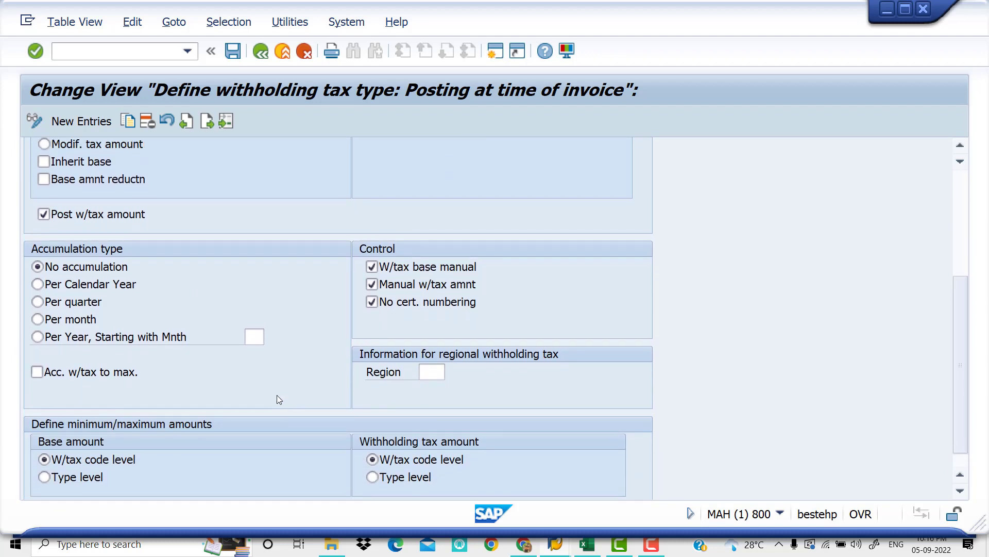
pyautogui.scroll(7, 281, 395)
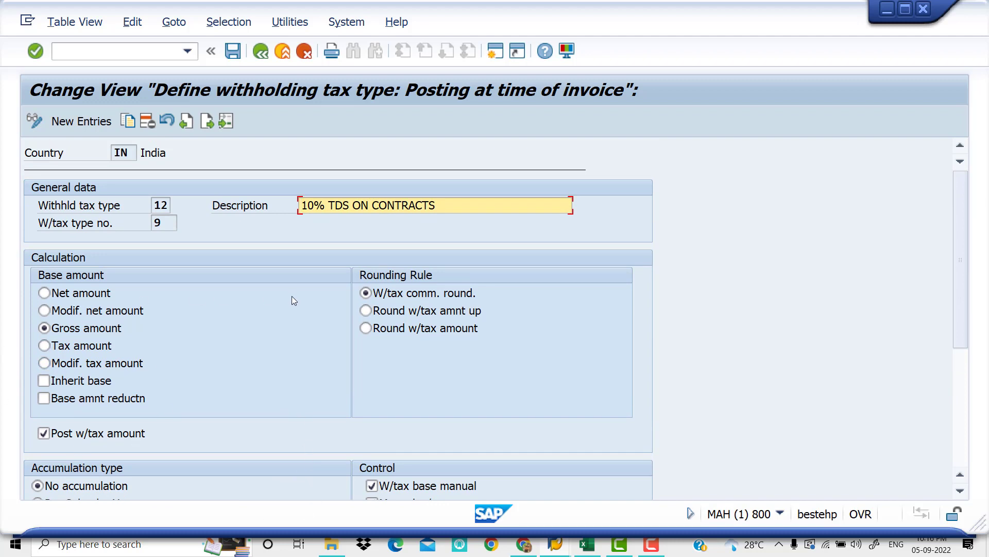
pyautogui.click(261, 51)
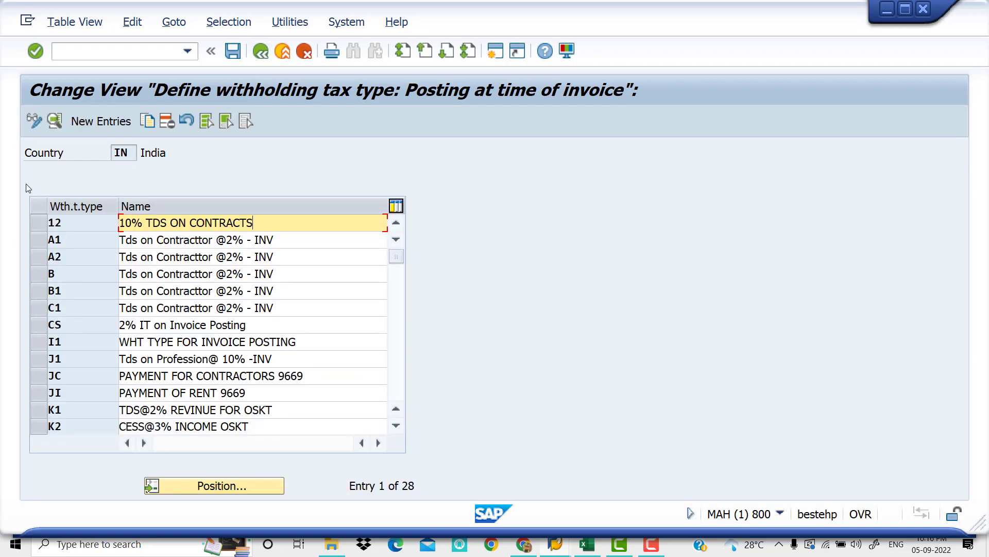
# Create a new invoice posting withholding tax type Z5 with the description "Rent for Building Invoice 10%"
pyautogui.click(106, 123)
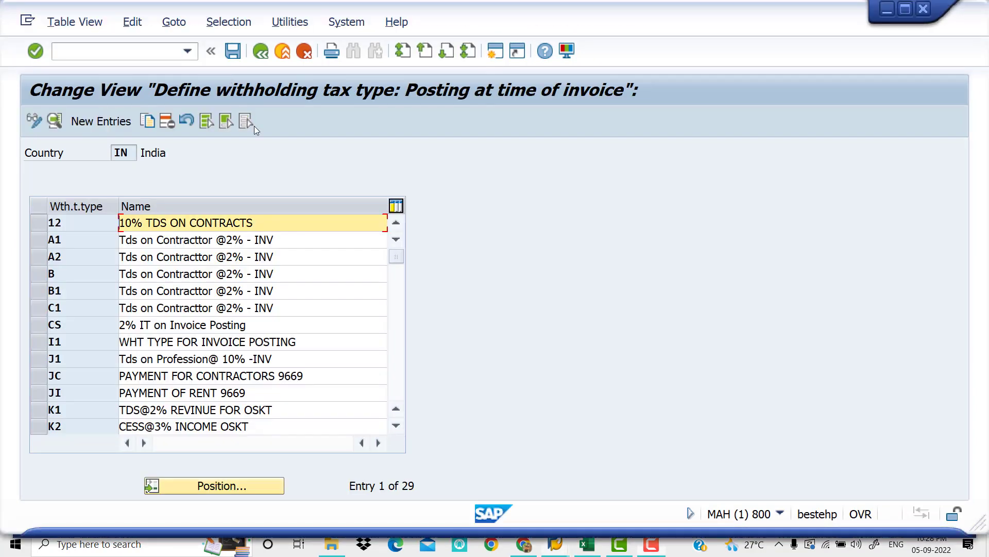
pyautogui.click(120, 122)
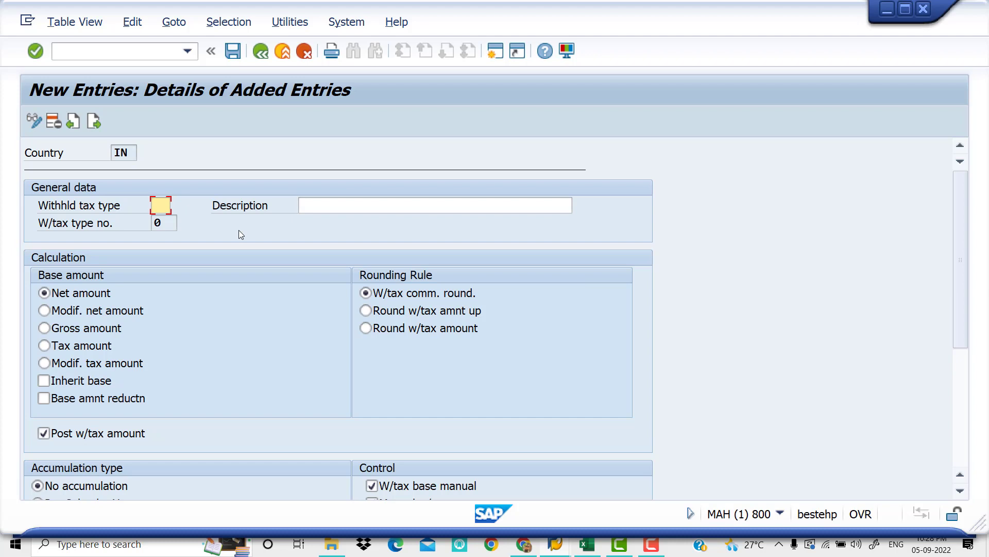
pyautogui.write('Z5')
pyautogui.press('Tab')
pyautogui.click(347, 212)
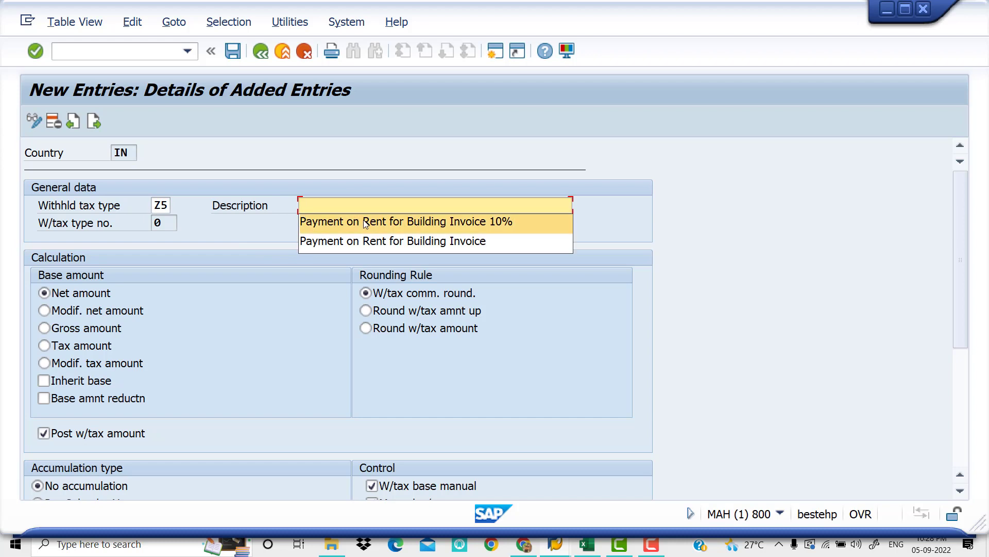
pyautogui.click(364, 223)
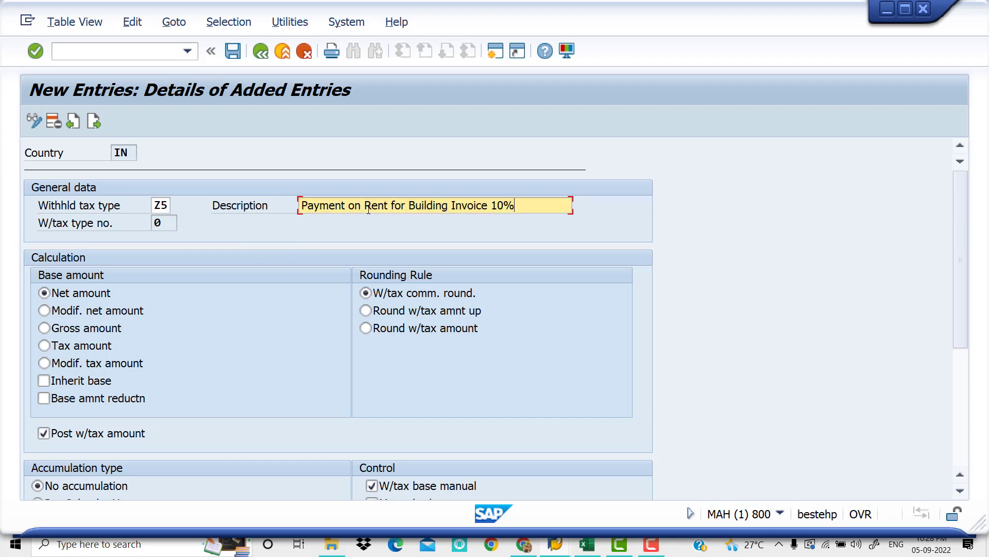
pyautogui.press('BackSpace')
pyautogui.press('BackSpace')
pyautogui.press('BackSpace')
pyautogui.press('BackSpace')
pyautogui.press('BackSpace')
pyautogui.press('BackSpace')
pyautogui.press('BackSpace')
pyautogui.press('BackSpace')
pyautogui.press('BackSpace')
pyautogui.press('BackSpace')
pyautogui.press('BackSpace')
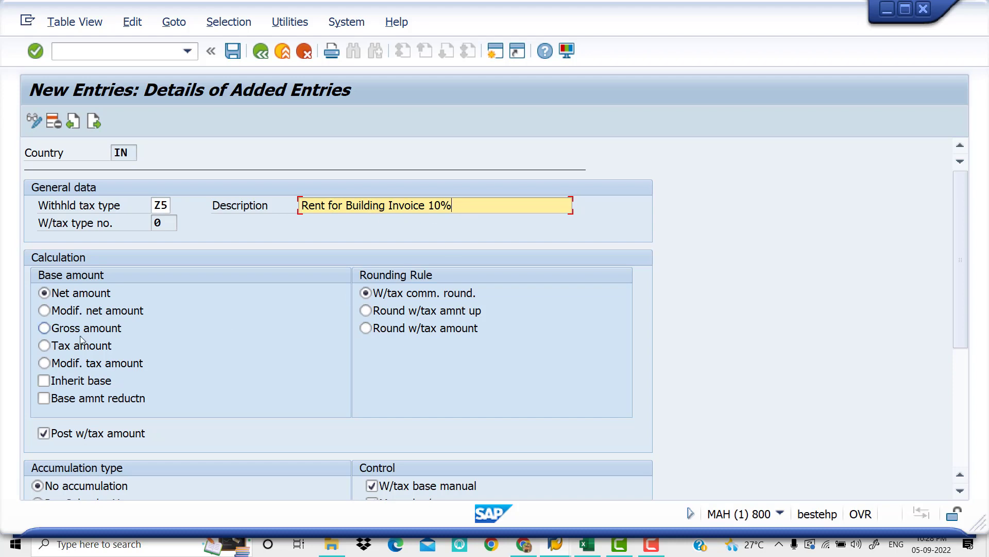
# Set the Z5 tax type's base amount to Gross amount and its region for regional withholding tax to 01
pyautogui.click(45, 328)
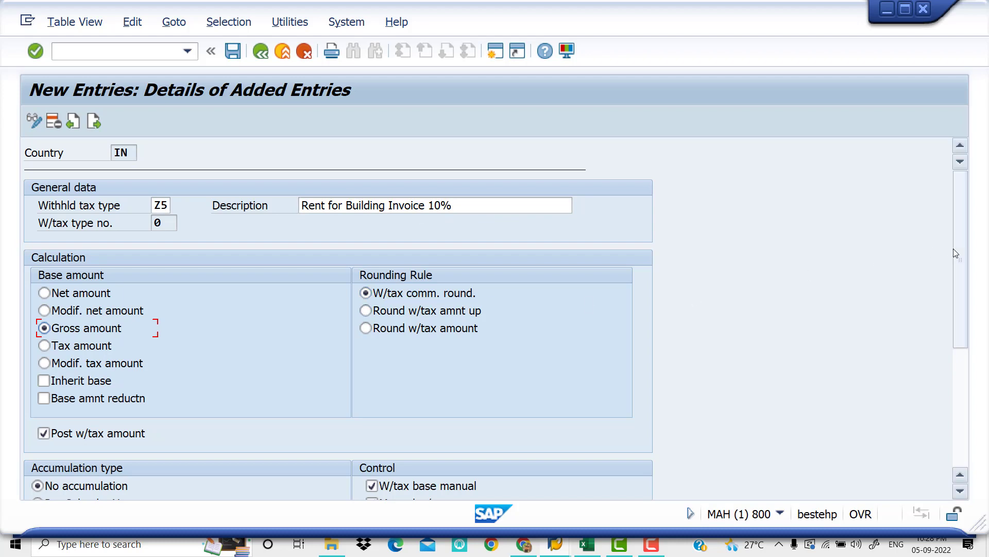
pyautogui.moveTo(958, 251); pyautogui.dragTo(956, 357)
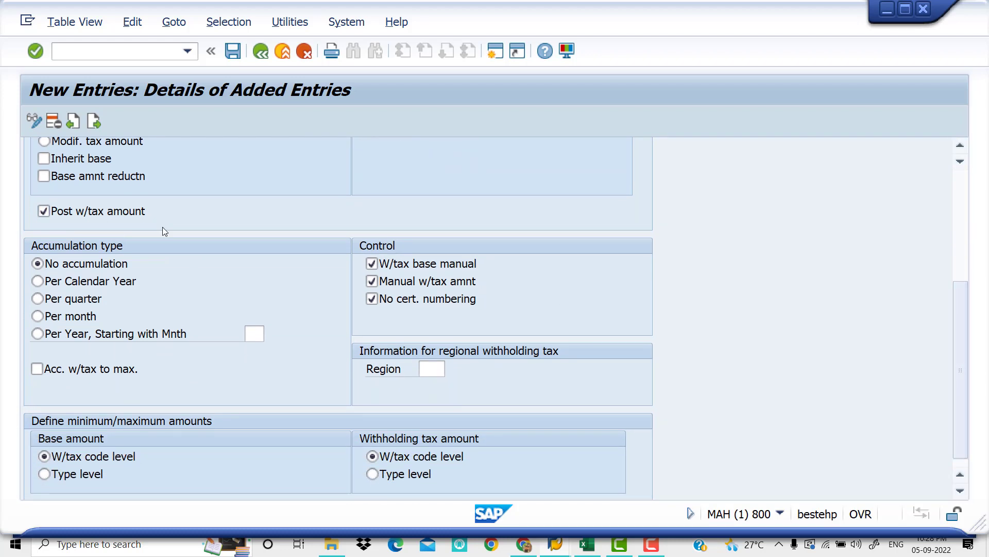
pyautogui.click(438, 371)
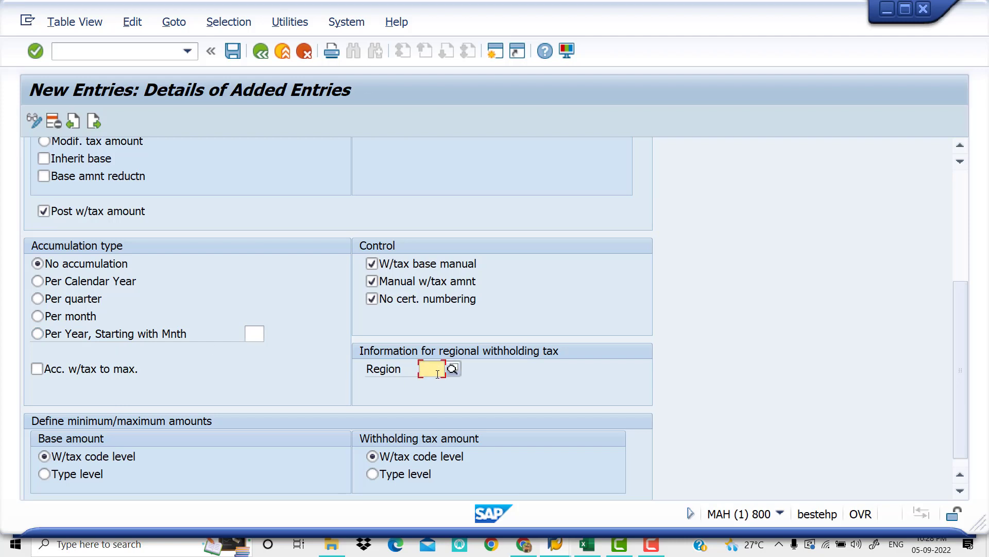
pyautogui.write('01')
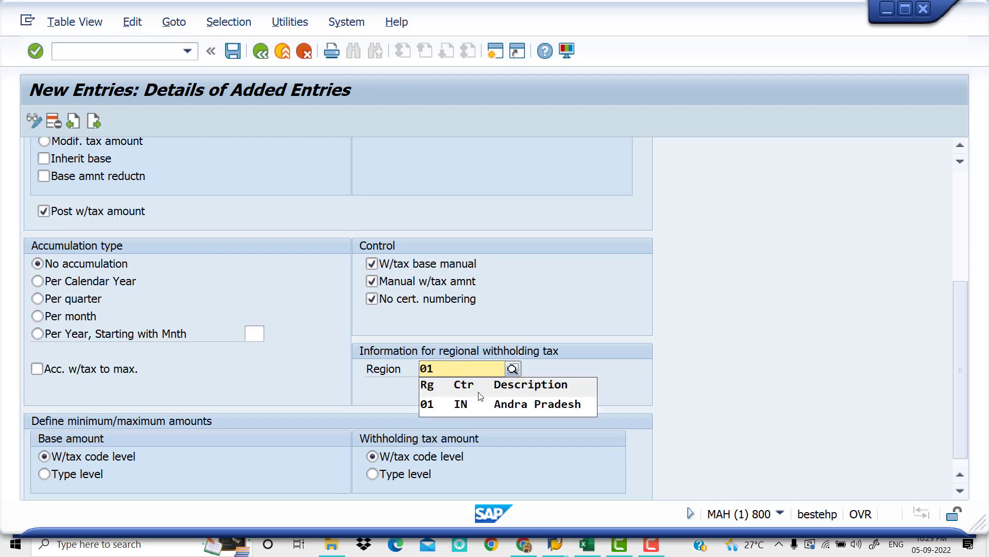
pyautogui.click(255, 335)
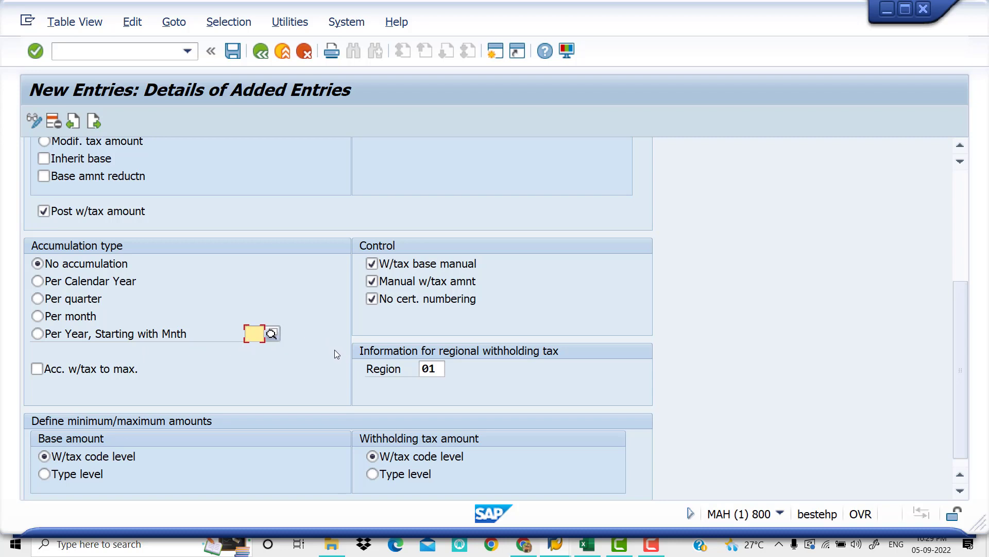
pyautogui.scroll(-1, 336, 361)
pyautogui.scroll(2, 345, 345)
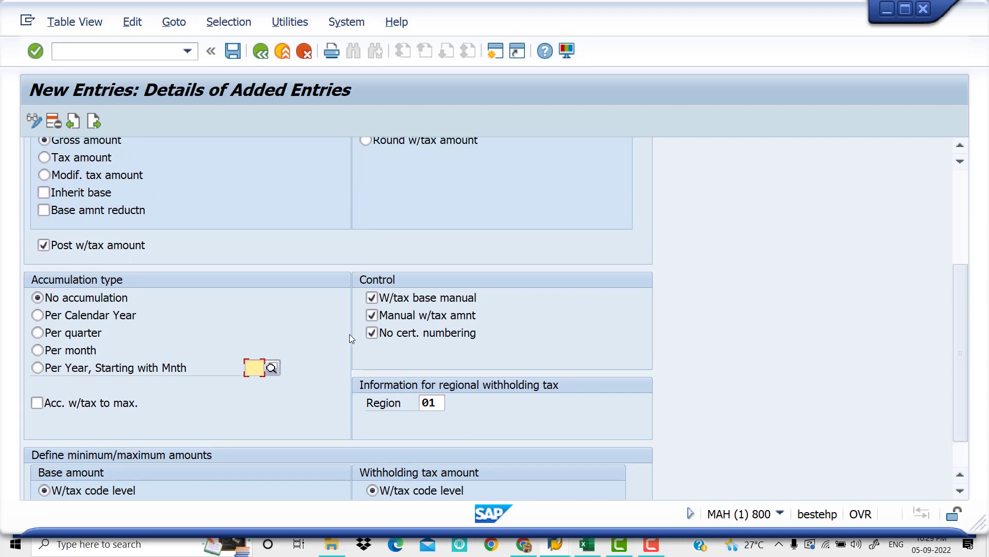
pyautogui.scroll(5, 349, 338)
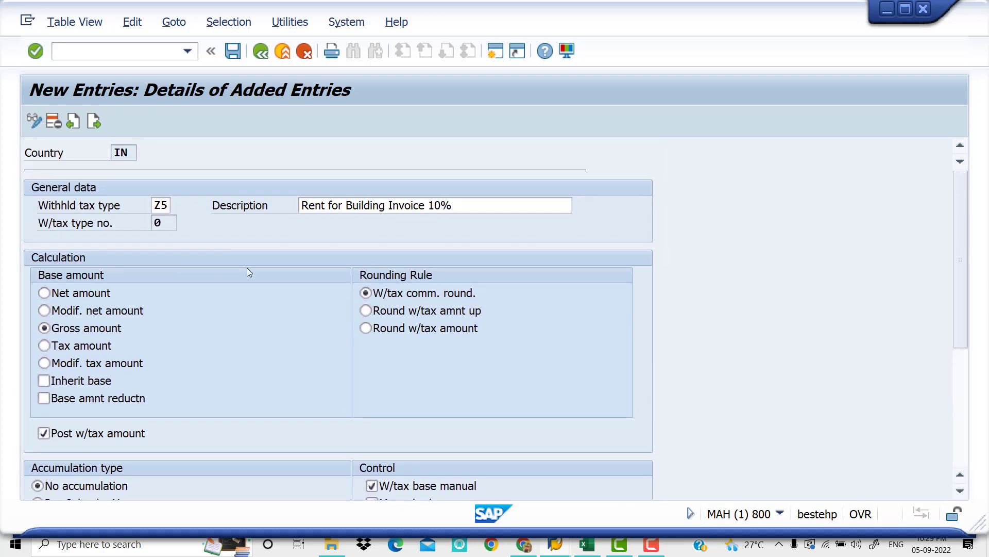
# Save the Z5 tax type under the proposed customizing request and return to the IMG structure
pyautogui.click(234, 53)
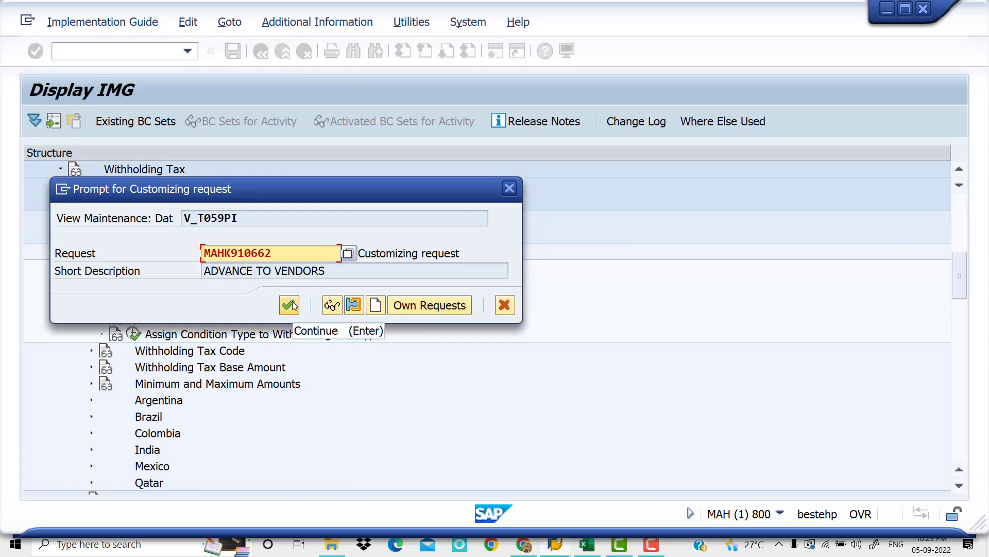
pyautogui.click(289, 304)
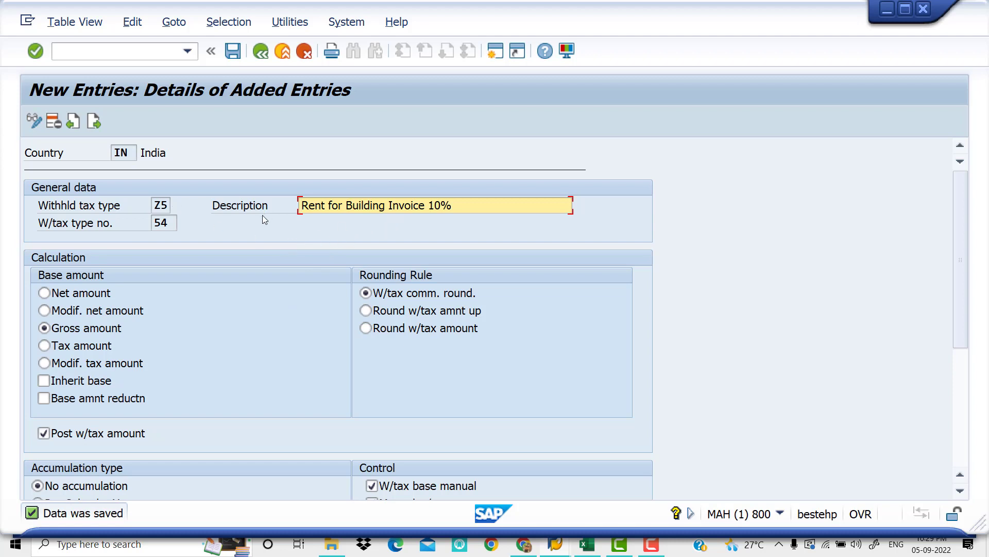
pyautogui.click(261, 52)
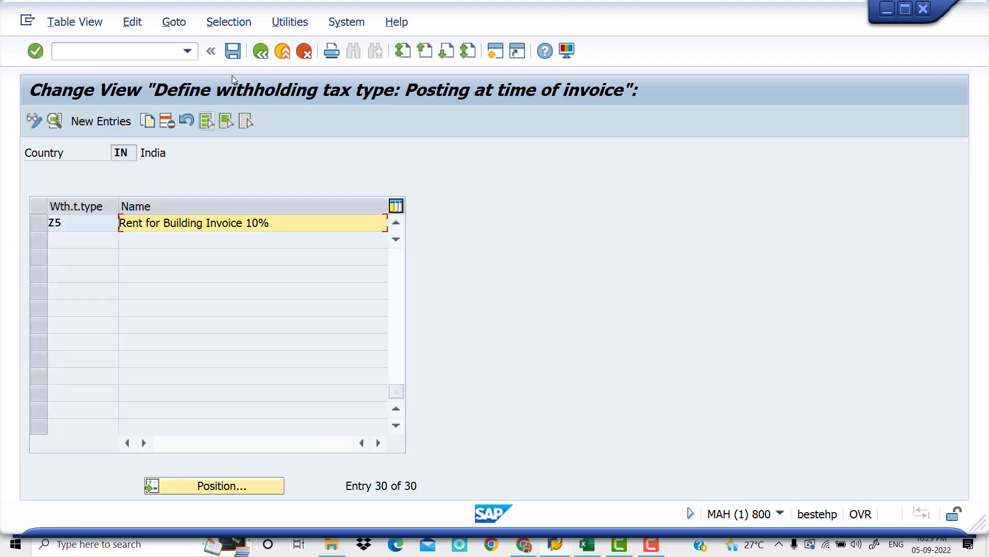
pyautogui.click(261, 53)
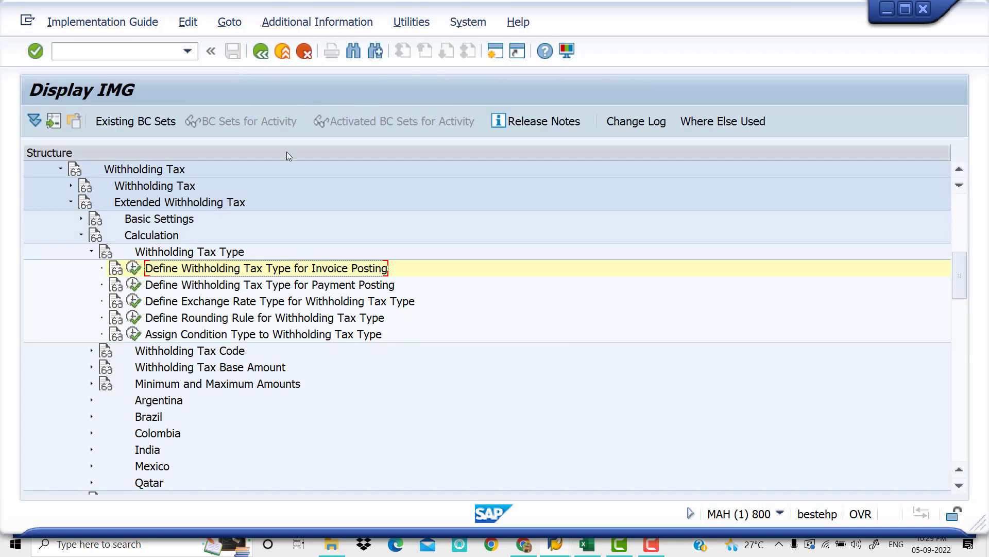
# Switch to the Excel workbook and change the code beside the invoice posting step in C6 to Z5
pyautogui.click(588, 545)
pyautogui.click(514, 289)
pyautogui.doubleClick(513, 289)
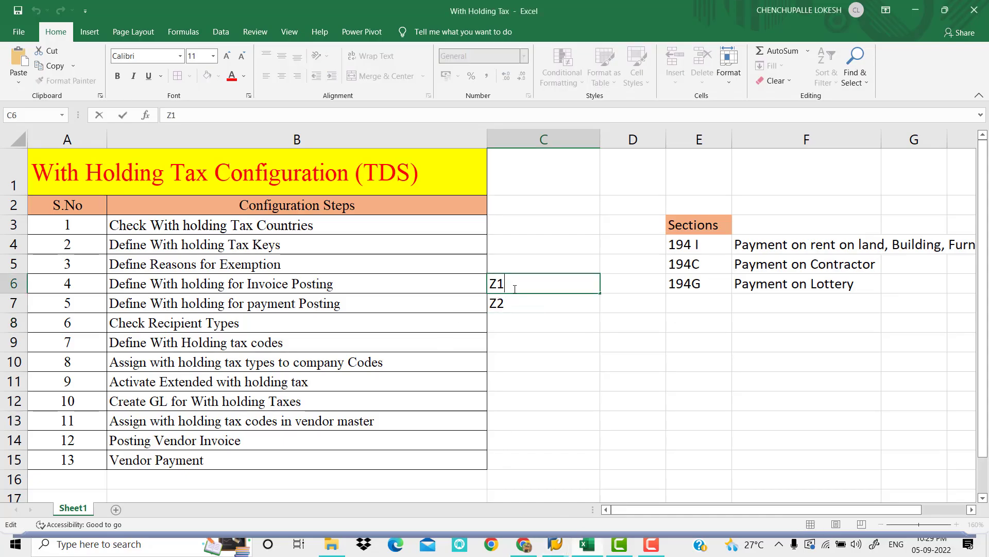
pyautogui.press('BackSpace')
pyautogui.write('5')
pyautogui.click(524, 310)
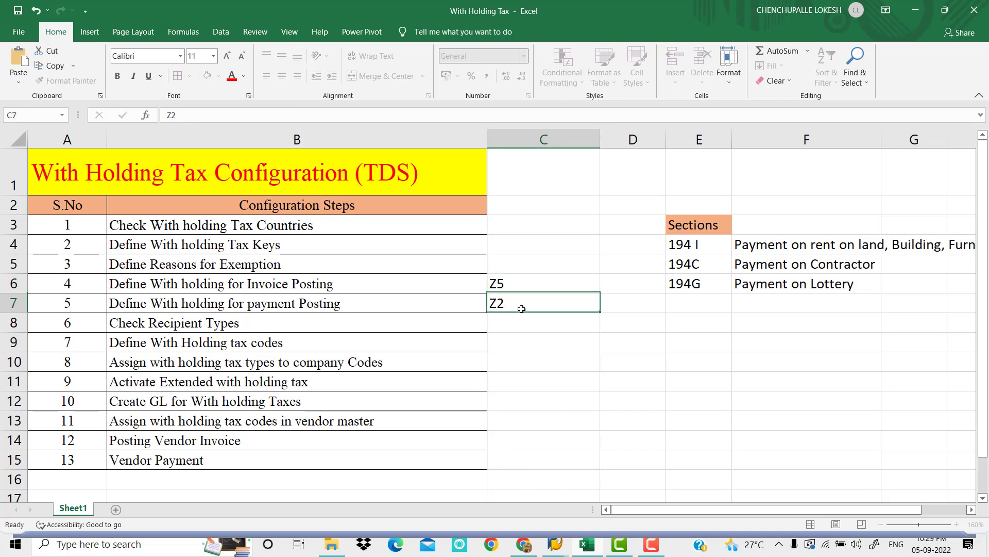
# Clear the code beside the payment posting step in cell C7
pyautogui.doubleClick(523, 309)
pyautogui.press('BackSpace')
pyautogui.press('BackSpace')
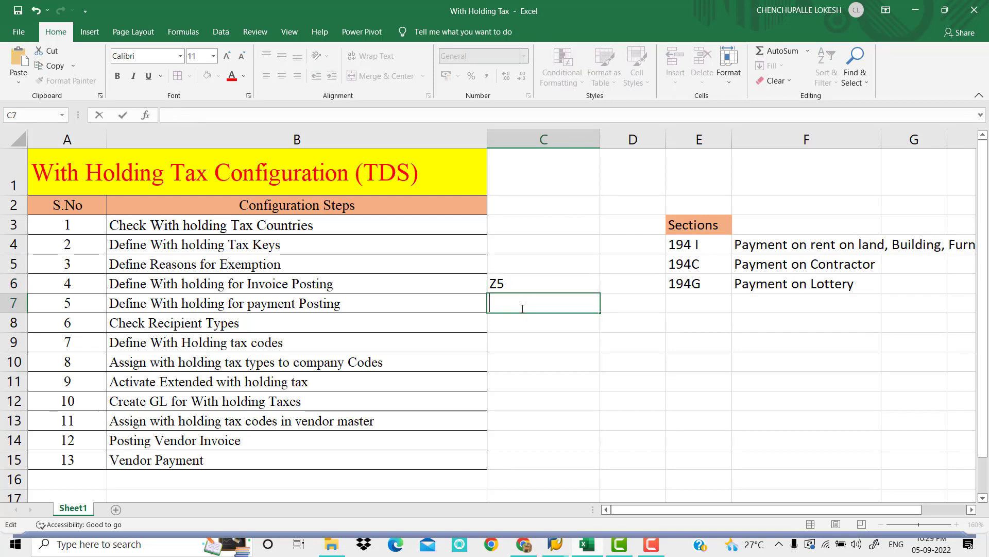
pyautogui.click(539, 338)
pyautogui.click(524, 307)
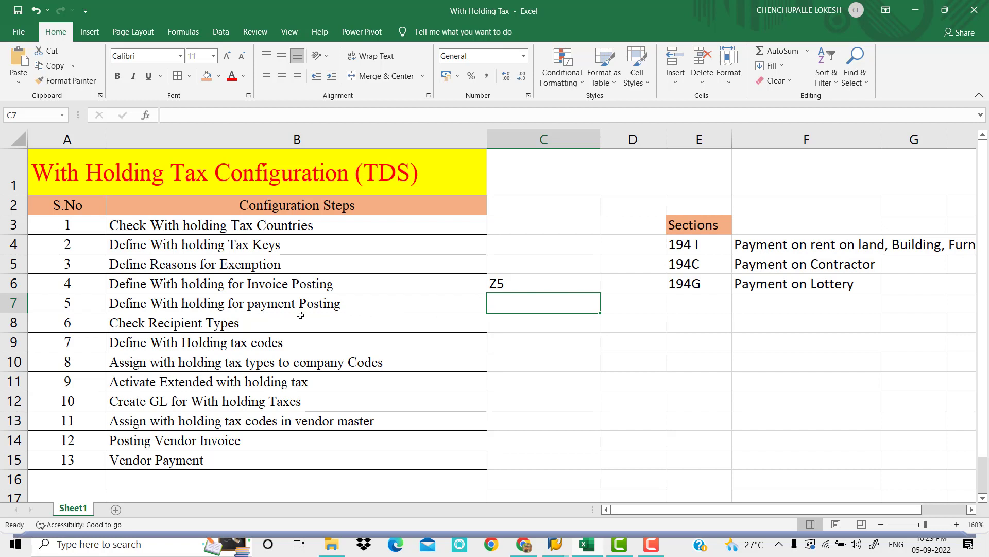
# Switch back to SAP and open Define Withholding Tax Type for Payment Posting for country IN
pyautogui.click(556, 543)
pyautogui.click(581, 507)
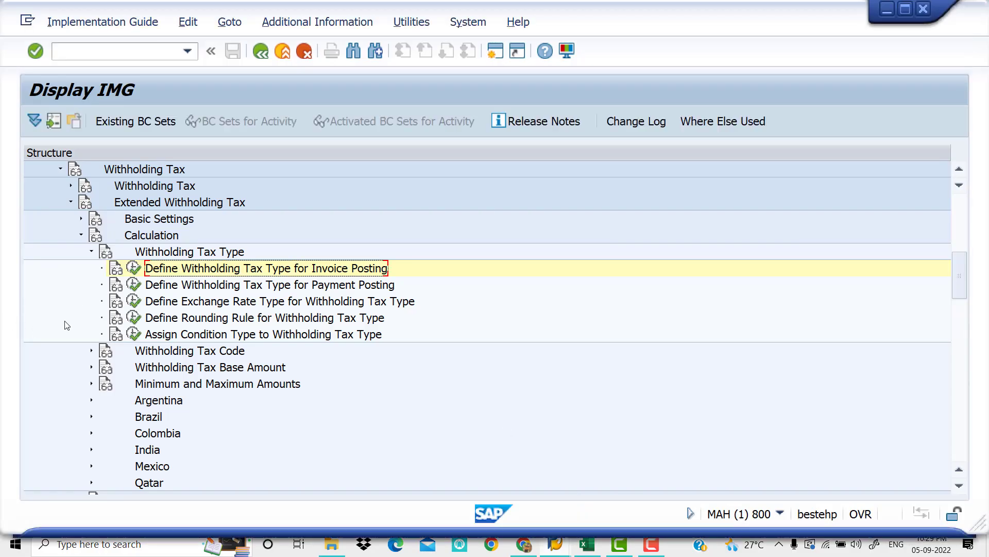
pyautogui.click(133, 285)
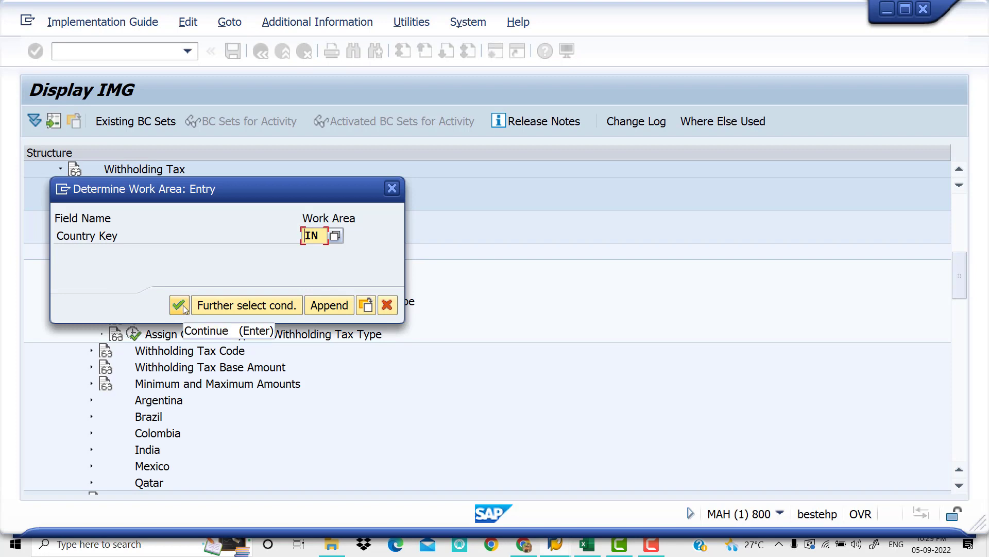
pyautogui.click(182, 308)
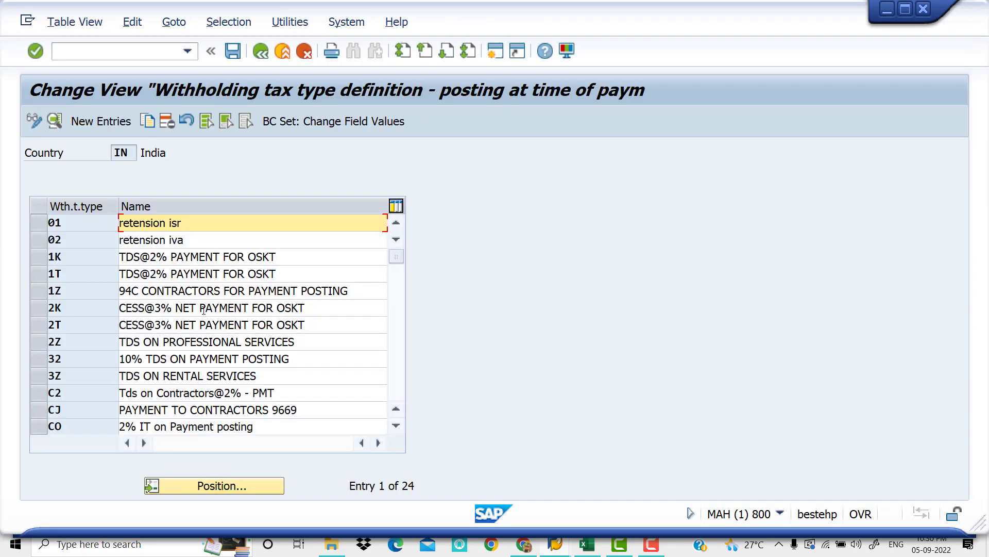
# Create a new payment posting tax type Z6 with the description "Rent on Building for Payment 10%"
pyautogui.click(113, 122)
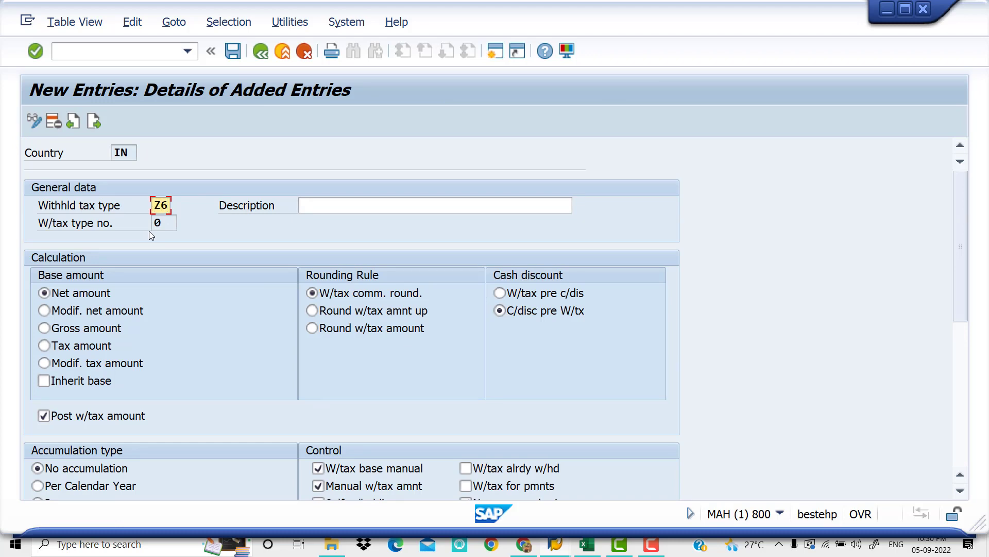
pyautogui.click(311, 206)
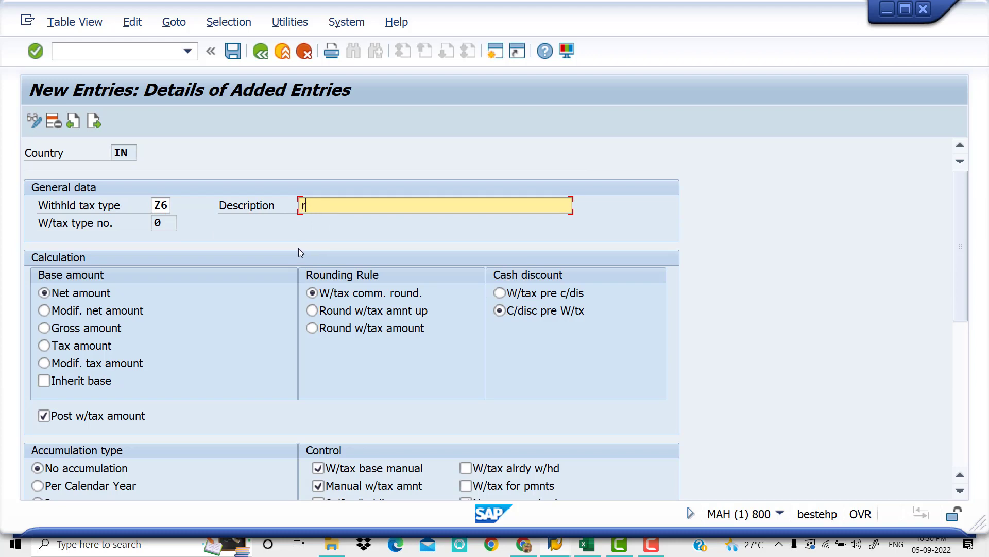
pyautogui.write('Rent on Builidng')
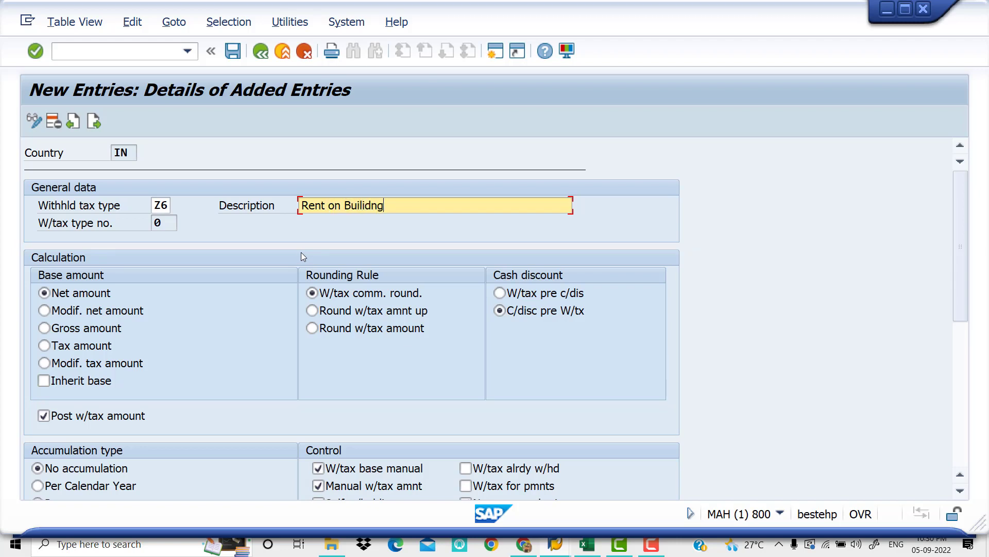
pyautogui.press('BackSpace')
pyautogui.press('BackSpace')
pyautogui.press('BackSpace')
pyautogui.press('BackSpace')
pyautogui.write('ding for Payment 10')
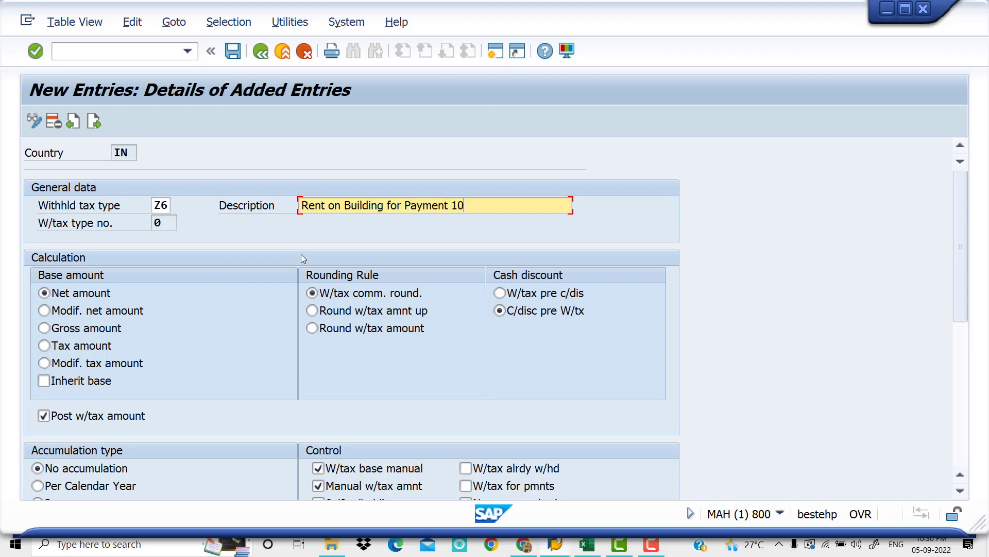
pyautogui.write('%')
# Set the Z6 base amount to Gross amount and save the tax type under the proposed customizing request
pyautogui.click(44, 330)
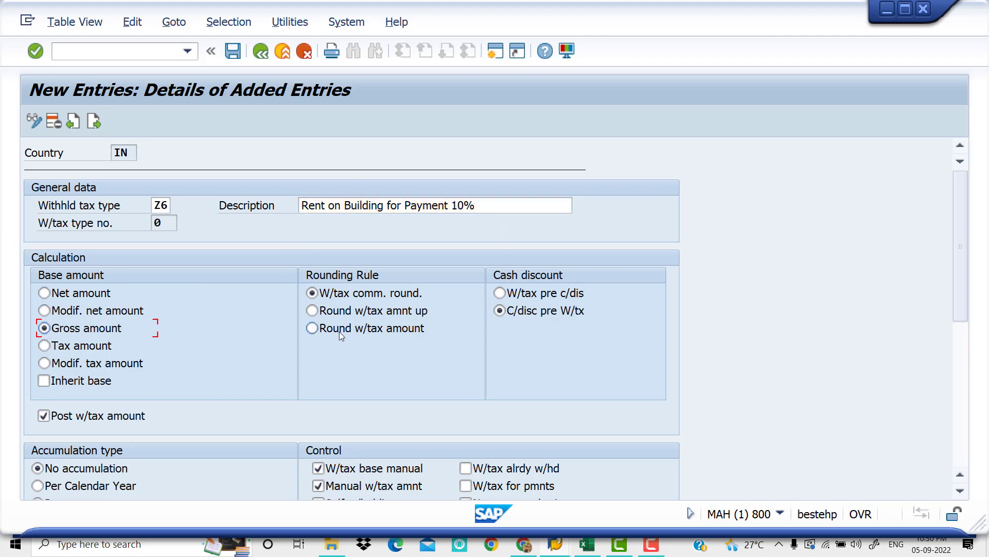
pyautogui.scroll(-3, 340, 330)
pyautogui.scroll(-2, 150, 330)
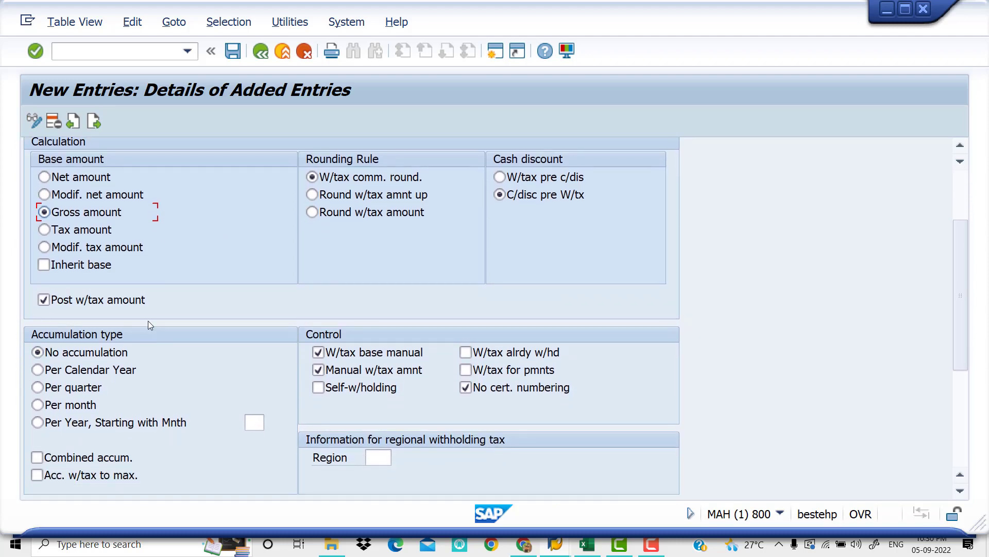
pyautogui.scroll(-4, 389, 321)
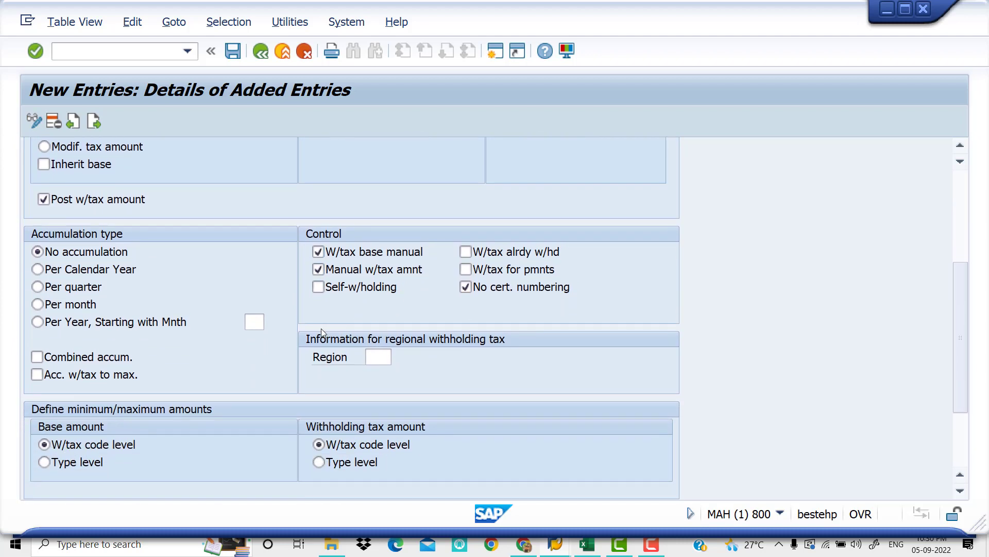
pyautogui.scroll(-5, 320, 328)
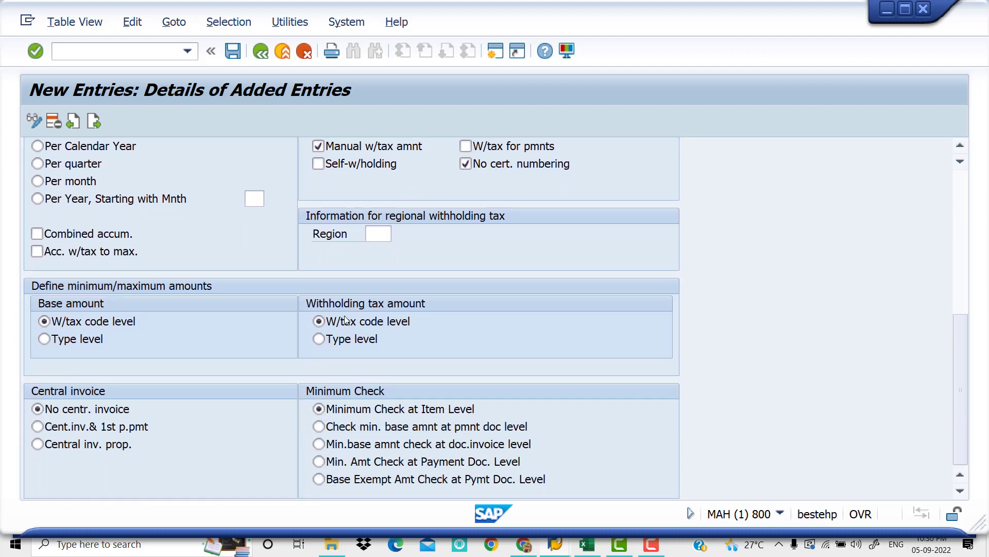
pyautogui.scroll(5, 351, 312)
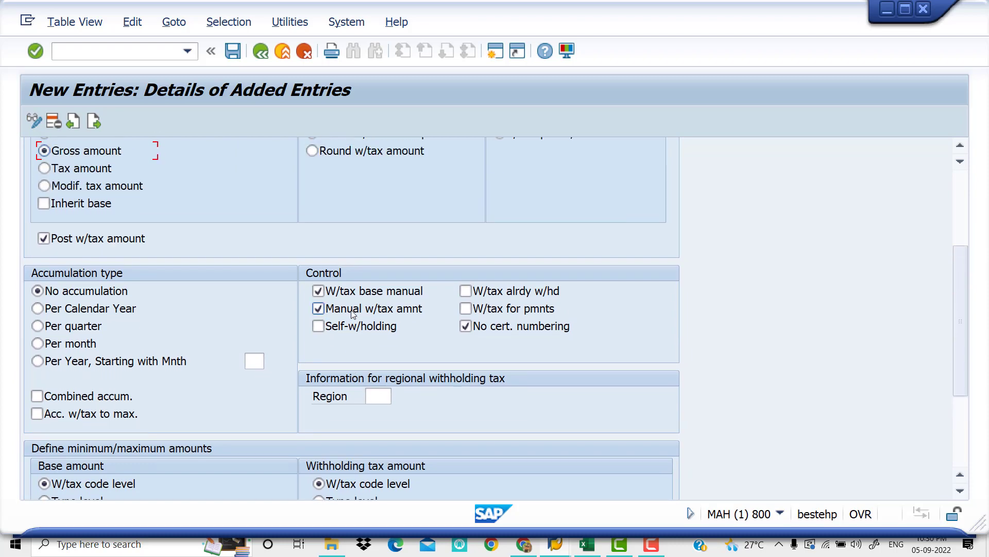
pyautogui.scroll(5, 352, 311)
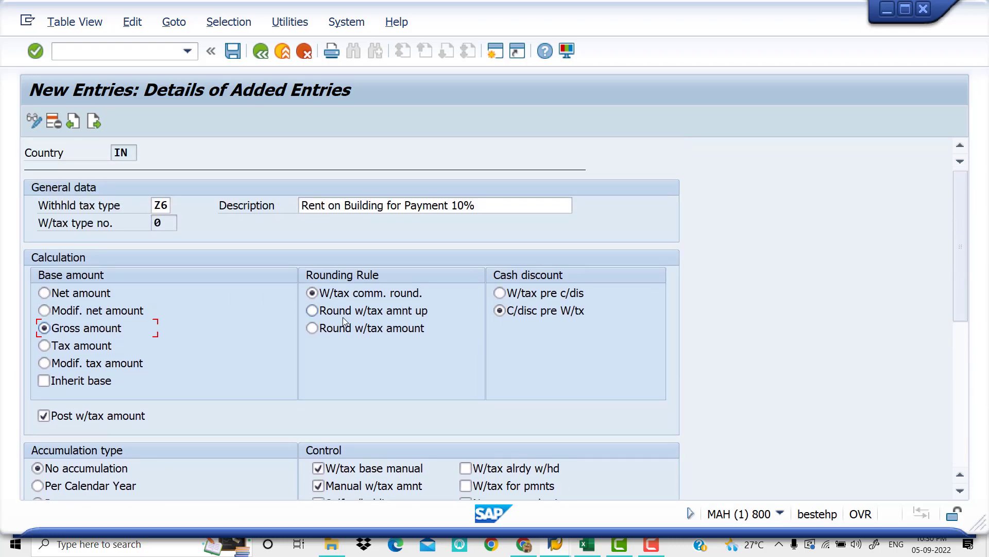
pyautogui.click(233, 51)
pyautogui.click(289, 305)
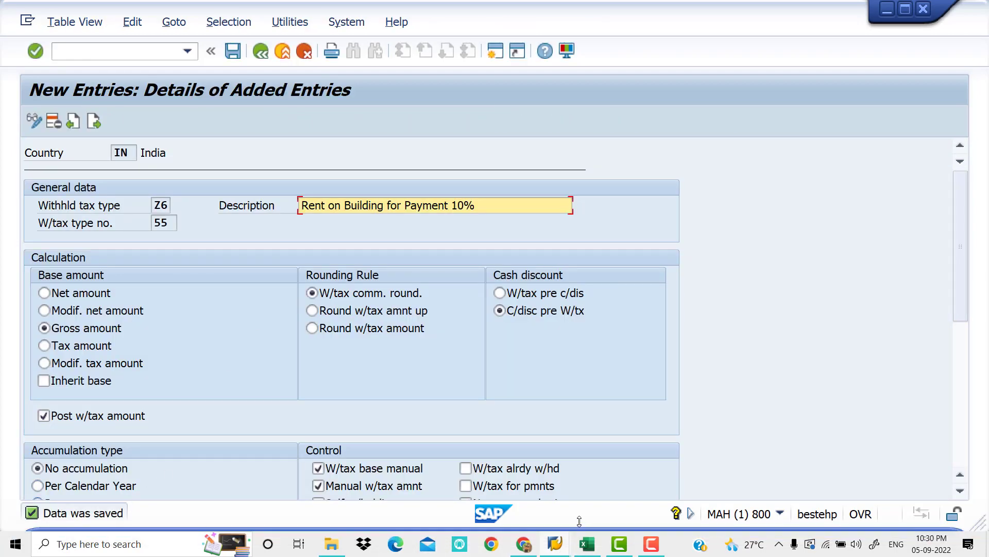
# Switch to the Excel workbook and enter Z6 beside the payment posting step in cell C7
pyautogui.click(593, 551)
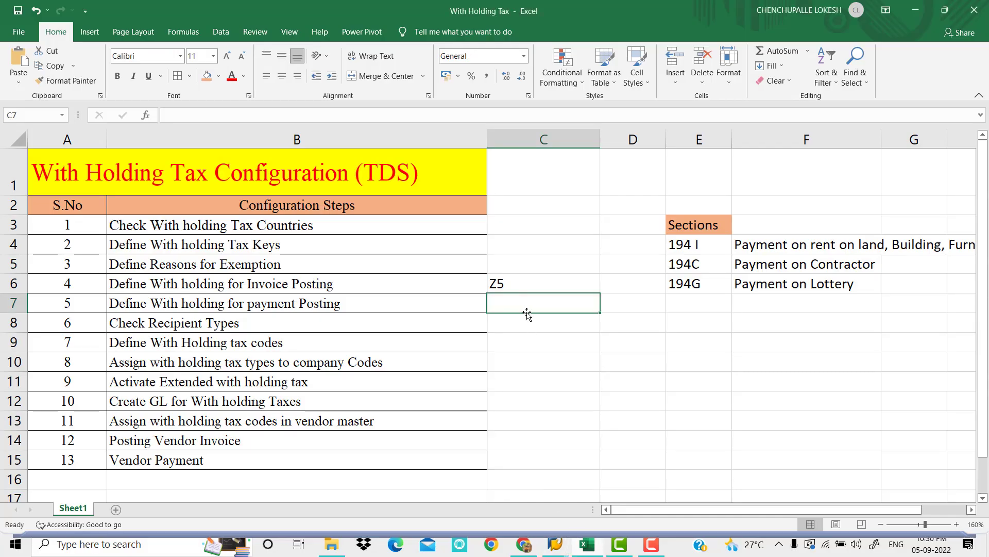
pyautogui.write('Z6')
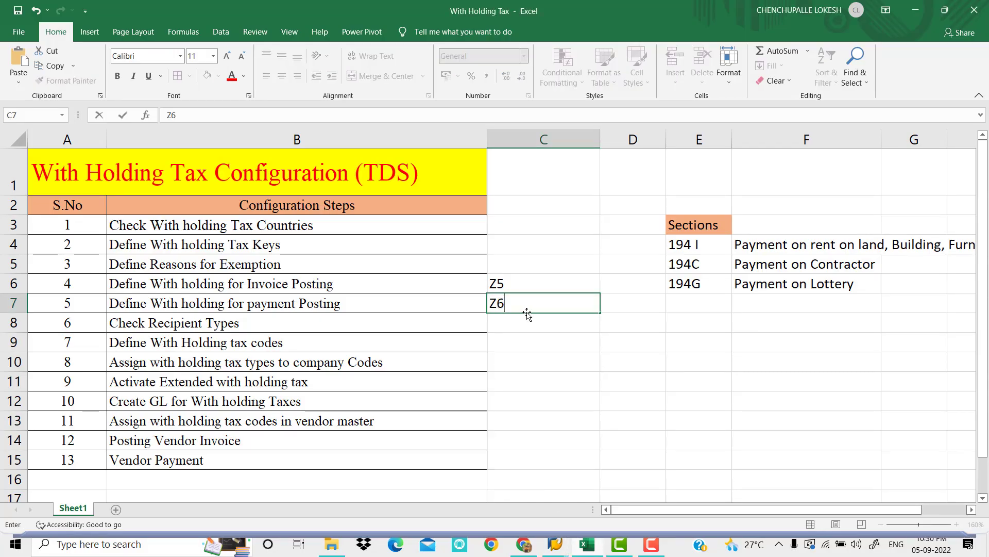
pyautogui.click(539, 340)
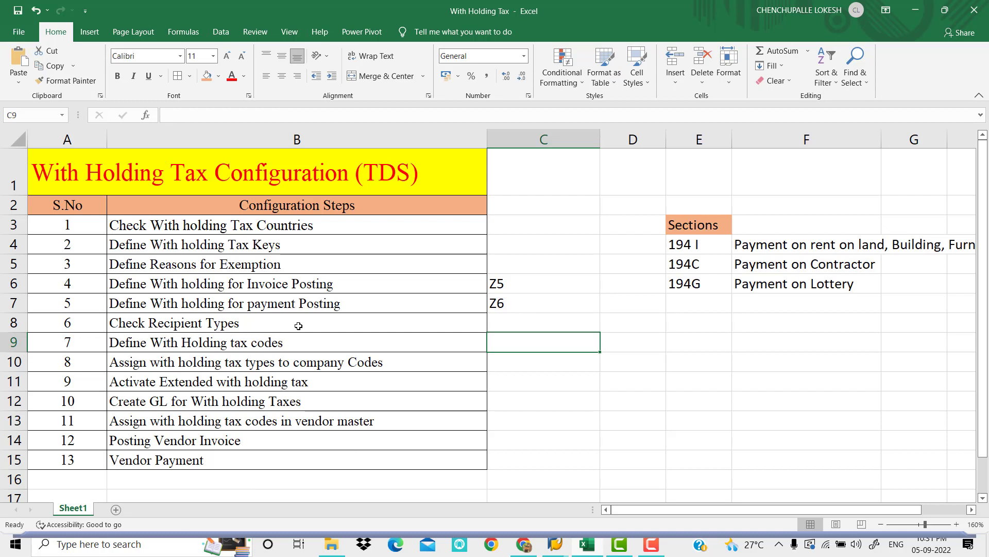
# Switch back to SAP and leave the payment posting tax type view for the IMG structure
pyautogui.moveTo(555, 544)
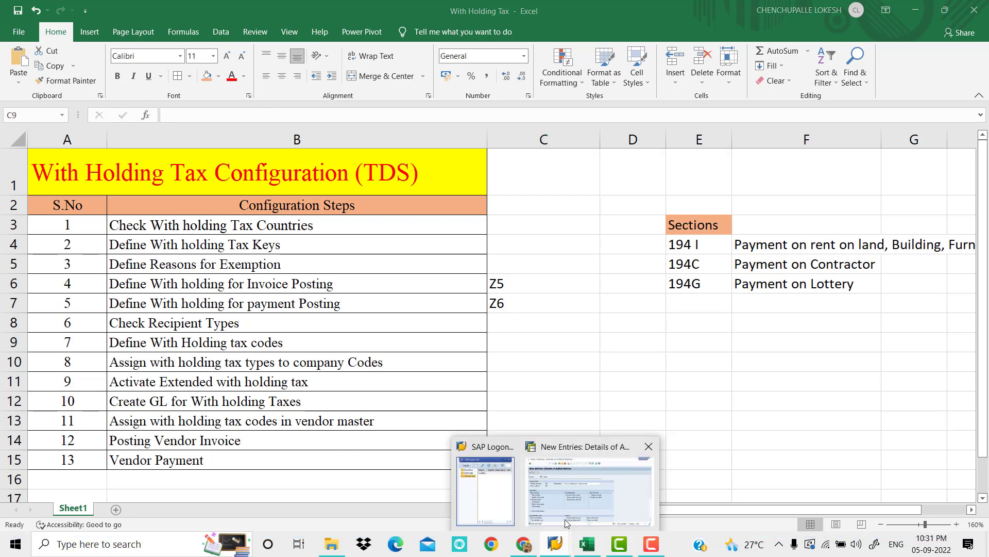
pyautogui.click(565, 519)
pyautogui.click(259, 53)
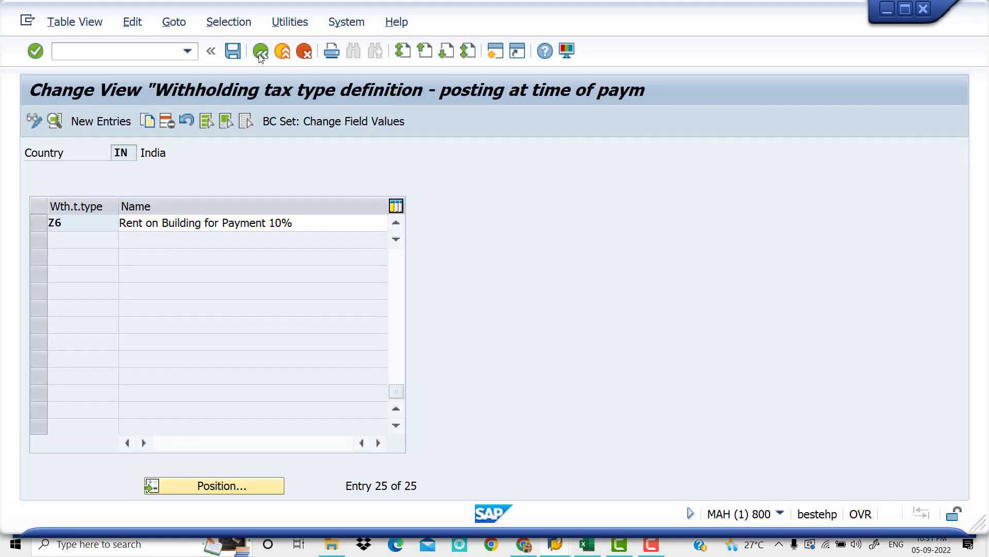
pyautogui.click(259, 56)
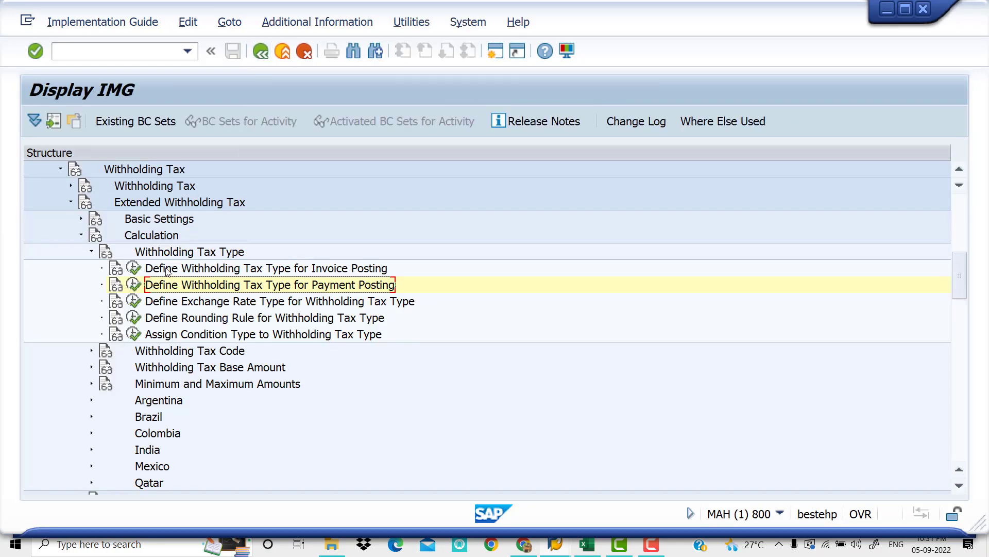
# Collapse Calculation, expand Basic Settings and open Check Recipient Types for country IN
pyautogui.click(81, 234)
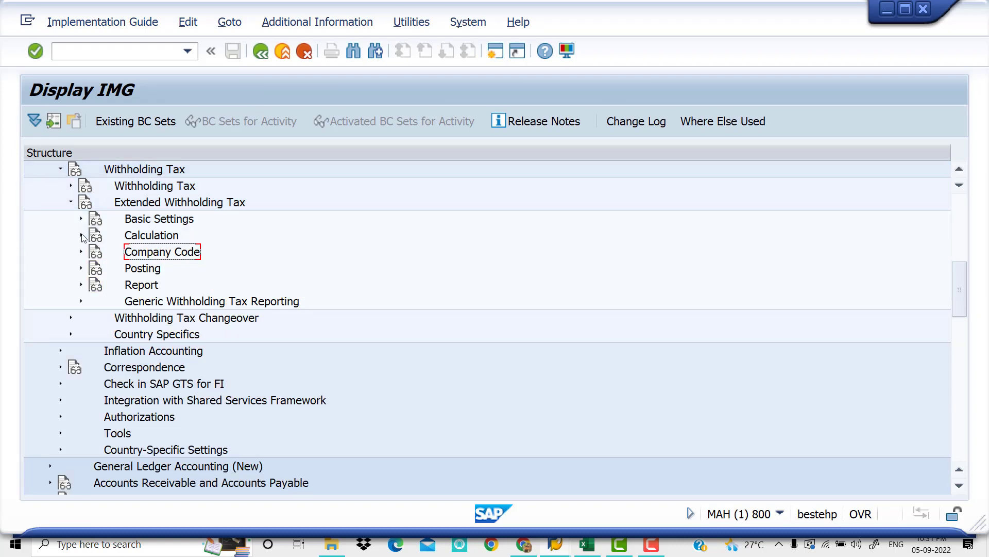
pyautogui.click(81, 219)
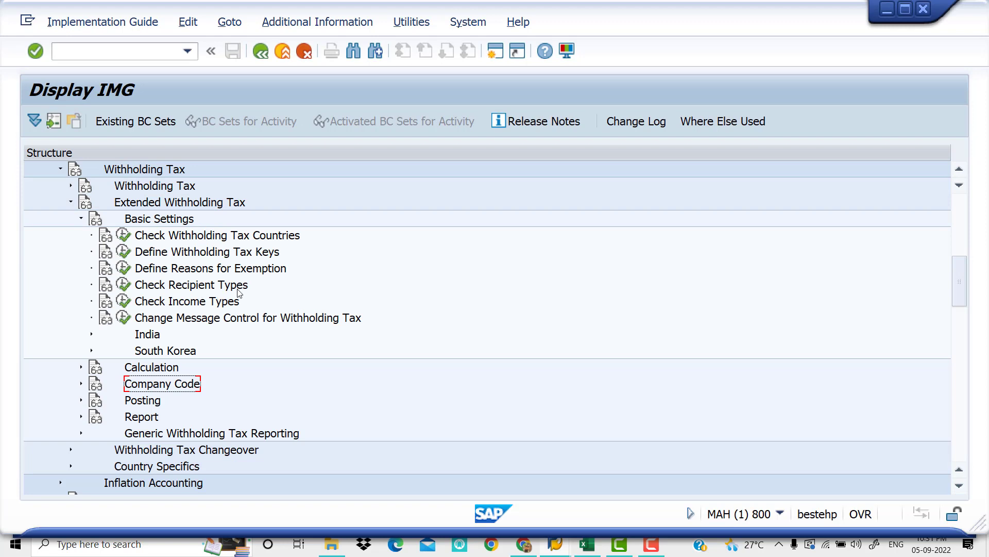
pyautogui.click(125, 286)
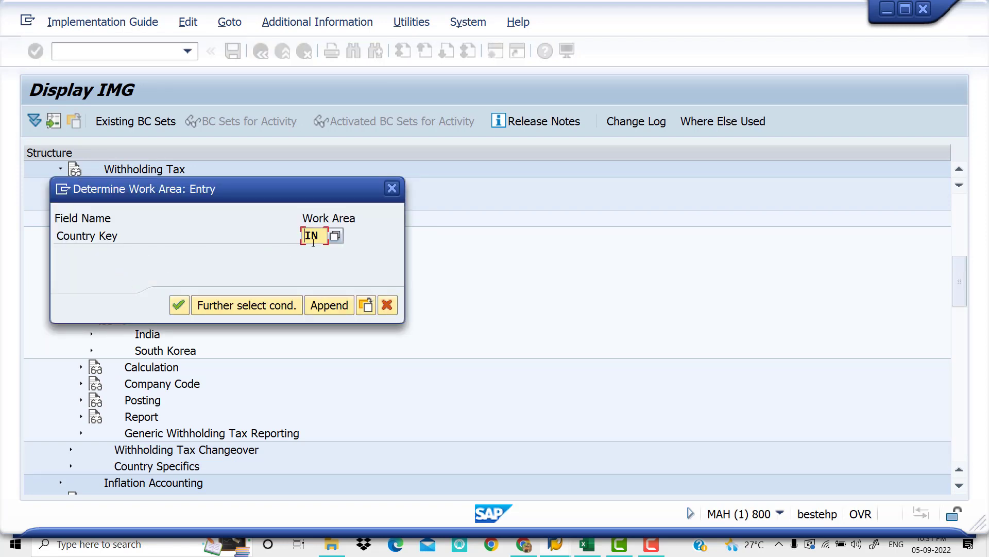
pyautogui.click(178, 305)
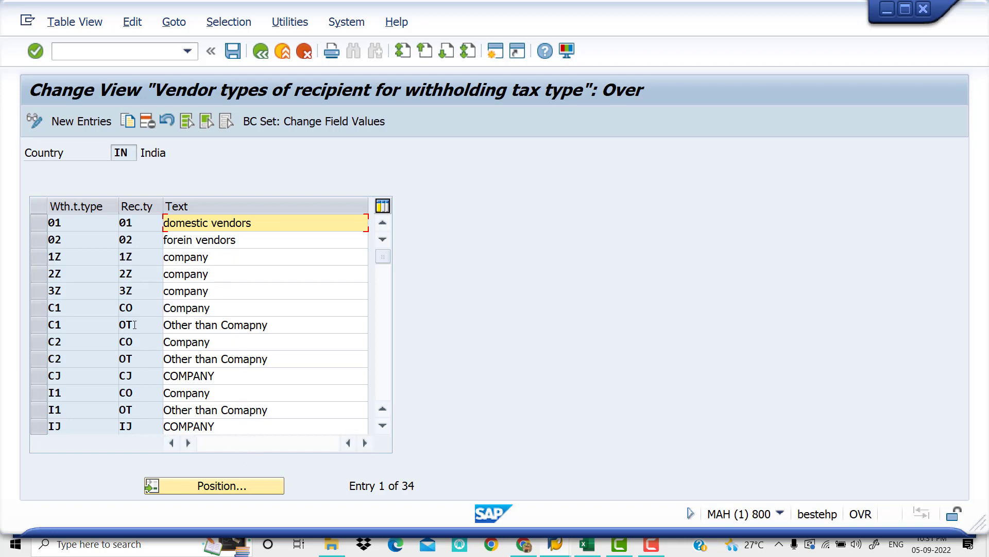
# Start new recipient type entries and add tax type Z5 with recipient type CO and text COMPANY
pyautogui.click(92, 126)
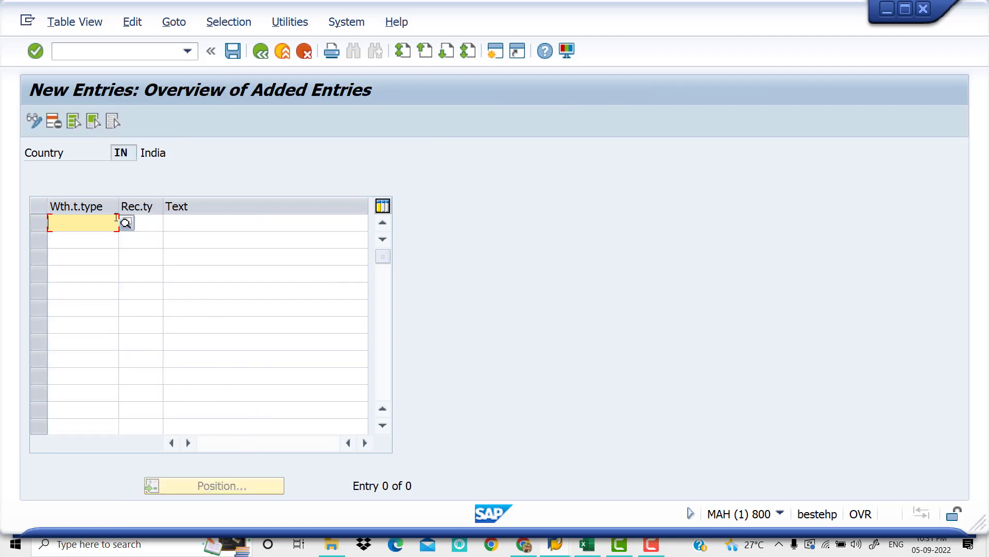
pyautogui.write('Z5')
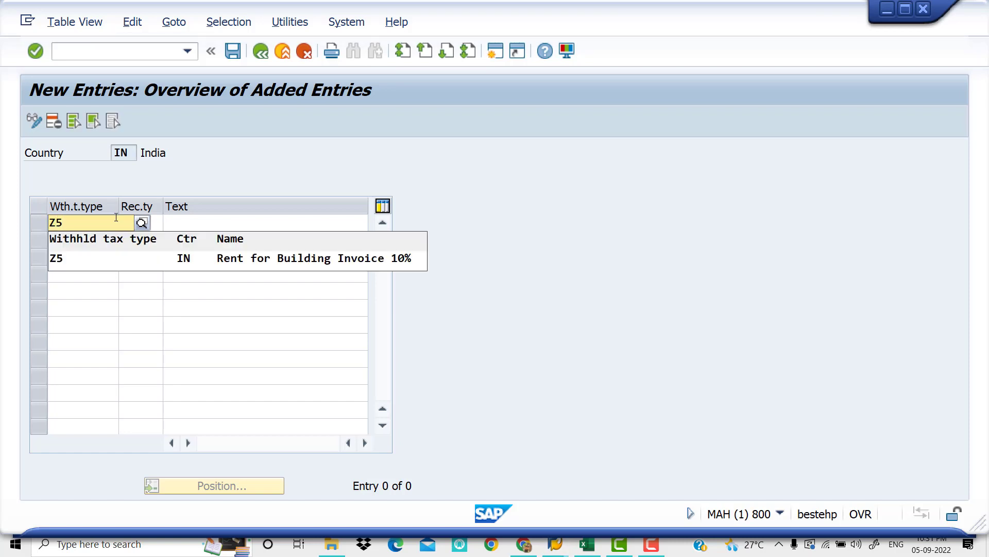
pyautogui.press('Tab')
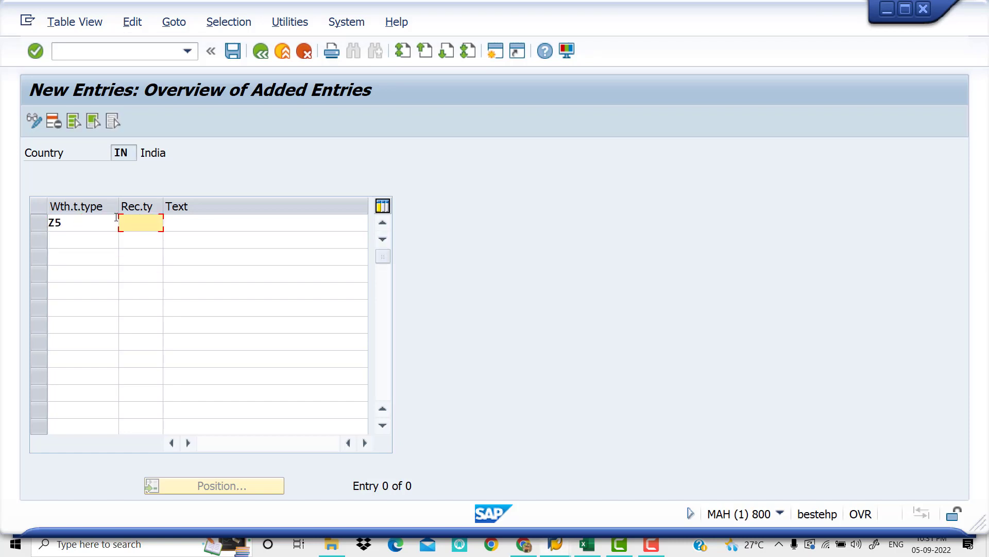
pyautogui.write('CO')
pyautogui.press('Tab')
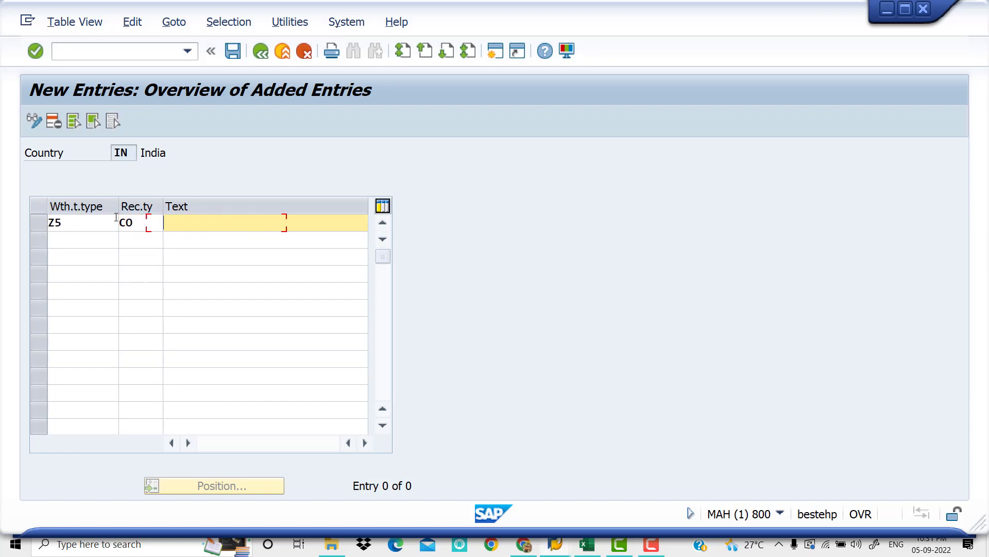
pyautogui.write('COMPANY')
pyautogui.press('Tab')
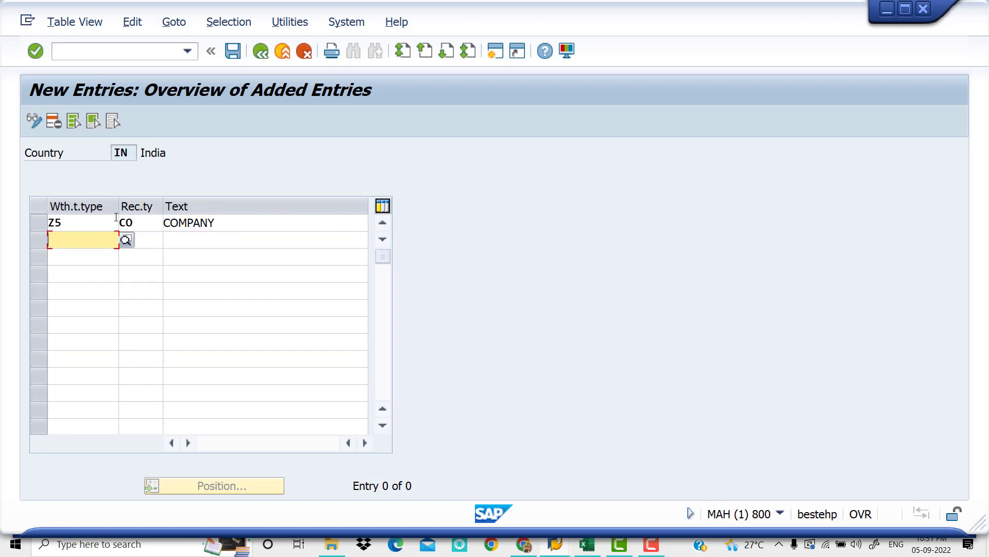
# Add a second recipient entry for tax type Z5 with type OT and text OTHER THAN COMPANY
pyautogui.write('Z5')
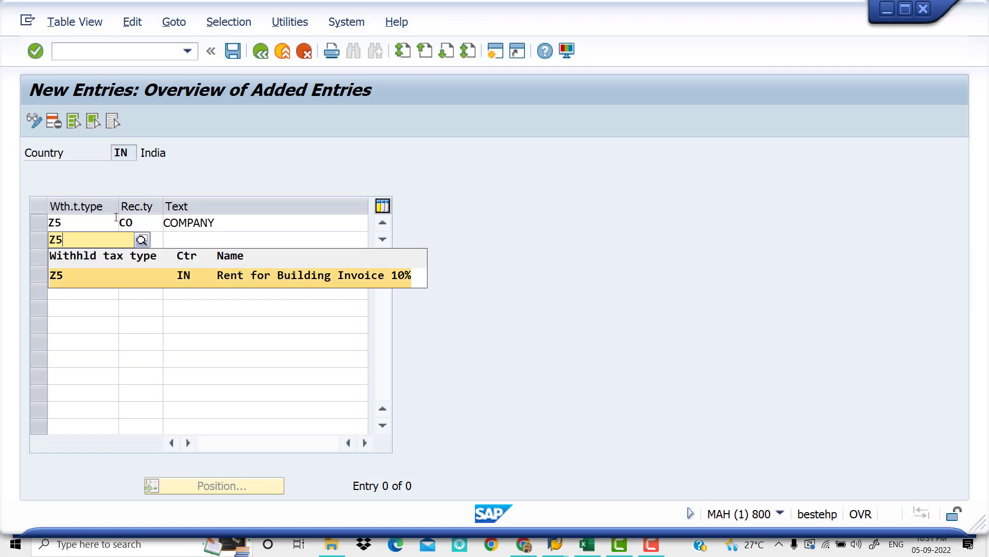
pyautogui.press('Tab')
pyautogui.write('OT')
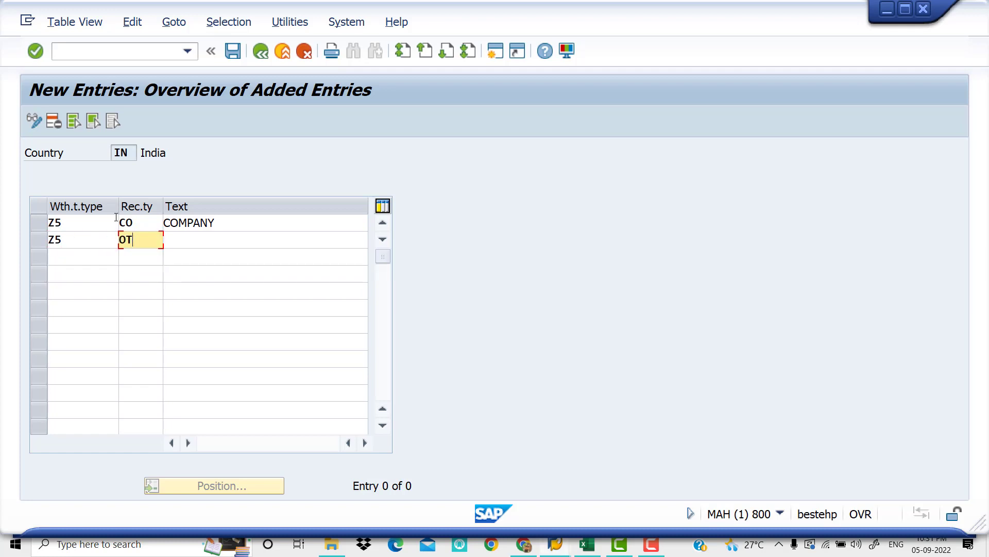
pyautogui.press('Tab')
pyautogui.write('OT')
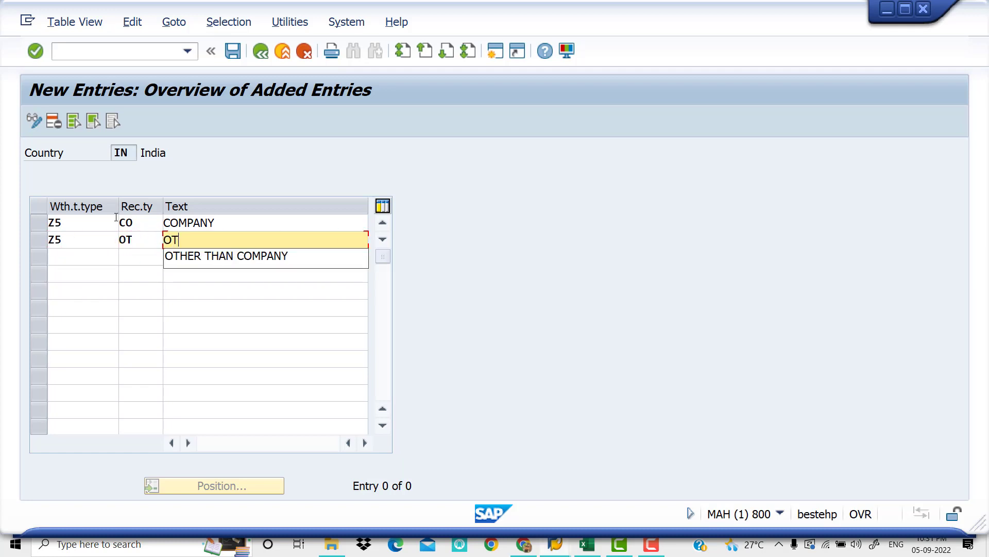
pyautogui.press('Down')
pyautogui.press('Tab')
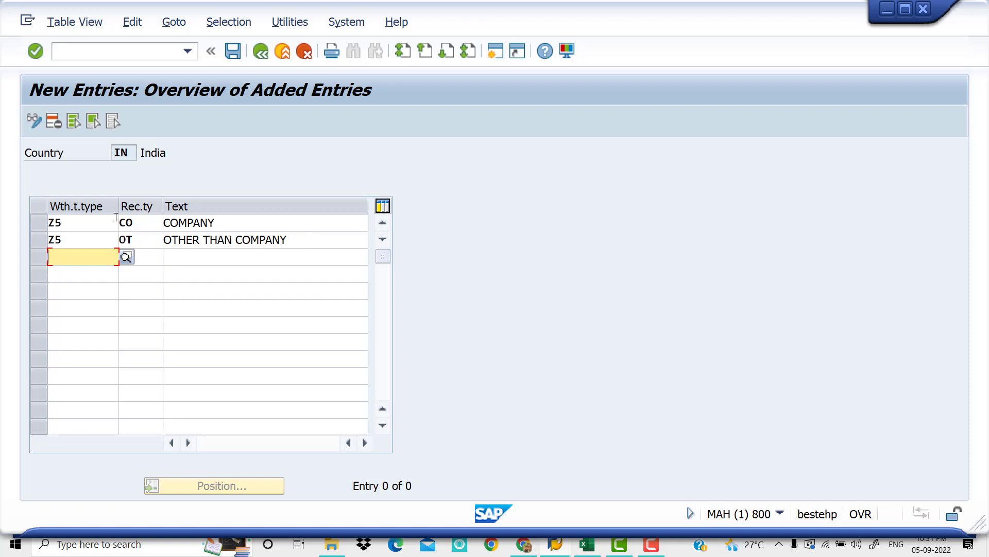
# Add a recipient entry for tax type Z6 with type CO and text COMPANY
pyautogui.write('Z6')
pyautogui.press('Tab')
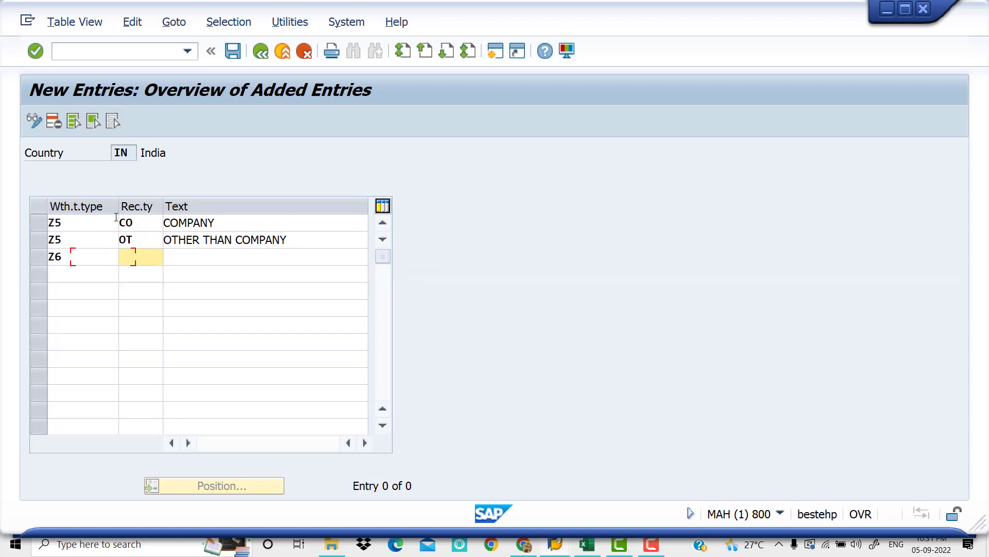
pyautogui.write('CO')
pyautogui.press('Tab')
pyautogui.write('CO')
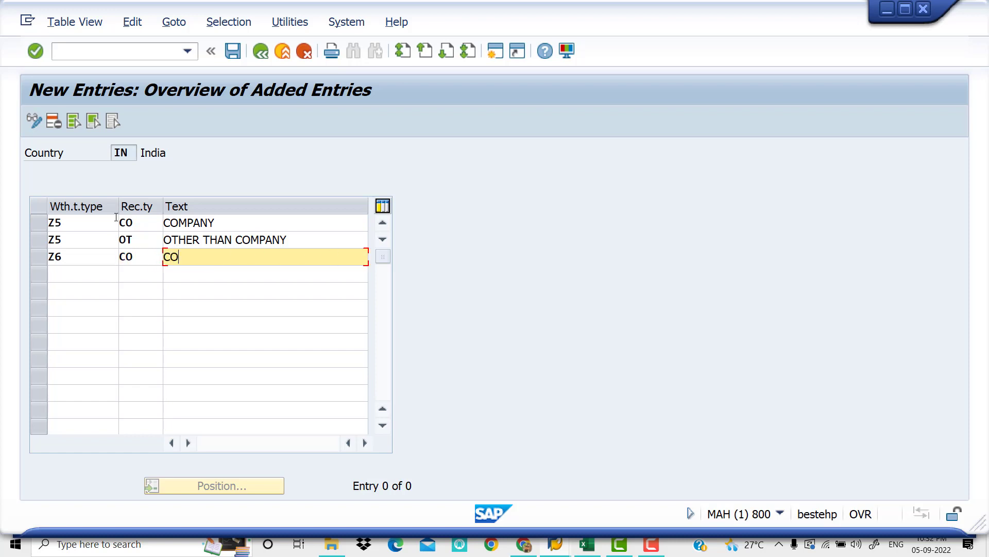
pyautogui.write('MPANY')
pyautogui.press('Tab')
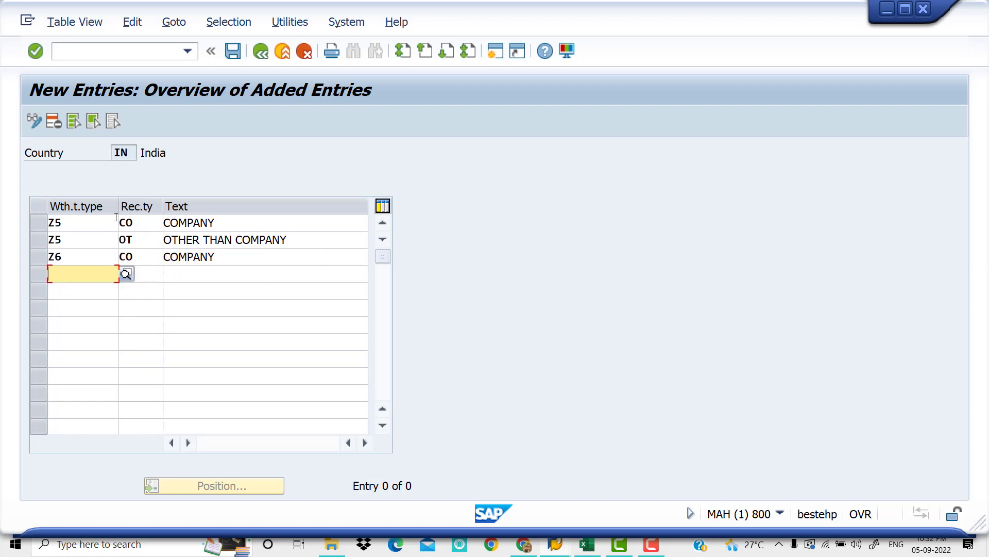
# Add a recipient entry for tax type Z6 with type OT and text OTHER THAN COMPANY
pyautogui.write('Z6')
pyautogui.press('Tab')
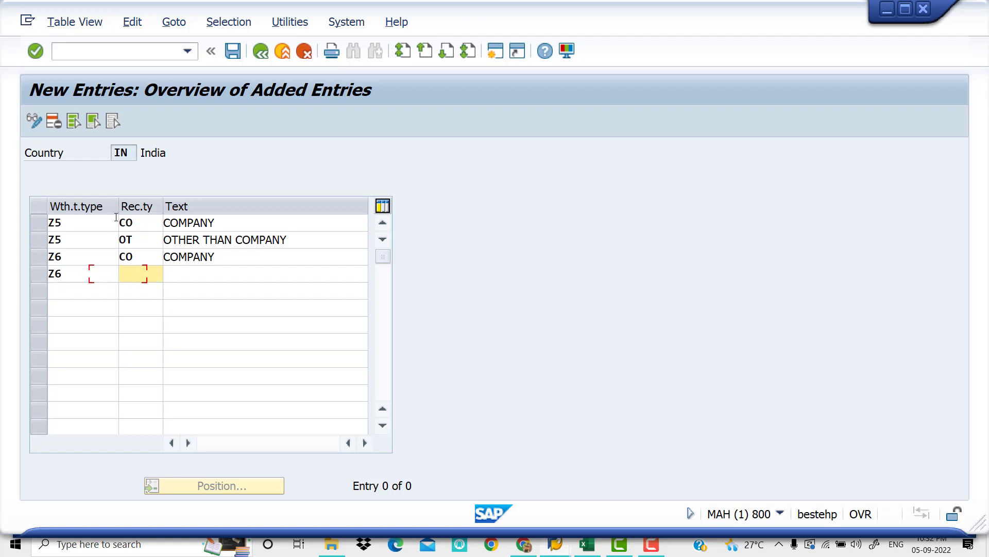
pyautogui.write('OT')
pyautogui.press('Tab')
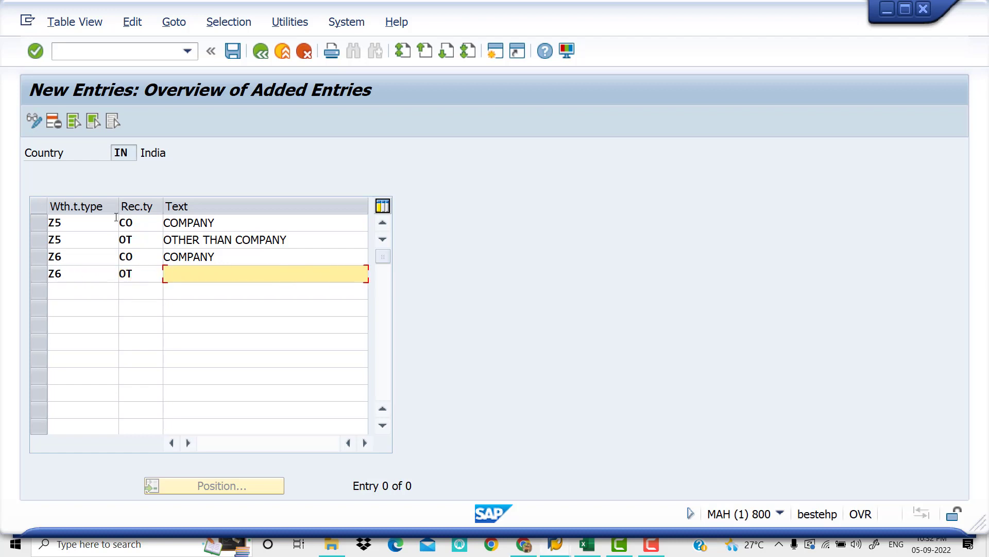
pyautogui.write('O')
pyautogui.press('Down')
pyautogui.press('Tab')
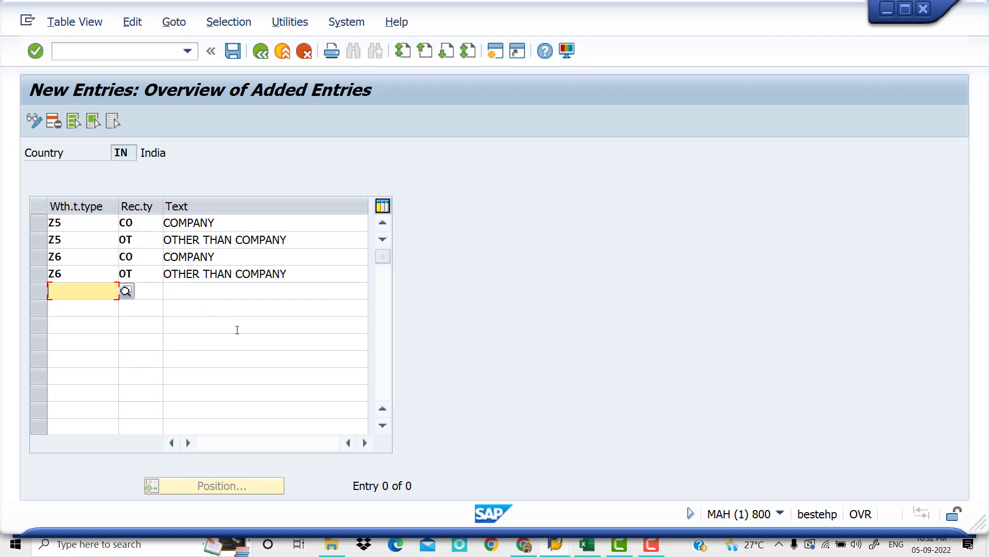
# Save the new recipient types under the proposed customizing request and return to the IMG structure
pyautogui.click(233, 50)
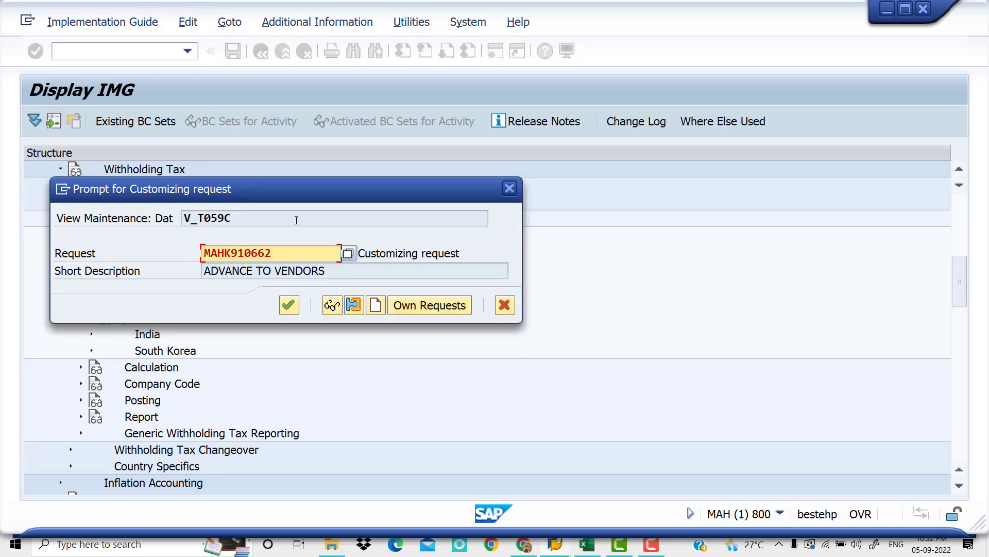
pyautogui.click(289, 305)
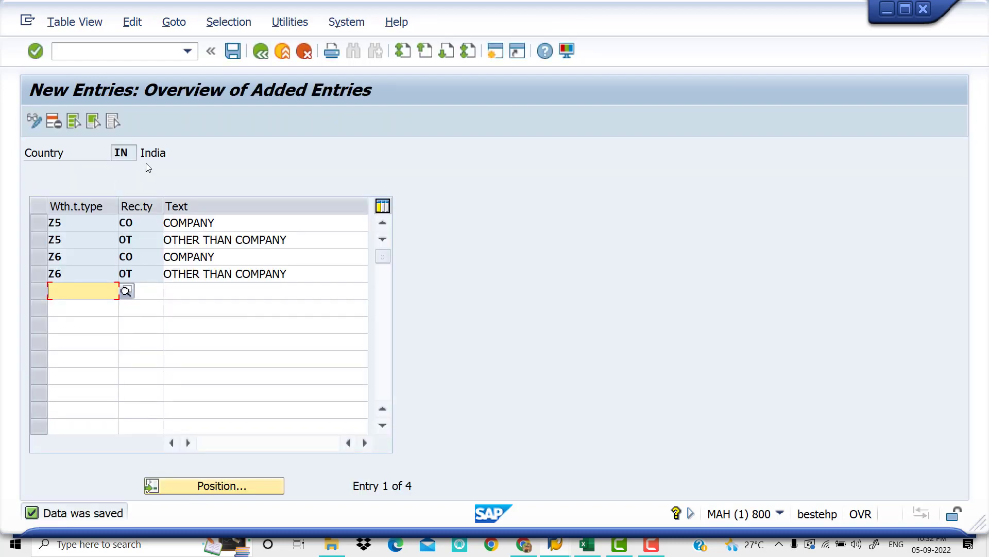
pyautogui.click(261, 52)
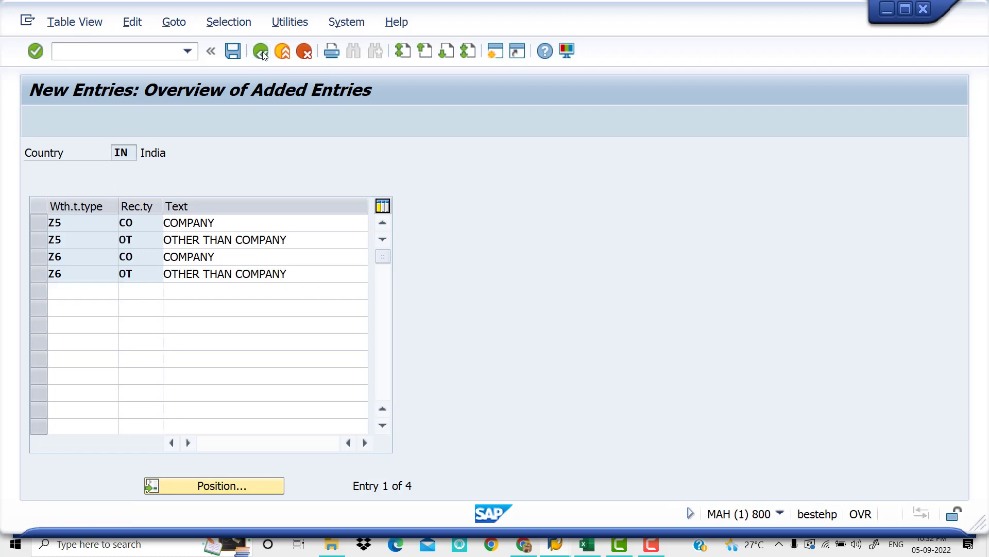
pyautogui.click(262, 52)
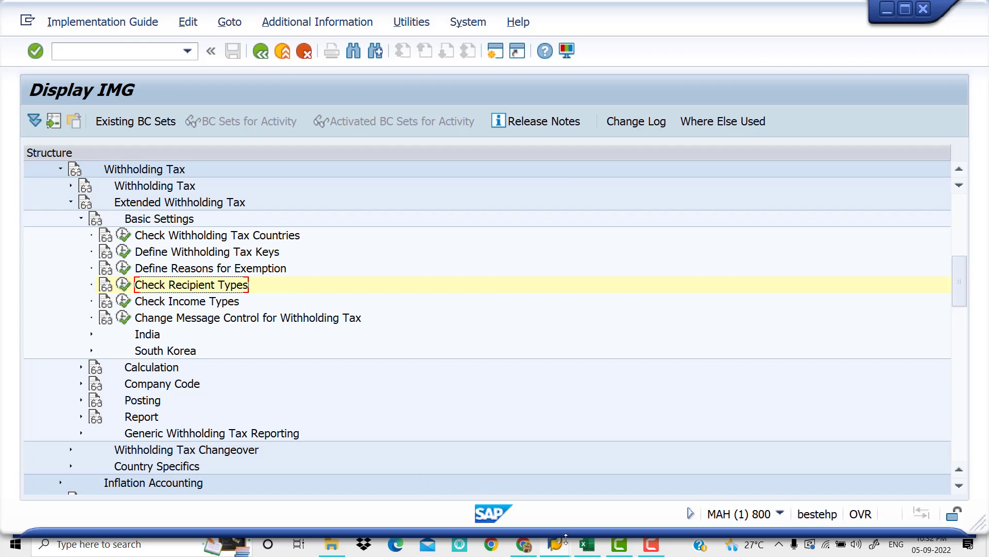
# Switch to the With Holding Tax checklist in Excel and look up the step that follows Check Recipient Types
pyautogui.click(588, 549)
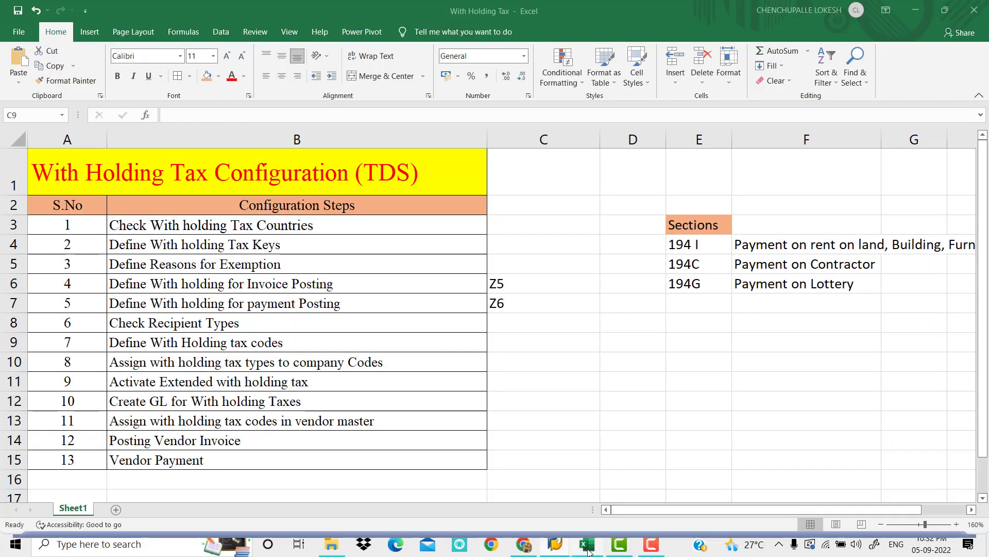
pyautogui.click(317, 329)
pyautogui.moveTo(316, 241); pyautogui.dragTo(316, 325)
pyautogui.click(306, 346)
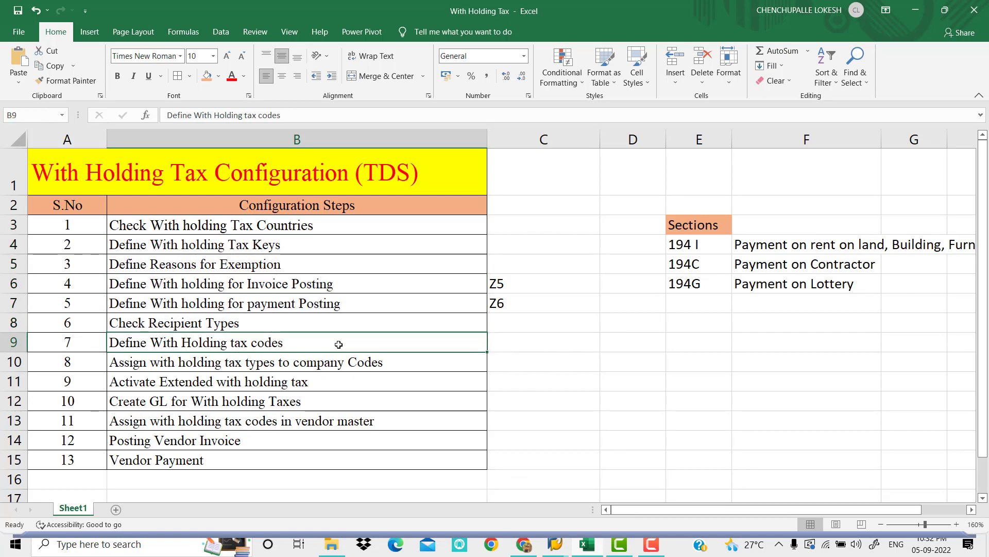
# Switch back to SAP, collapse Basic Settings, and open Define Withholding Tax Codes under Calculation for country IN
pyautogui.click(566, 548)
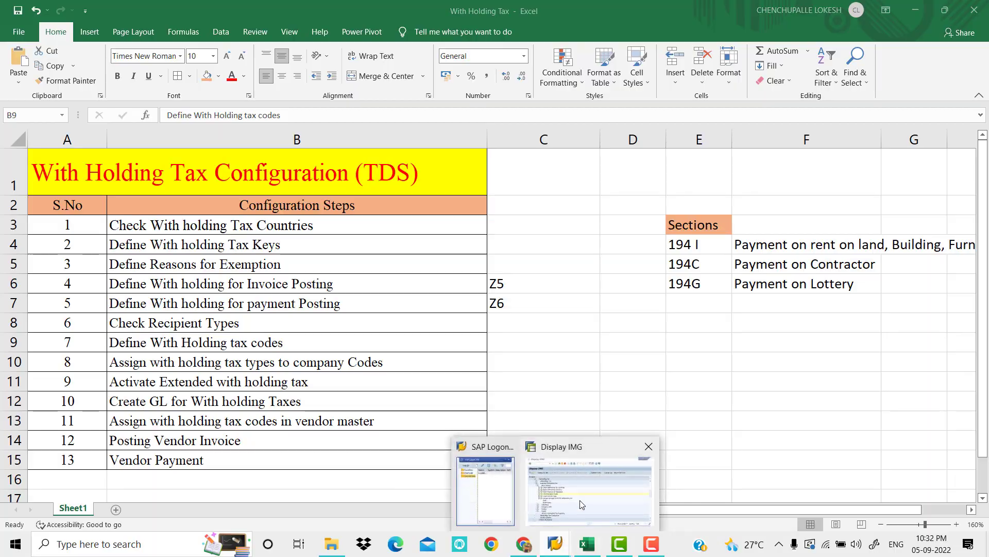
pyautogui.click(582, 505)
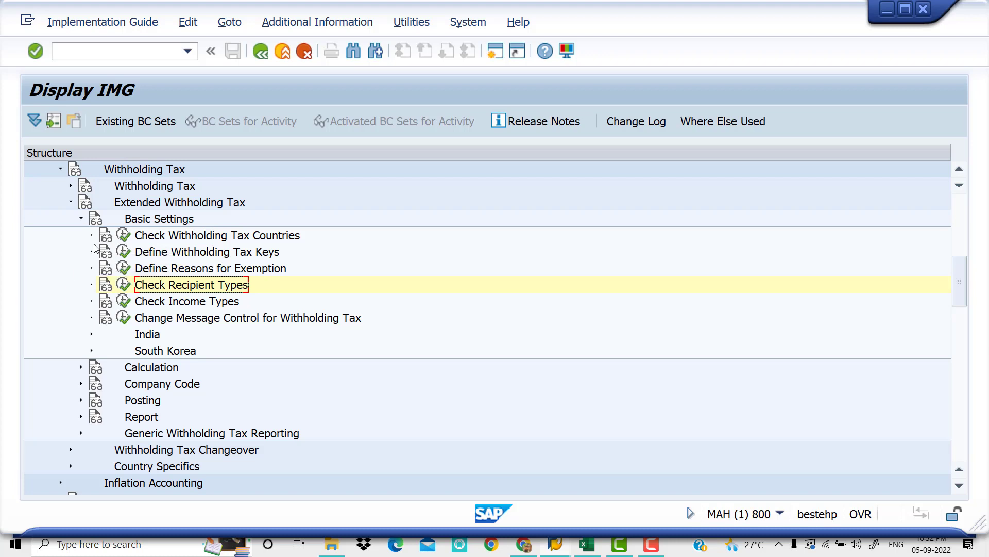
pyautogui.click(81, 218)
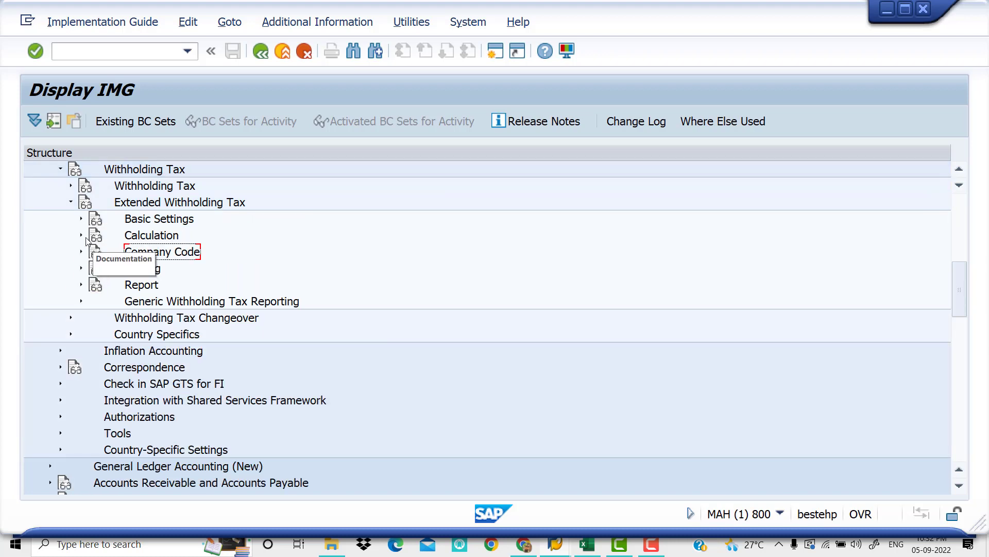
pyautogui.click(81, 236)
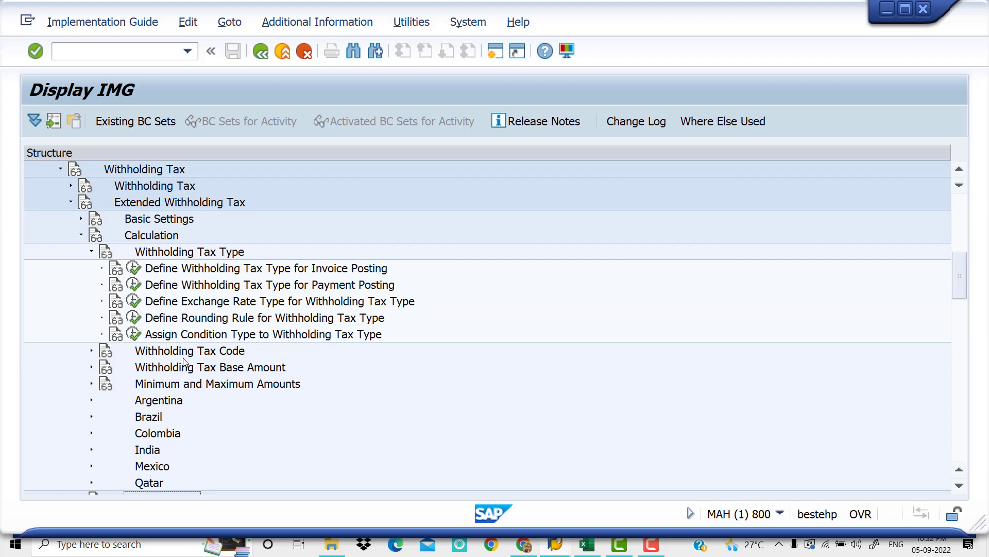
pyautogui.click(91, 351)
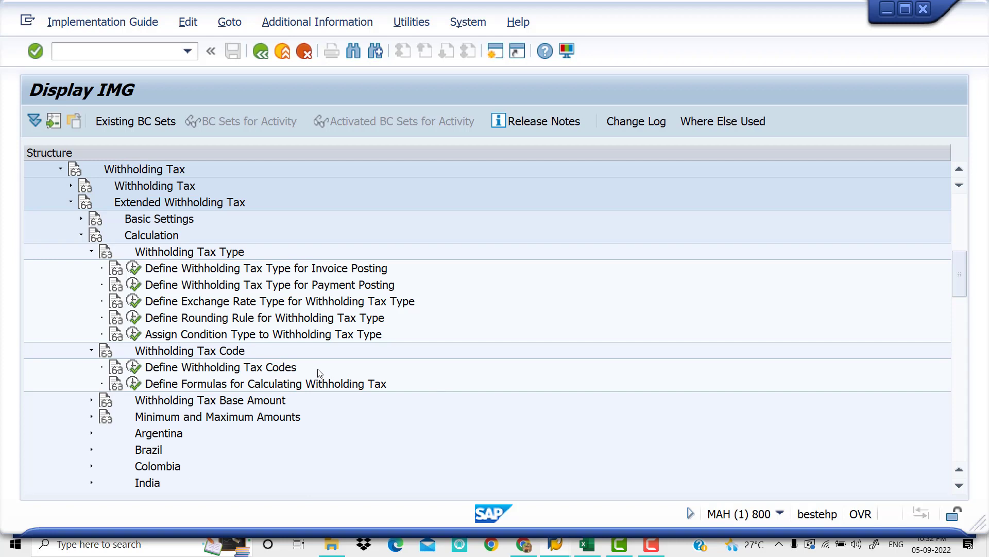
pyautogui.click(134, 368)
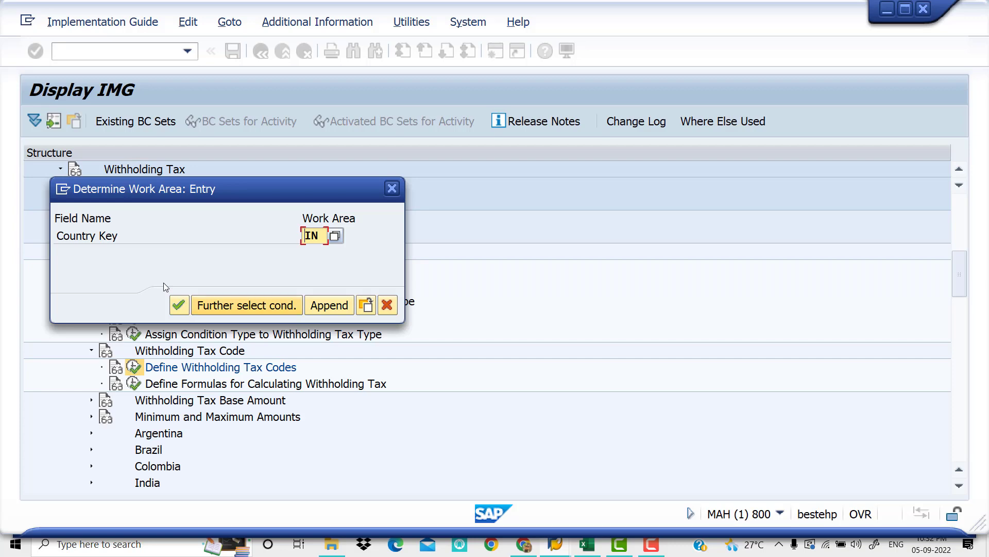
pyautogui.click(179, 307)
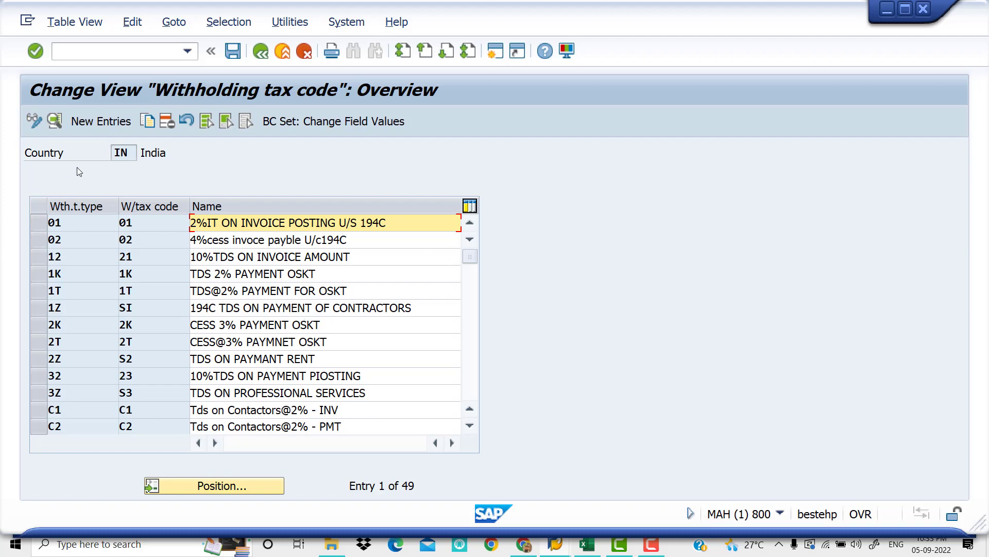
# Start a new withholding tax code entry with tax type Z5 and tax code Y5
pyautogui.click(110, 125)
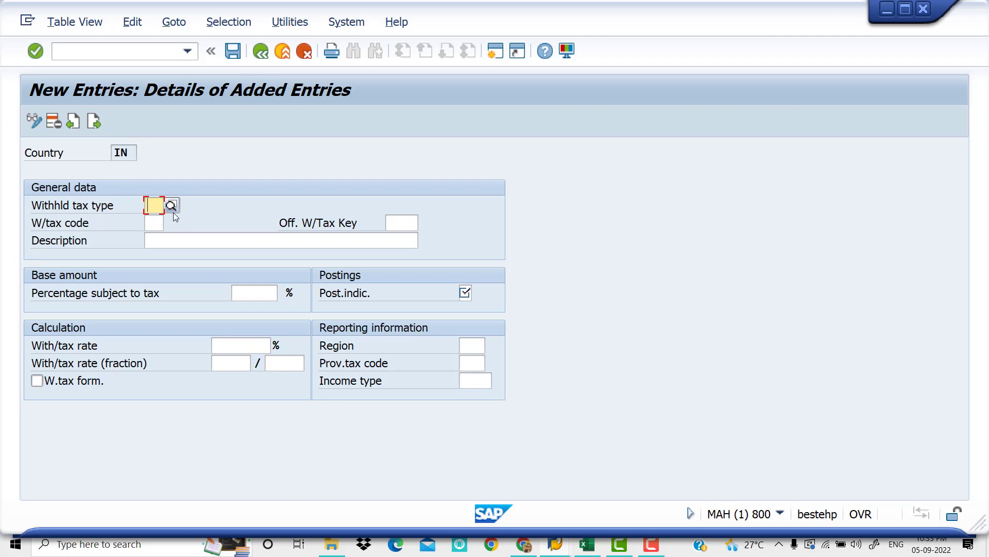
pyautogui.write('Z5')
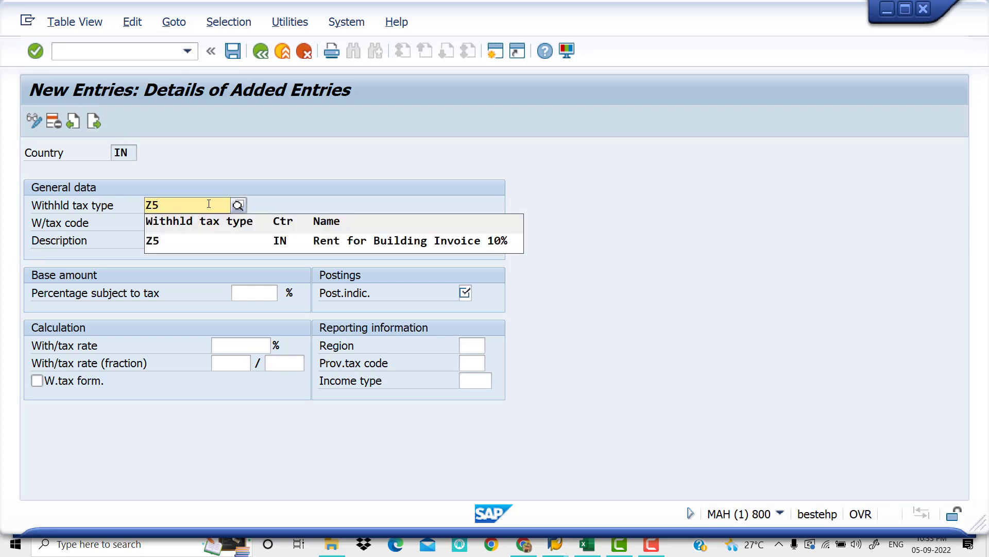
pyautogui.click(262, 238)
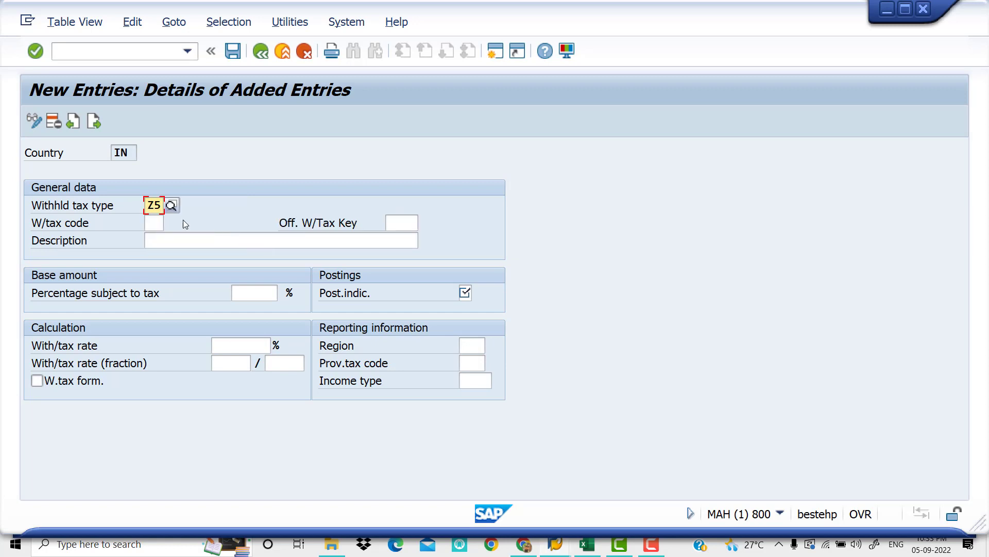
pyautogui.click(150, 222)
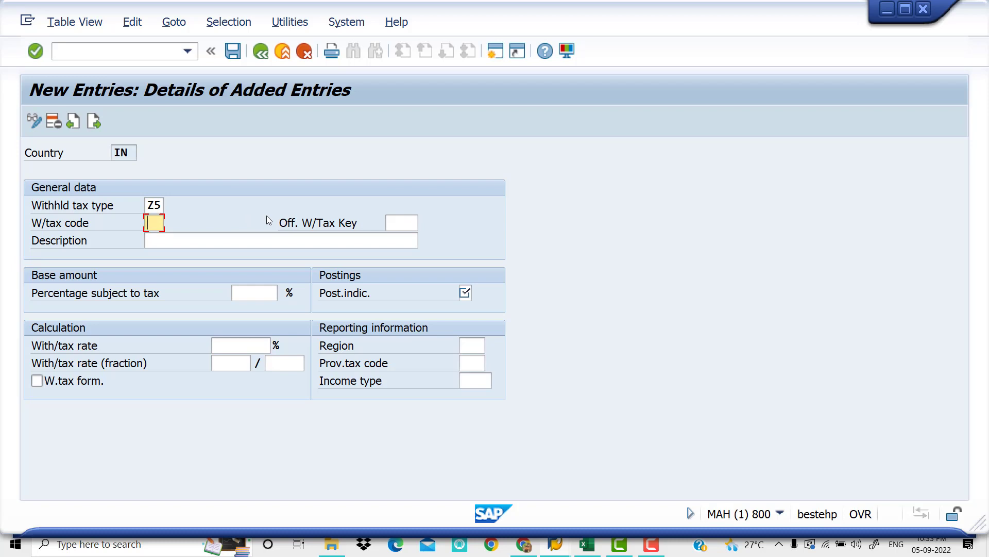
pyautogui.write('V')
pyautogui.press('BackSpace')
pyautogui.write('Y5')
pyautogui.press('Tab')
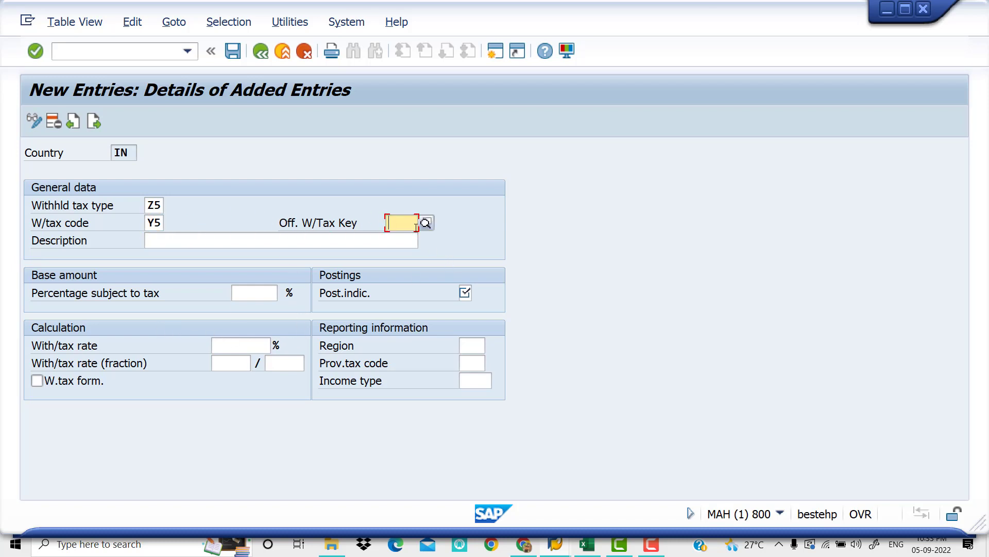
# Set the official withholding tax key to 194B, Payment on Rent on Building, from the list of possible values
pyautogui.write('194I')
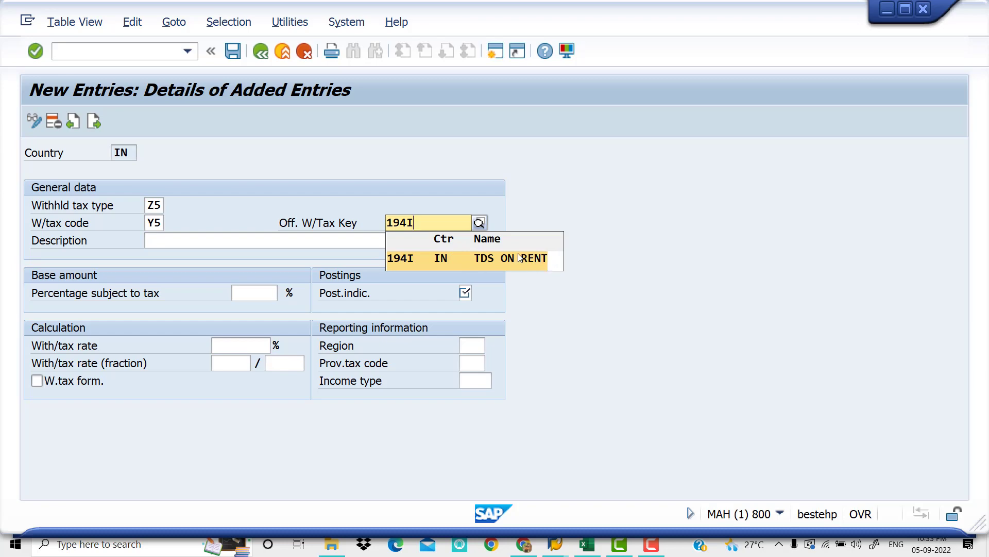
pyautogui.click(479, 223)
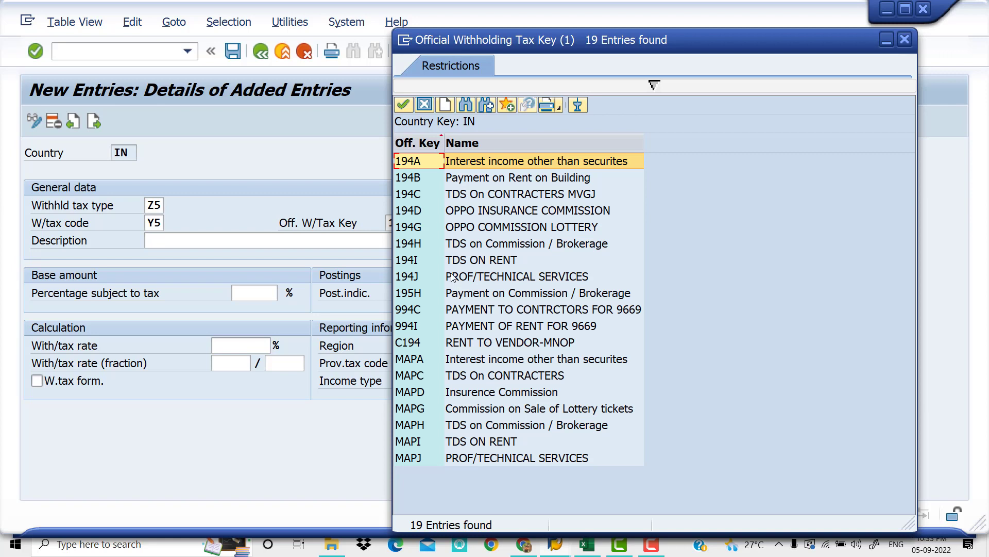
pyautogui.click(501, 179)
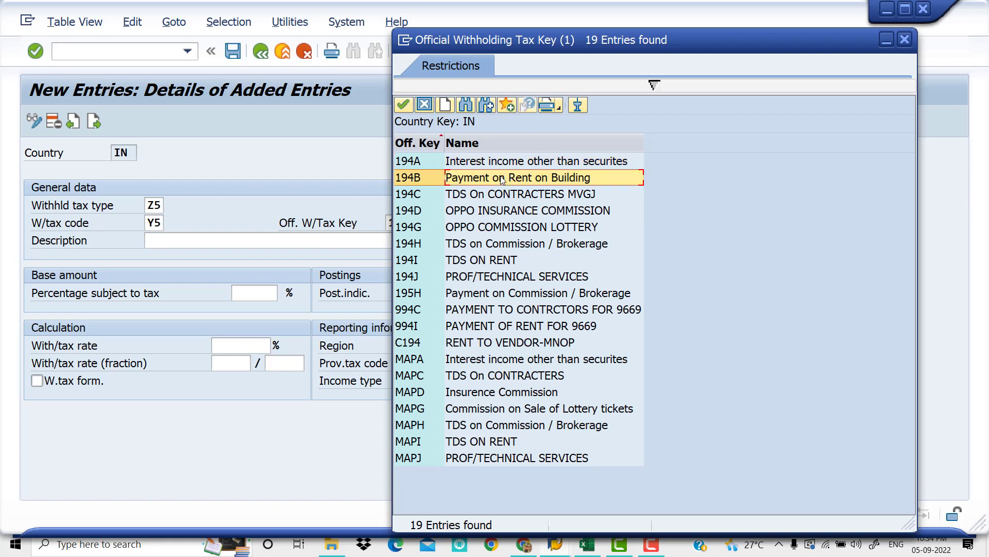
pyautogui.doubleClick(573, 184)
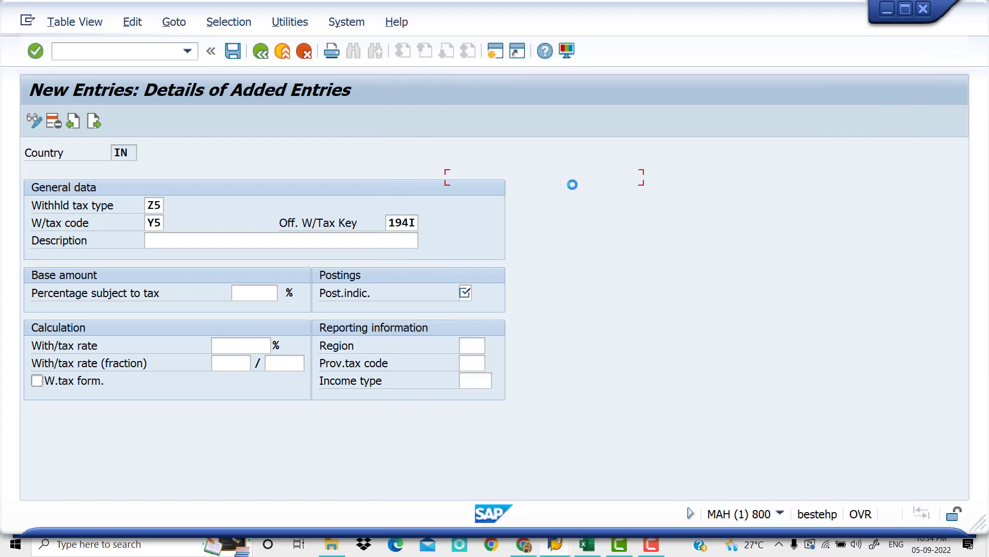
# Enter the description "194 I Rent on Building for Invoice" for tax code Y5
pyautogui.click(223, 238)
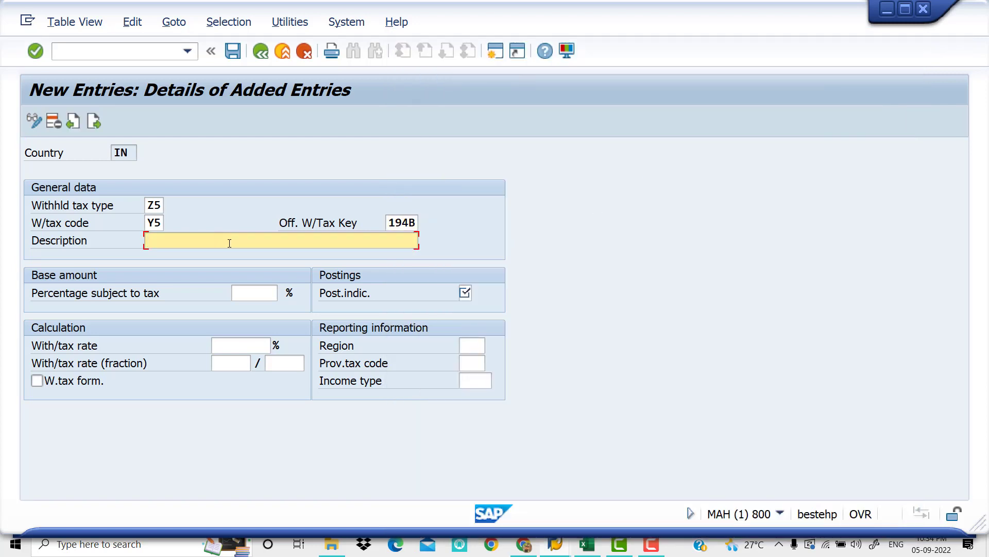
pyautogui.write('194')
pyautogui.write('I Rent on BU')
pyautogui.press('BackSpace')
pyautogui.write('uilding for Invoice')
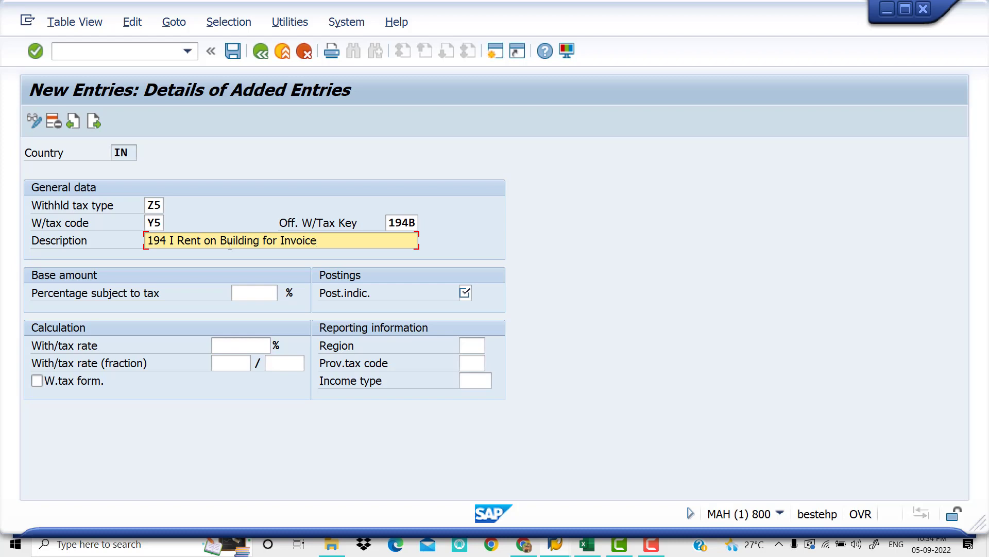
# Set the percentage subject to tax to 100, the posting indicator to 1 and the withholding tax rate to 10%
pyautogui.press('Tab')
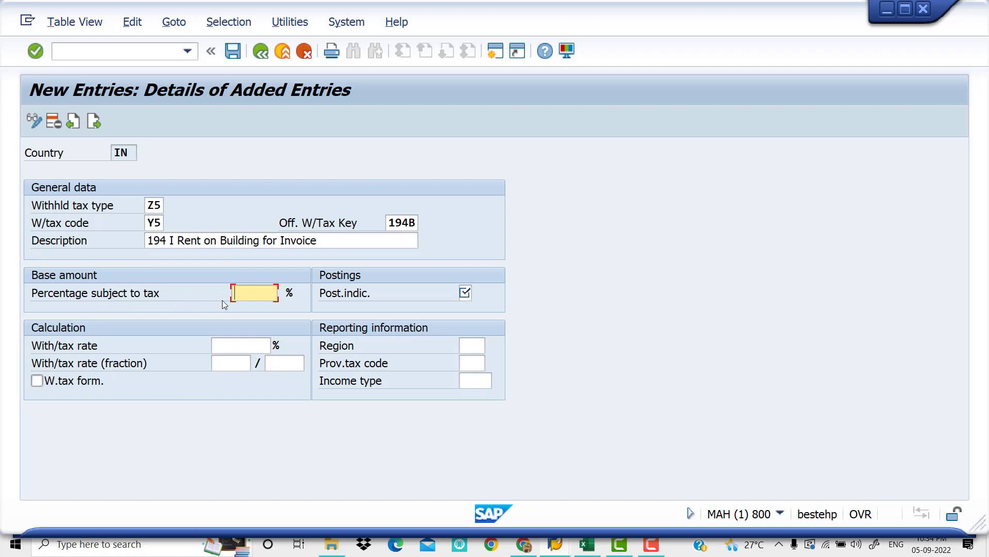
pyautogui.write('100')
pyautogui.press('Tab')
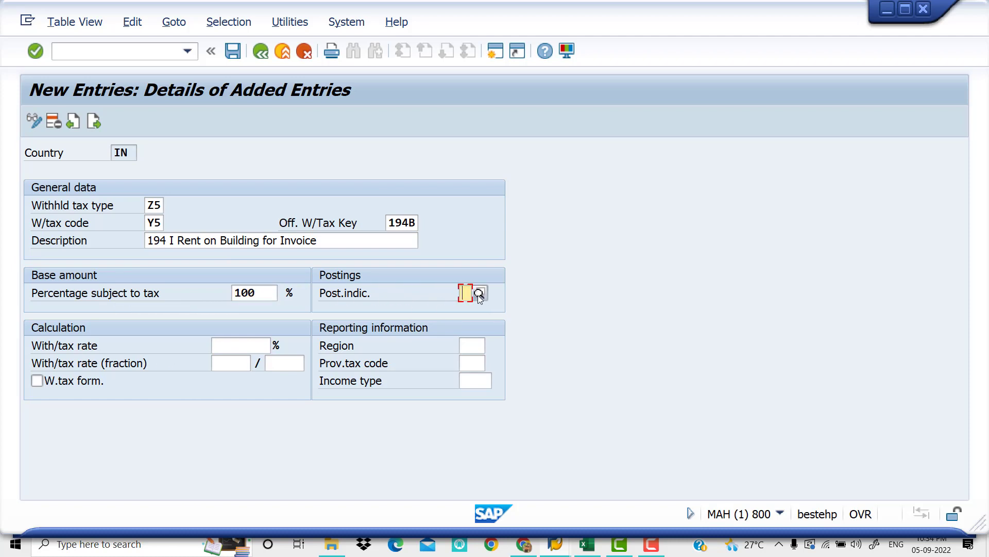
pyautogui.write('1')
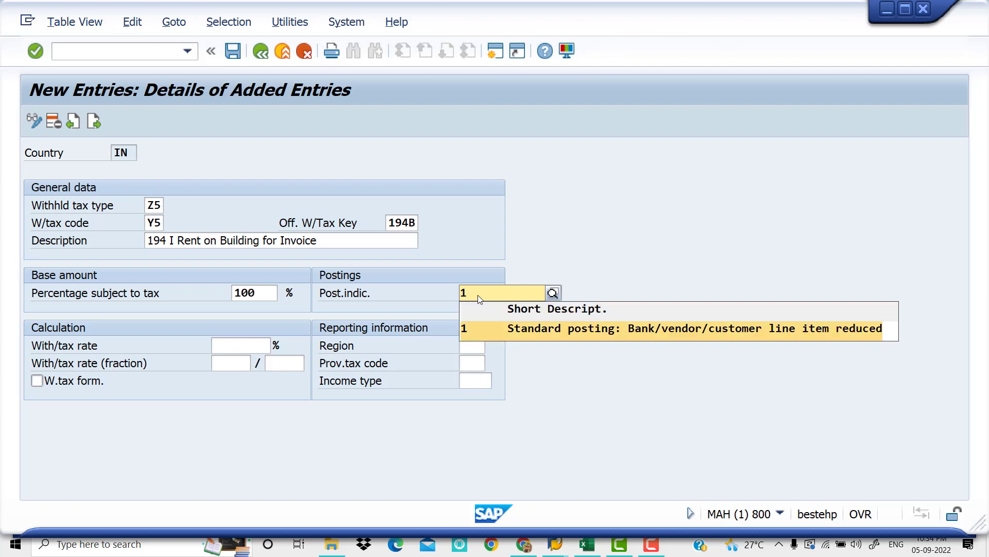
pyautogui.press('Tab')
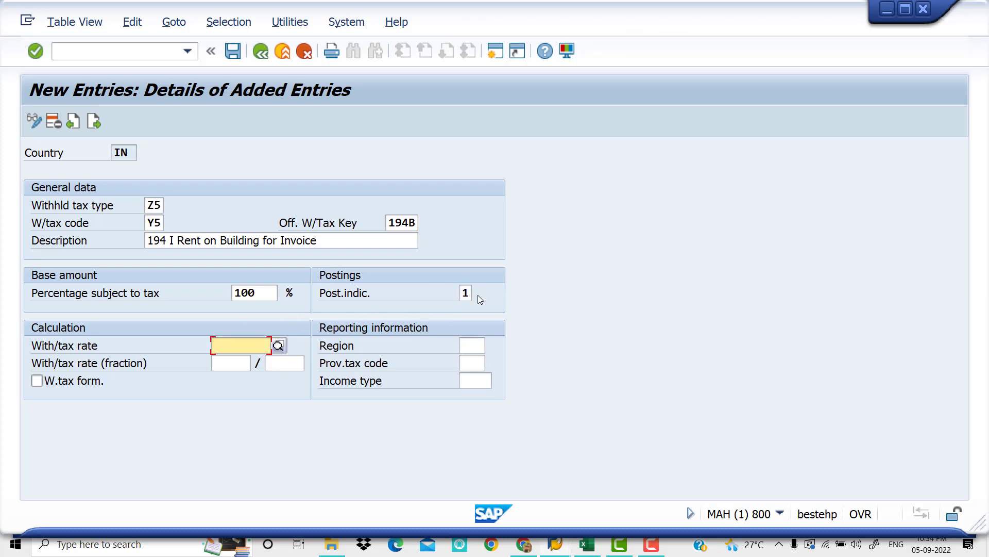
pyautogui.write('10')
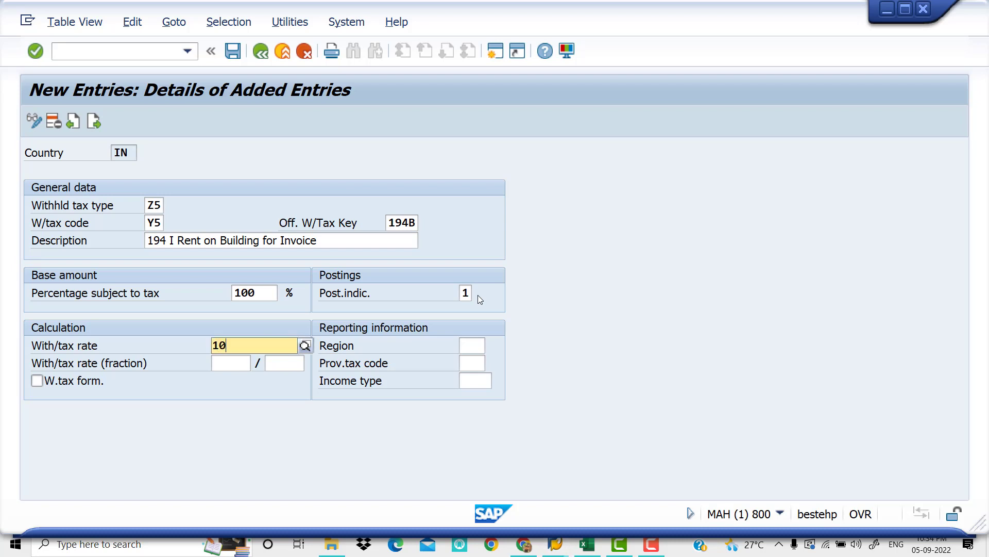
pyautogui.press('Return')
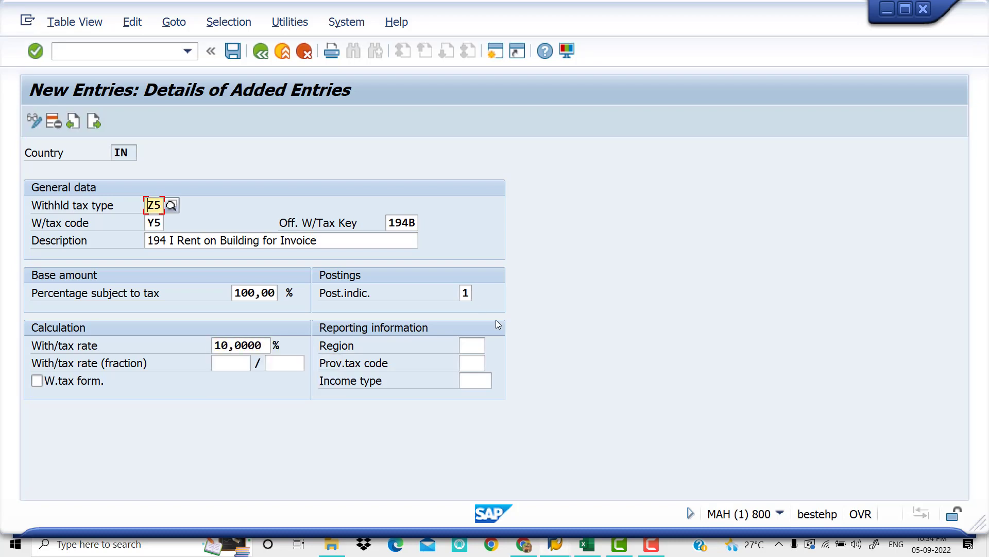
# Set the region in the reporting information of tax code Y5 to 01
pyautogui.click(472, 347)
pyautogui.write('01')
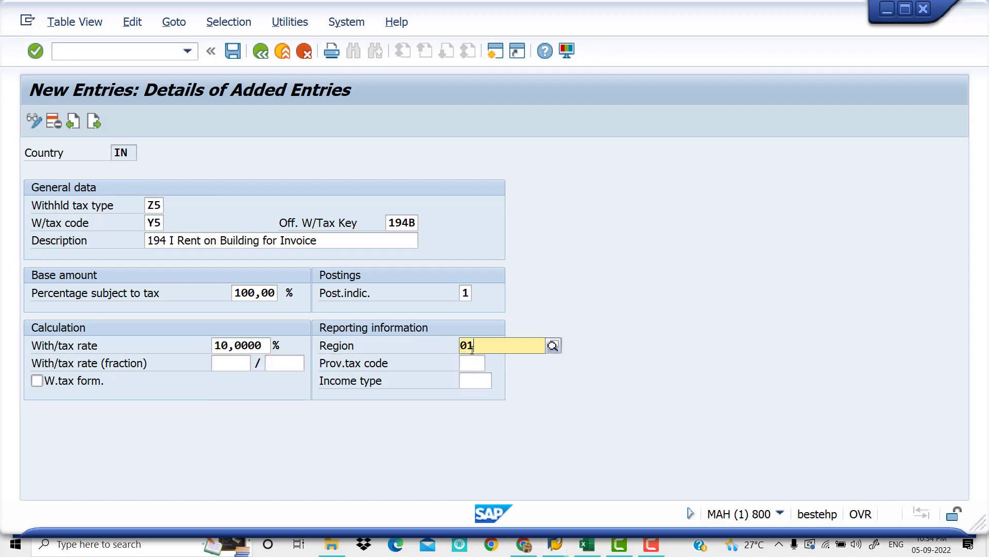
pyautogui.click(464, 359)
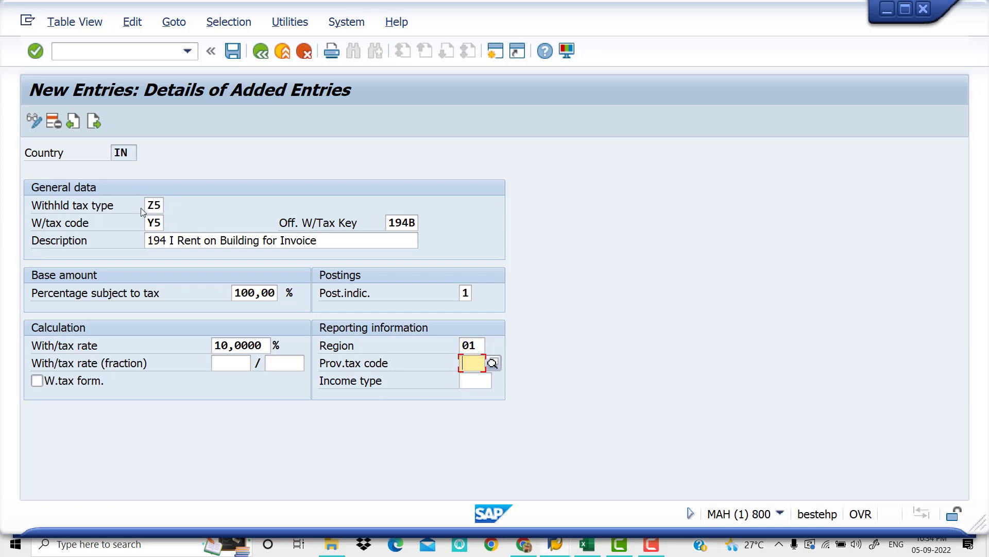
# Switch to the Excel checklist and record Y5 in cell C9 beside Define With Holding tax codes
pyautogui.click(586, 546)
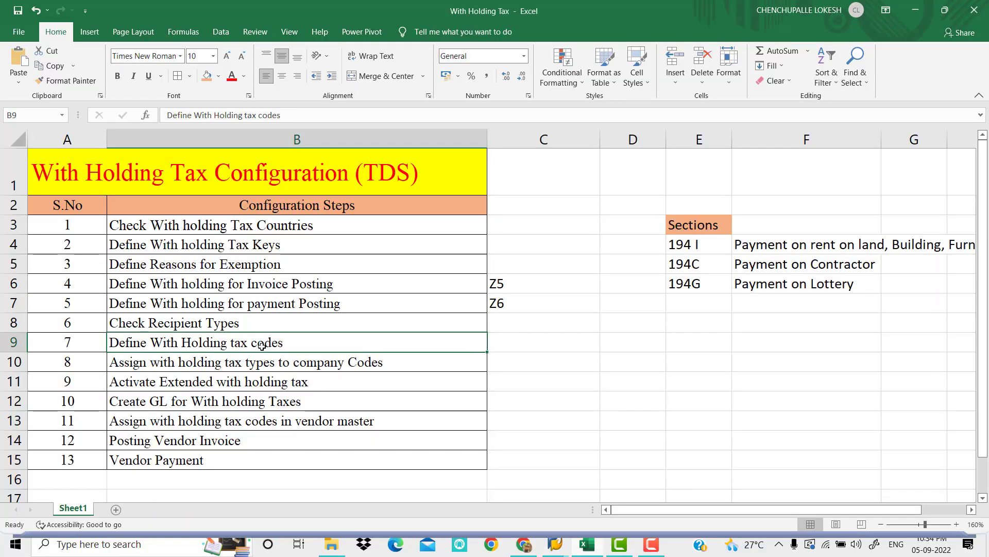
pyautogui.click(514, 339)
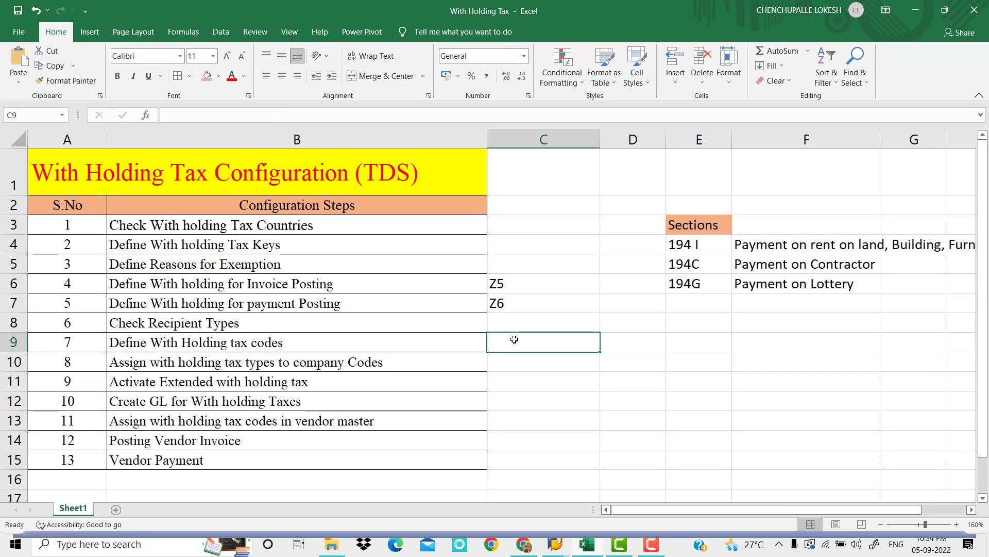
pyautogui.write('y5')
pyautogui.press('BackSpace')
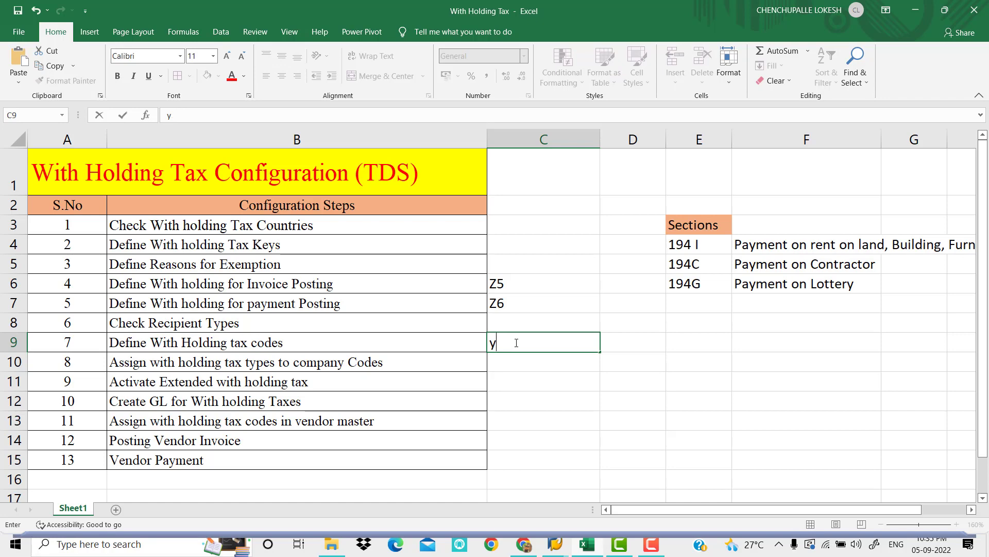
pyautogui.press('BackSpace')
pyautogui.write('Y5')
pyautogui.press('Tab')
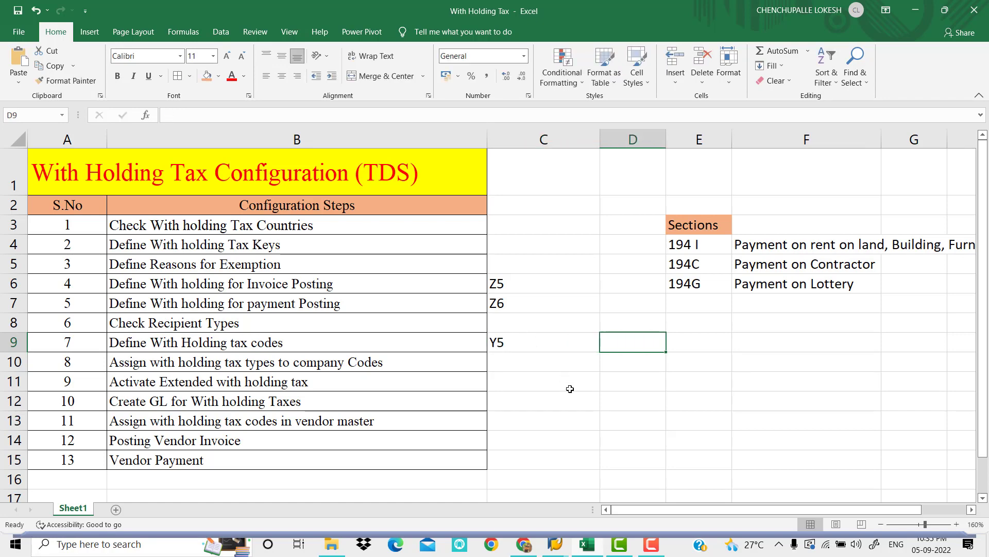
pyautogui.click(570, 388)
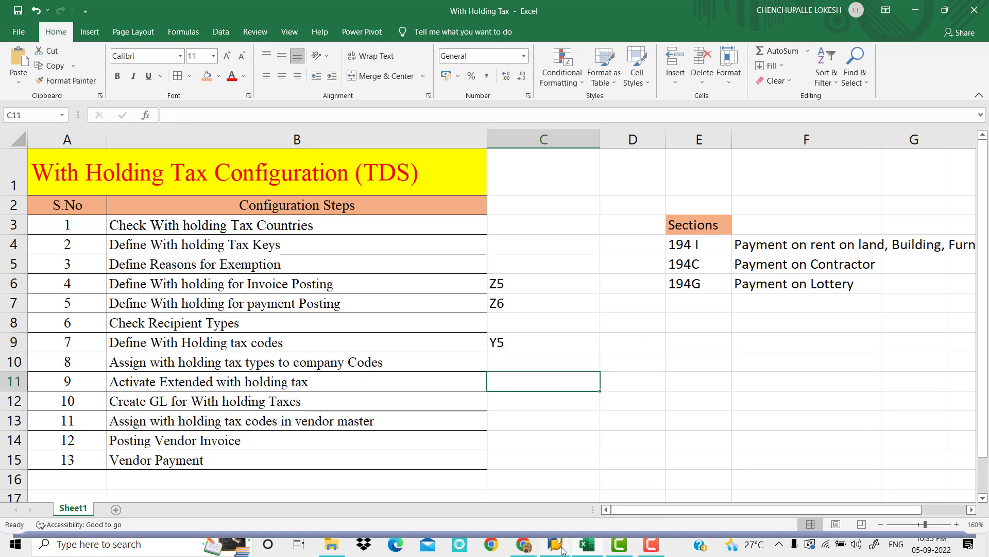
# Return to SAP and save tax code Y5 under customizing request MAHK910662
pyautogui.moveTo(561, 550)
pyautogui.click(567, 484)
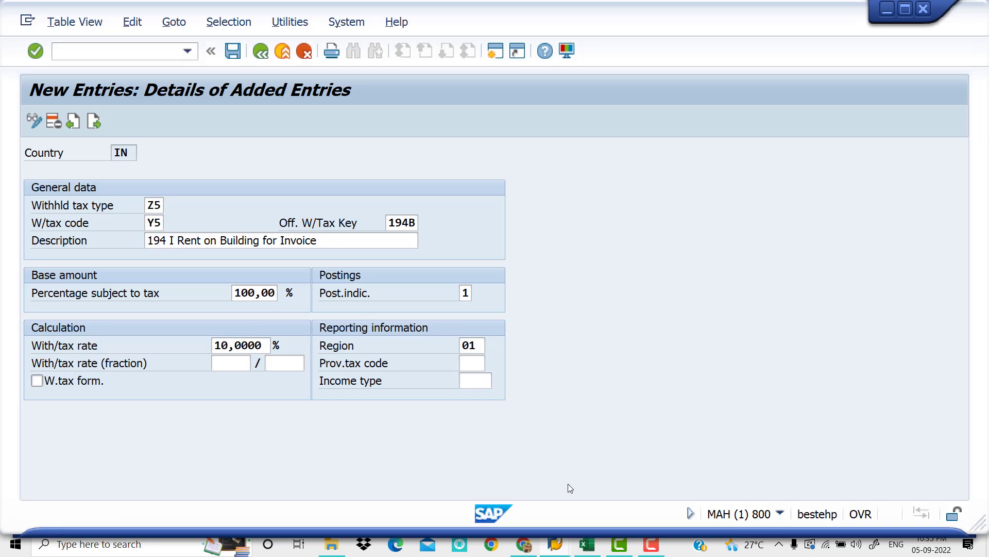
pyautogui.click(233, 52)
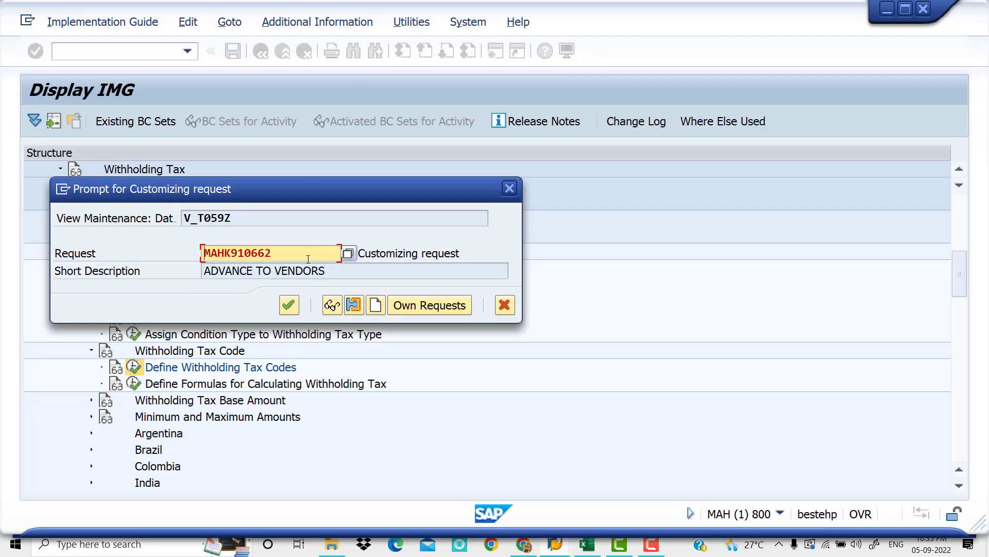
pyautogui.click(291, 310)
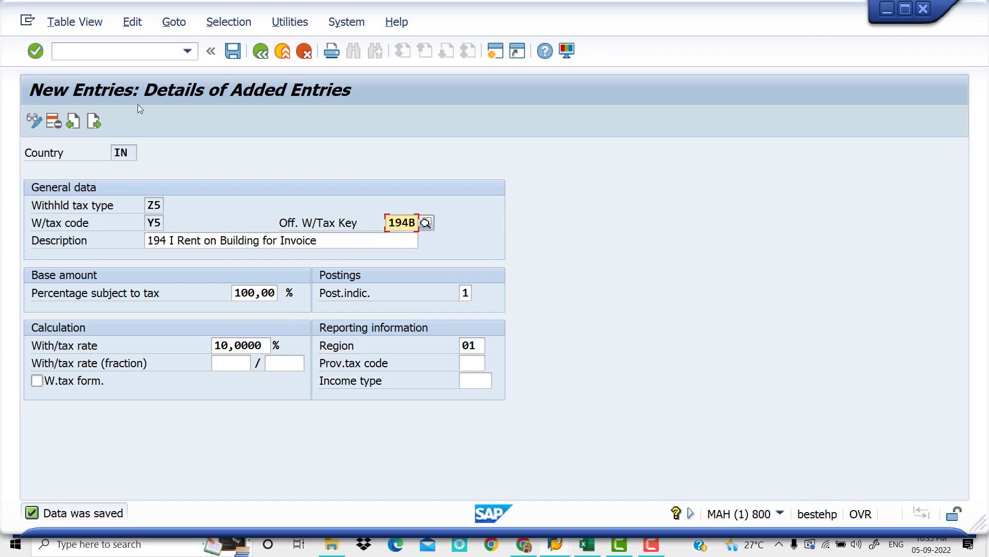
# Start another withholding tax code entry with withholding tax type Z6 and tax code Y6
pyautogui.click(91, 122)
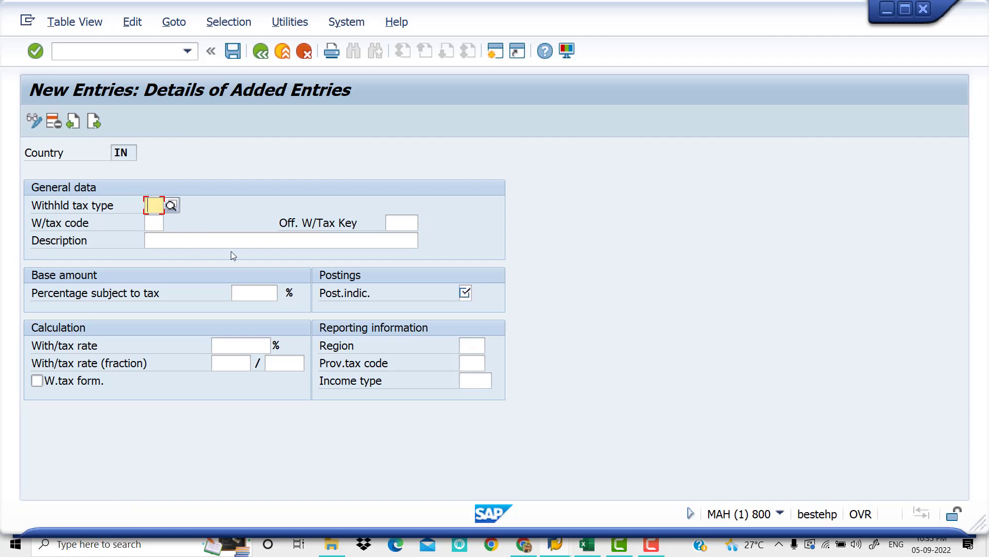
pyautogui.write('Z6')
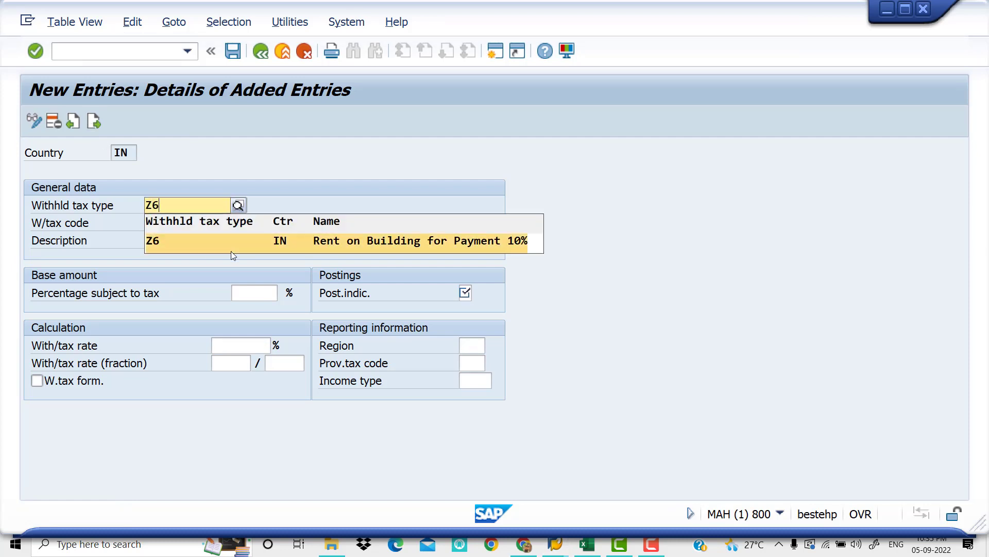
pyautogui.press('Return')
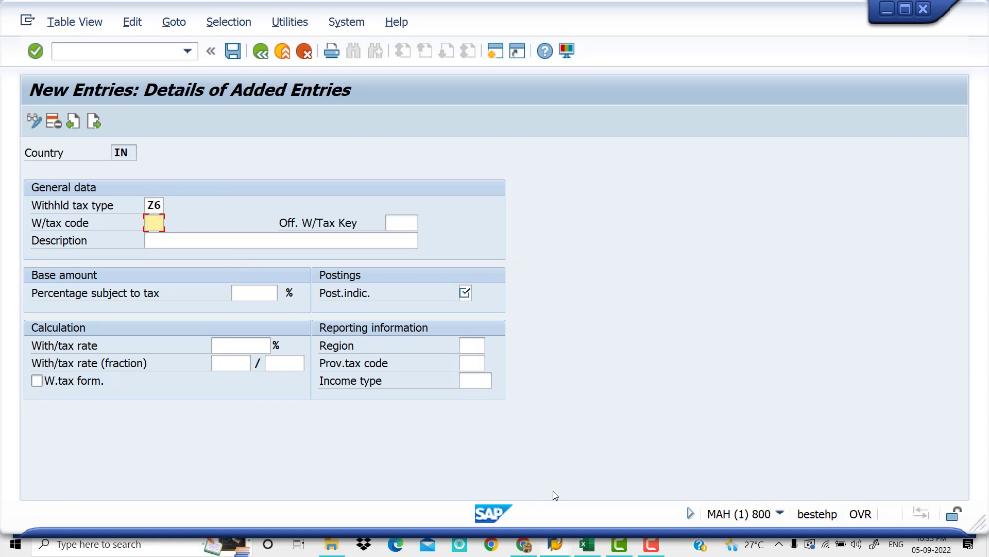
pyautogui.click(592, 546)
pyautogui.click(592, 546)
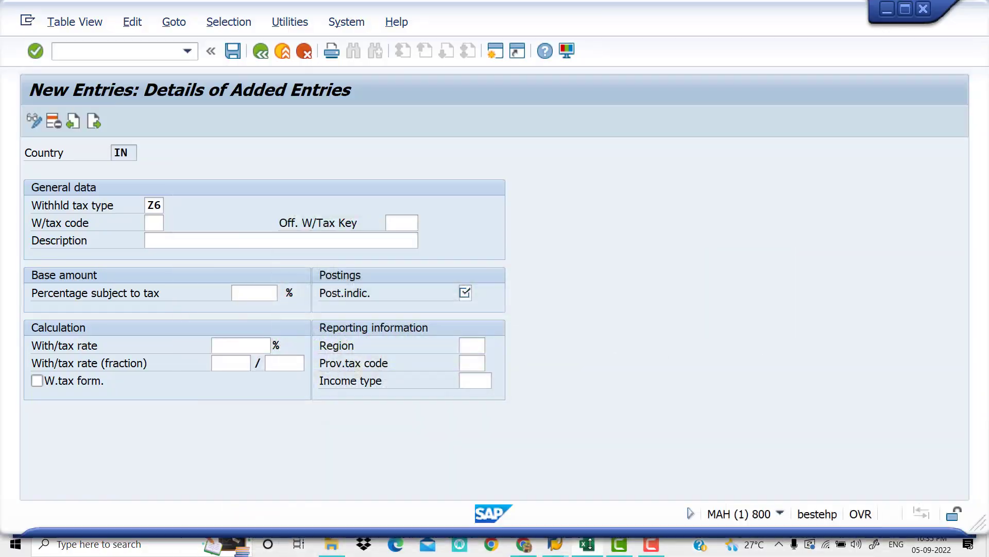
pyautogui.write('Y6')
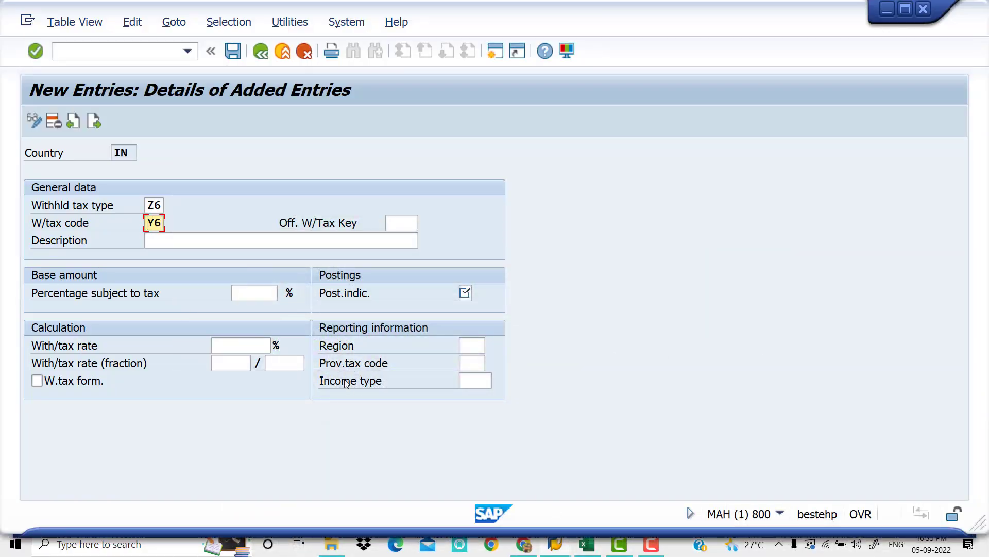
# Set the official withholding tax key of tax code Y6 to 194B
pyautogui.press('Tab')
pyautogui.press('space')
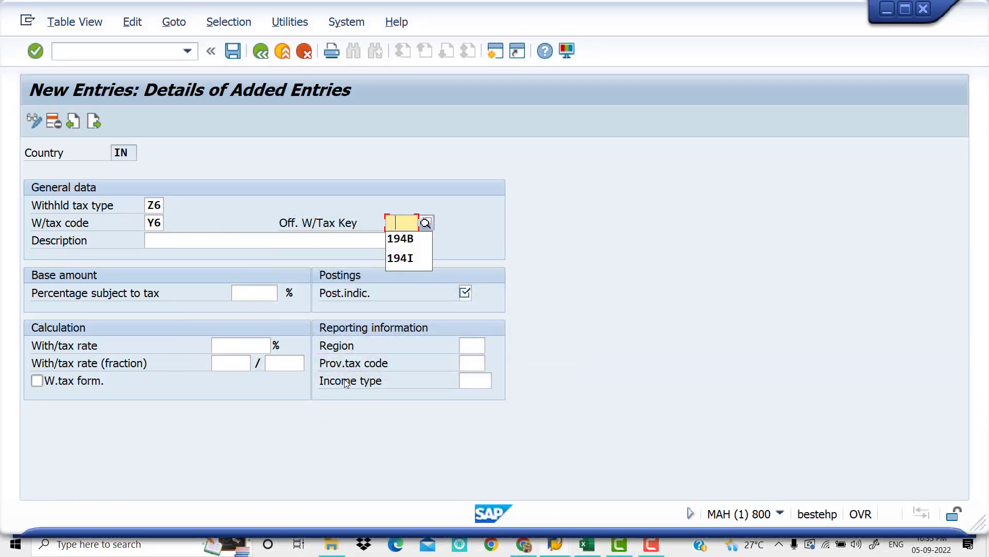
pyautogui.press('Down')
pyautogui.press('Tab')
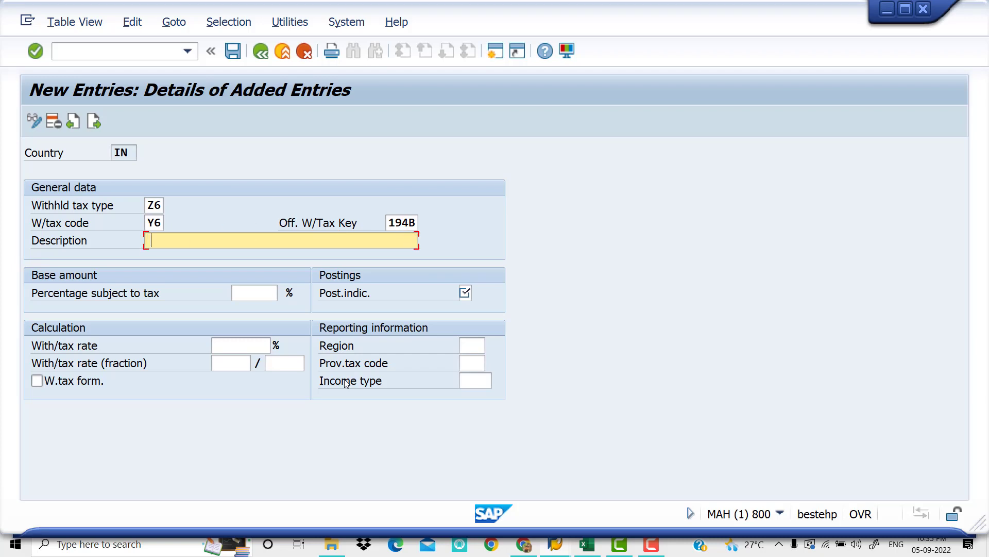
# Enter the description "194I Rent on Building for Payment" for tax code Y6
pyautogui.write('194I Rent on Buildi')
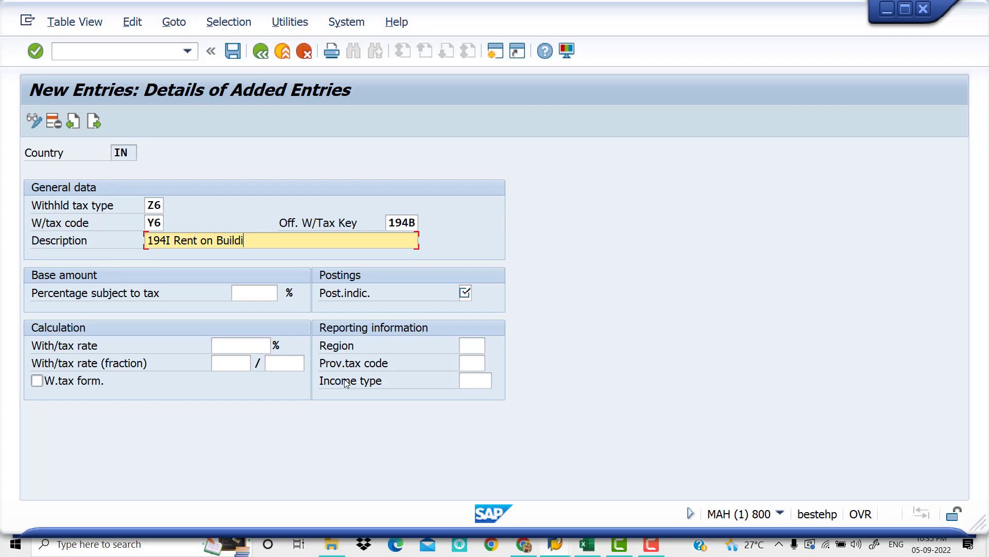
pyautogui.write('ng for Payment')
pyautogui.press('Tab')
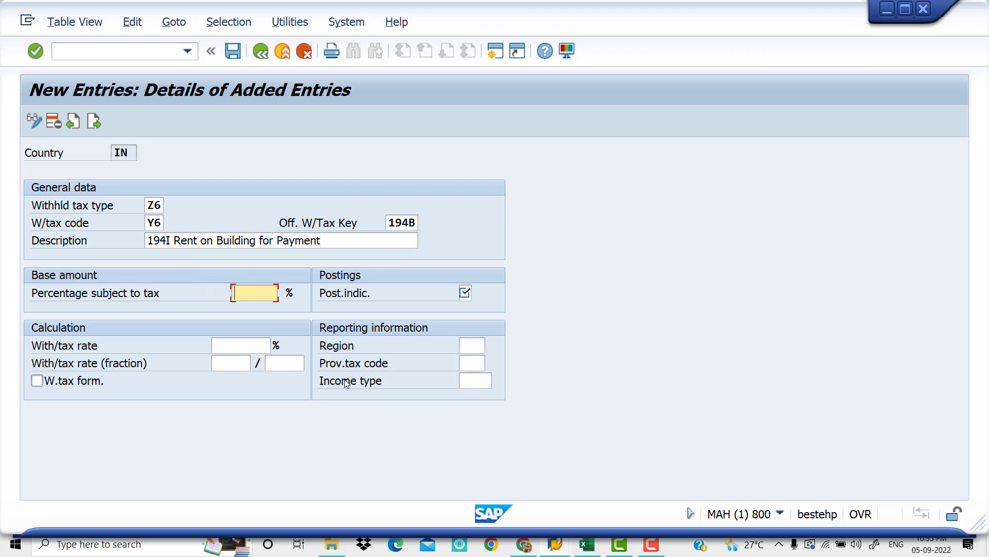
# Set tax code Y6's percentage subject to tax to 100, posting indicator to 1 and withholding tax rate to 10%
pyautogui.write('100')
pyautogui.press('Tab')
pyautogui.write('1')
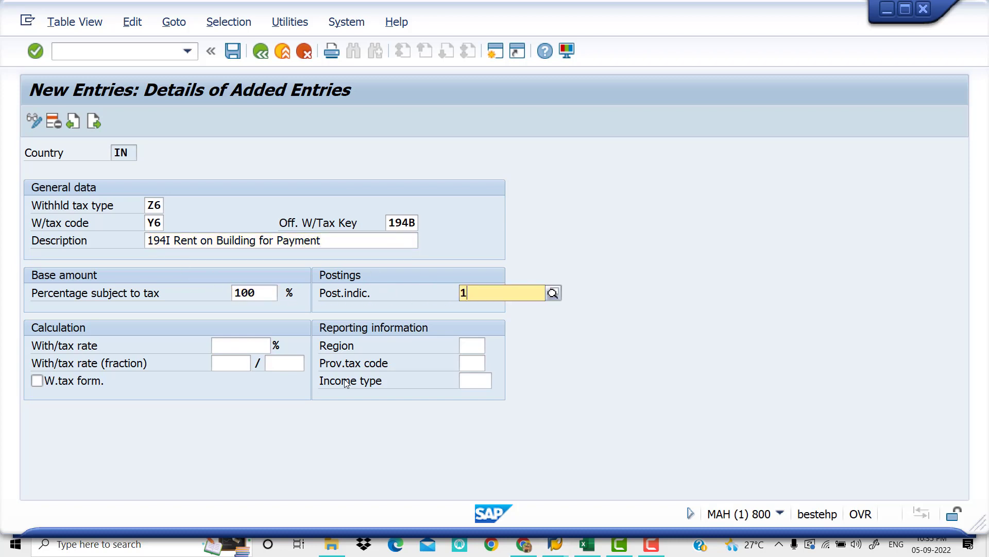
pyautogui.press('Tab')
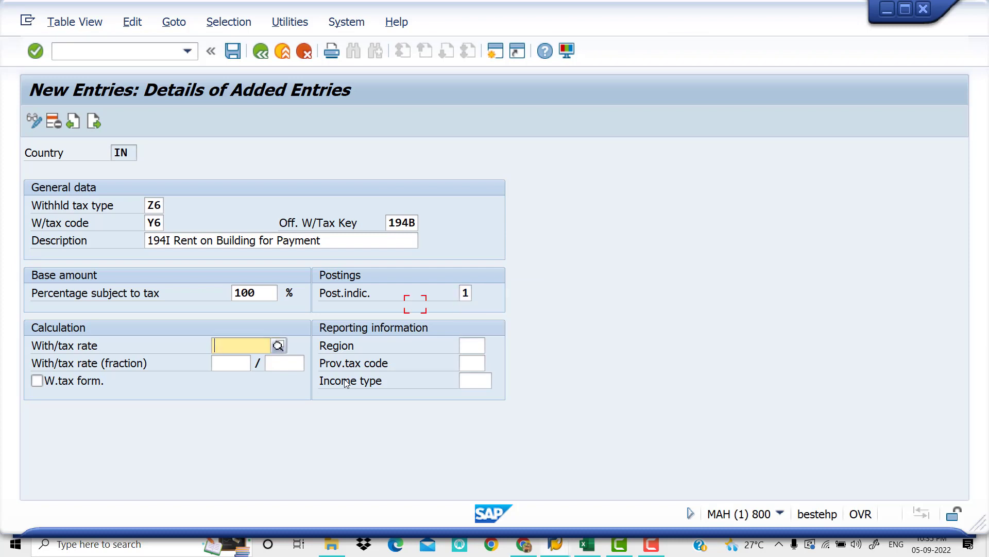
pyautogui.write('10')
pyautogui.press('Tab')
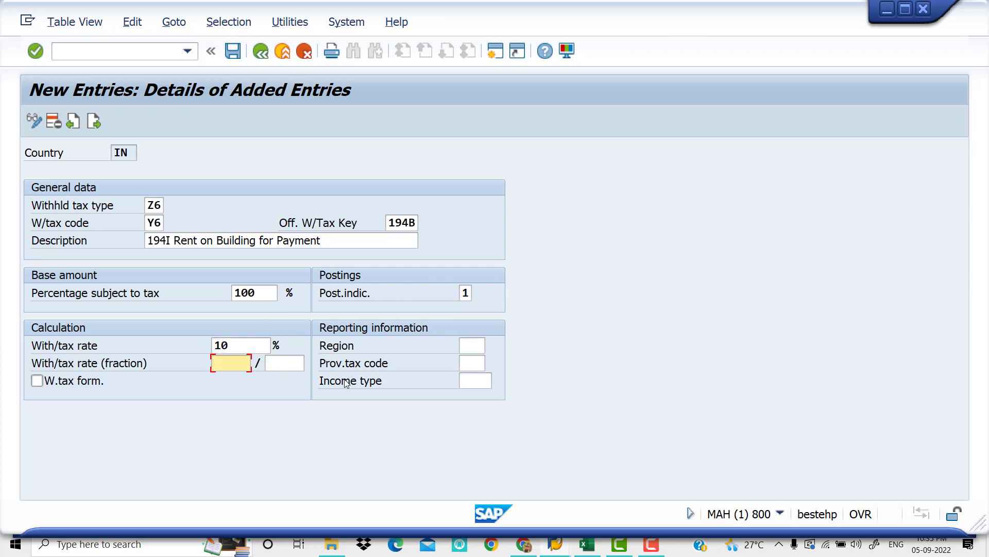
# Set the reporting region of tax code Y6 to 01 and save the entry
pyautogui.click(476, 347)
pyautogui.write('01')
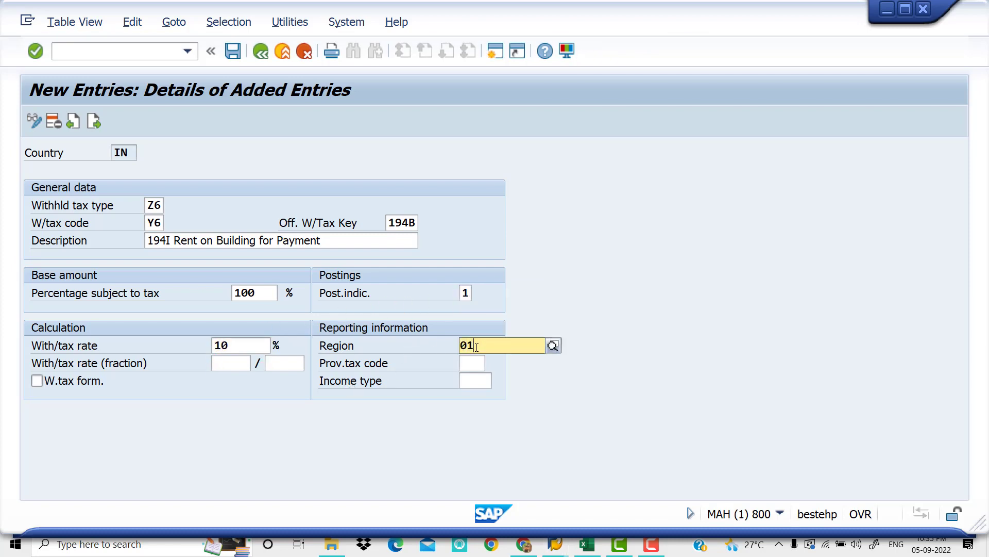
pyautogui.click(519, 379)
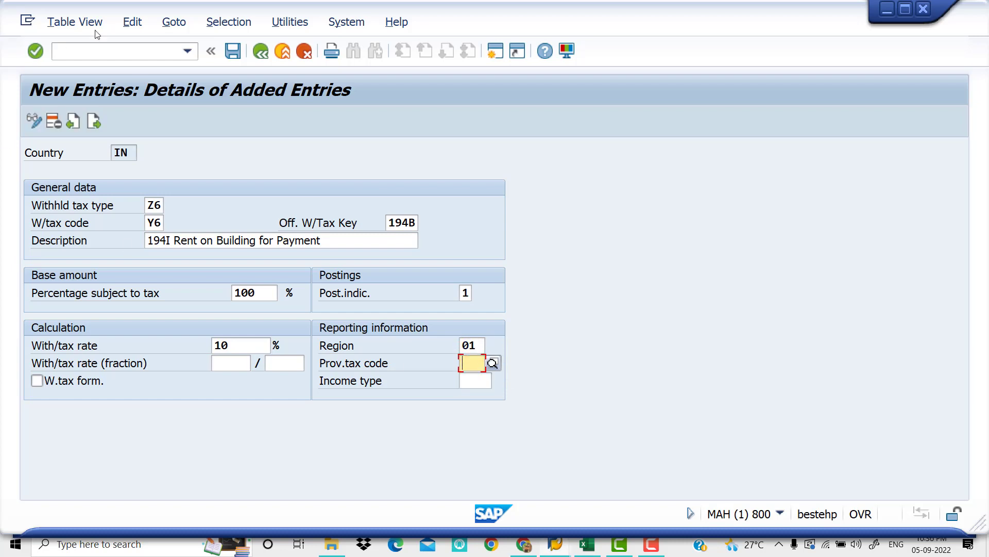
pyautogui.click(232, 55)
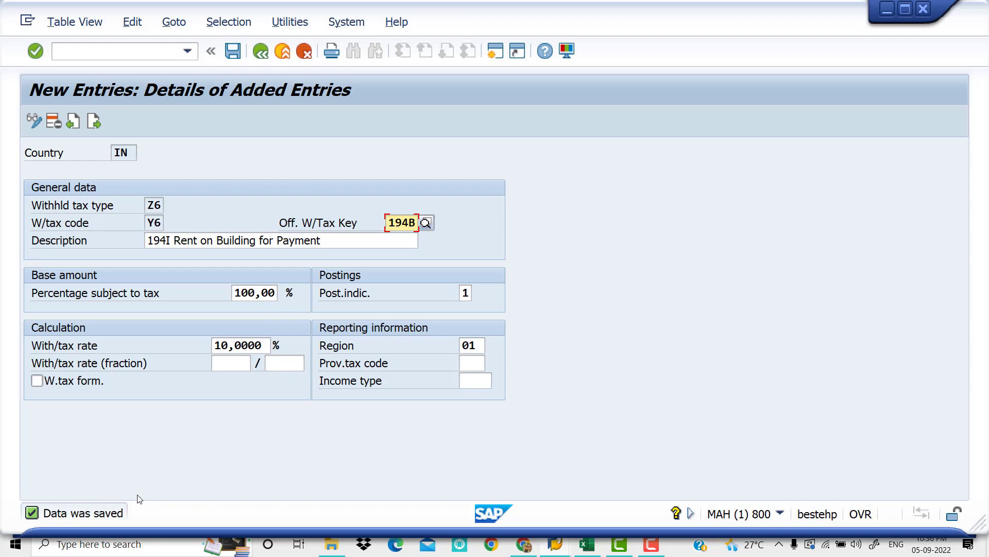
# Switch to the Excel checklist and add Y6 after Y5 in cell C9, making it "Y5 , Y6"
pyautogui.click(584, 549)
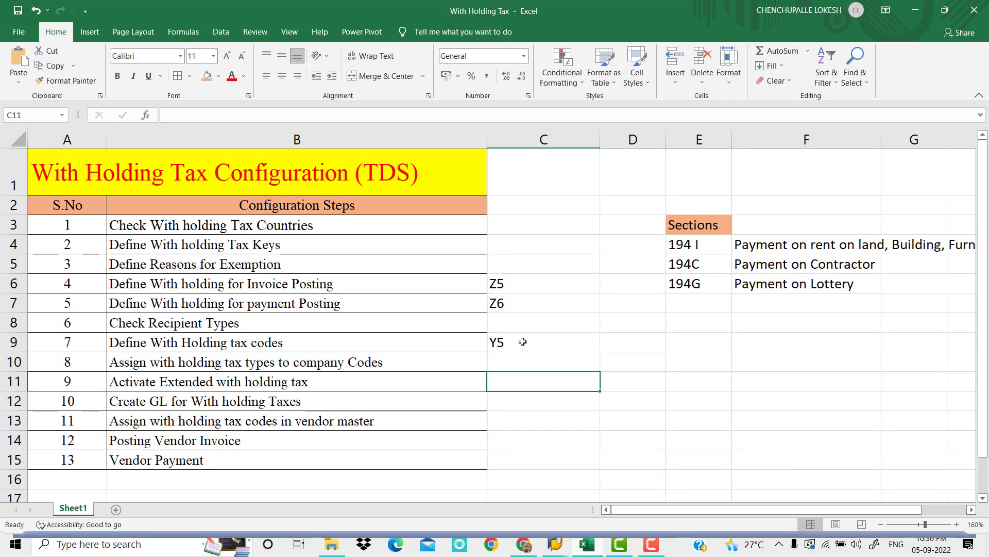
pyautogui.doubleClick(518, 342)
pyautogui.write(', ')
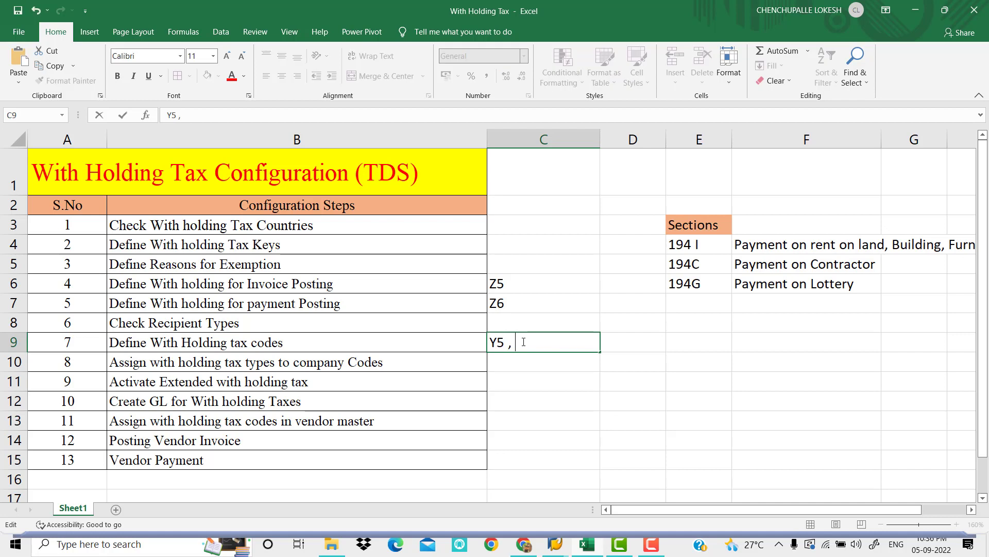
pyautogui.write('Y6')
pyautogui.click(516, 360)
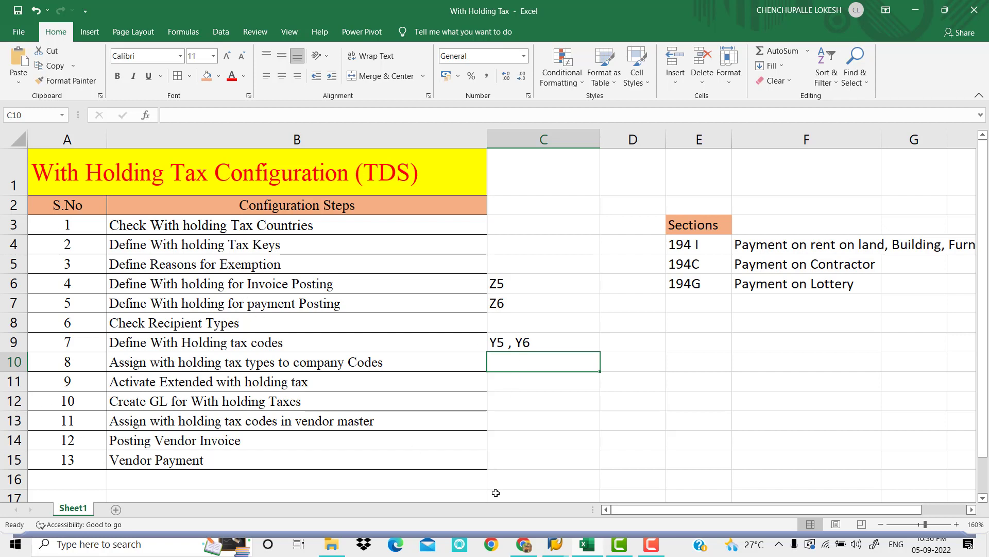
# Switch to SAP and leave the withholding tax code maintenance, going back to the implementation guide structure
pyautogui.moveTo(556, 544)
pyautogui.click(583, 480)
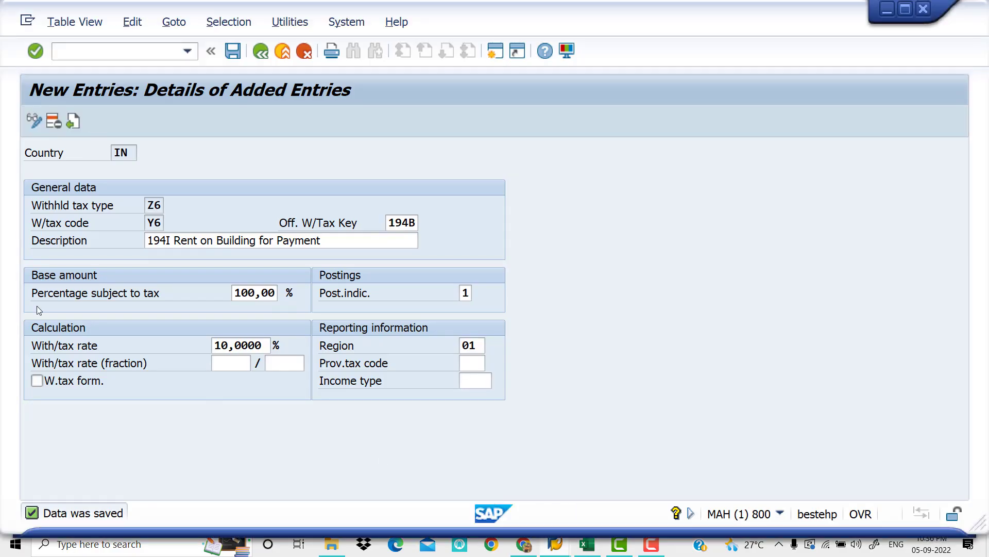
pyautogui.click(260, 52)
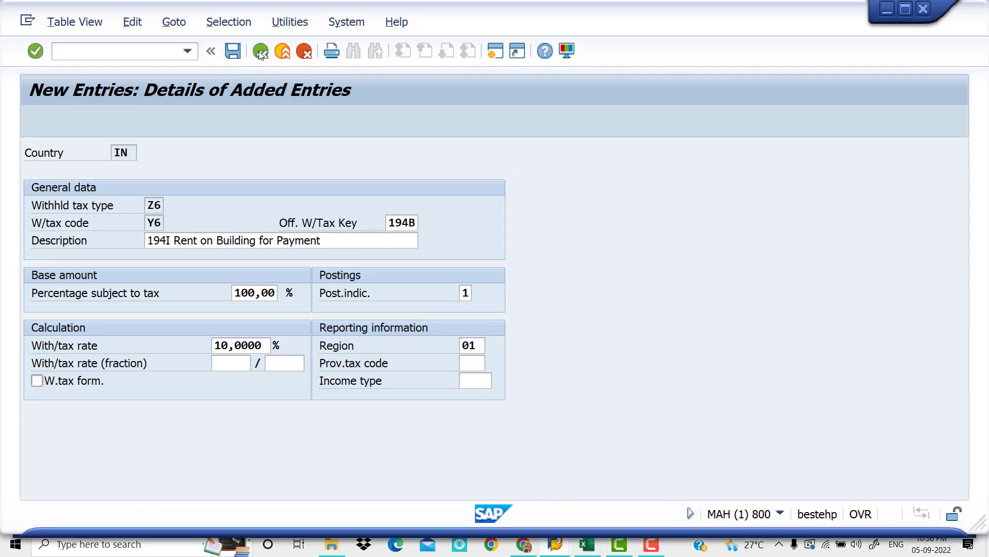
pyautogui.click(260, 52)
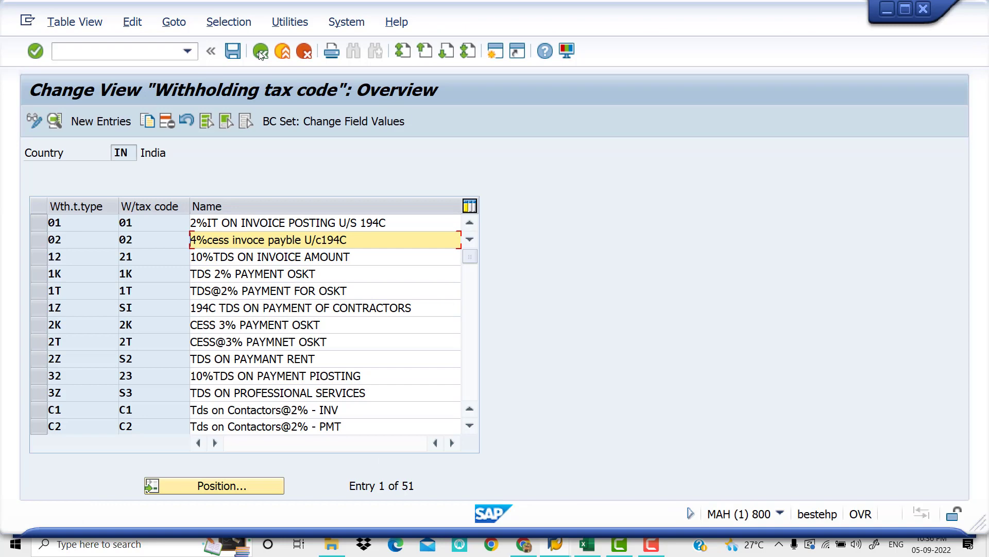
pyautogui.click(260, 52)
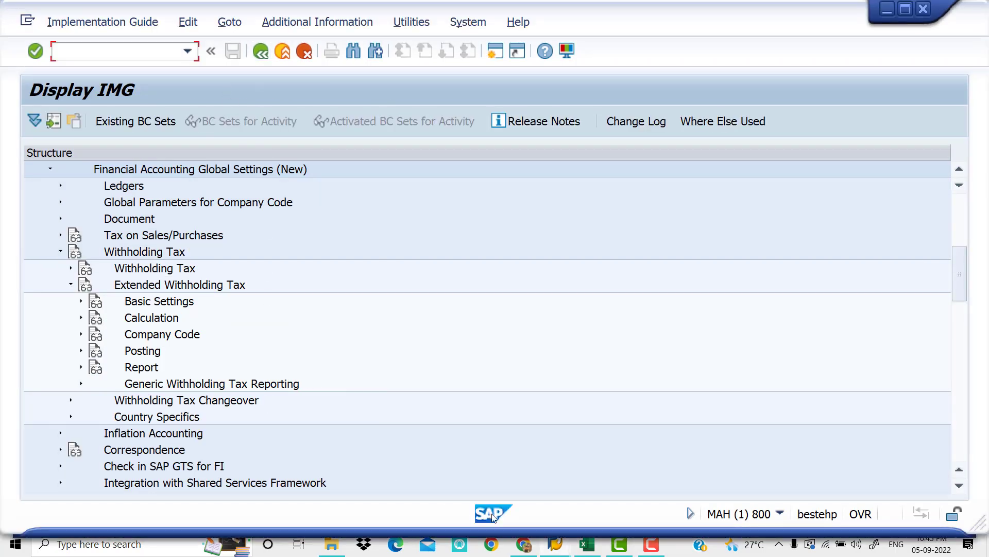
# Check step 8, "Assign with holding tax types to company Codes", in the Excel checklist and return to SAP
pyautogui.click(592, 550)
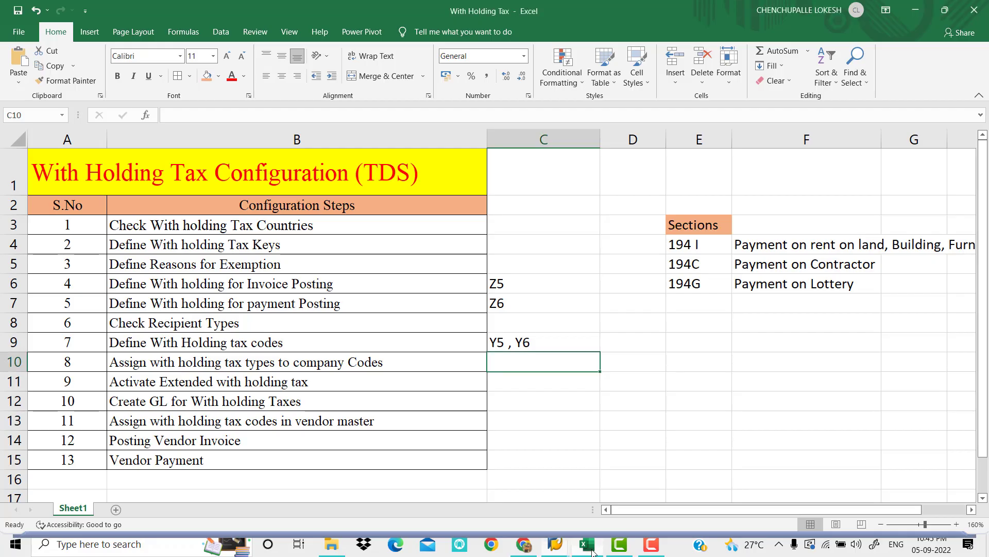
pyautogui.click(238, 369)
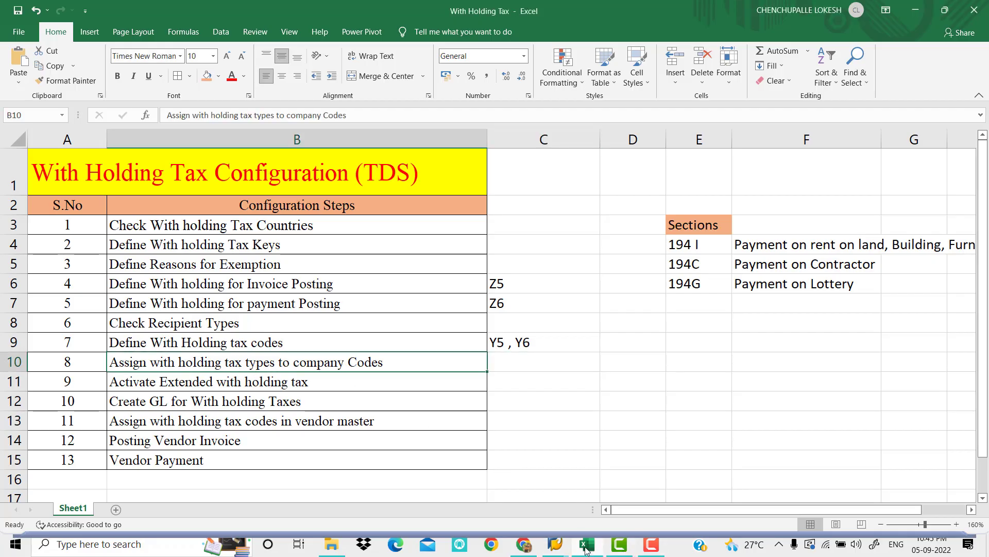
pyautogui.moveTo(586, 551)
pyautogui.click(586, 489)
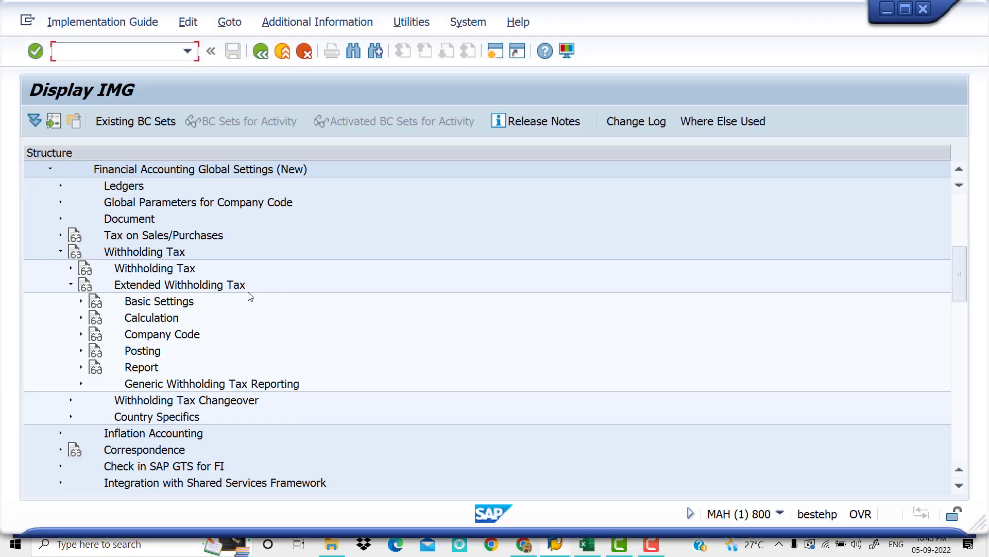
# Open Assign Withholding Tax Types to Company Codes under Extended Withholding Tax and start a new entry
pyautogui.click(81, 334)
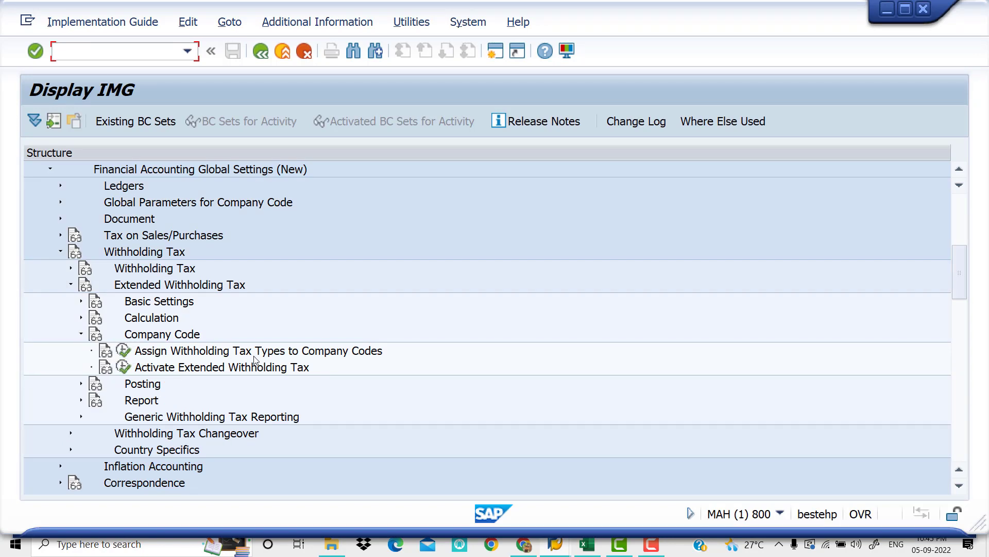
pyautogui.click(124, 355)
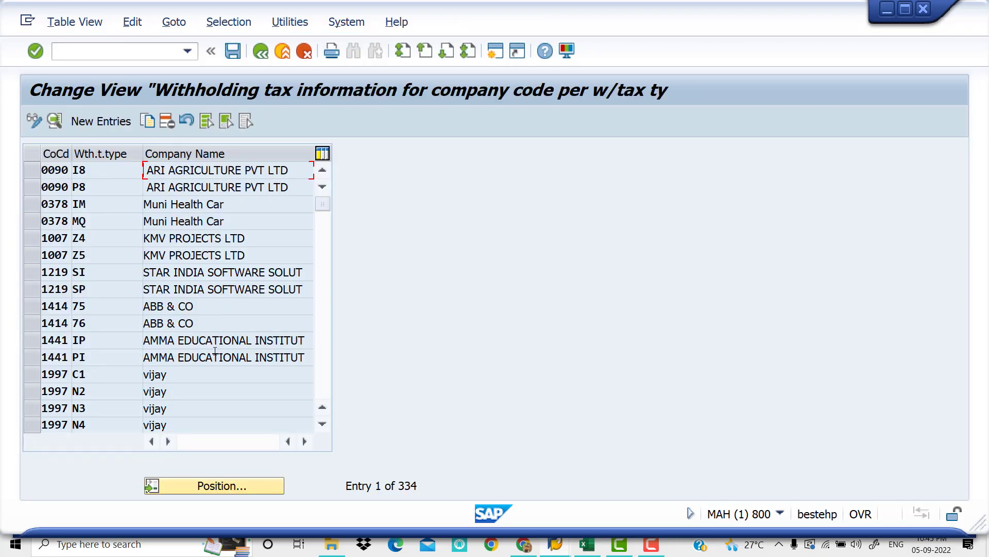
pyautogui.click(109, 124)
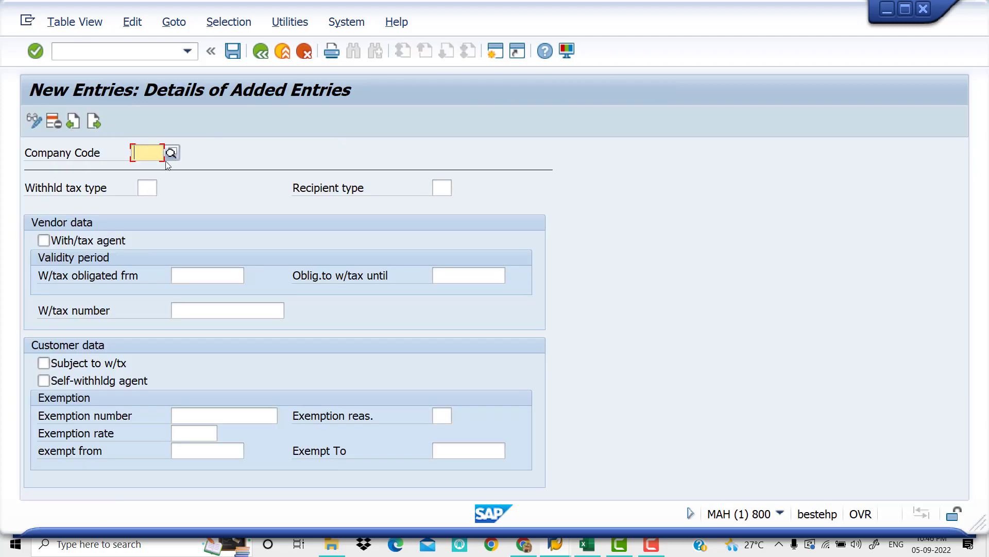
# Enter company code VIV1 and withholding tax type Z5 in the new assignment
pyautogui.write('VIV')
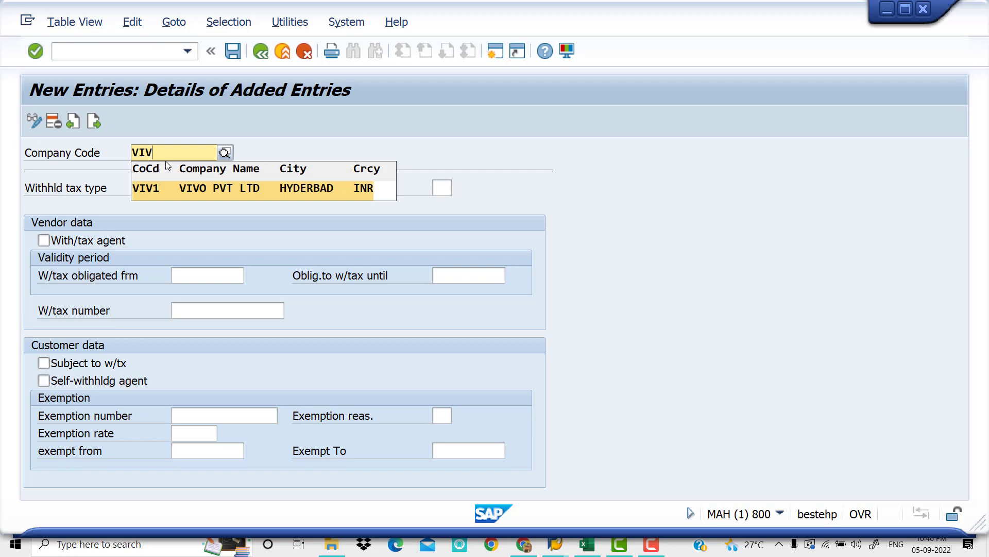
pyautogui.press('Return')
pyautogui.press('Return')
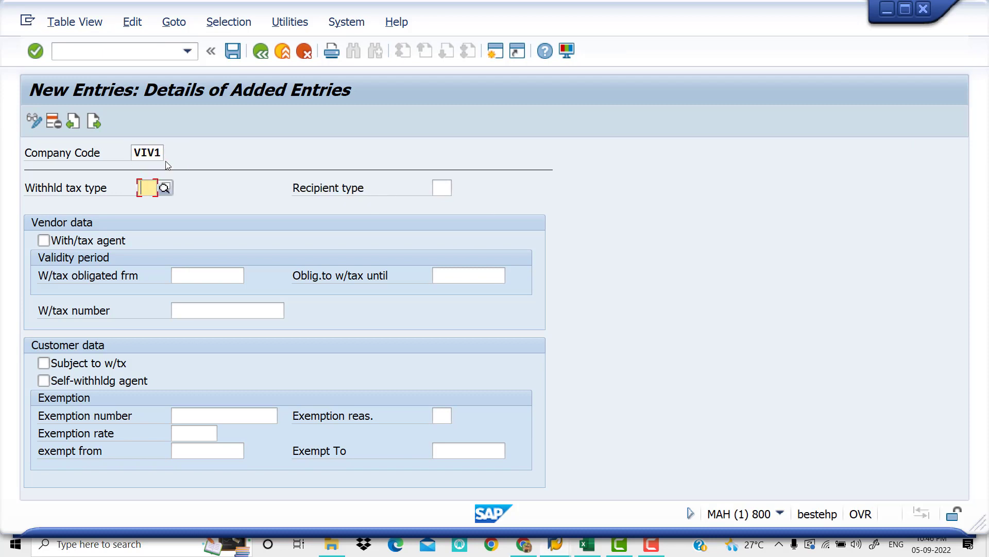
pyautogui.write('Z5')
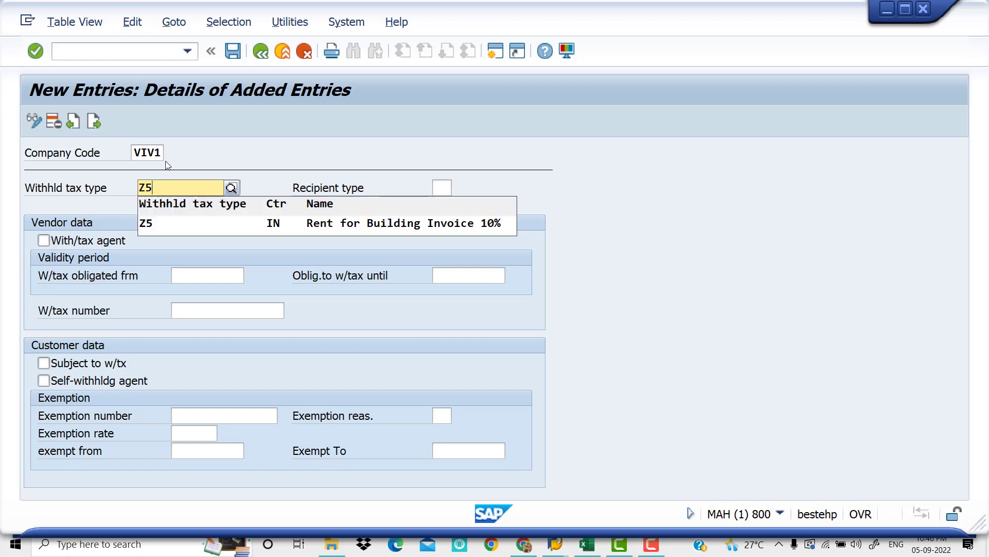
pyautogui.press('Return')
pyautogui.press('Return')
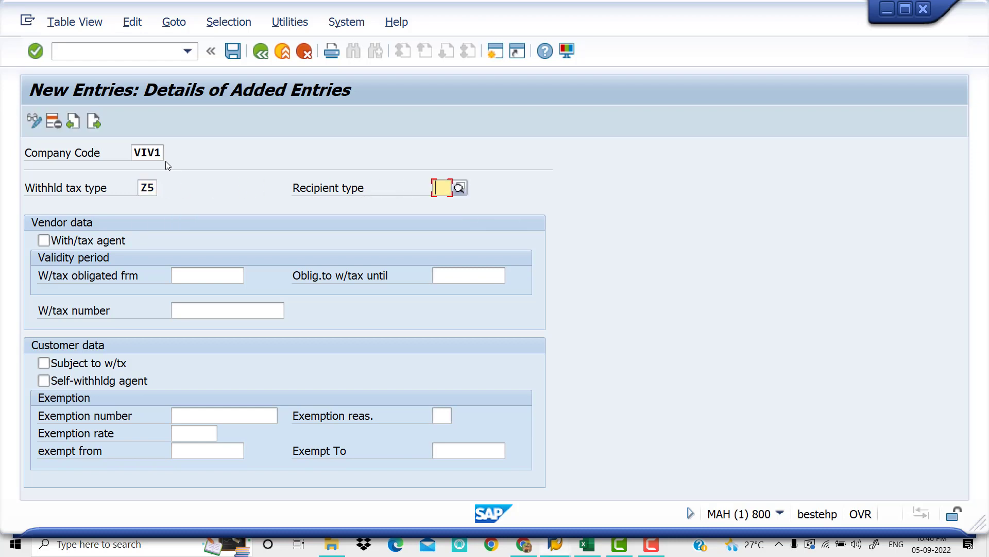
# Consult the Excel checklist, return to SAP and set the recipient type for tax type Z5 to CO (COMPANY)
pyautogui.click(587, 545)
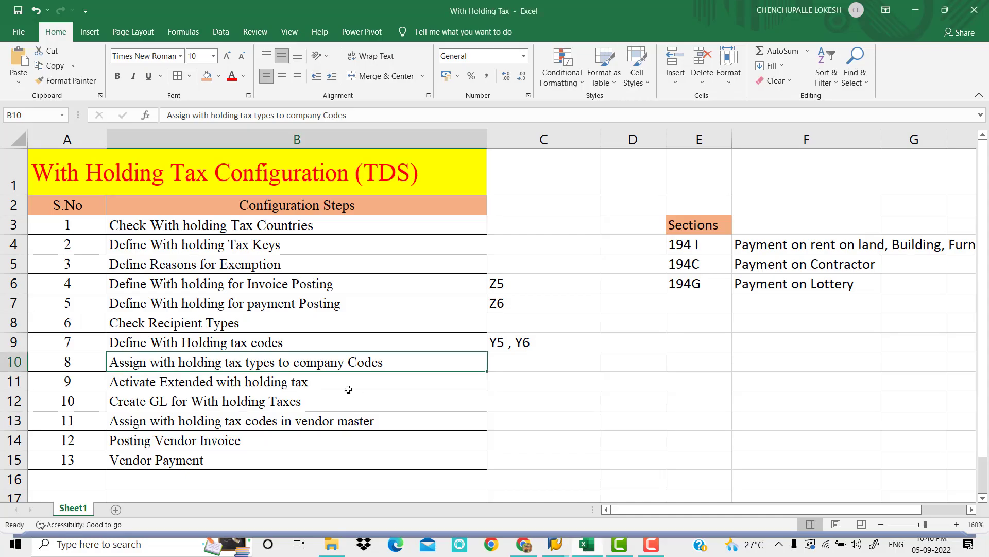
pyautogui.click(513, 329)
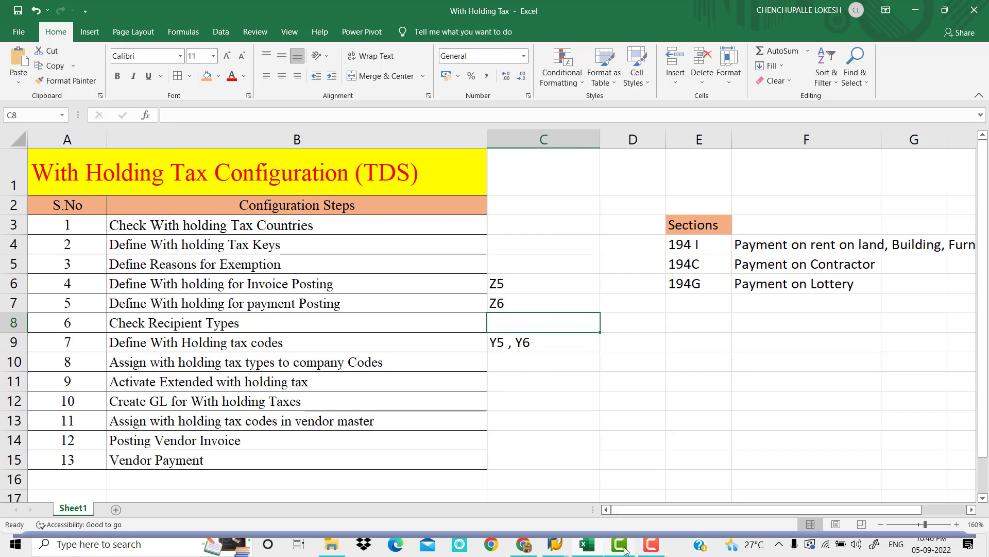
pyautogui.click(590, 546)
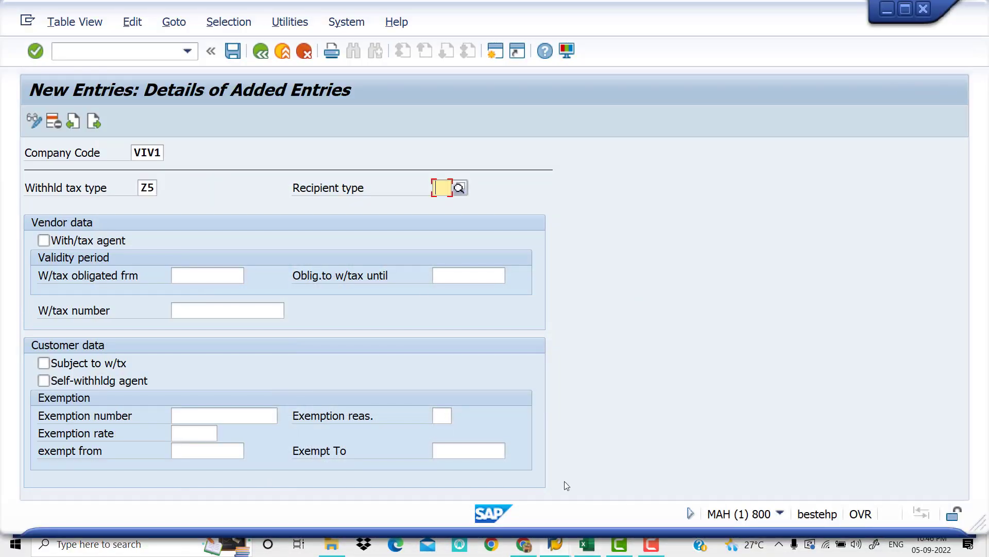
pyautogui.click(459, 188)
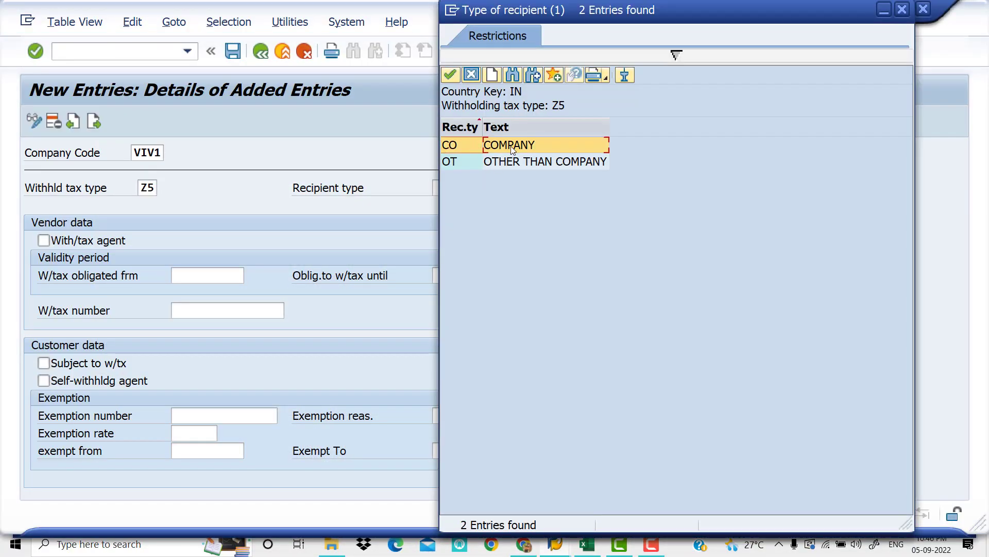
pyautogui.doubleClick(514, 146)
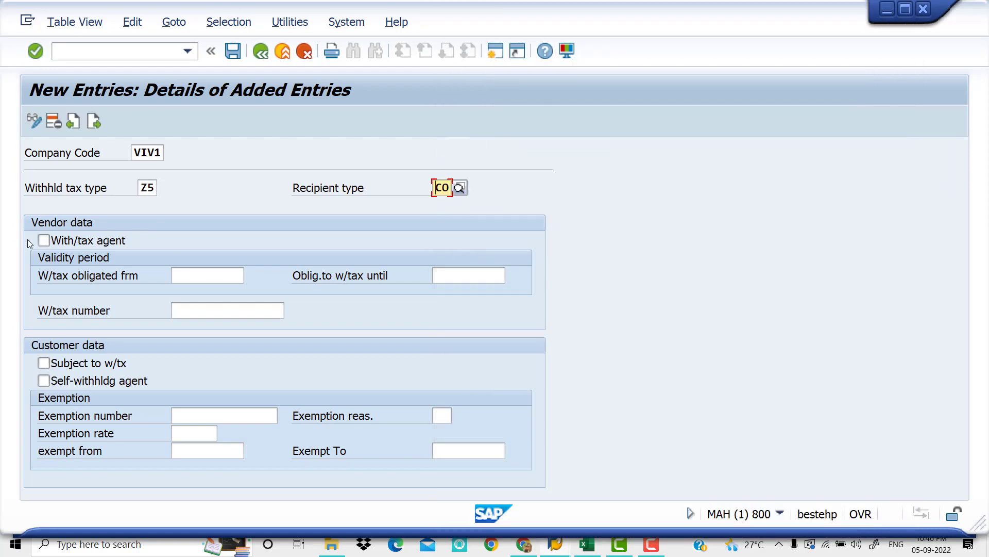
# Mark the Z5 assignment as withholding tax agent in the vendor data, obligated from 01.04.2022
pyautogui.click(46, 242)
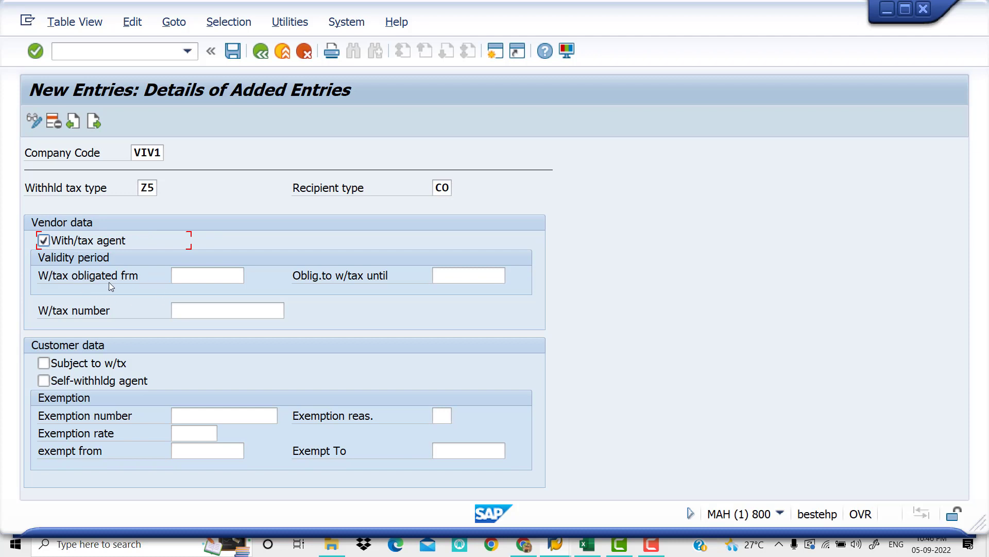
pyautogui.click(214, 275)
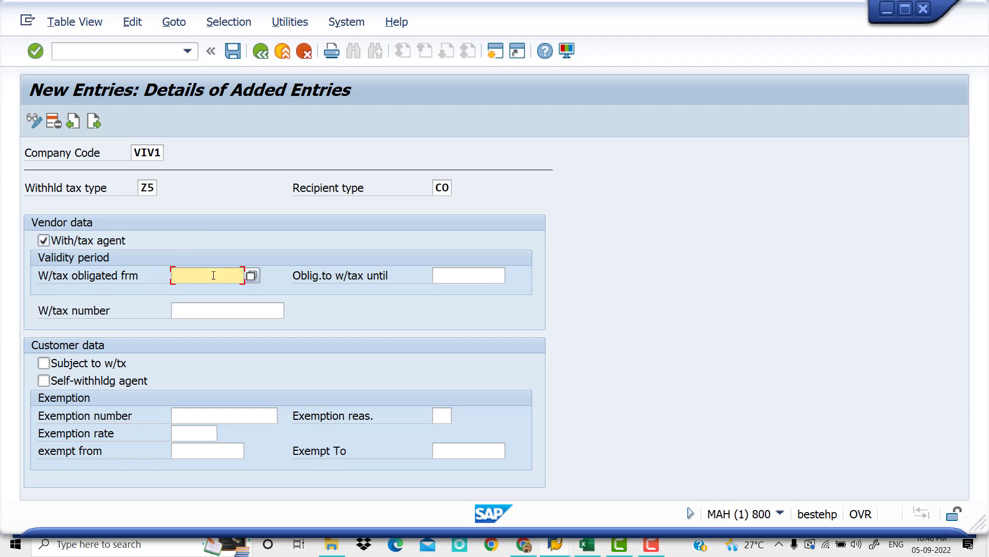
pyautogui.write('01.04.2022')
pyautogui.press('Tab')
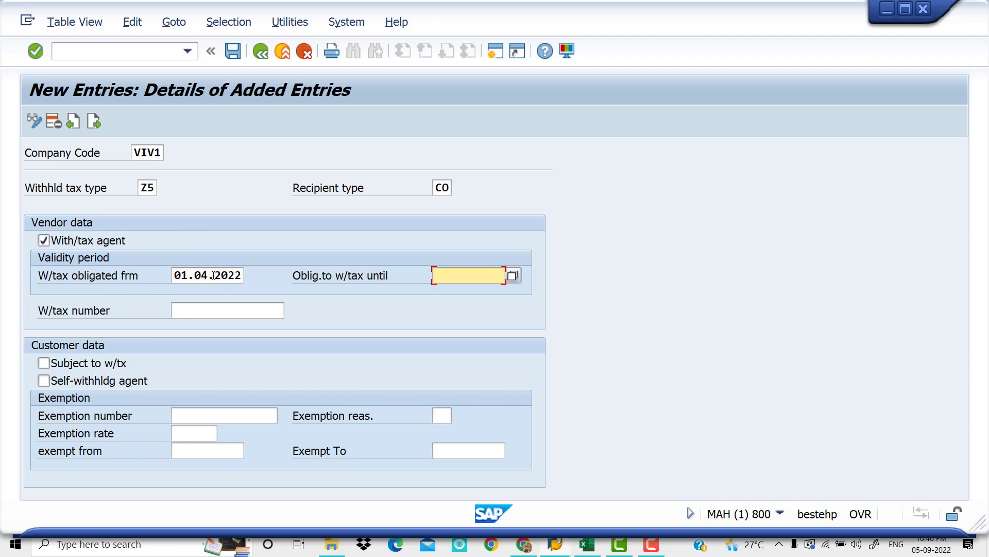
# Set the Z5 withholding obligation end date to 31.03.2023 and save the entry under customizing request MAHK910662
pyautogui.write('31.03.2023')
pyautogui.press('Tab')
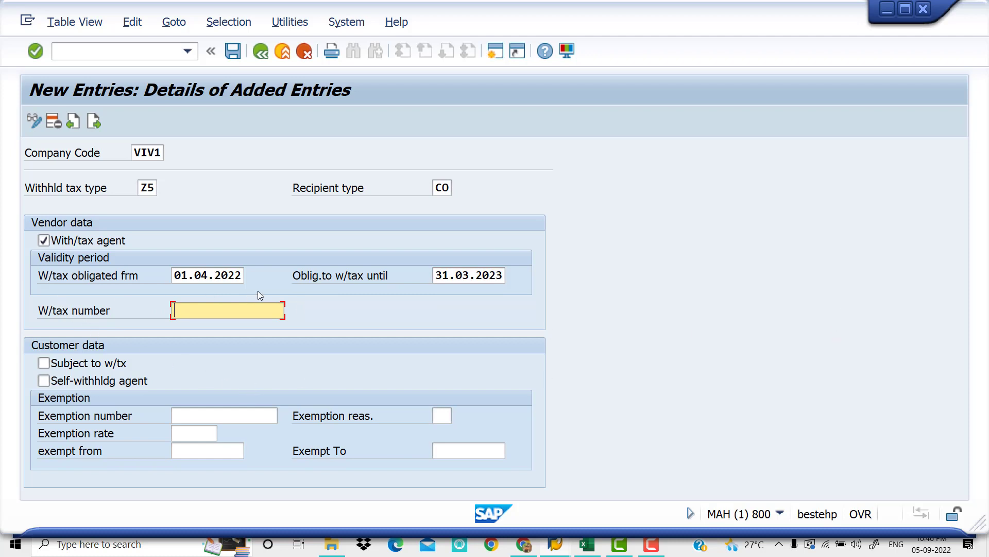
pyautogui.click(232, 52)
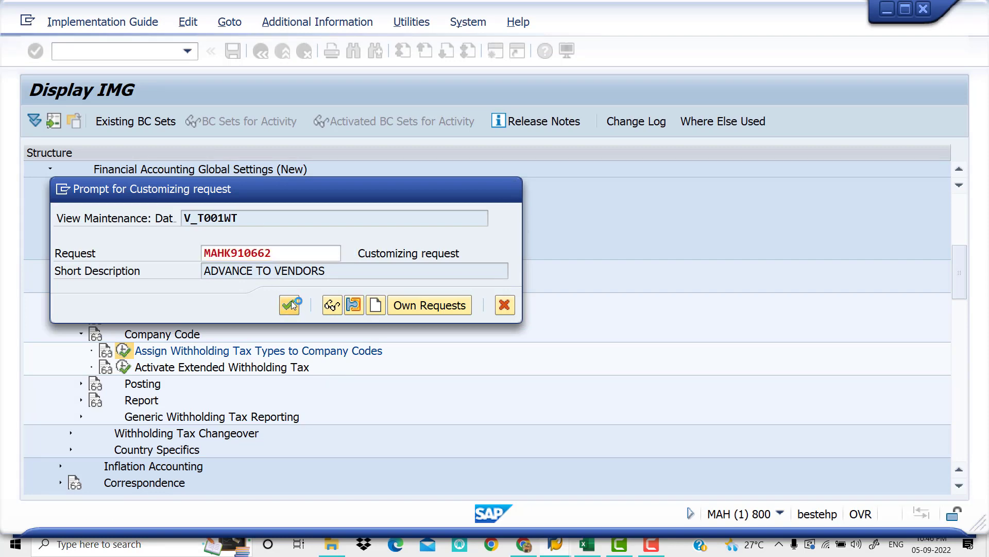
pyautogui.click(291, 298)
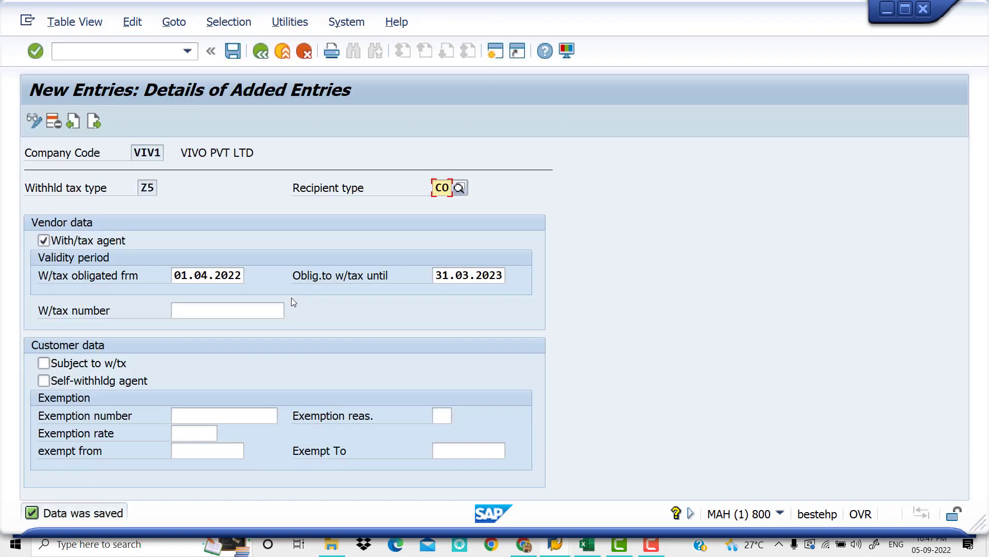
# Start the next assignment entry and set its company code to VIV1
pyautogui.click(94, 121)
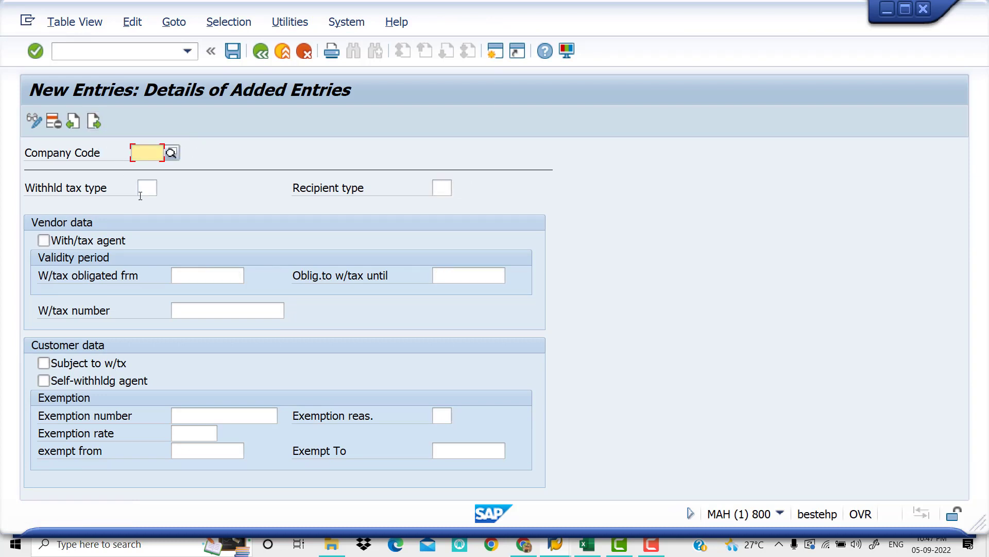
pyautogui.write('V')
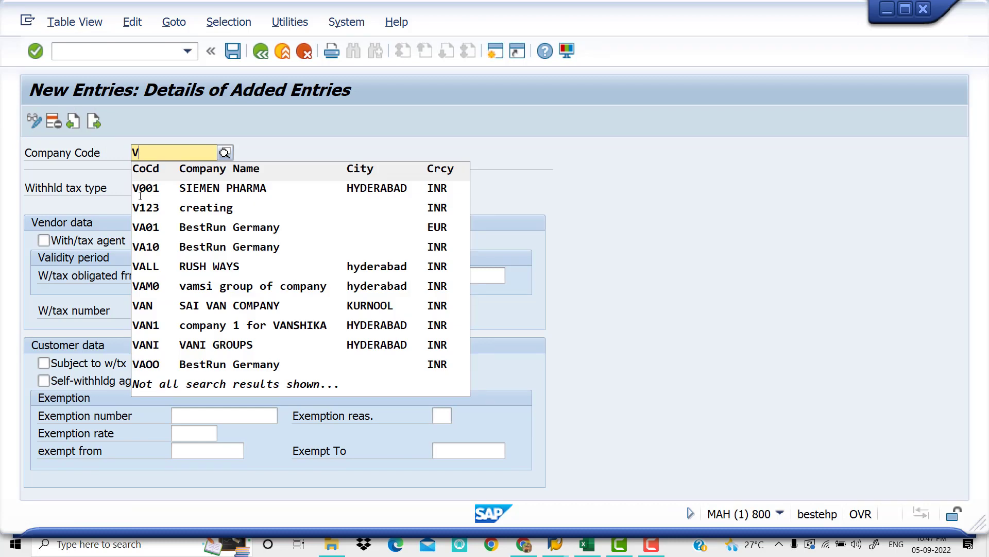
pyautogui.press('BackSpace')
pyautogui.write('IV1')
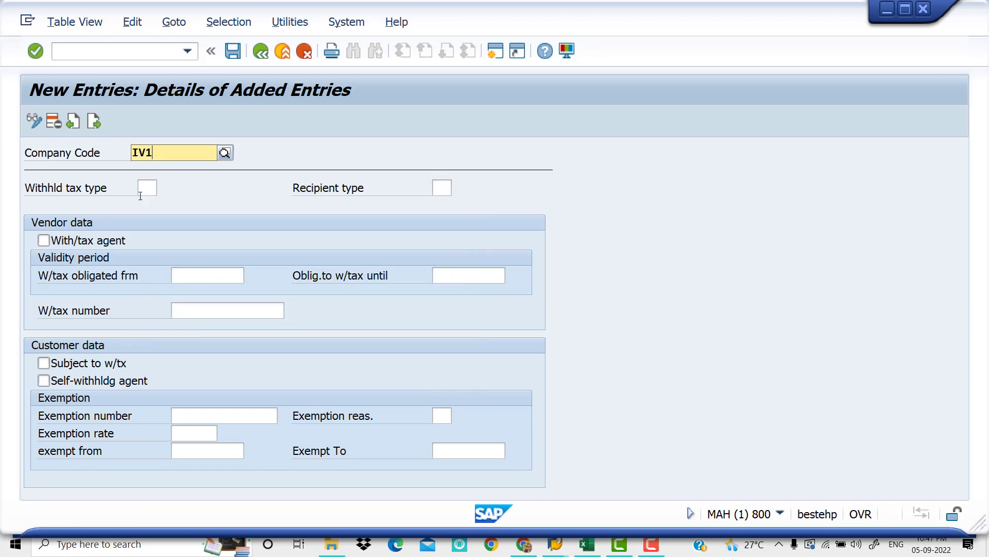
pyautogui.press('BackSpace')
pyautogui.press('BackSpace')
pyautogui.press('BackSpace')
pyautogui.write('VIV1')
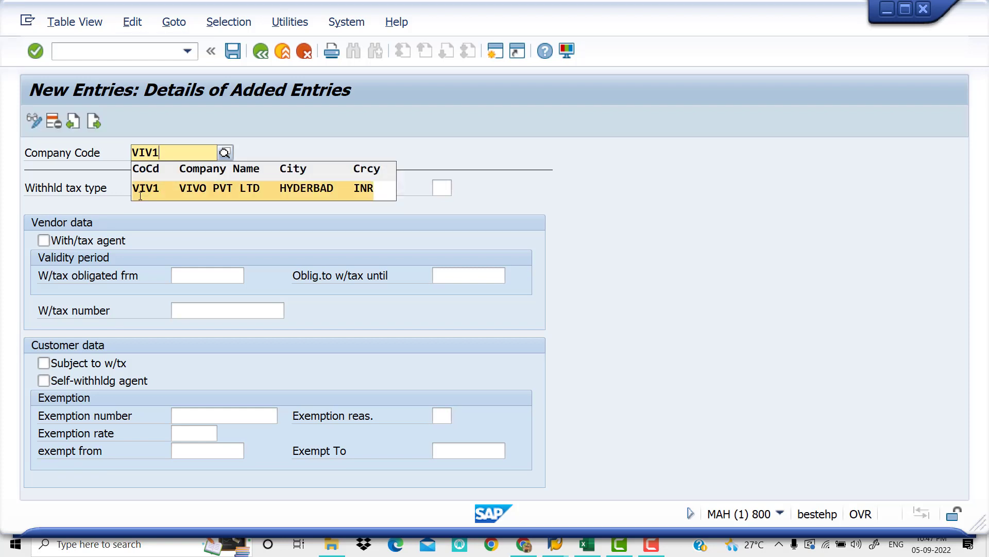
pyautogui.press('Return')
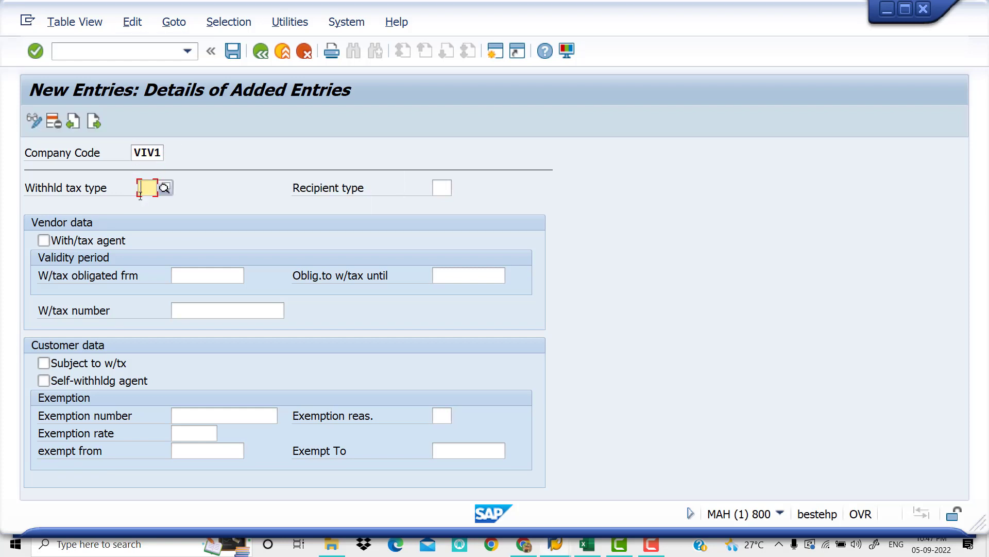
# Set the withholding tax type to Z6 and the recipient type to CO (COMPANY)
pyautogui.write('Z6')
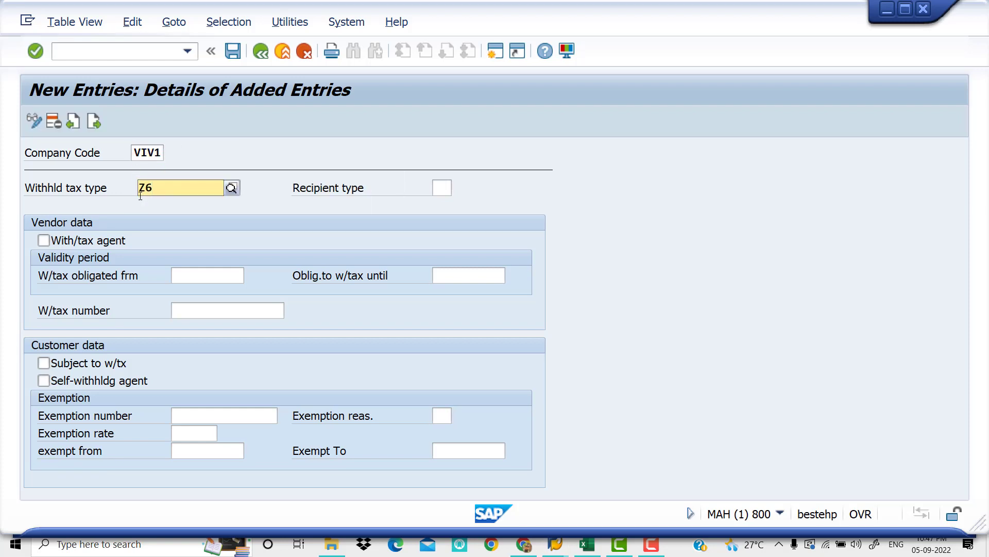
pyautogui.press('Return')
pyautogui.write('CO')
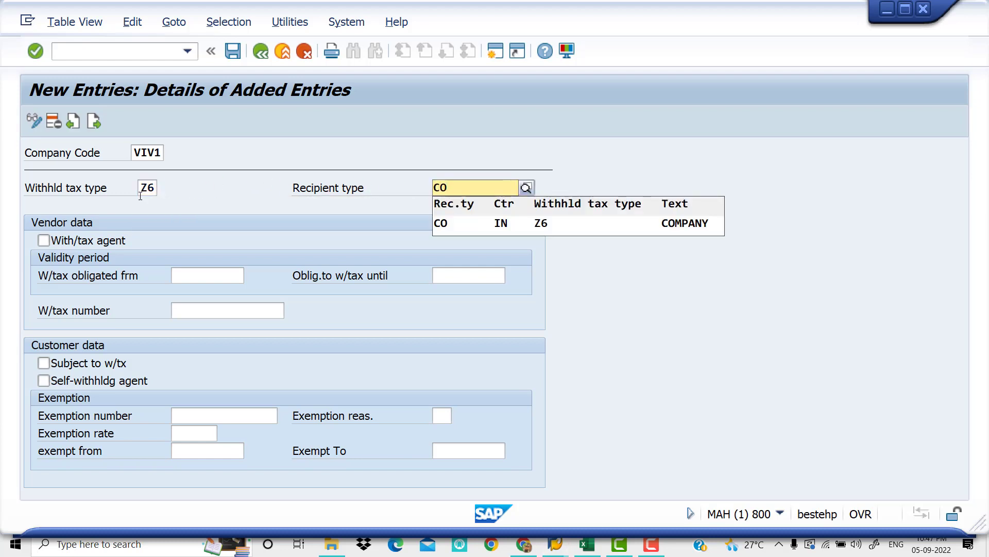
pyautogui.press('Down')
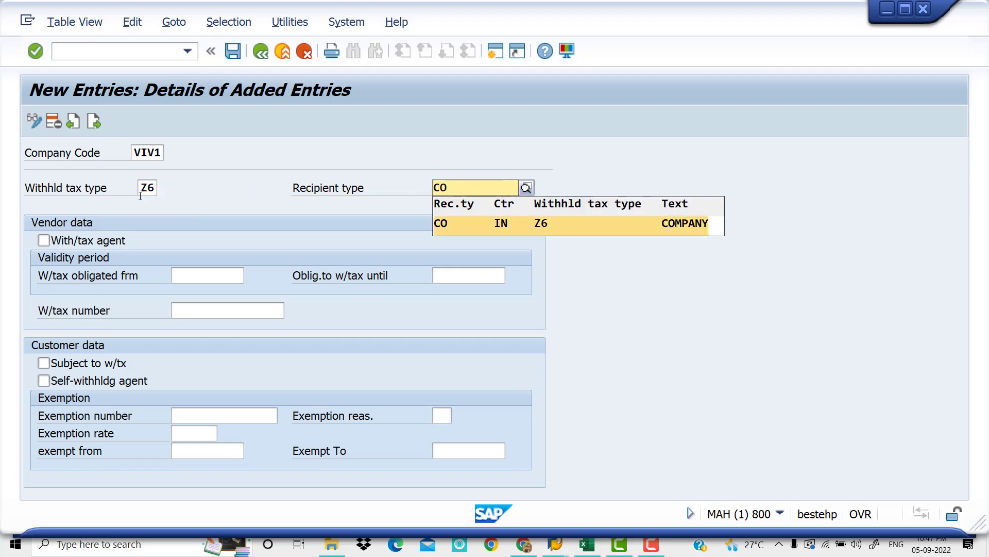
pyautogui.press('Return')
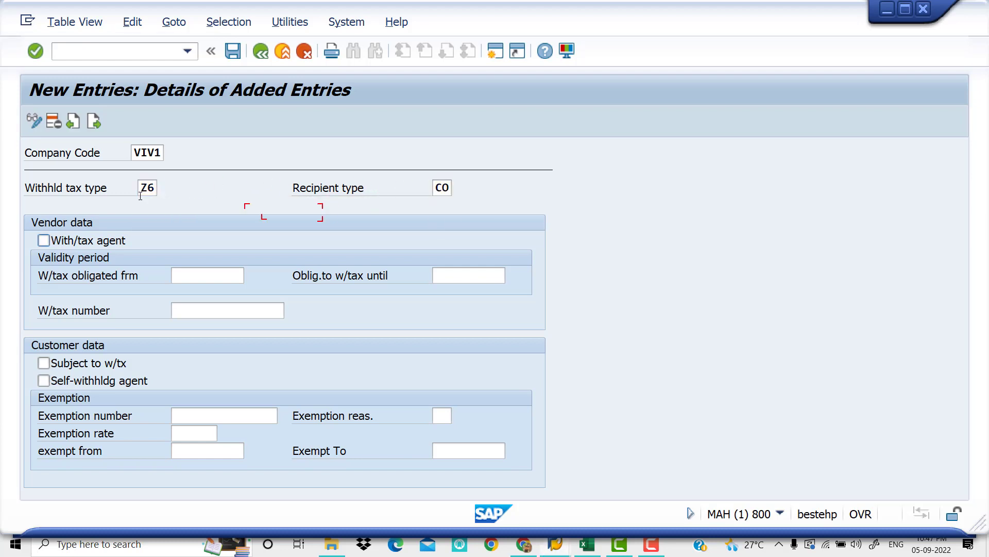
# Mark the Z6 assignment as withholding tax agent, obligated from 01.04.2022 until 31.03.2023, and save the entry
pyautogui.click(45, 241)
pyautogui.click(207, 278)
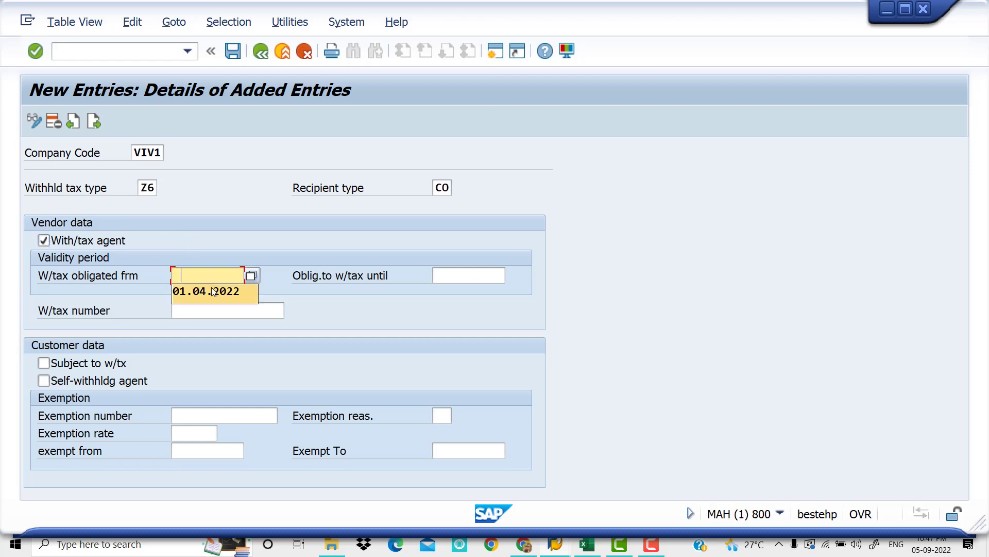
pyautogui.click(206, 291)
pyautogui.click(457, 277)
pyautogui.click(466, 292)
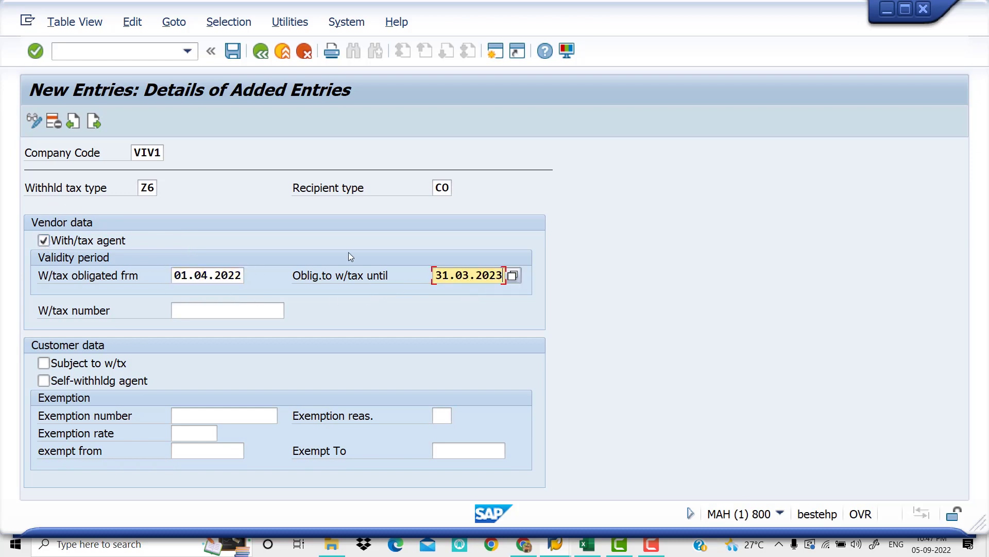
pyautogui.click(235, 50)
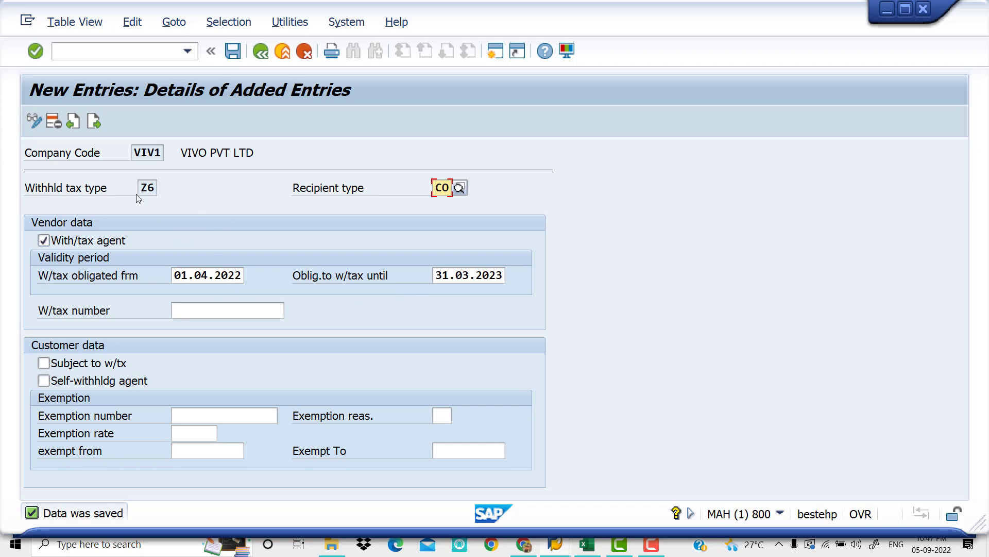
# Leave the new assignment entries, switch to the Excel checklist and select step 9, Activate Extended with holding tax
pyautogui.click(261, 52)
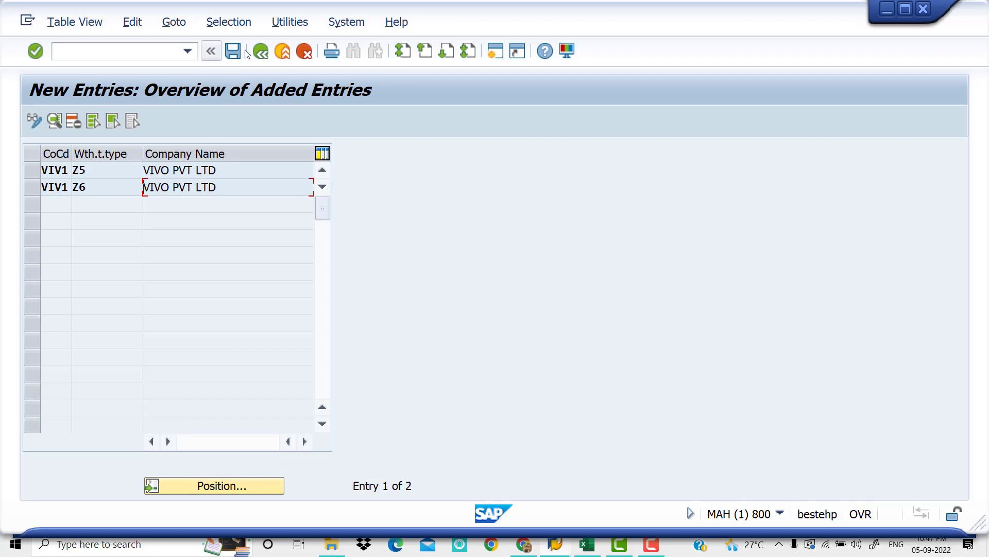
pyautogui.click(261, 52)
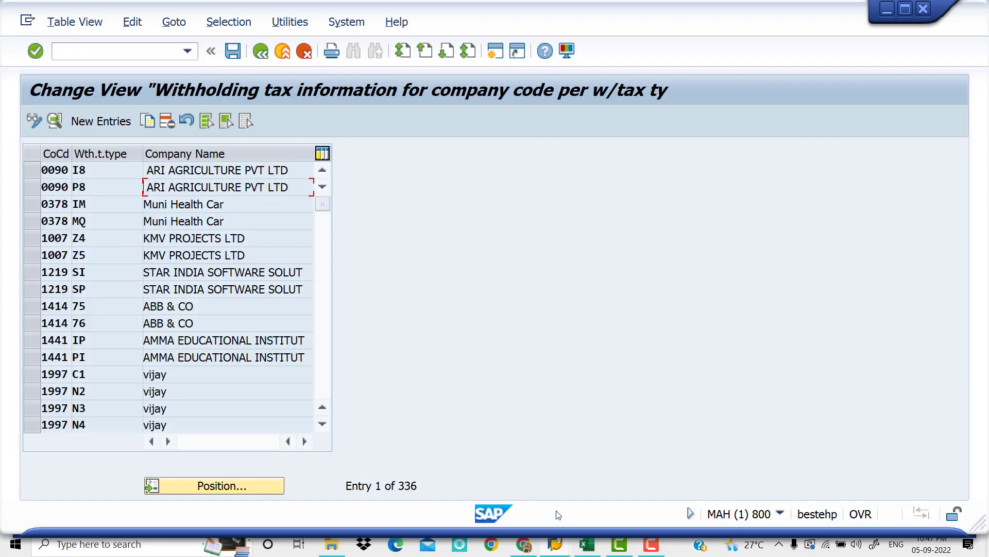
pyautogui.click(586, 545)
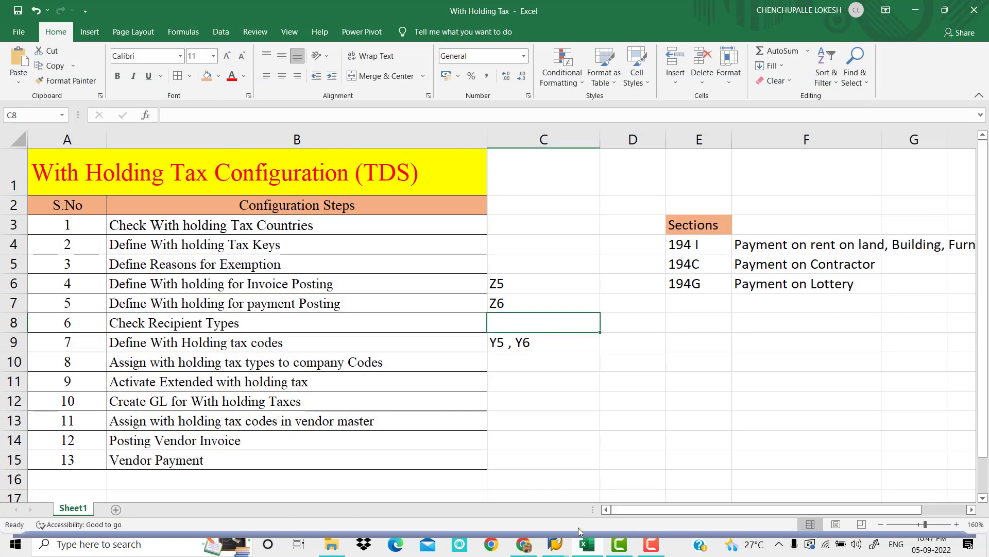
pyautogui.click(414, 382)
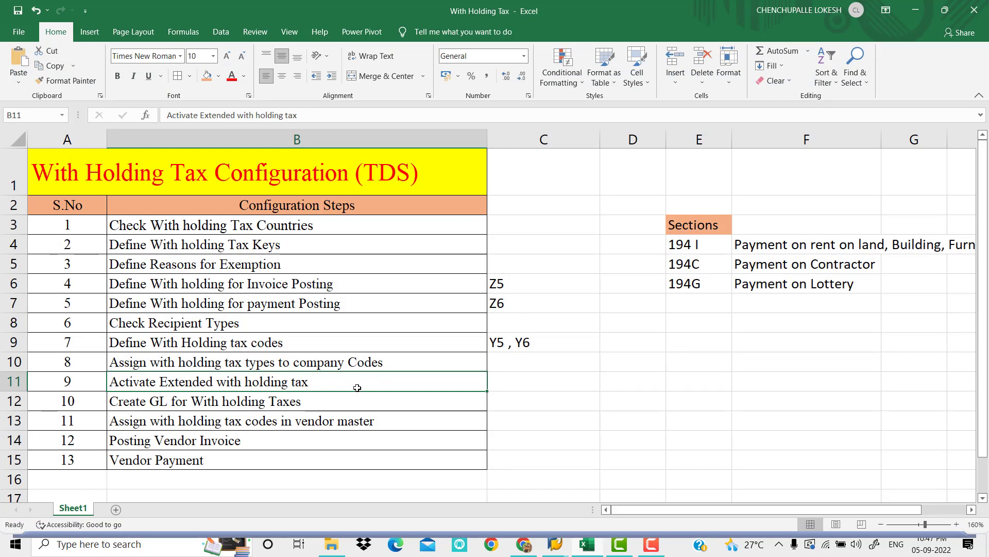
# Switch back to SAP, return to the IMG structure and open the Activate Extended Withholding Tax activity
pyautogui.moveTo(557, 552)
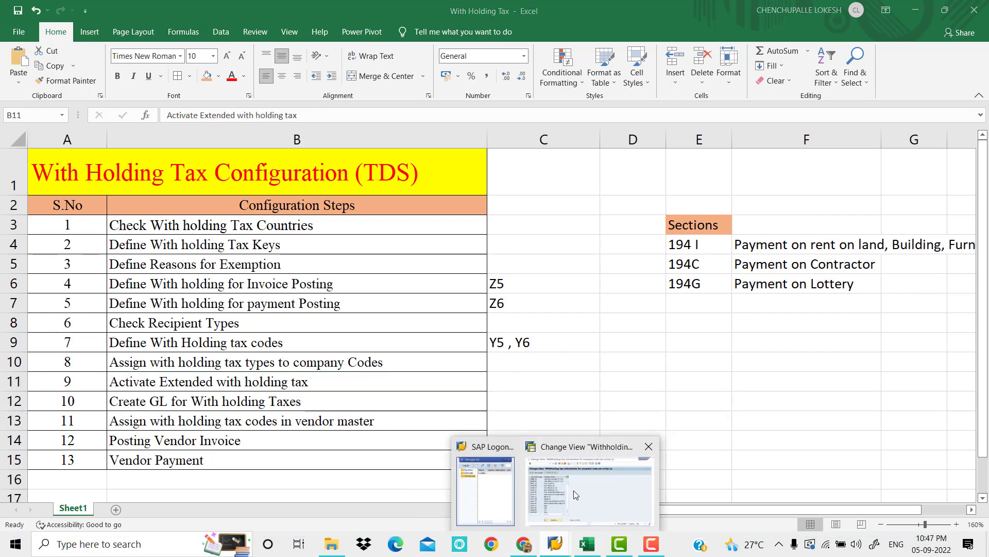
pyautogui.click(590, 461)
pyautogui.click(255, 56)
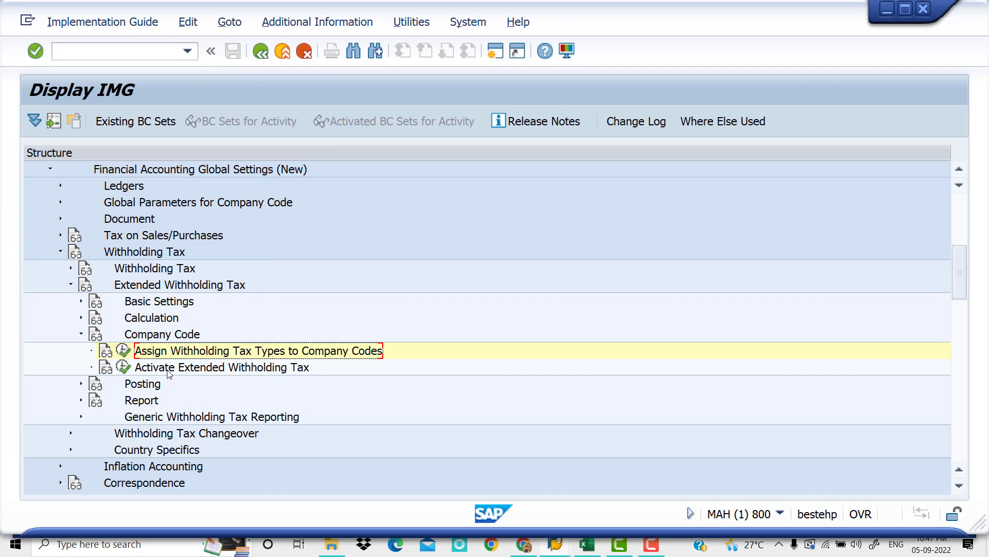
pyautogui.click(124, 370)
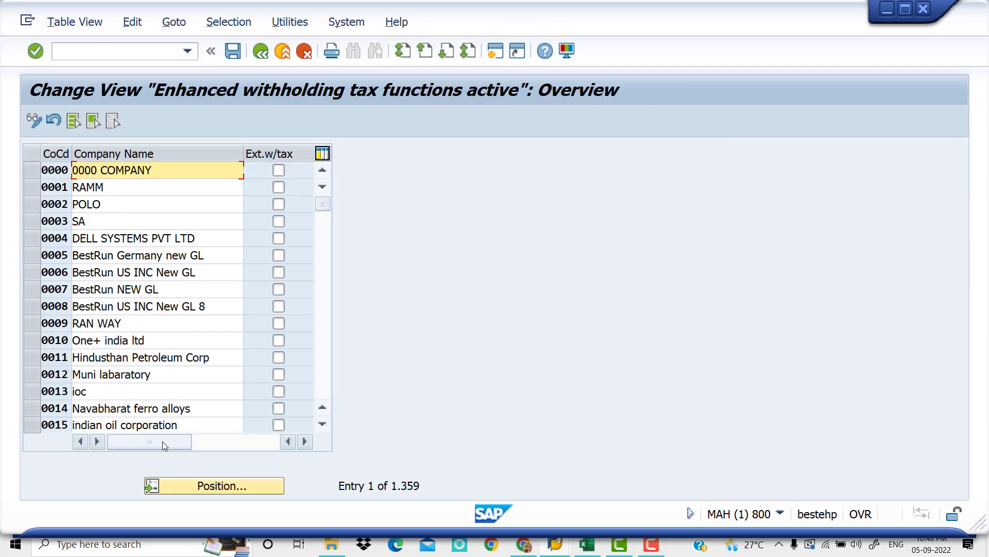
# Find company code VIV1, activate extended withholding tax for it and save under customizing request MAHK910662
pyautogui.click(205, 490)
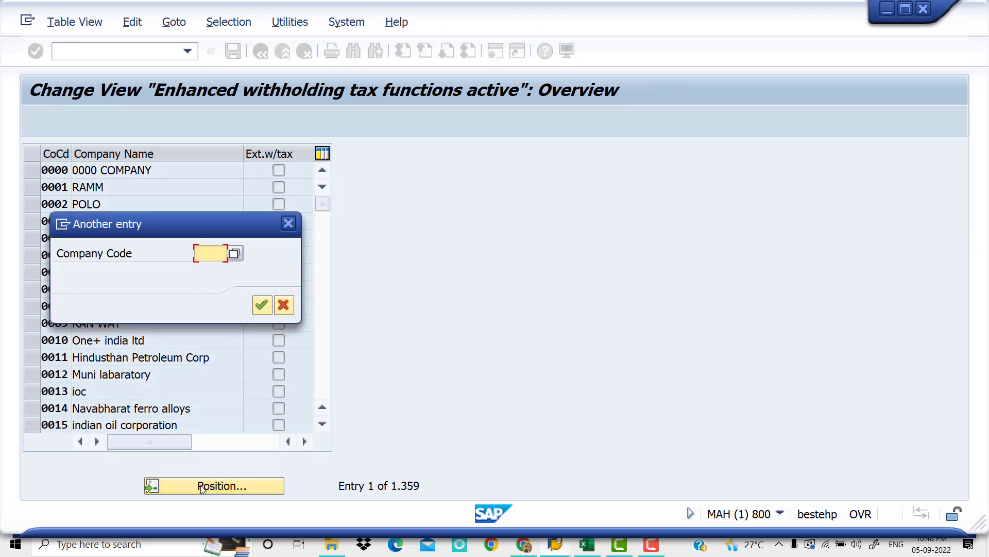
pyautogui.write('VIV1')
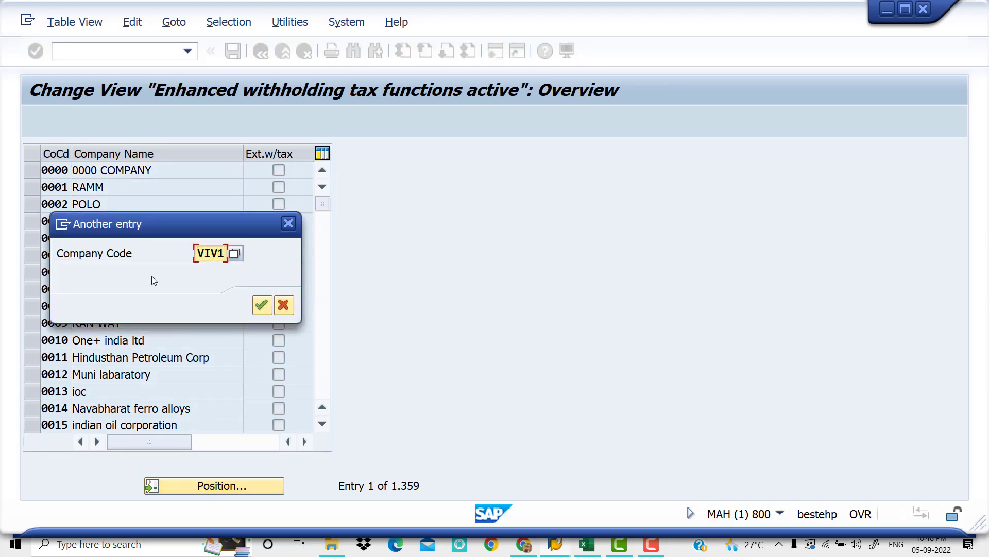
pyautogui.press('Return')
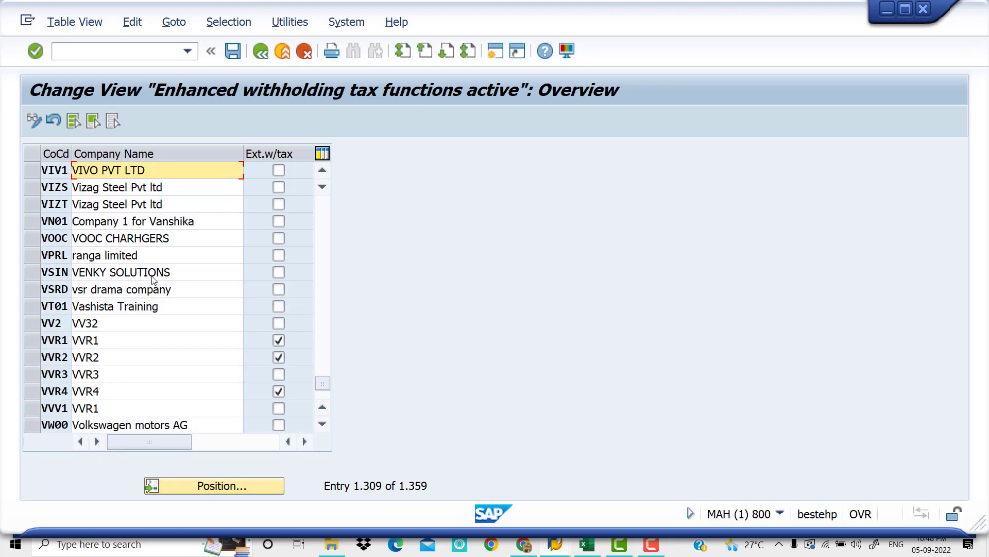
pyautogui.click(279, 170)
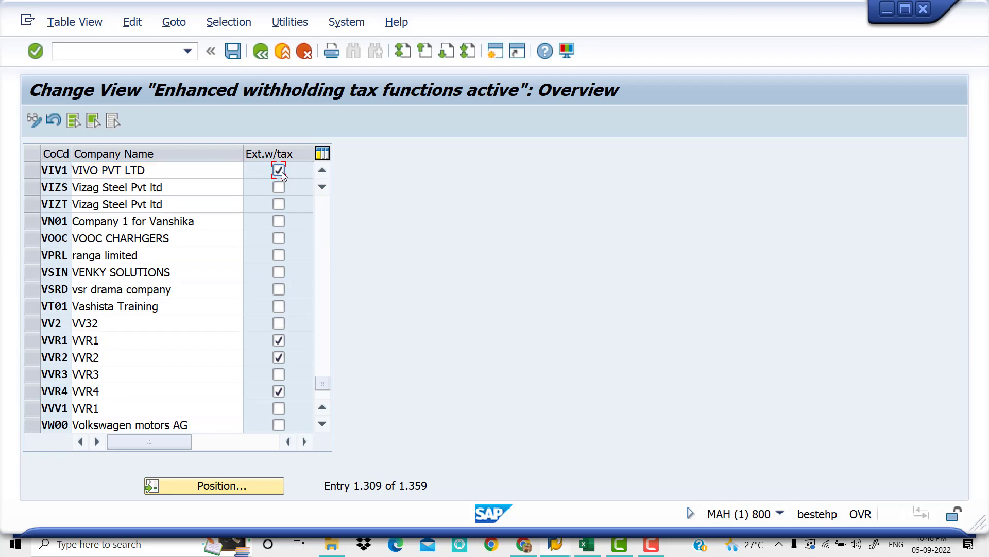
pyautogui.click(233, 51)
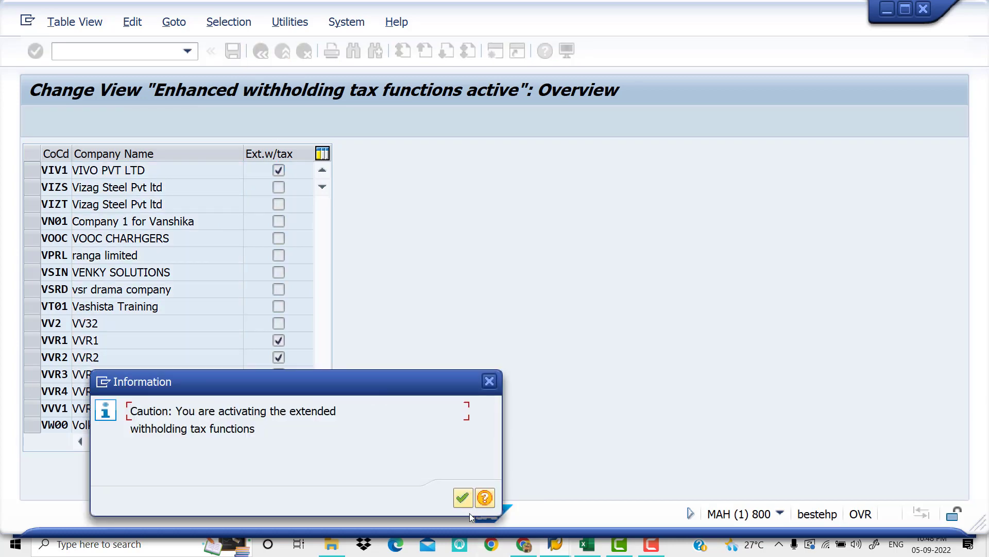
pyautogui.click(462, 500)
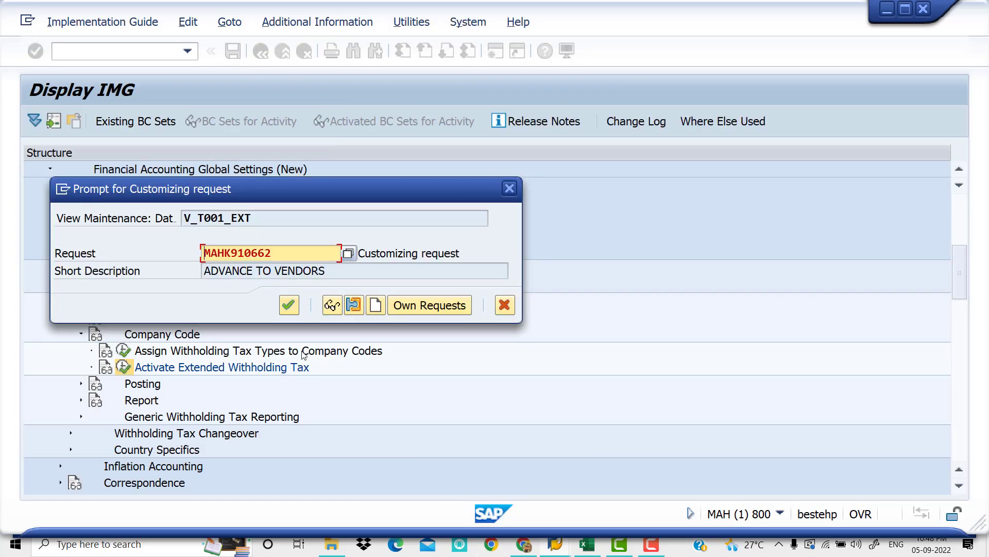
pyautogui.click(289, 305)
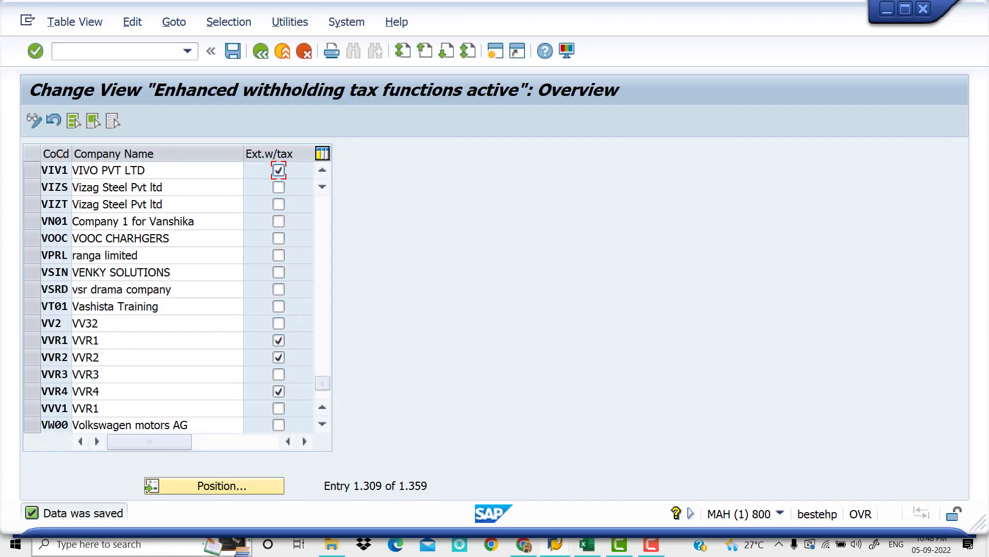
# Switch to the Excel checklist and enter RENT EXP in D12 and TDS ON RENT in E12 beside the GL creation step
pyautogui.click(586, 549)
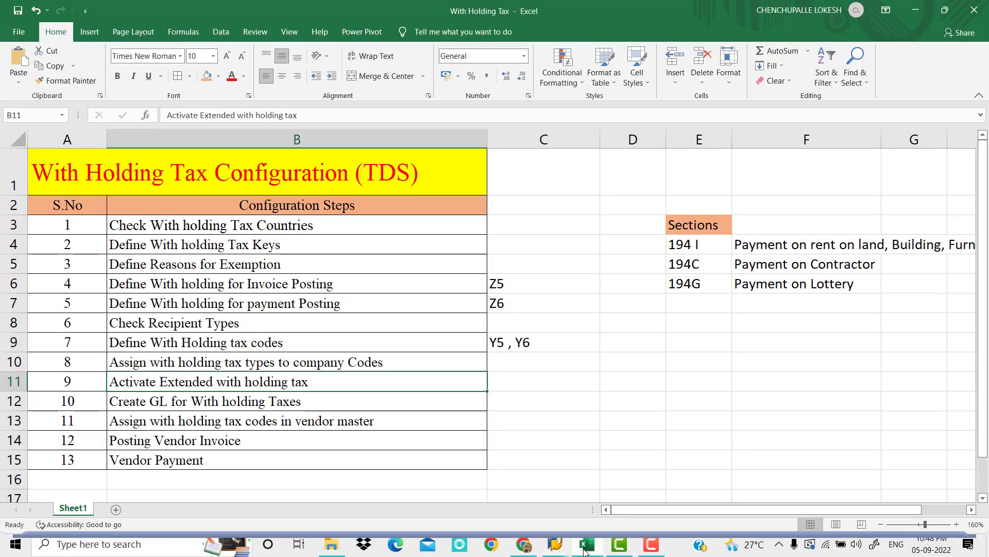
pyautogui.click(214, 403)
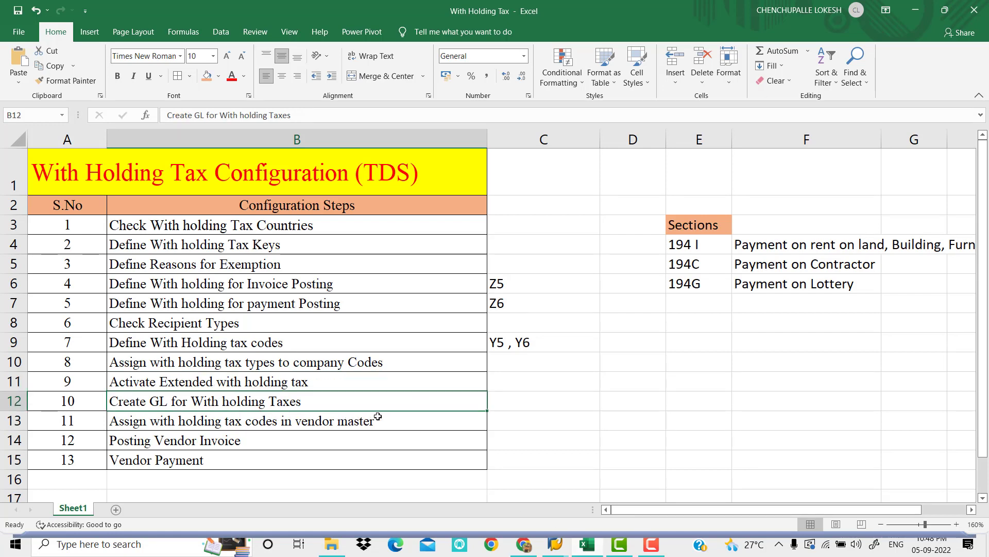
pyautogui.click(547, 406)
pyautogui.click(627, 402)
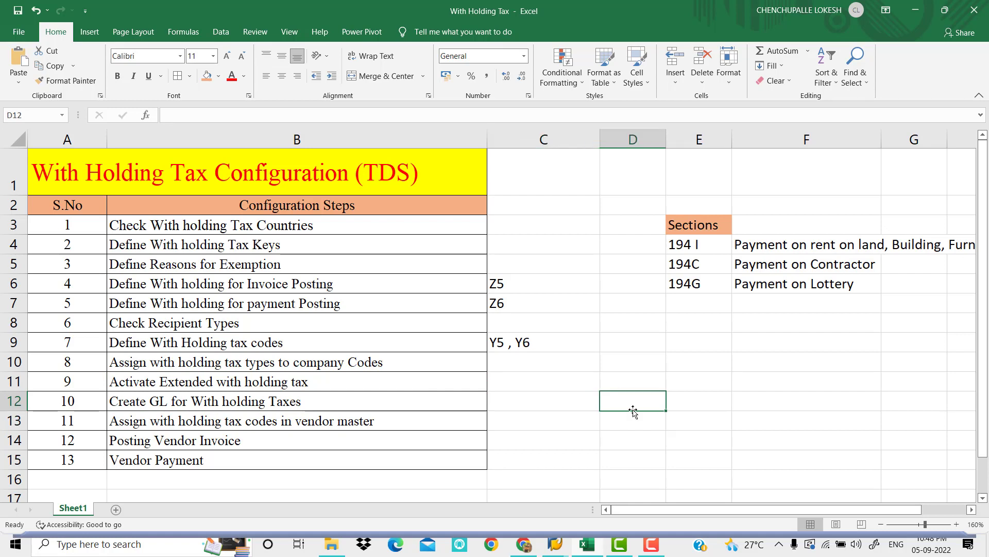
pyautogui.write('RENT EX')
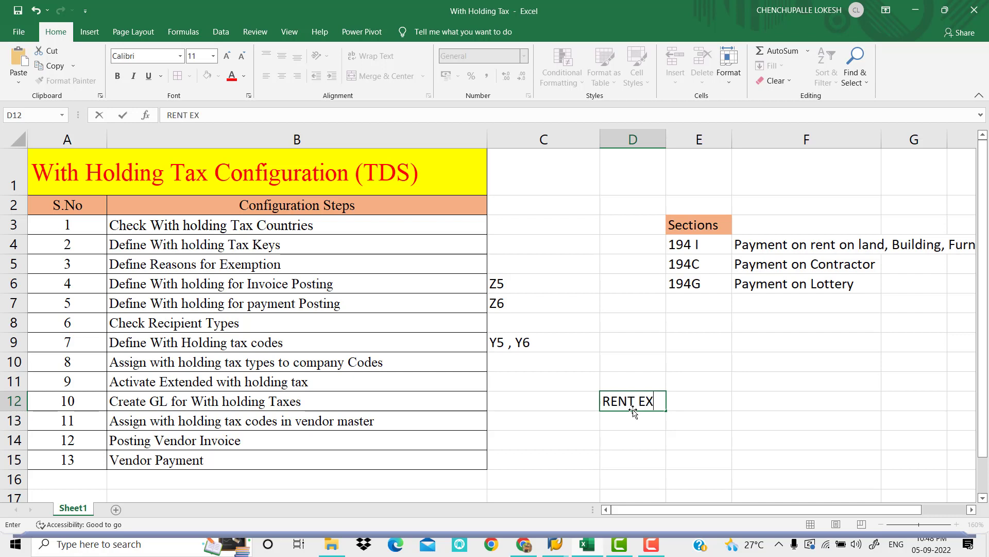
pyautogui.write('P')
pyautogui.press('Tab')
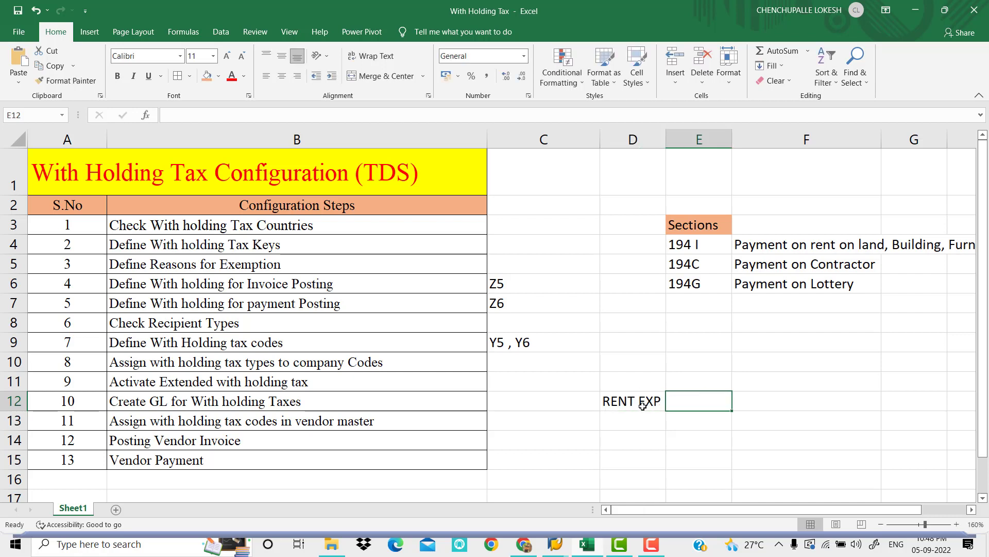
pyautogui.write('TDS ON RENT')
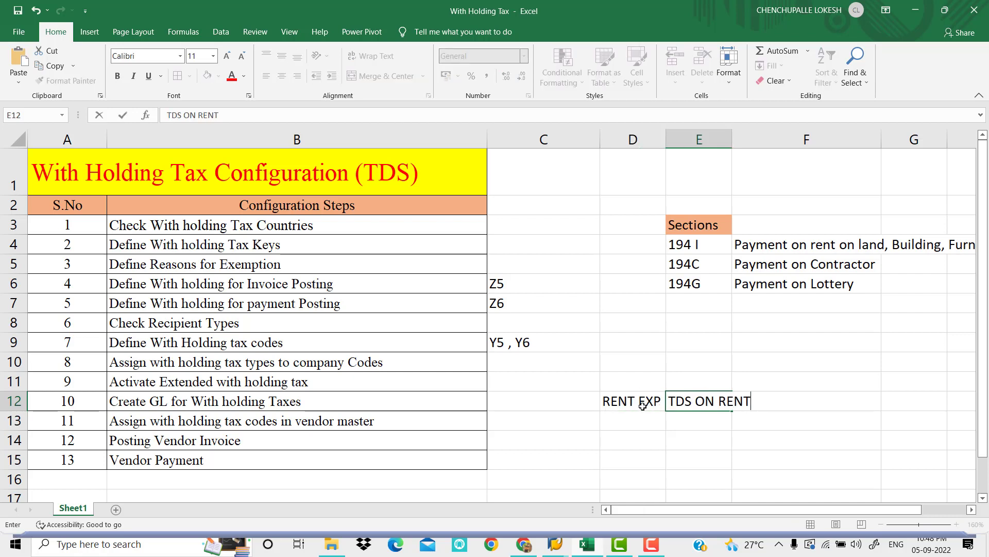
pyautogui.click(629, 432)
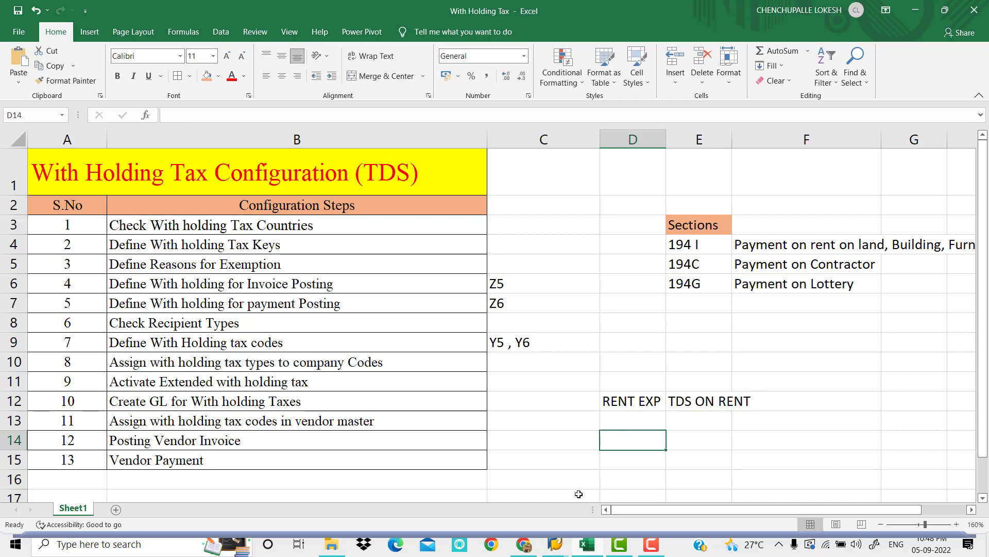
# Switch to SAP and open central G/L account maintenance with transaction /NFS00
pyautogui.click(564, 544)
pyautogui.click(579, 510)
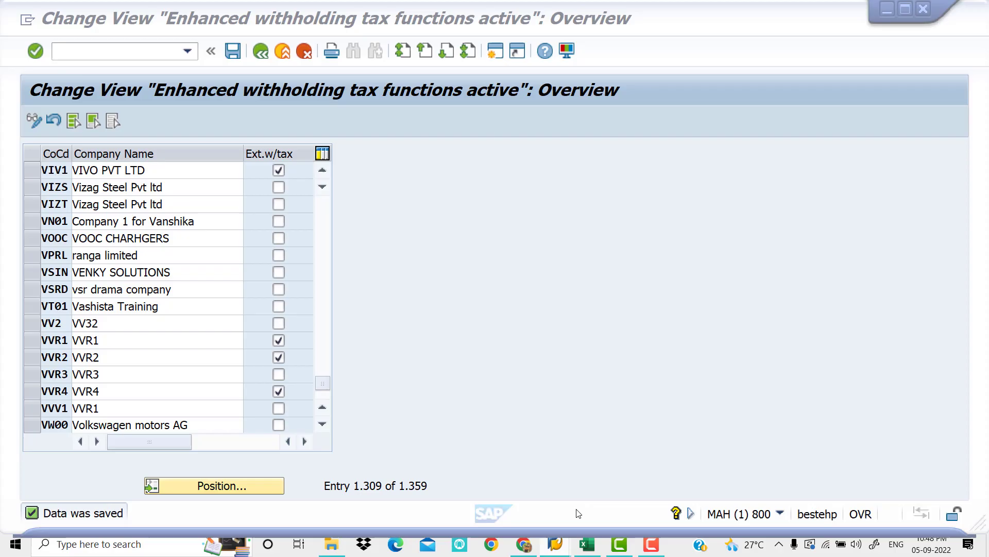
pyautogui.click(128, 53)
pyautogui.write('/NF')
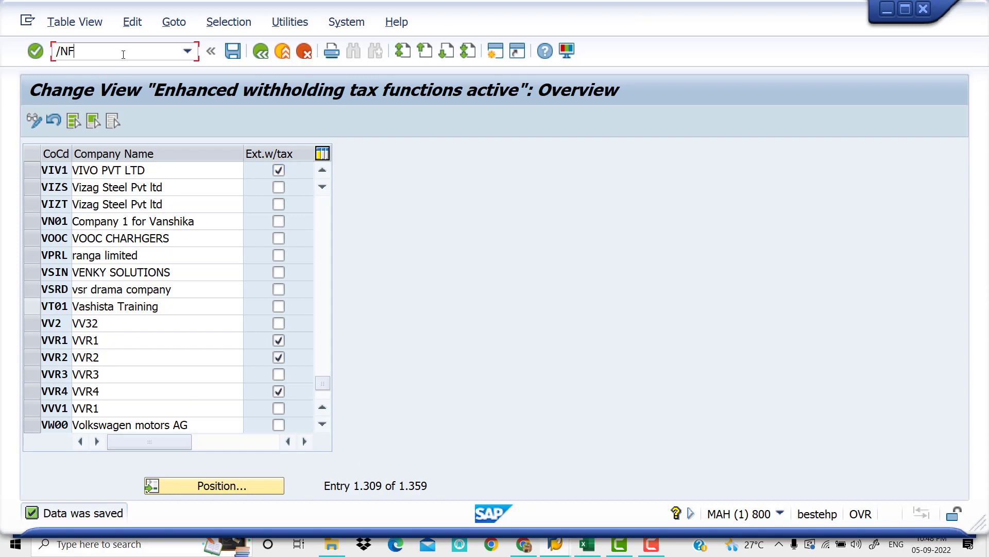
pyautogui.write('S00')
pyautogui.press('Return')
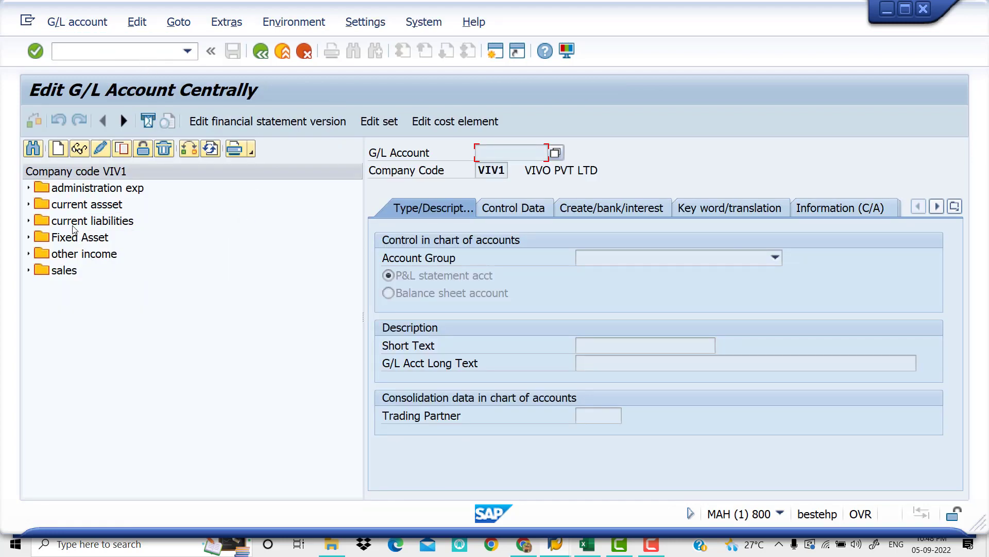
# Display the Rent A/C account under administration exp and examine its control data and its document creation and bank settings
pyautogui.click(29, 188)
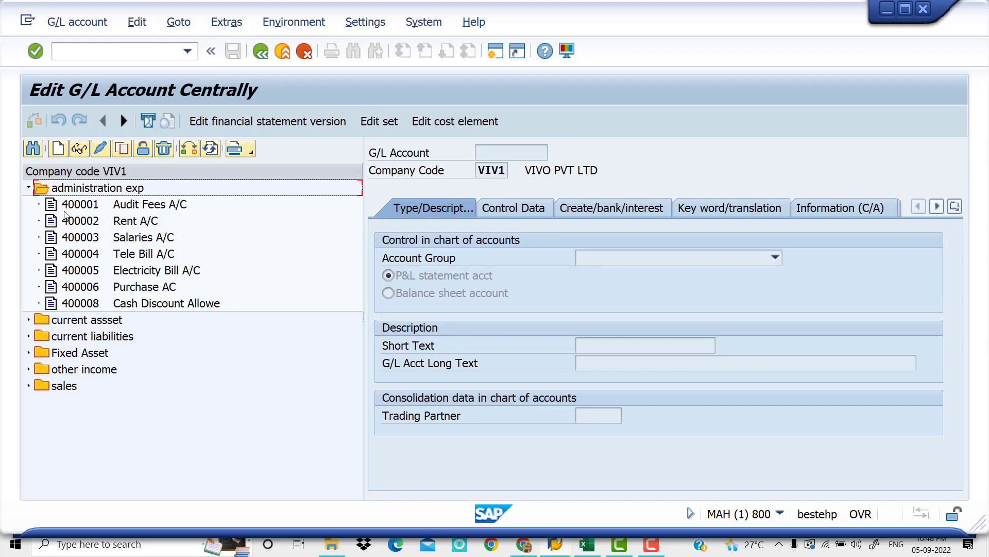
pyautogui.click(94, 221)
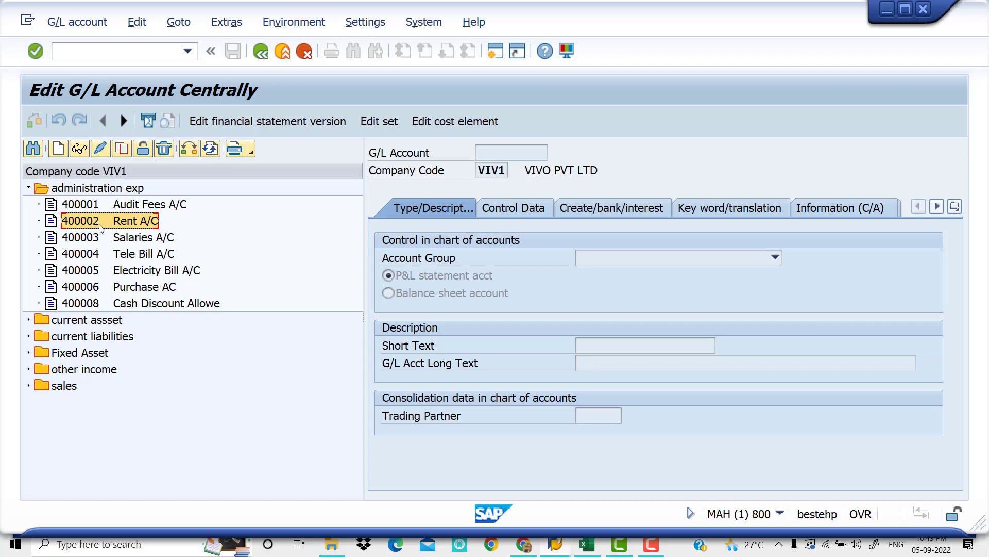
pyautogui.doubleClick(93, 221)
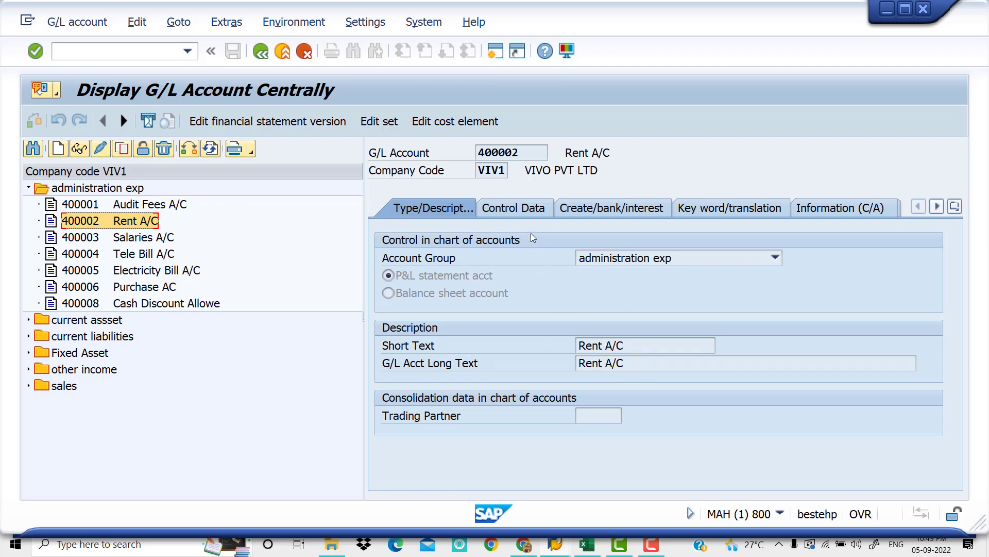
pyautogui.click(524, 206)
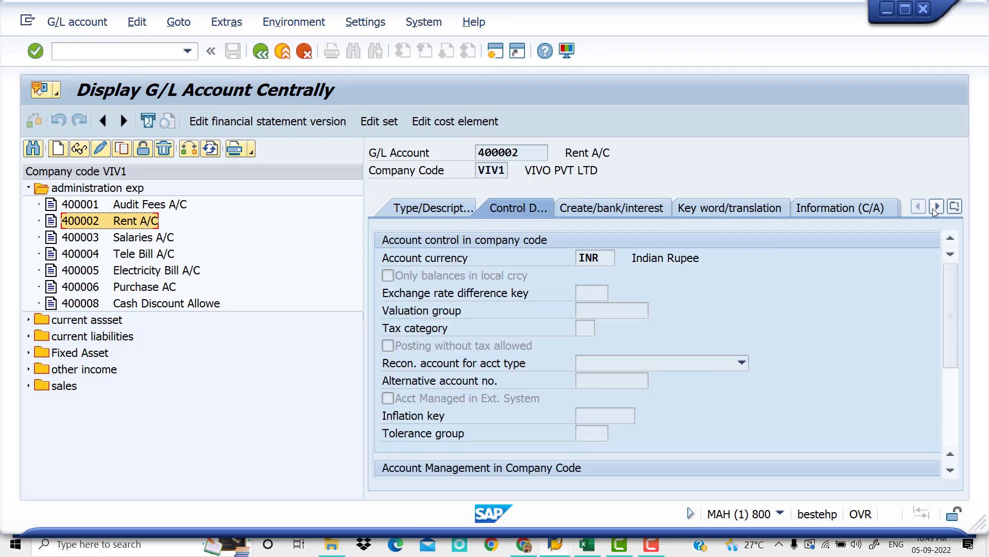
pyautogui.moveTo(954, 281); pyautogui.dragTo(954, 374)
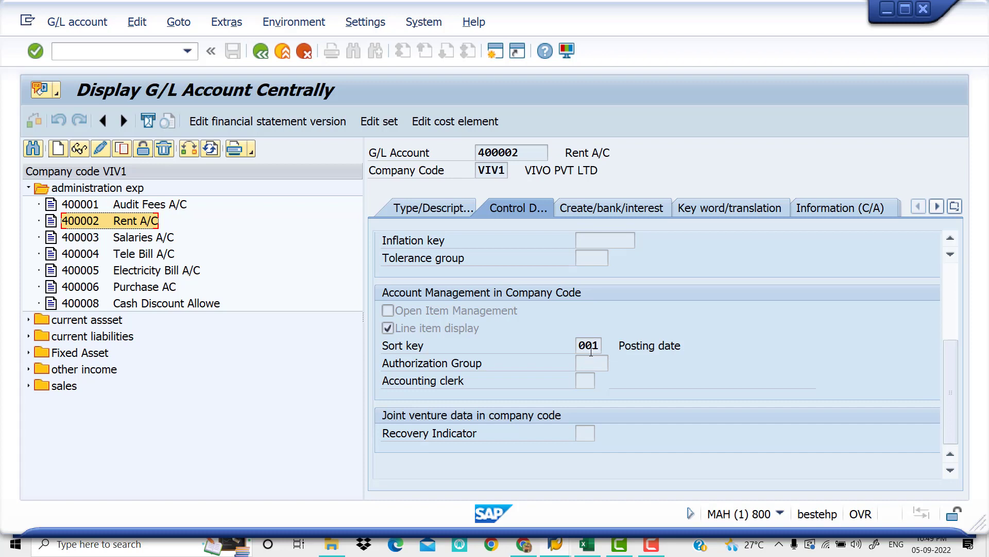
pyautogui.click(617, 212)
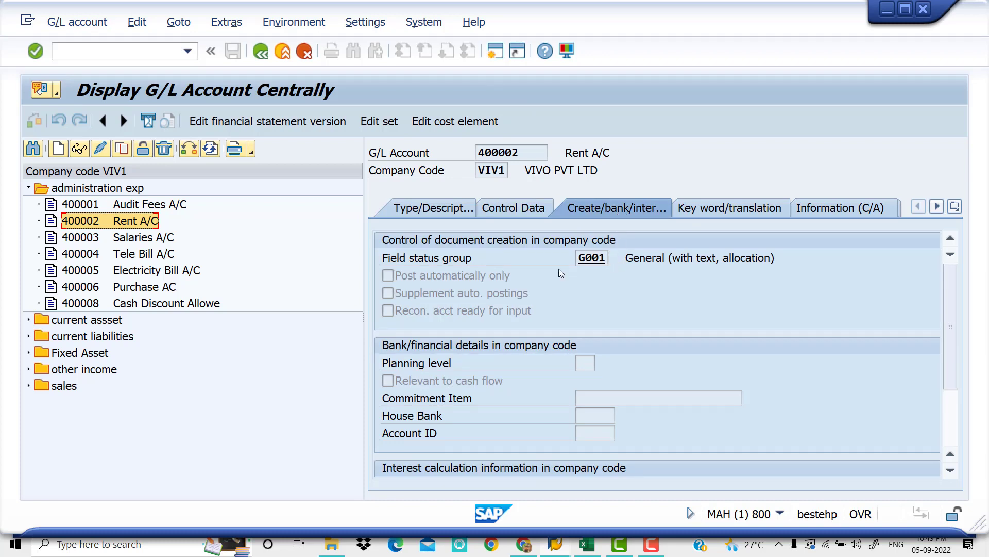
# Copy the Advance for Customer account under current liabilities to new G/L account 100205 in company code VIV1
pyautogui.click(28, 188)
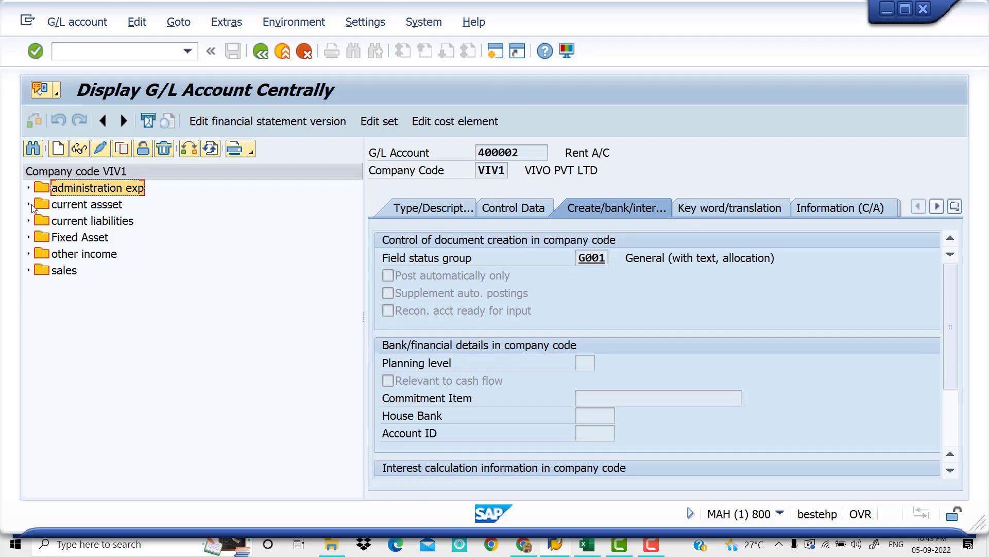
pyautogui.click(29, 221)
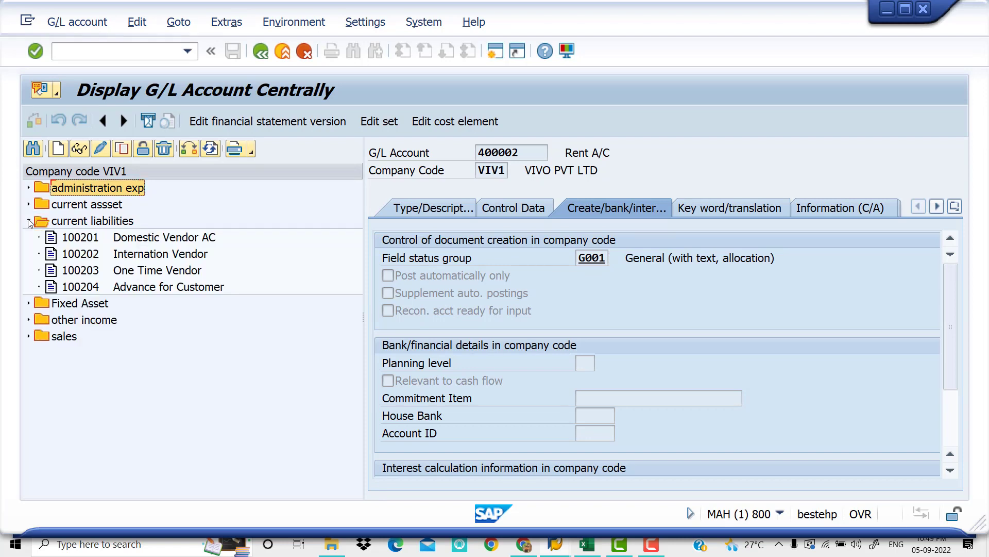
pyautogui.click(90, 291)
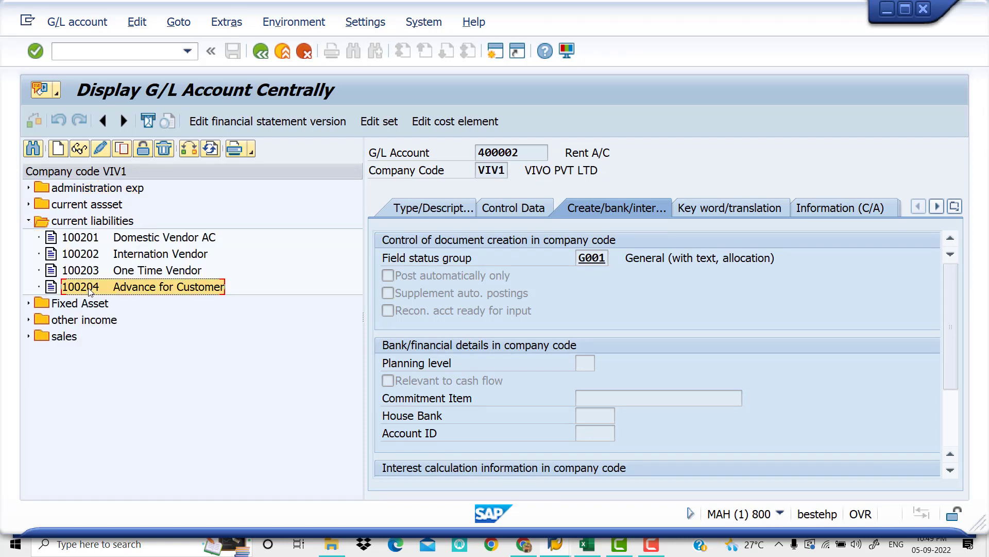
pyautogui.rightClick(90, 292)
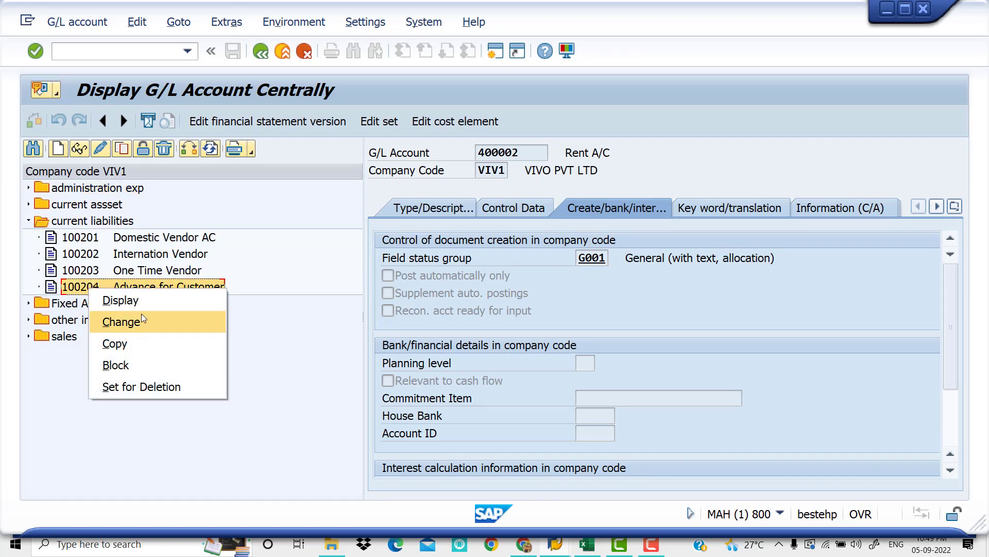
pyautogui.click(153, 345)
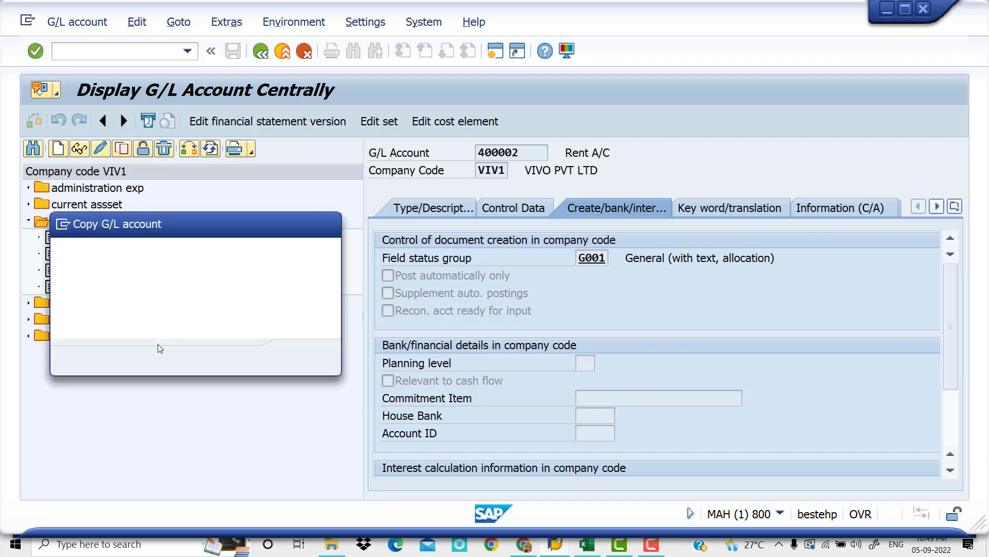
pyautogui.moveTo(204, 228); pyautogui.dragTo(454, 281)
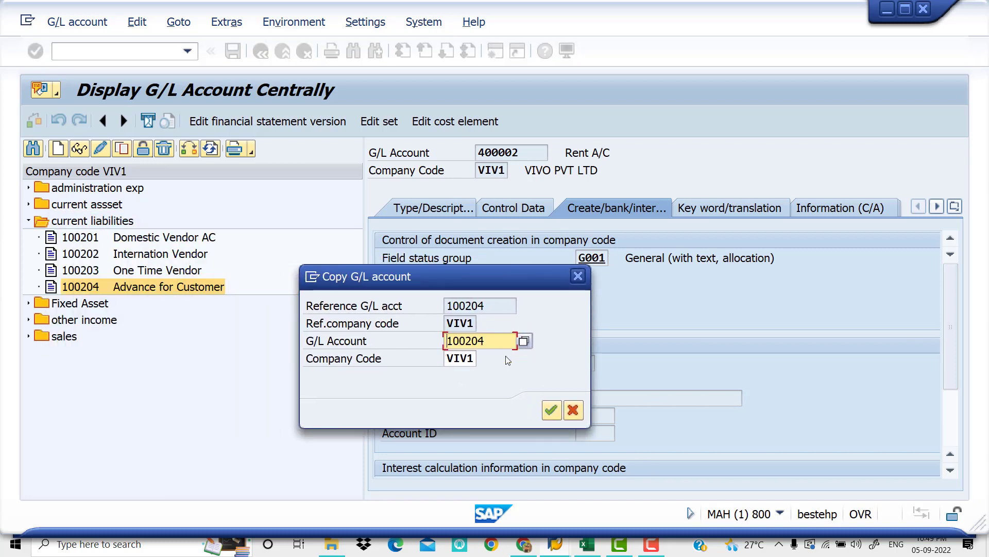
pyautogui.press('BackSpace')
pyautogui.write('5')
pyautogui.press('Return')
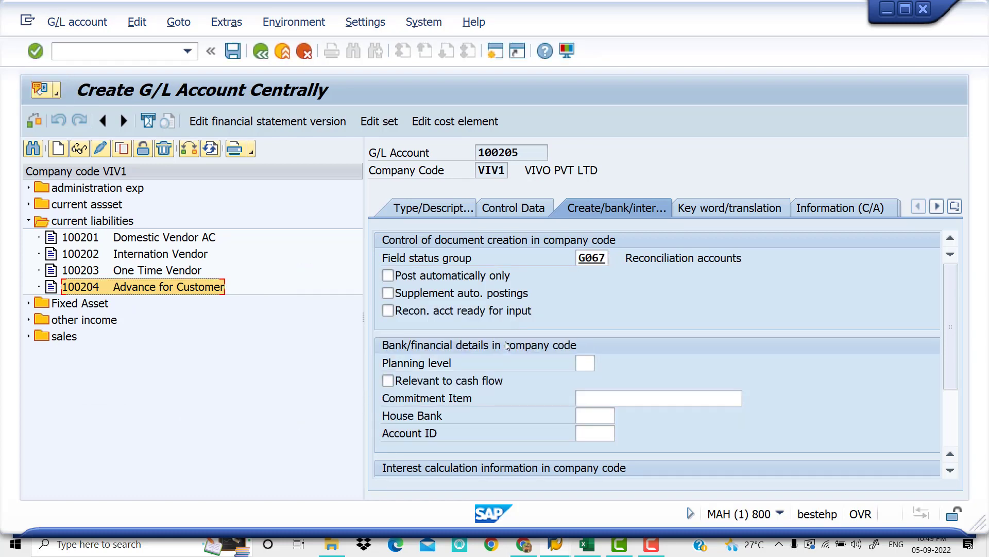
# Set both the short text and the G/L account long text of the new account to TDS ON RENT
pyautogui.click(444, 208)
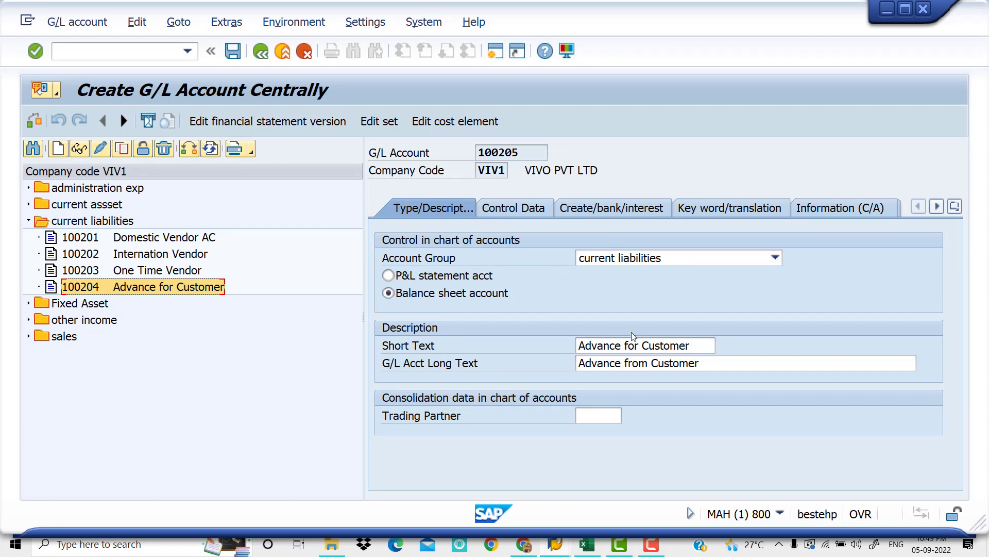
pyautogui.moveTo(699, 346); pyautogui.dragTo(534, 346)
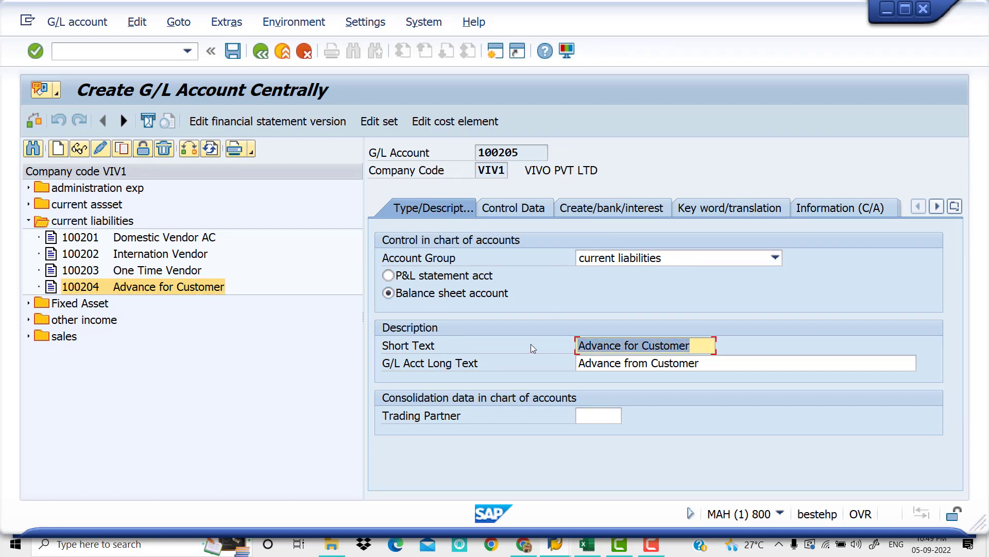
pyautogui.write('TDS ON RENT')
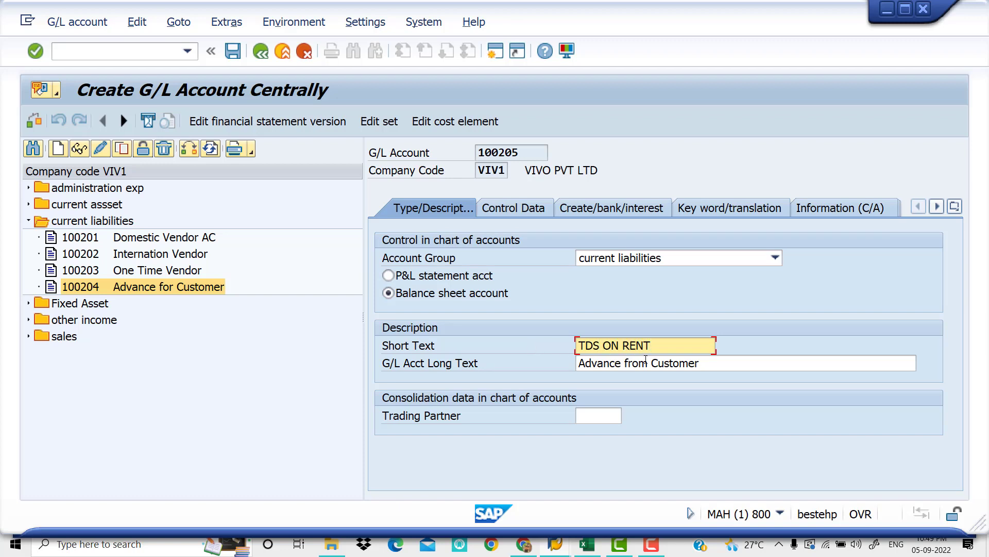
pyautogui.click(713, 364)
pyautogui.moveTo(713, 368); pyautogui.dragTo(489, 371)
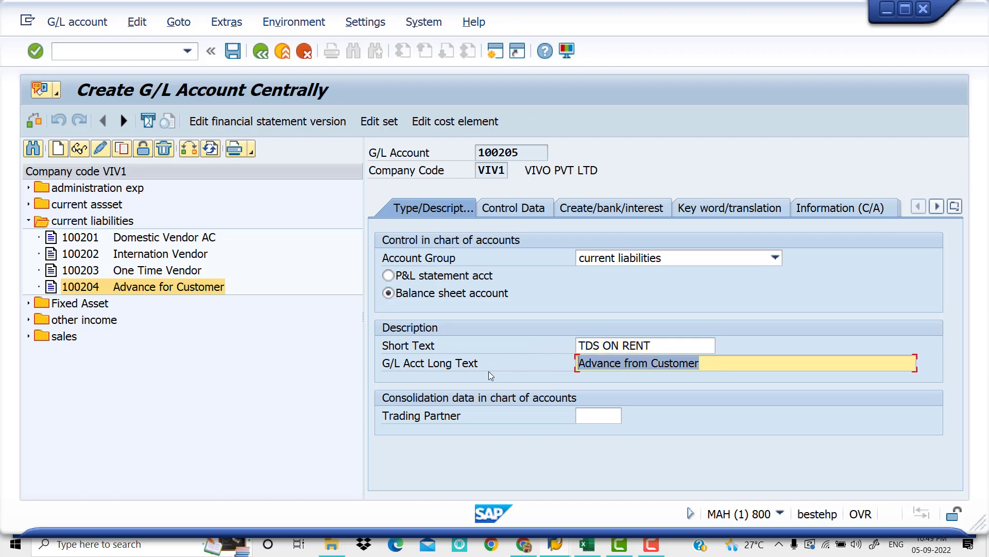
pyautogui.write('TDS PM RE')
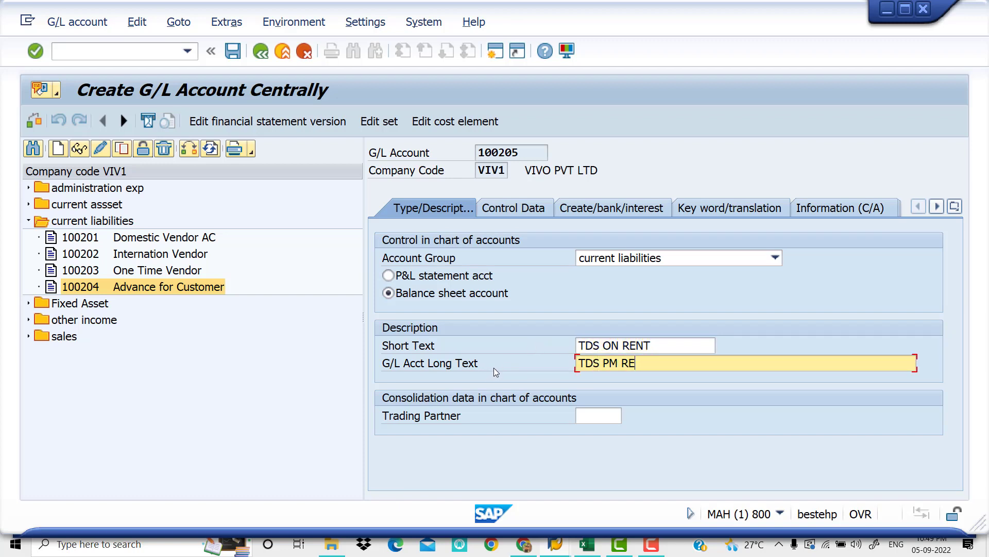
pyautogui.press('BackSpace')
pyautogui.press('BackSpace')
pyautogui.press('BackSpace')
pyautogui.press('BackSpace')
pyautogui.press('BackSpace')
pyautogui.write('ON RENT')
# In the account's control data, enable Only balances in local crcy and clear the reconciliation account type
pyautogui.click(527, 213)
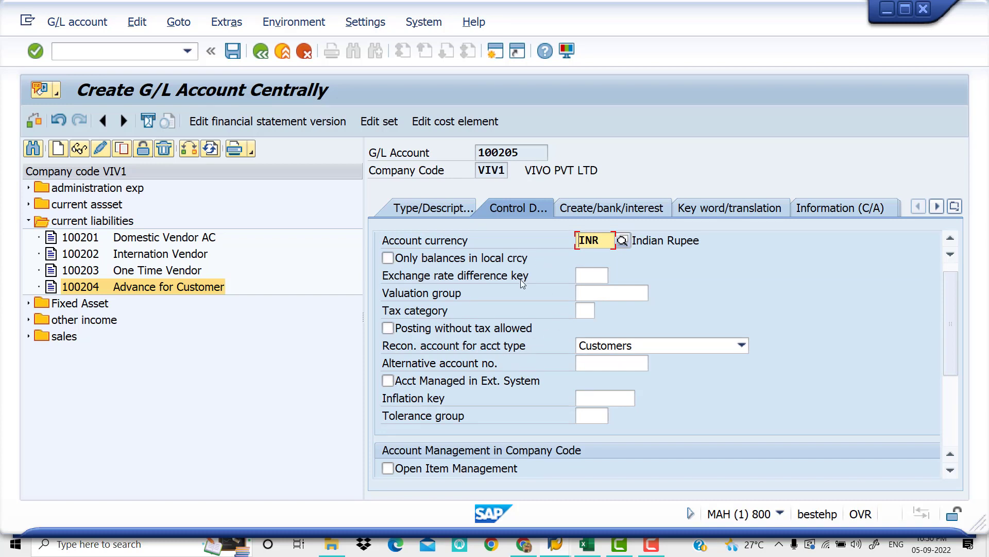
pyautogui.click(404, 258)
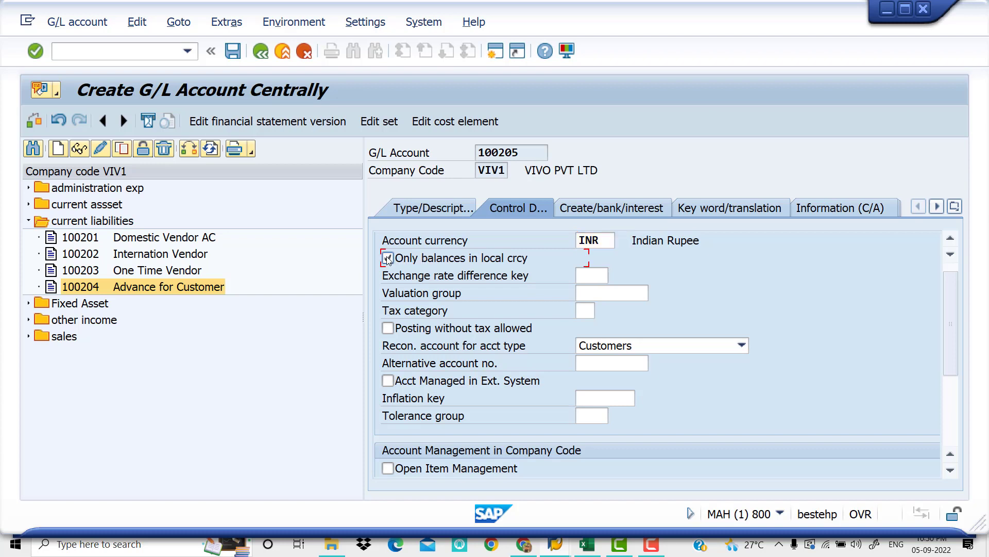
pyautogui.click(687, 349)
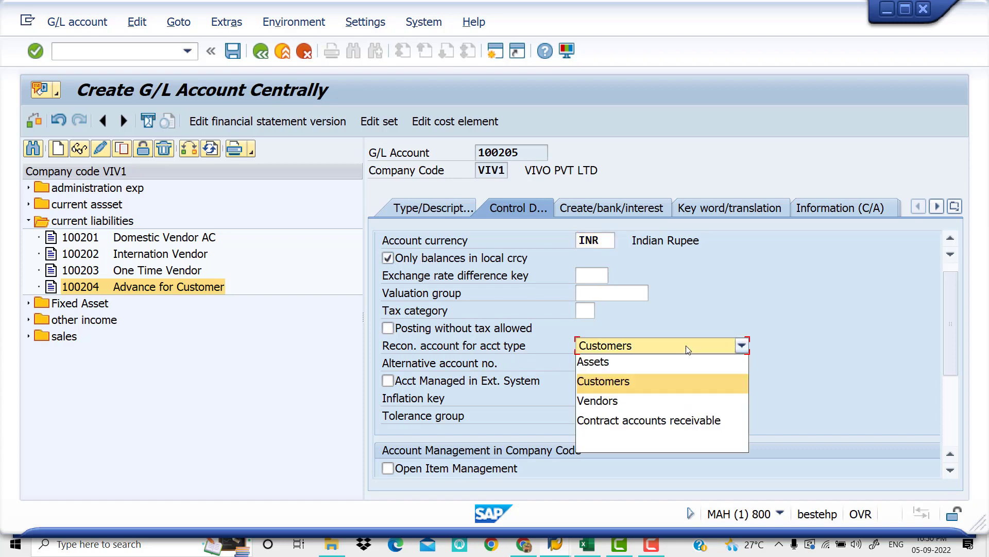
pyautogui.click(676, 438)
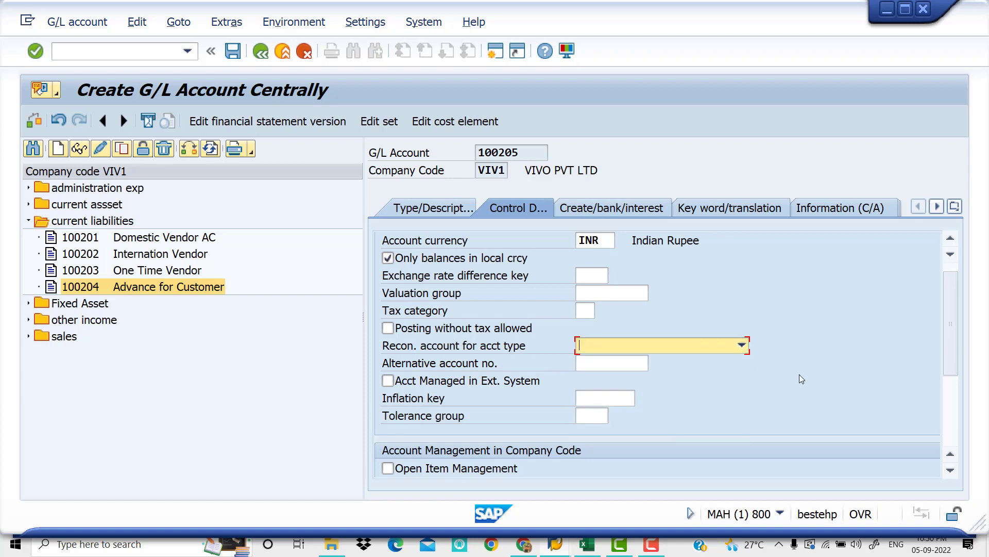
pyautogui.press('F4')
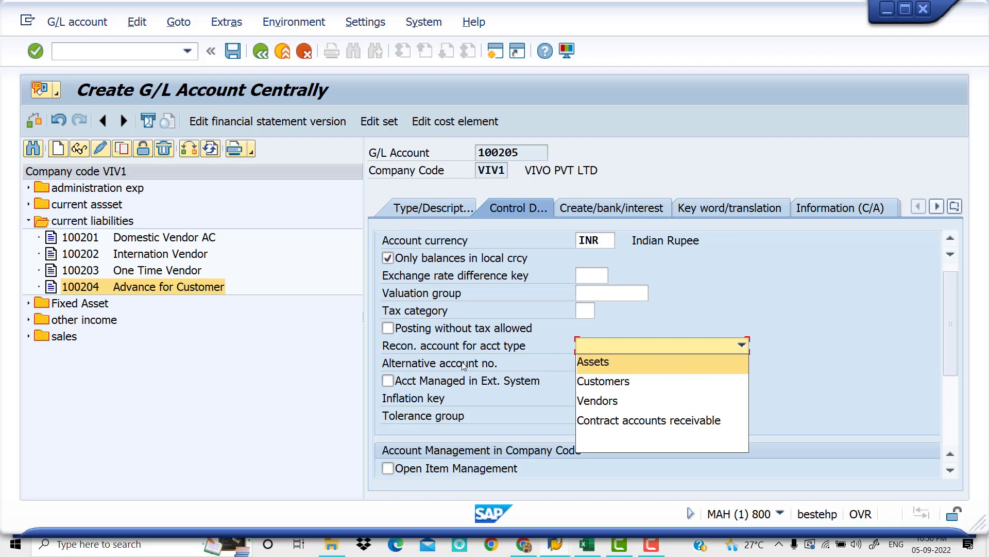
pyautogui.click(883, 320)
pyautogui.click(742, 346)
pyautogui.click(894, 345)
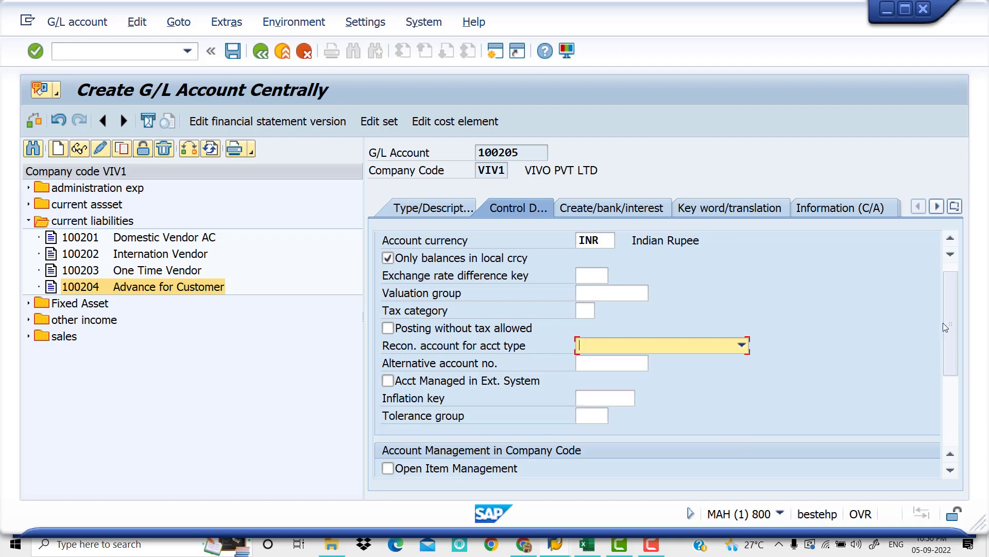
# Enable Open Item Management for the account in the company code and check its sort key
pyautogui.moveTo(950, 323); pyautogui.dragTo(950, 400)
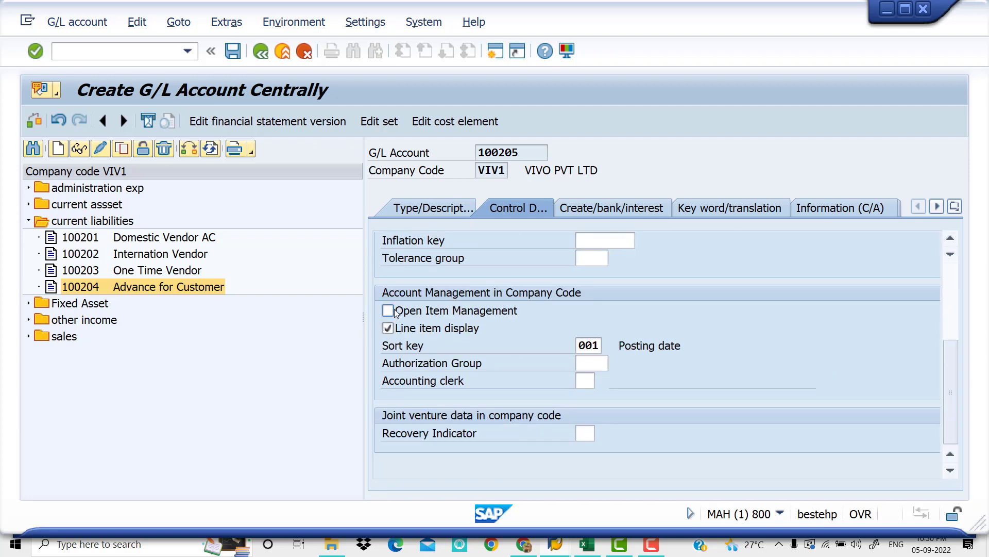
pyautogui.click(390, 311)
pyautogui.click(595, 346)
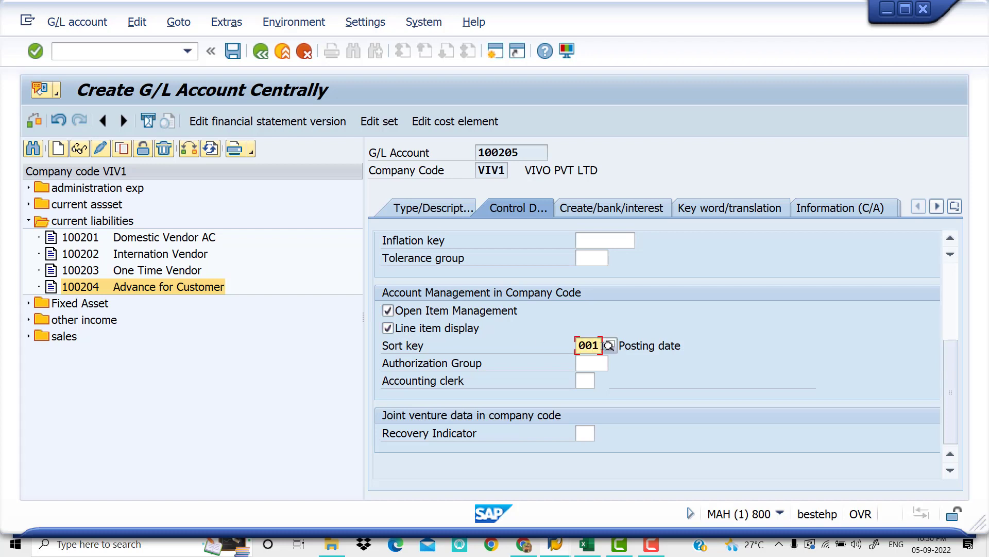
# Set the account's field status group to G001 General (with text, allocation) and save the new account
pyautogui.click(617, 212)
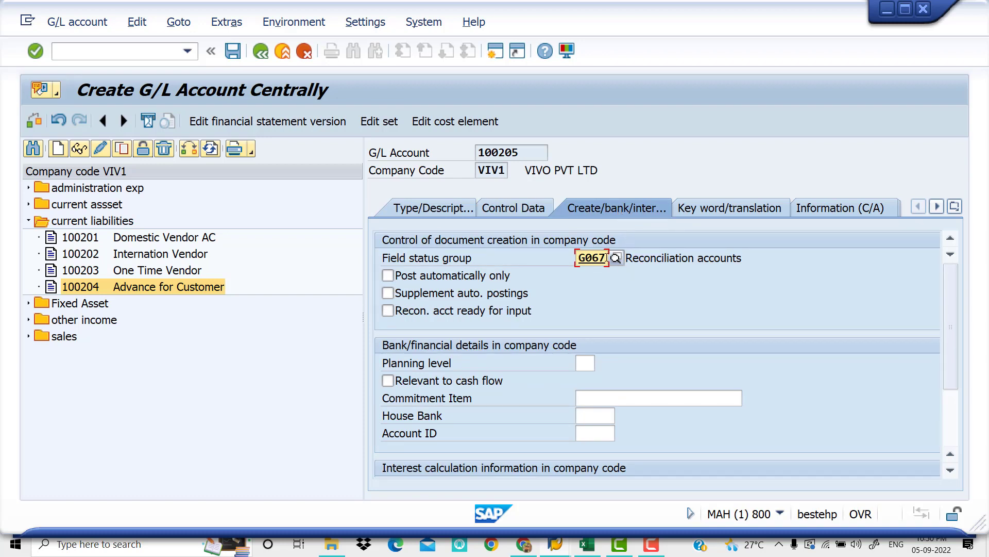
pyautogui.moveTo(607, 257); pyautogui.dragTo(548, 258)
pyautogui.write('G001')
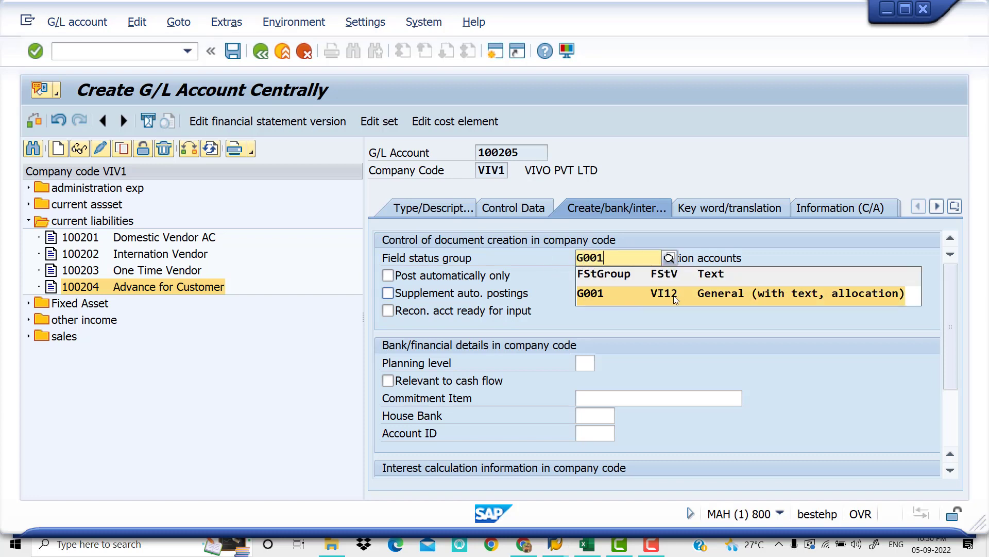
pyautogui.click(677, 294)
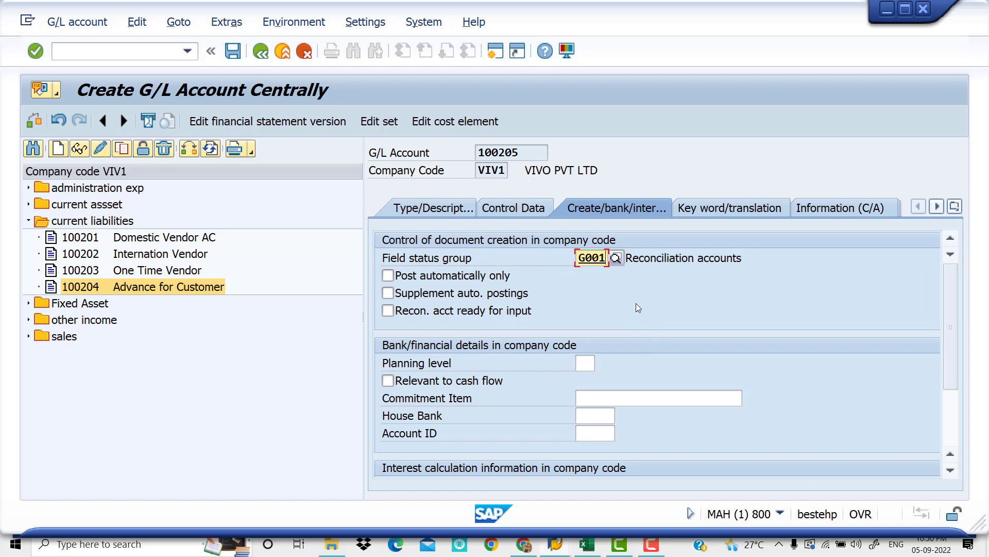
pyautogui.click(236, 52)
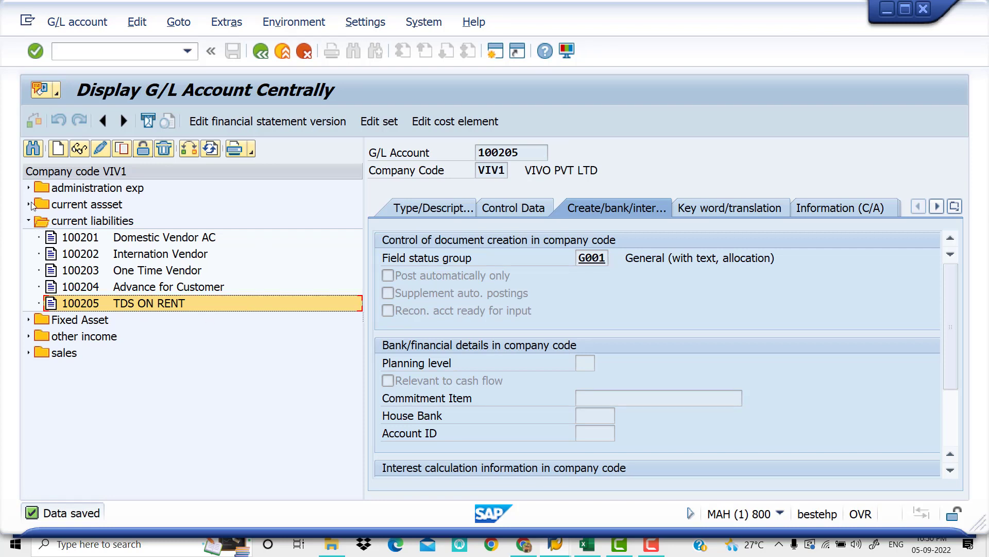
# Review the administration exp accounts, and switch to the Excel checklist to check the step on assigning withholding tax codes in the vendor master
pyautogui.click(29, 220)
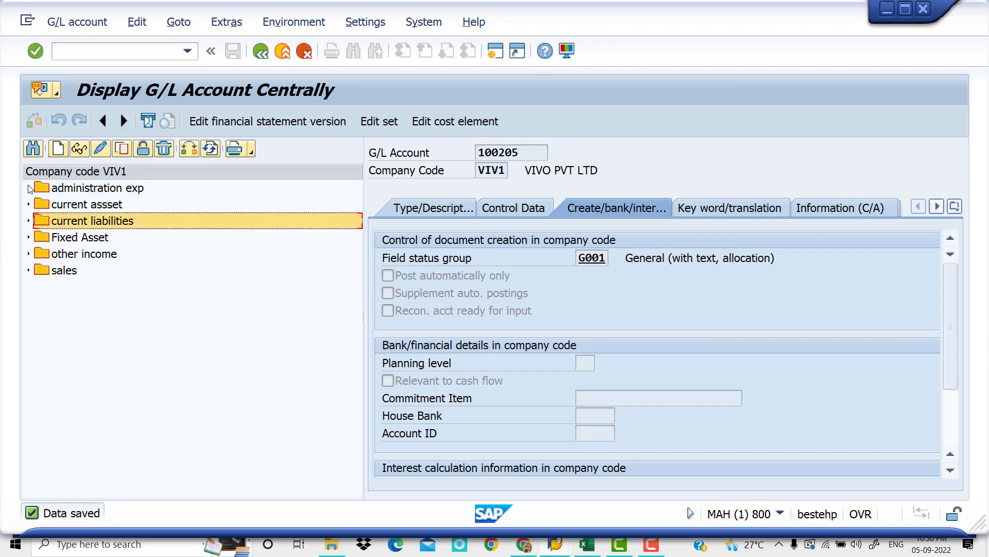
pyautogui.click(29, 188)
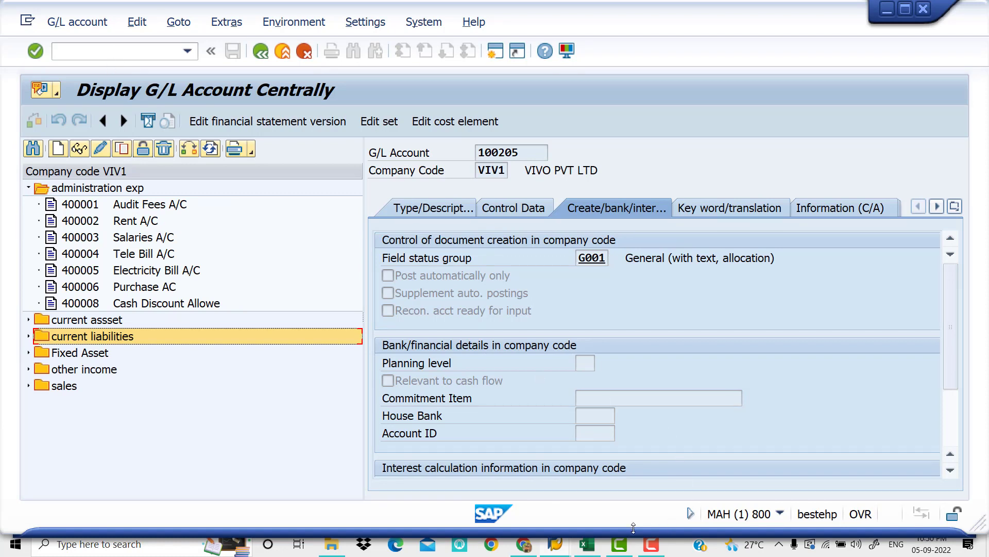
pyautogui.click(583, 548)
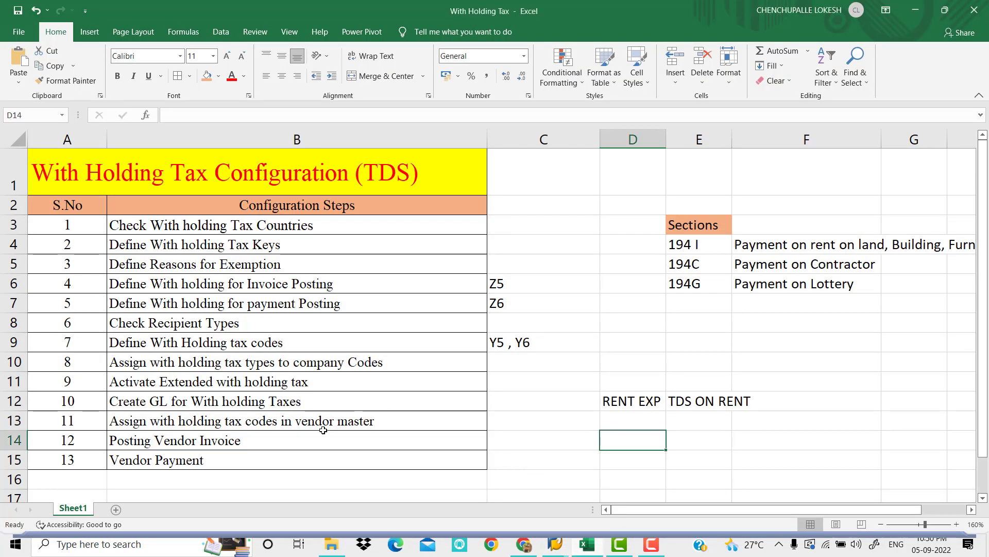
pyautogui.click(348, 441)
pyautogui.click(378, 422)
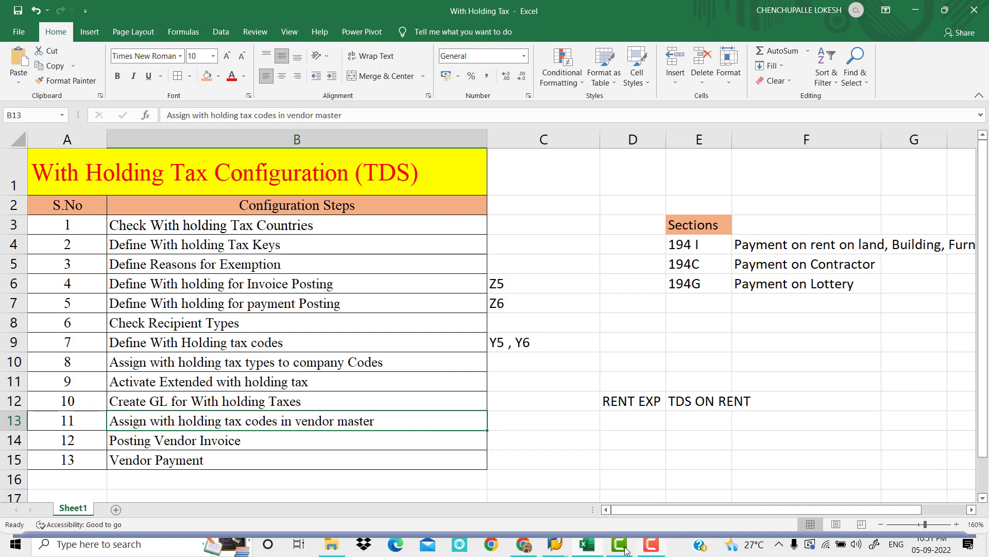
# Switch to SAP and open the customizing project screen with transaction /NSPRO
pyautogui.click(559, 547)
pyautogui.click(589, 499)
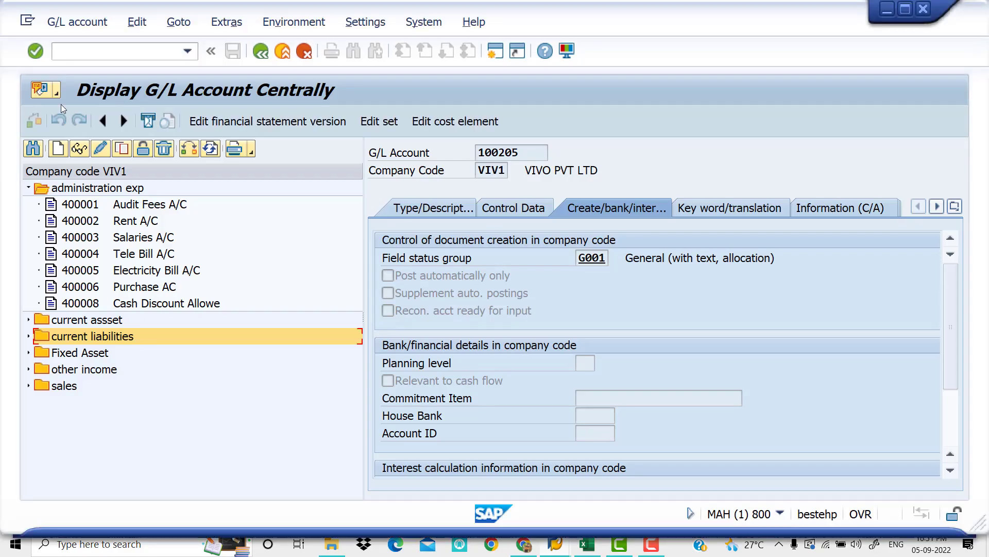
pyautogui.click(131, 54)
pyautogui.write('SPRO')
pyautogui.press('Return')
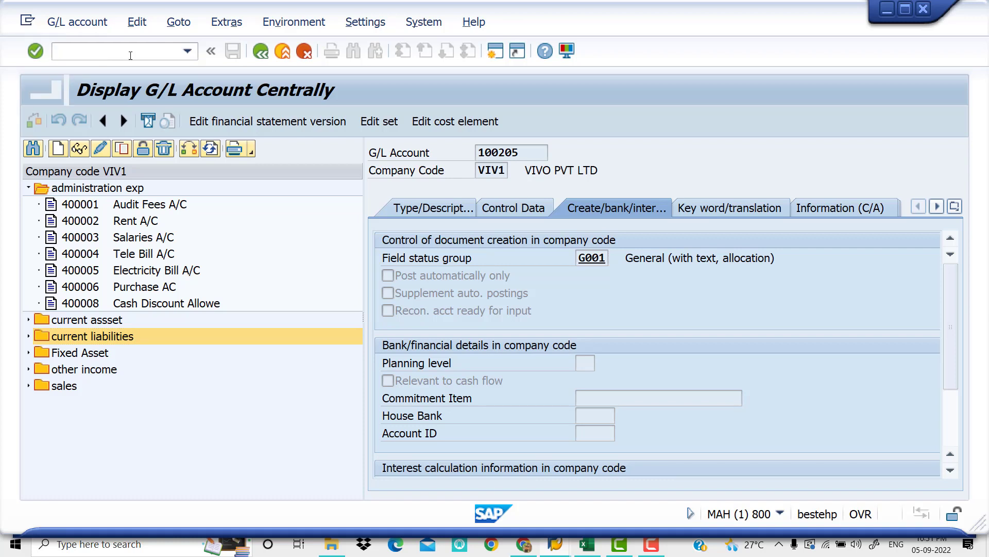
pyautogui.click(132, 53)
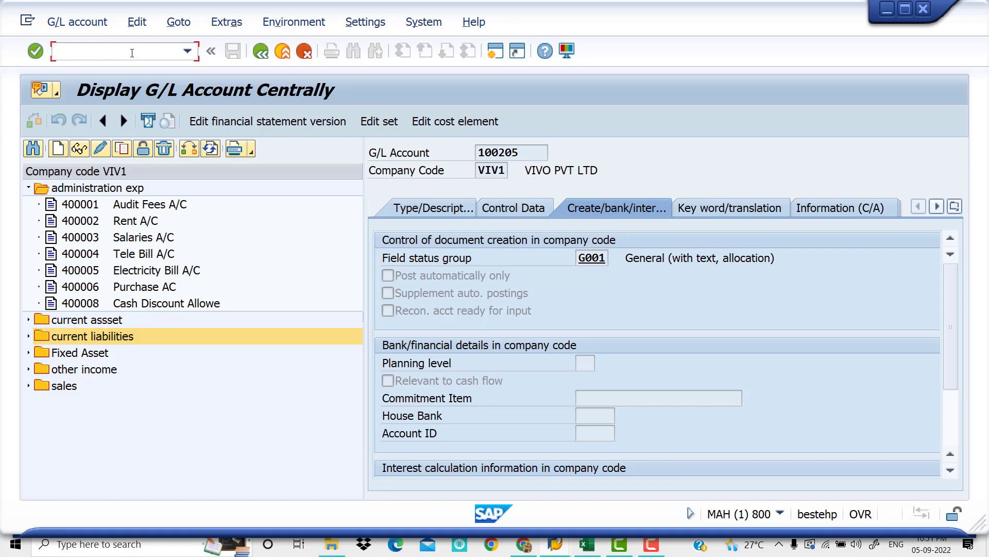
pyautogui.write('/NSPRO')
pyautogui.press('Return')
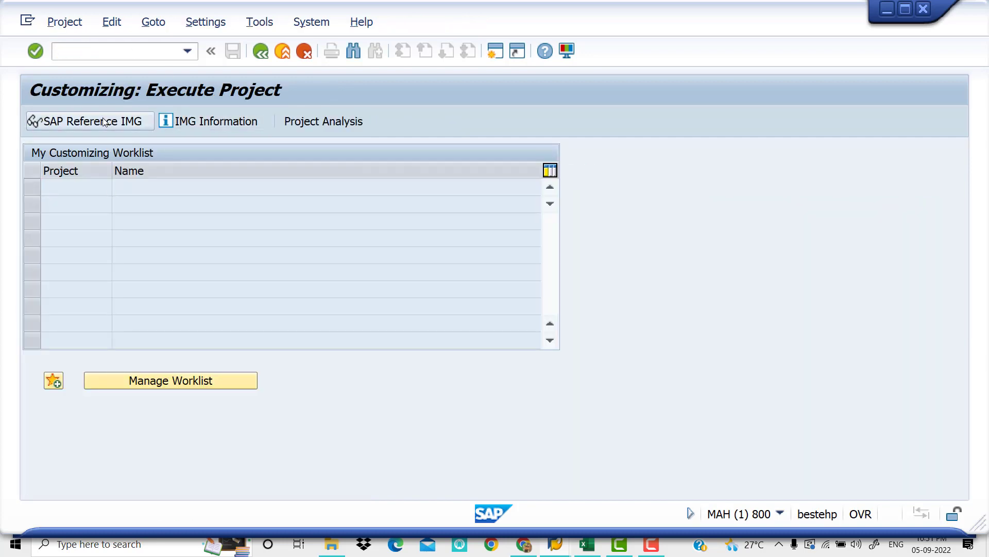
# Open the SAP Reference IMG and expand Financial Accounting (New) down to the contents of Financial Accounting Global Settings (New)
pyautogui.click(103, 121)
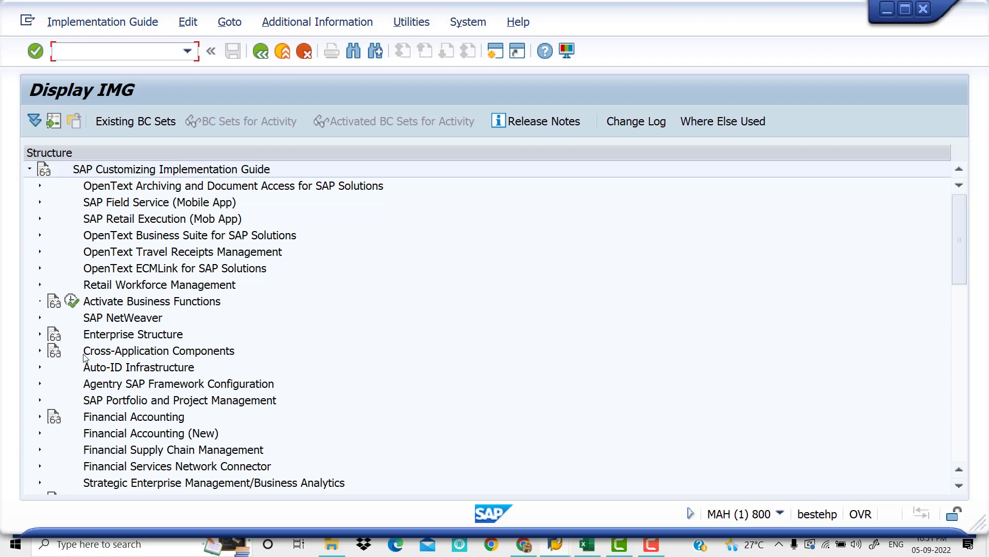
pyautogui.click(40, 435)
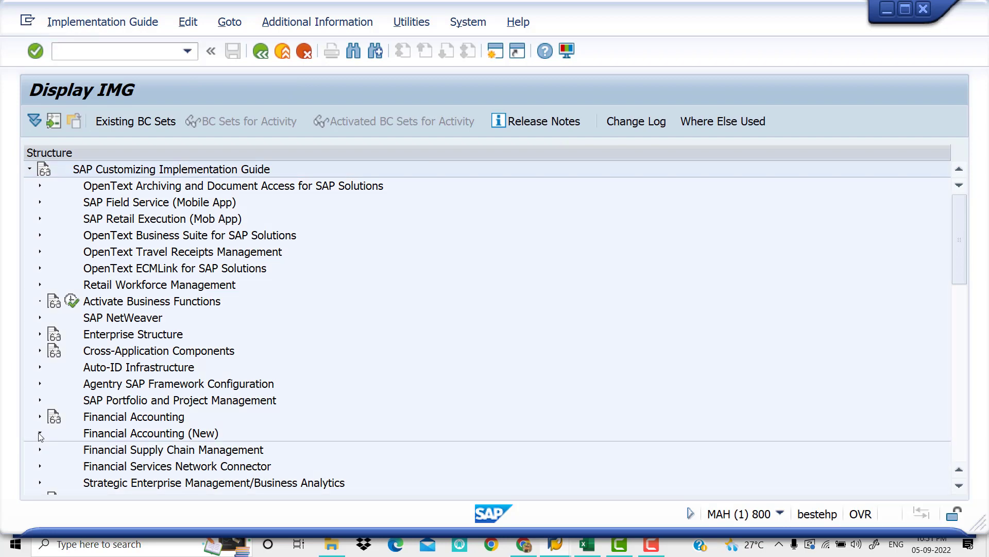
pyautogui.moveTo(959, 249); pyautogui.dragTo(957, 276)
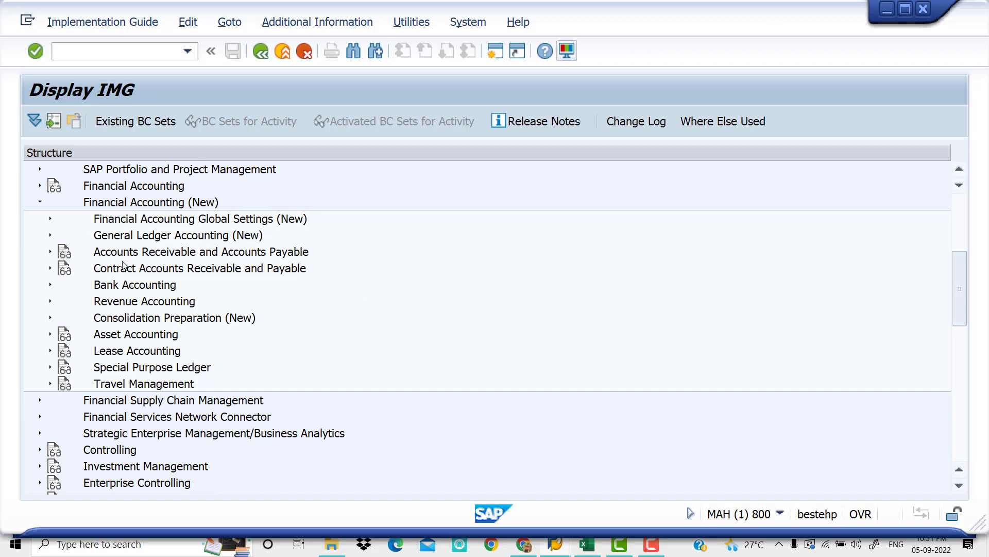
pyautogui.click(51, 219)
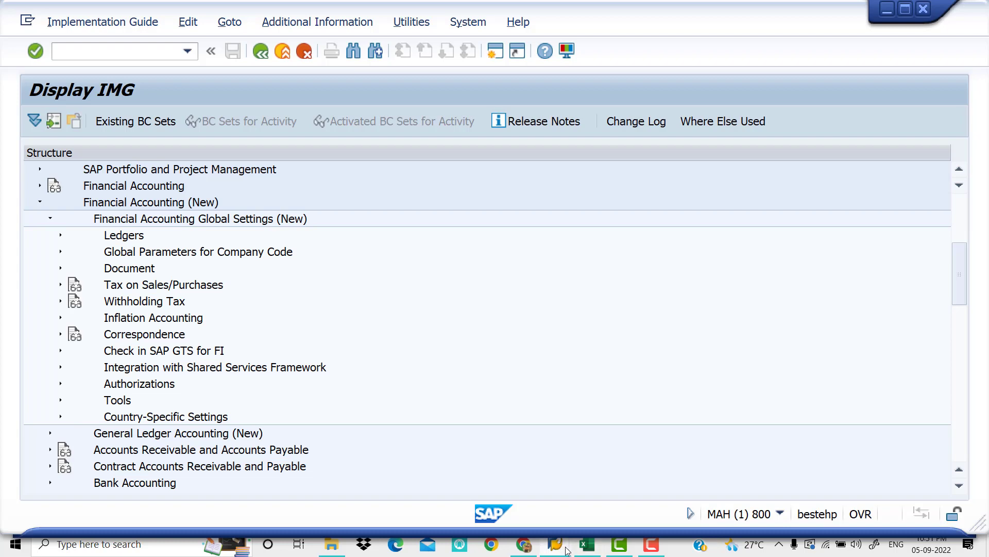
# Check the configuration steps in the Excel checklist and return to the SAP IMG structure
pyautogui.click(587, 545)
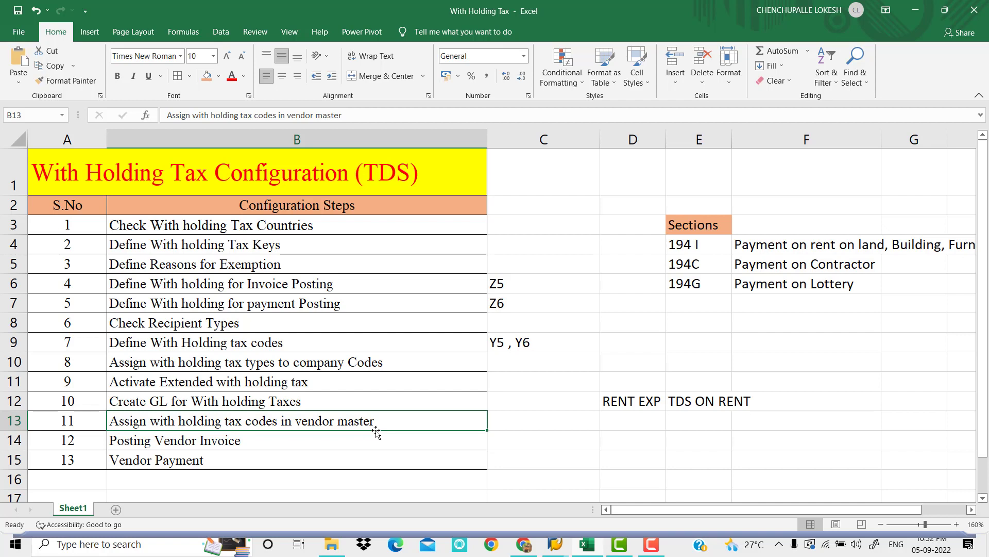
pyautogui.moveTo(557, 543)
pyautogui.click(581, 525)
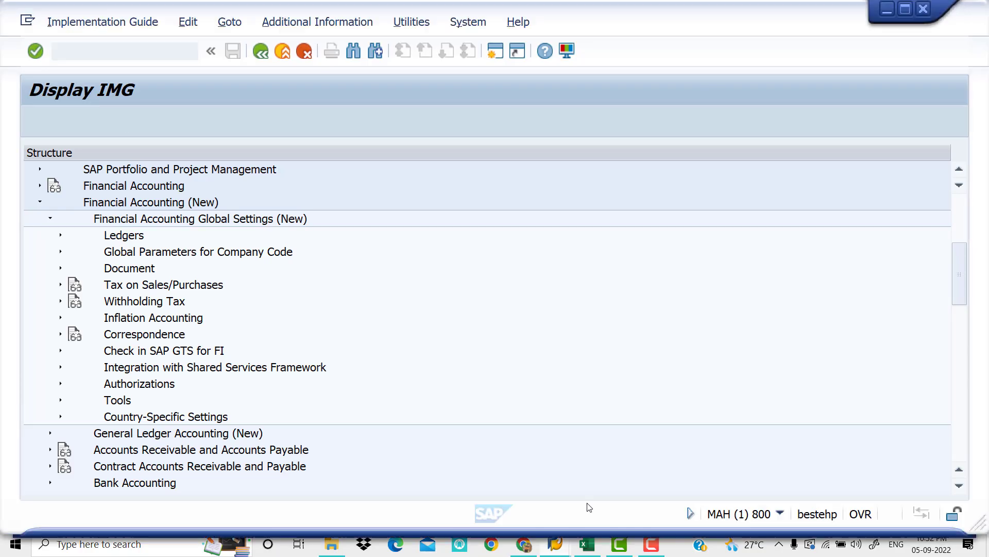
# Expand Withholding Tax down to Extended Withholding Tax and review the activities under Basic Settings
pyautogui.click(60, 299)
pyautogui.click(81, 301)
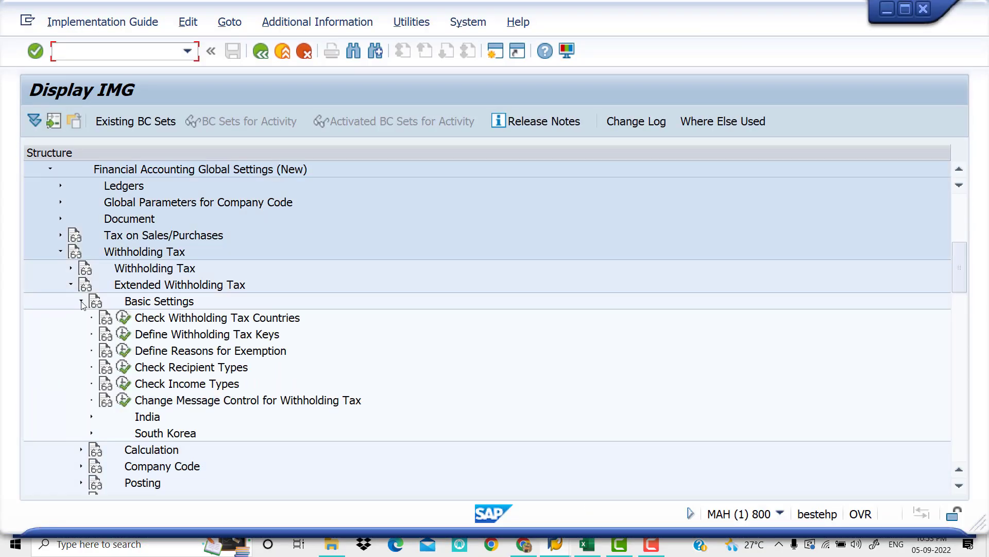
pyautogui.click(81, 301)
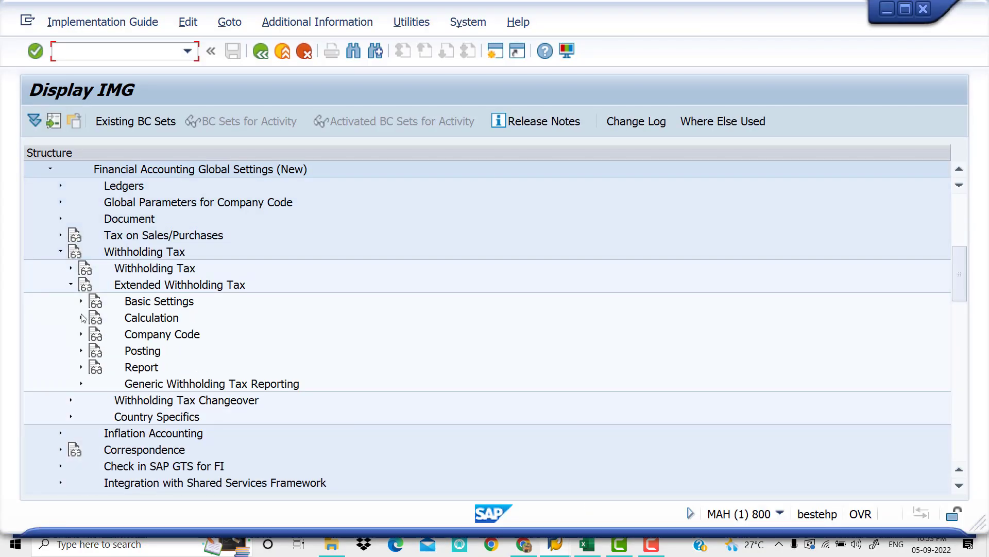
# Review the Calculation activities for tax types, codes, base amounts and minimum/maximum amounts, plus the Company Code activities of Extended Withholding Tax
pyautogui.click(81, 318)
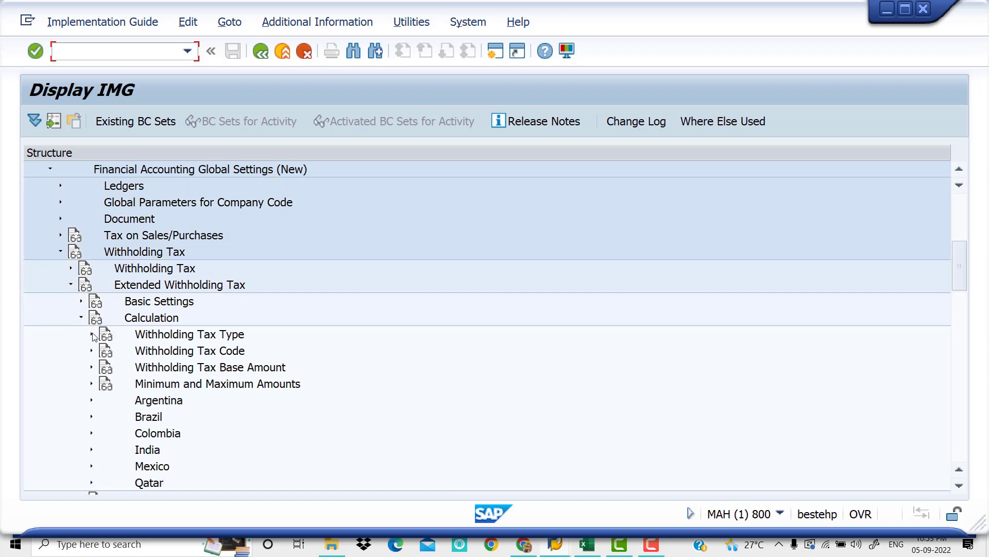
pyautogui.click(92, 335)
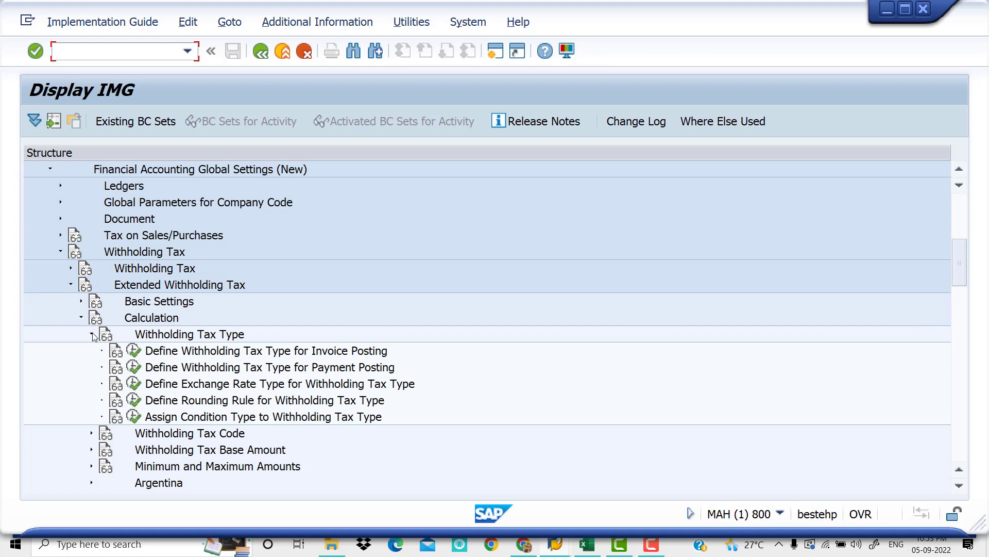
pyautogui.click(92, 334)
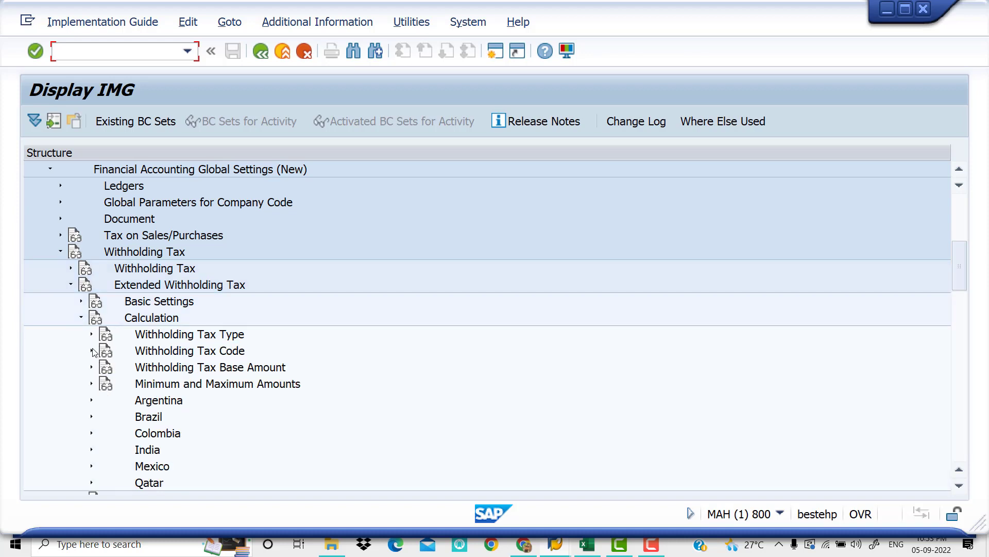
pyautogui.click(92, 351)
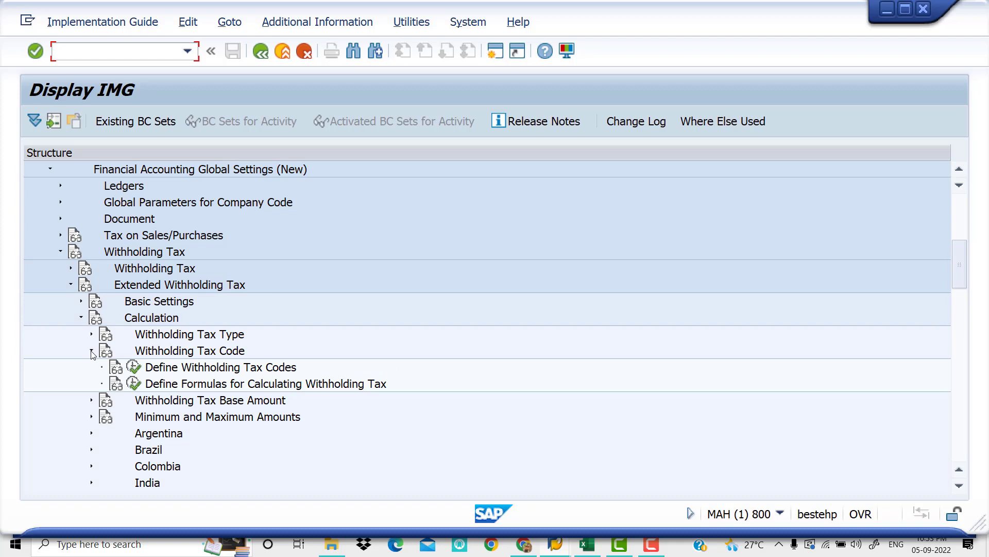
pyautogui.click(92, 352)
pyautogui.click(92, 368)
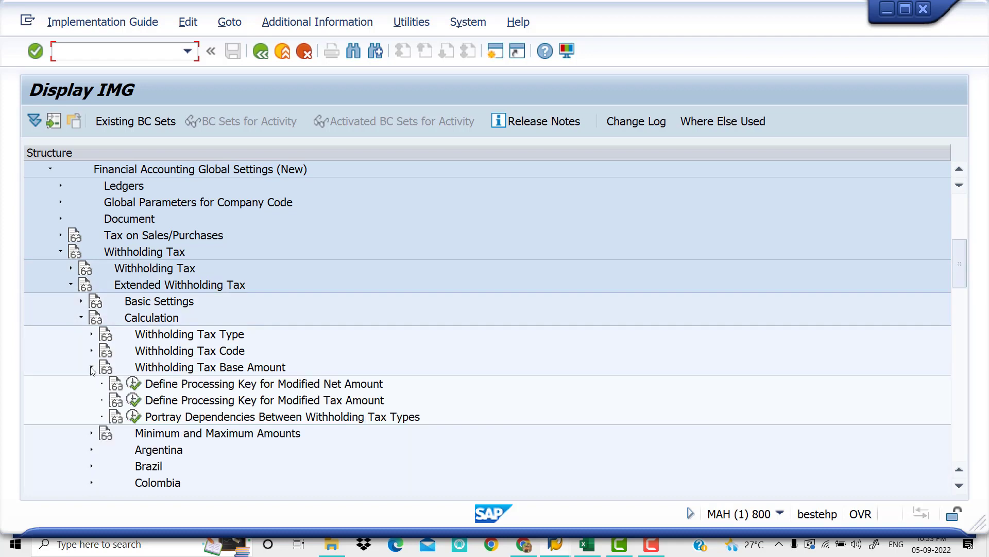
pyautogui.click(91, 368)
pyautogui.click(92, 384)
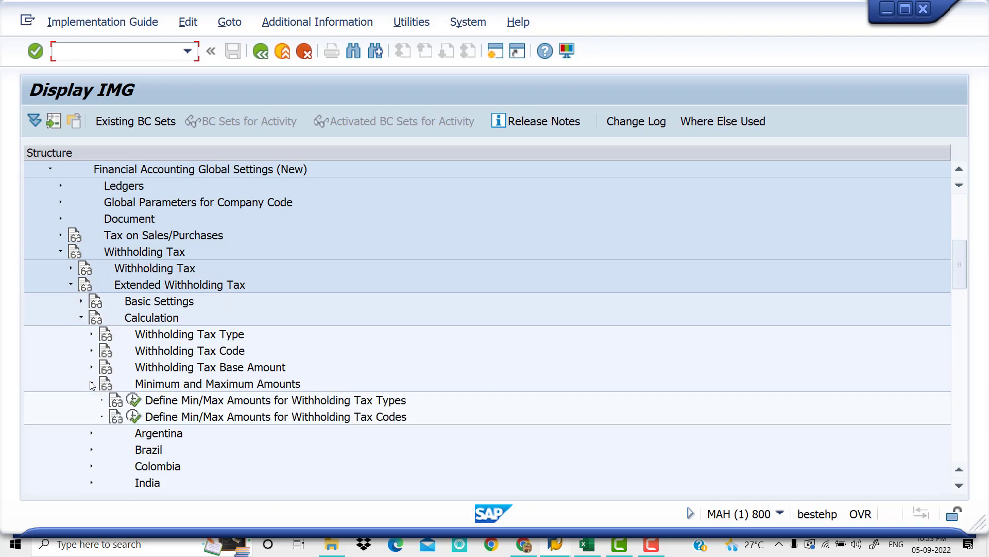
pyautogui.click(92, 385)
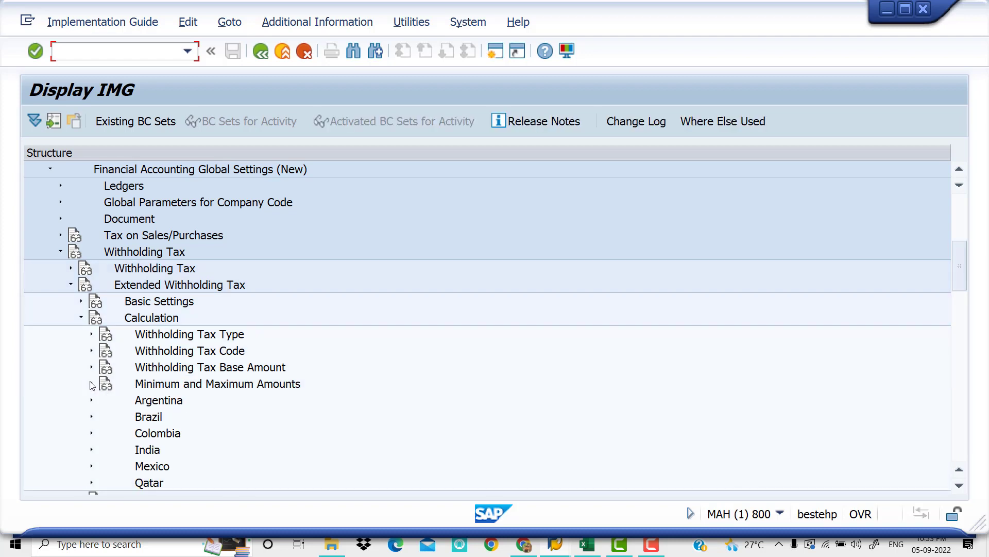
pyautogui.click(82, 319)
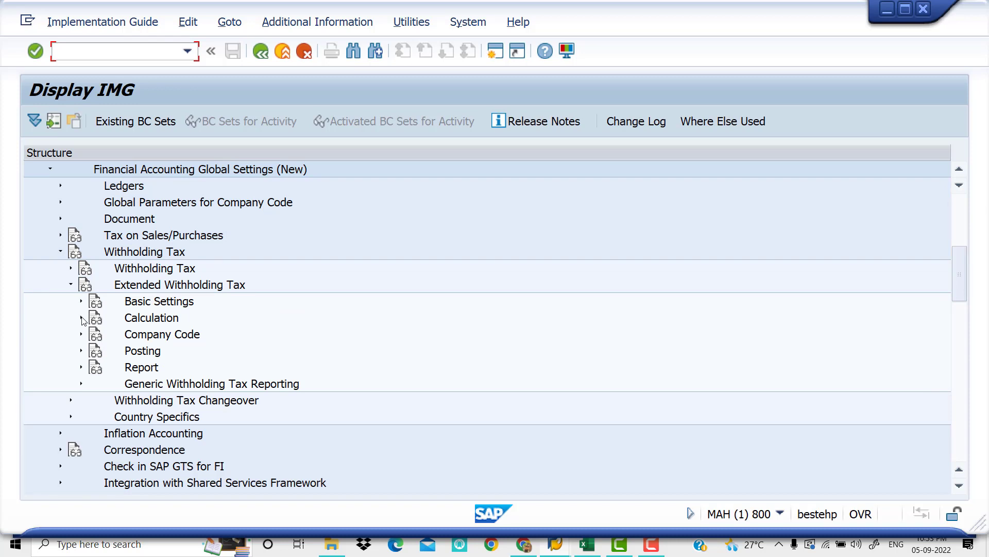
pyautogui.click(81, 335)
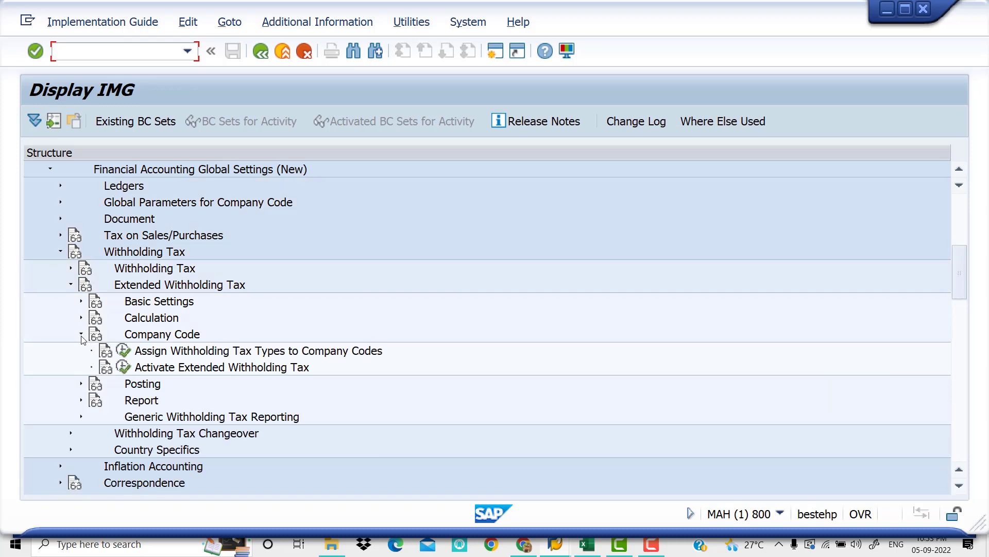
pyautogui.click(81, 335)
# Execute Define Accounts for Withholding Tax to be Paid Over, under Posting > Accounts for Withholding Tax, for chart of accounts VIV9
pyautogui.click(82, 351)
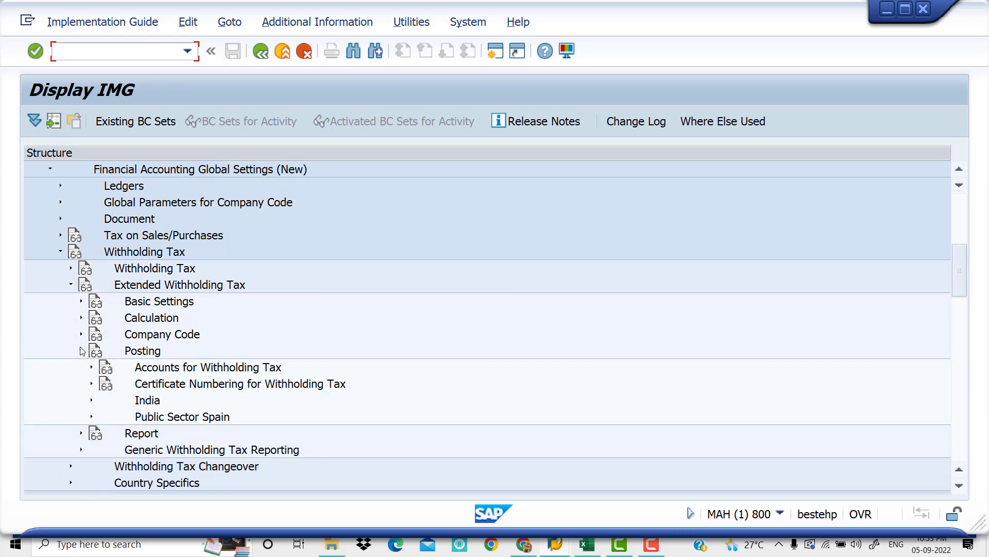
pyautogui.click(92, 368)
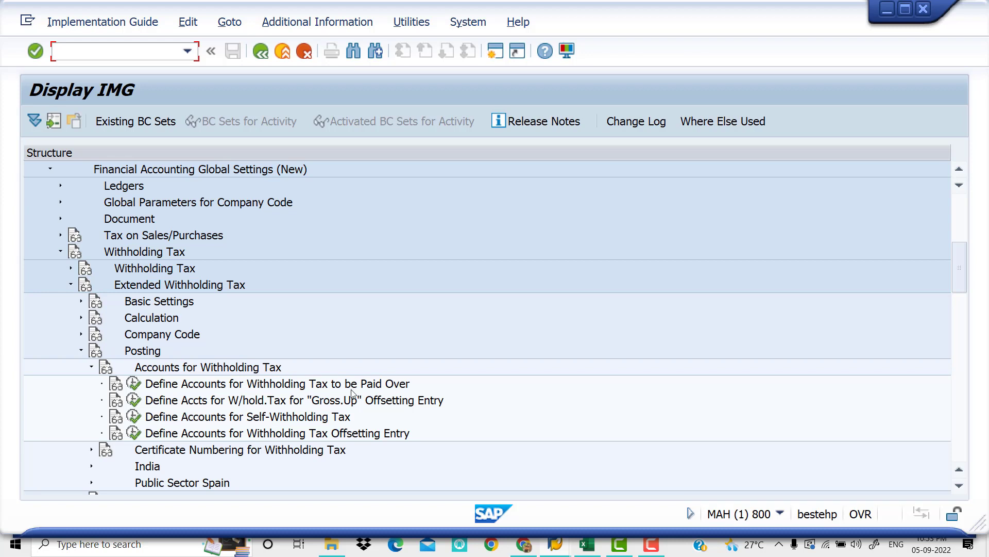
pyautogui.click(133, 384)
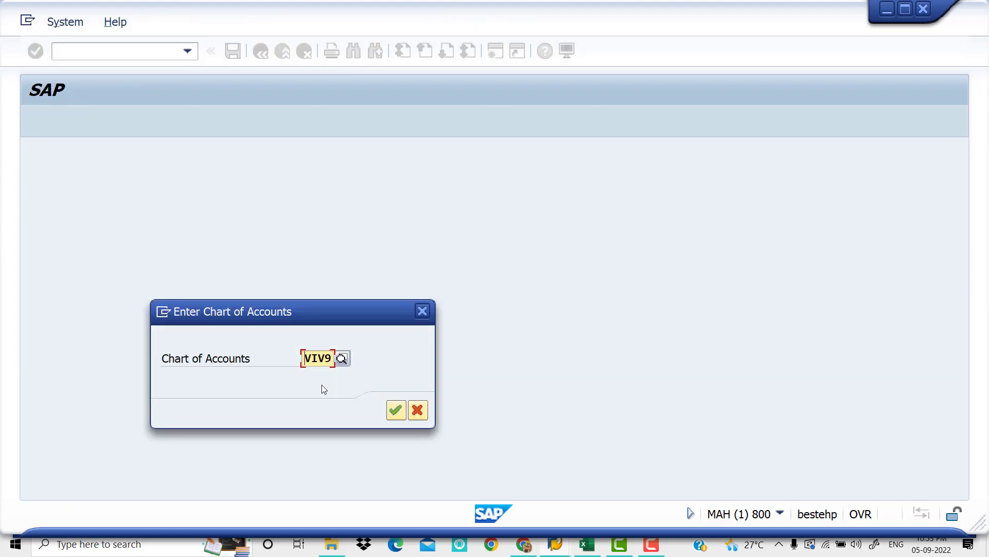
pyautogui.click(395, 411)
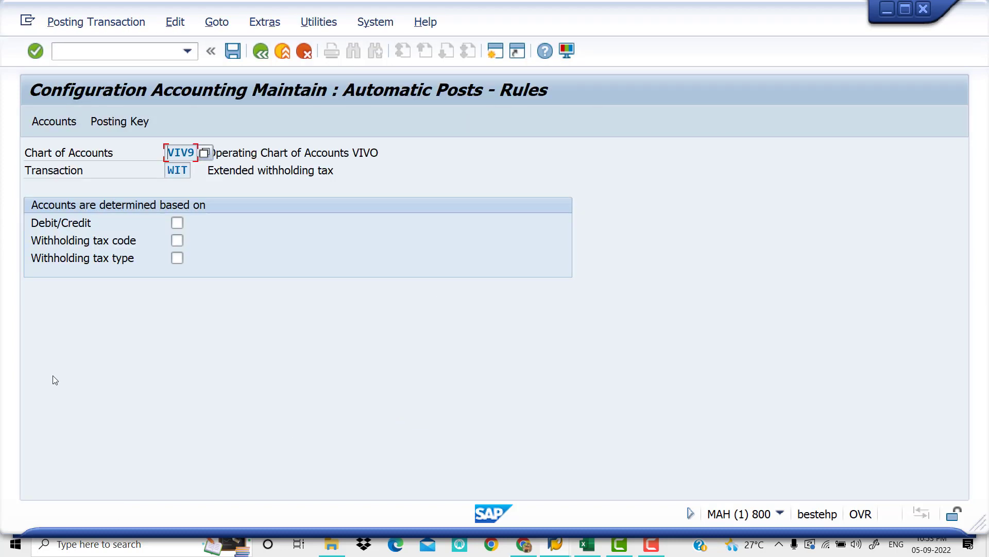
# Base the account determination for transaction WIT on withholding tax code and withholding tax type, and save the rules
pyautogui.click(182, 243)
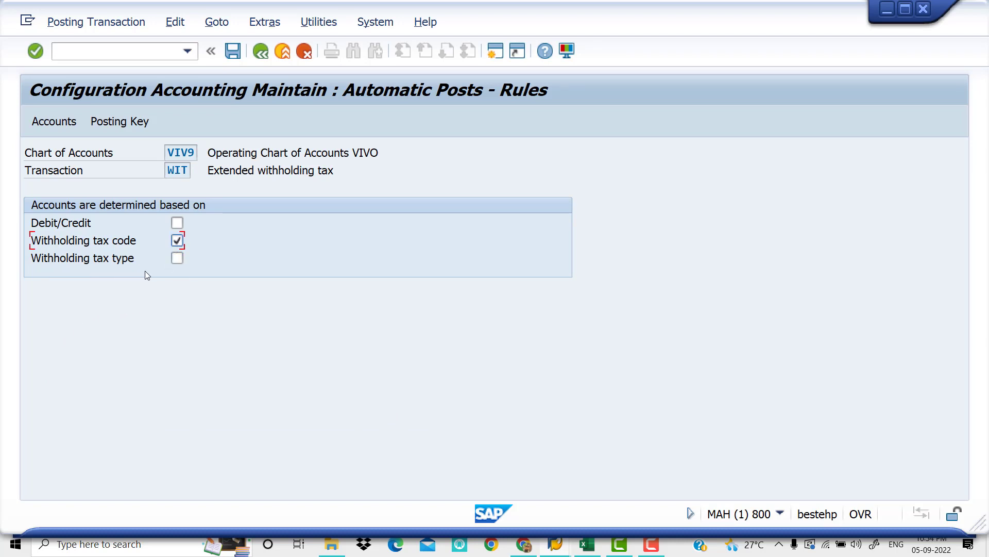
pyautogui.click(176, 261)
pyautogui.click(108, 122)
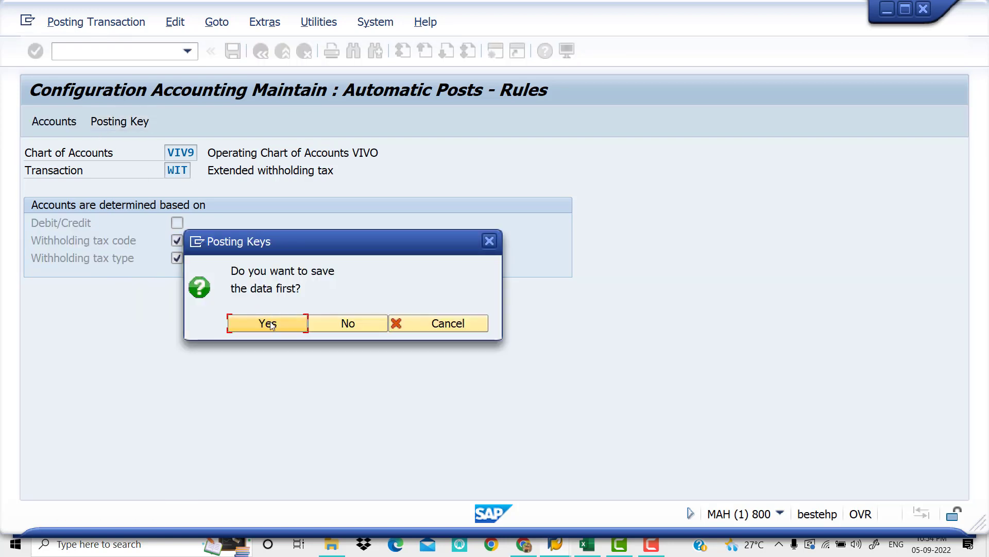
pyautogui.click(272, 324)
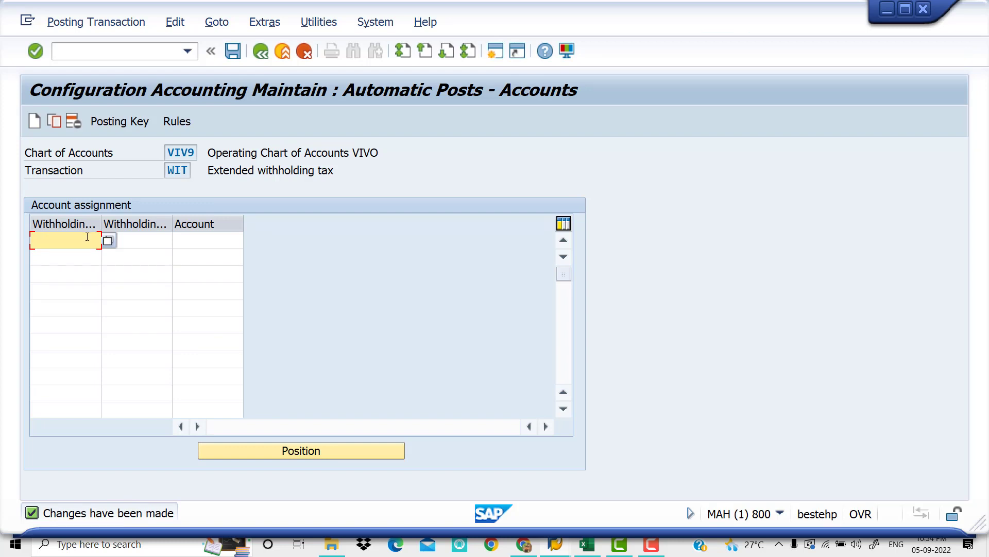
# Enter withholding tax type Z5 in the first account assignment row and check the matching tax code in the Excel checklist
pyautogui.write('Z5')
pyautogui.click(123, 236)
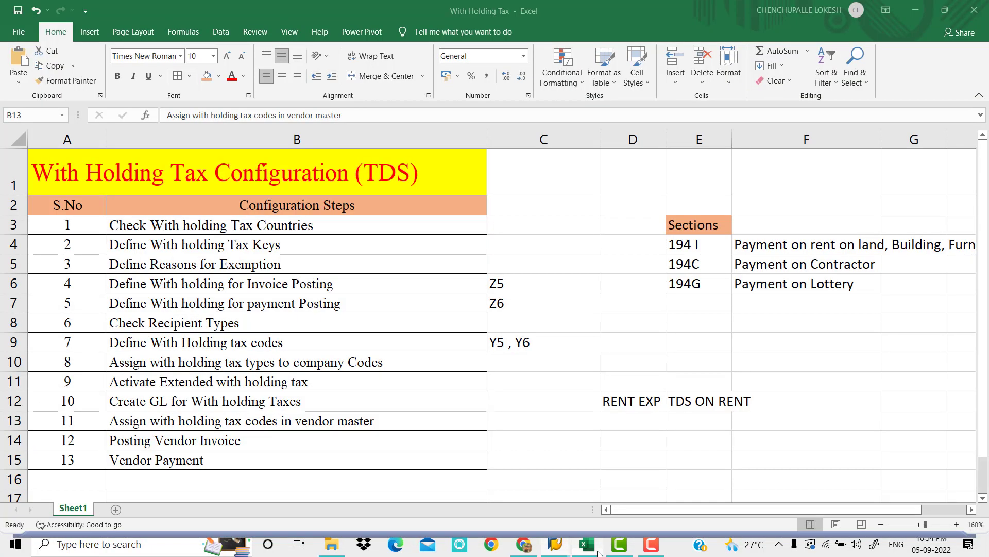
pyautogui.click(588, 545)
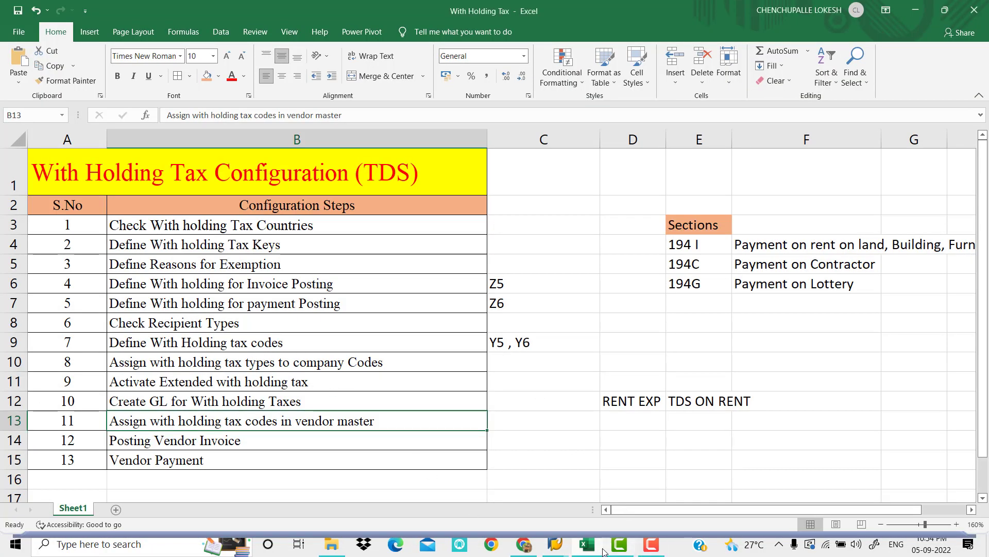
pyautogui.moveTo(557, 545)
pyautogui.click(567, 498)
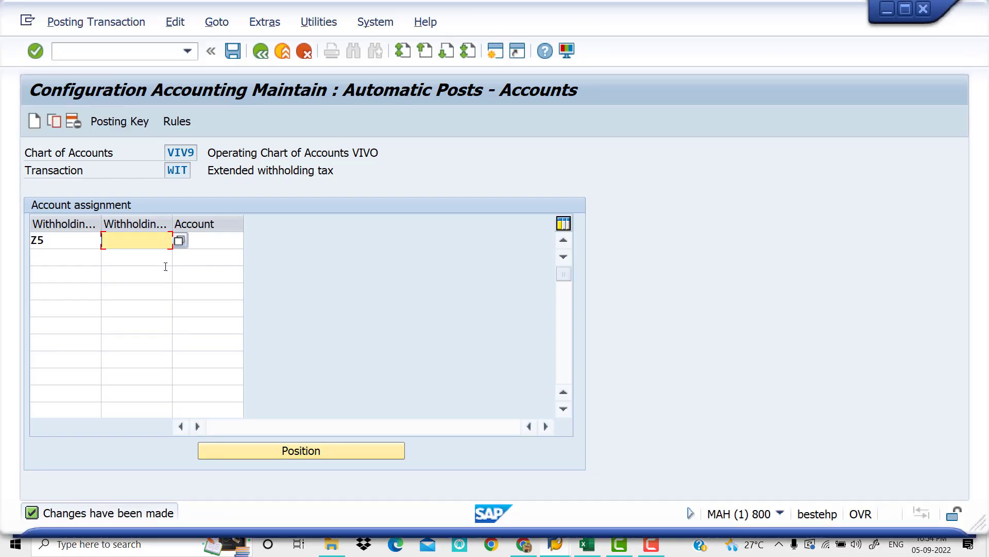
# Set the Z5 row's withholding tax code to Y5 (194 I Rent on Building for Invoice), selecting it from the available codes
pyautogui.write('y5')
pyautogui.press('BackSpace')
pyautogui.press('BackSpace')
pyautogui.write('Y5')
pyautogui.click(178, 243)
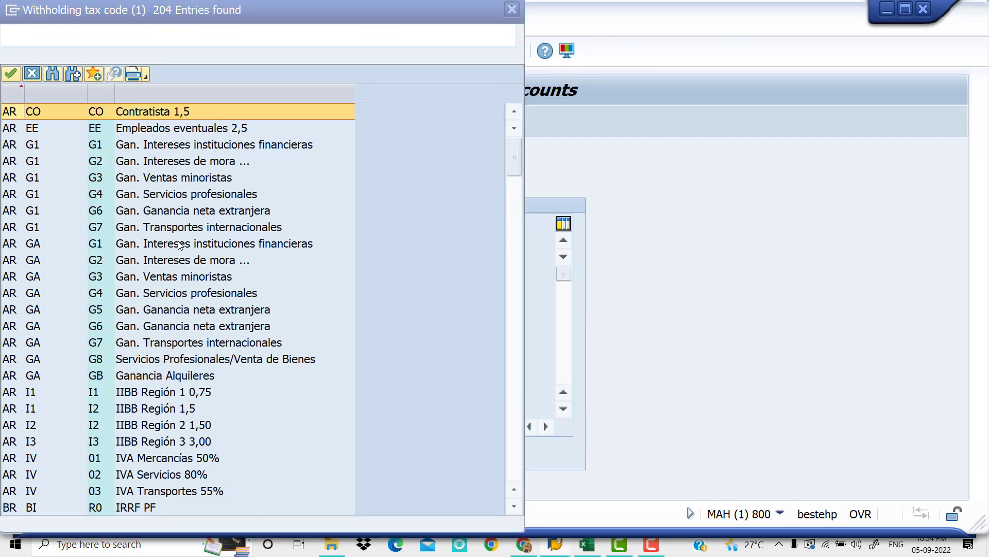
pyautogui.scroll(-5, 167, 331)
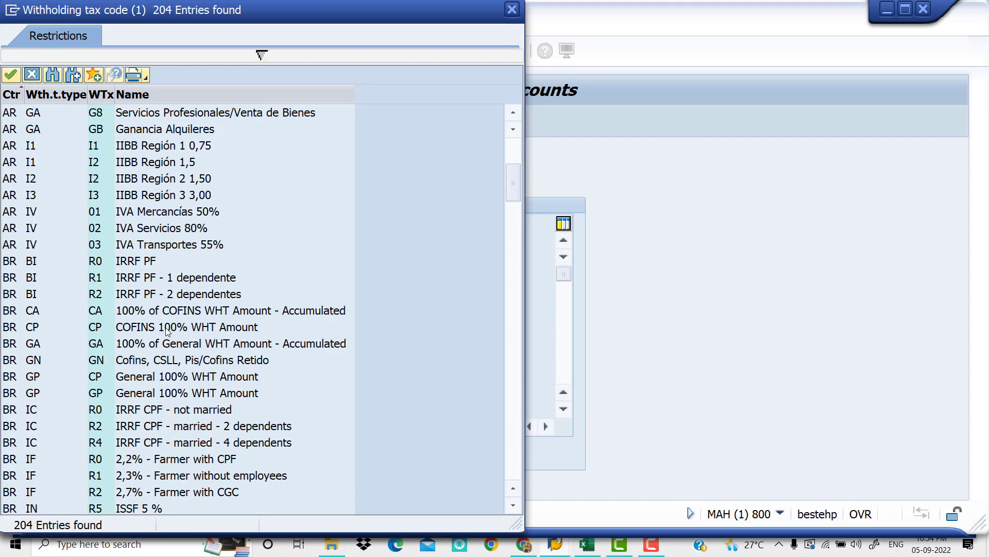
pyautogui.scroll(-18, 166, 333)
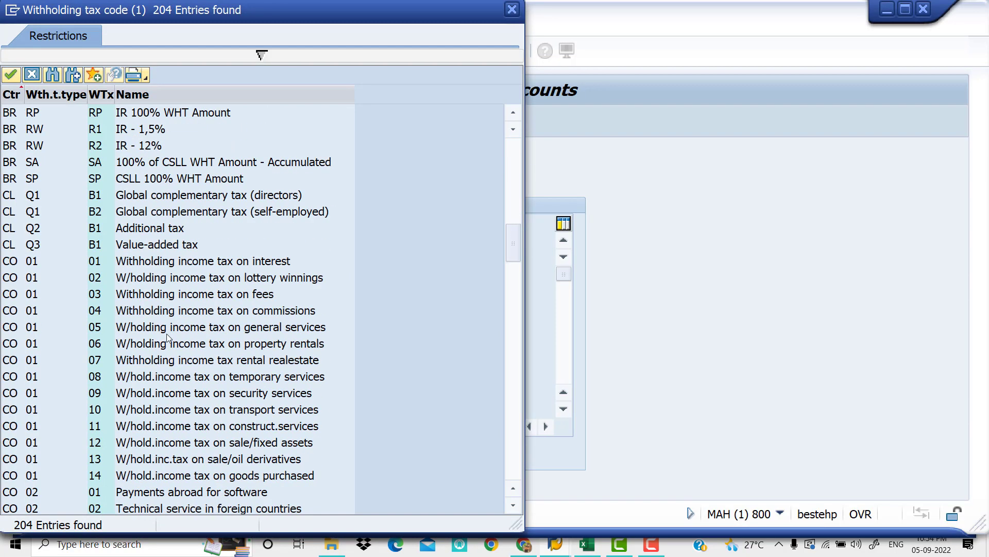
pyautogui.scroll(-15, 168, 335)
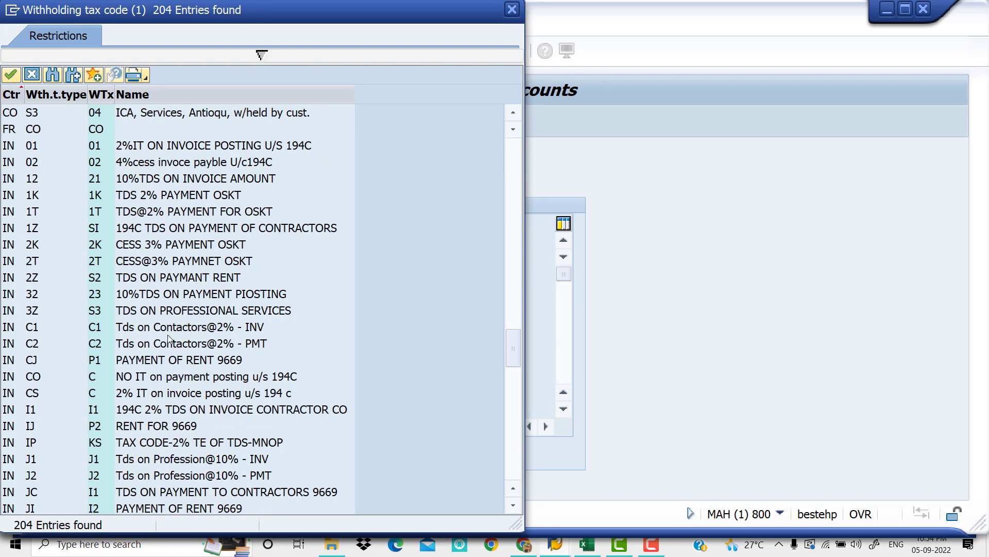
pyautogui.scroll(-9, 168, 335)
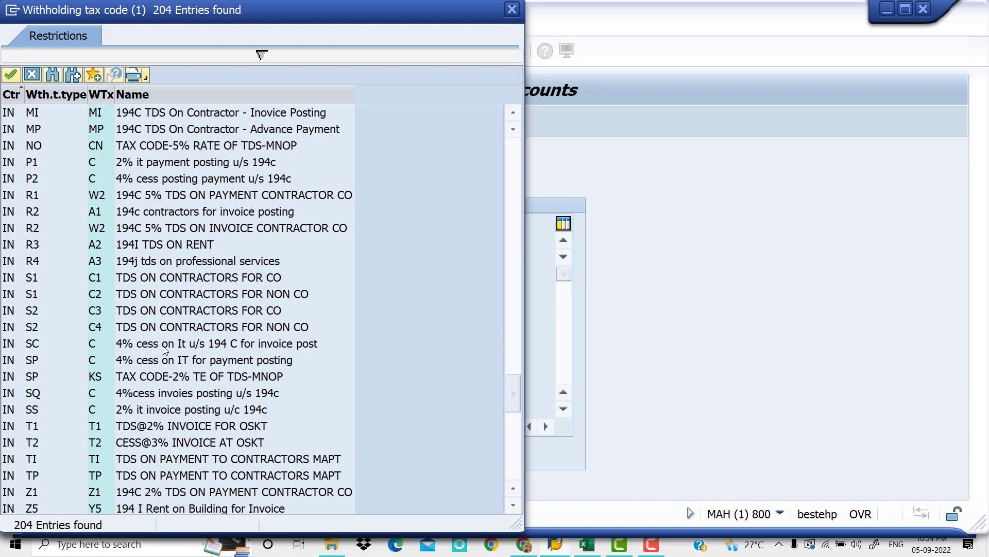
pyautogui.scroll(-1, 165, 350)
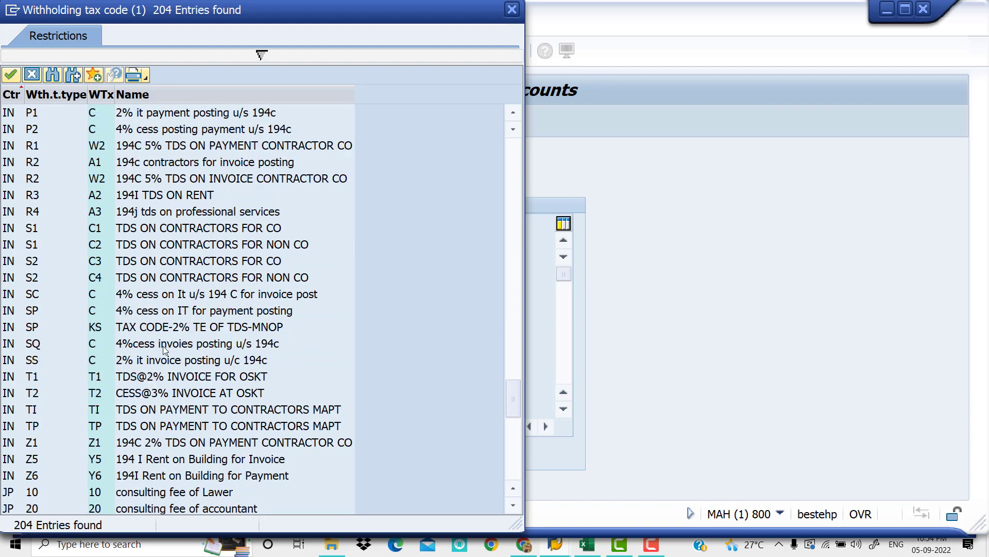
pyautogui.click(96, 463)
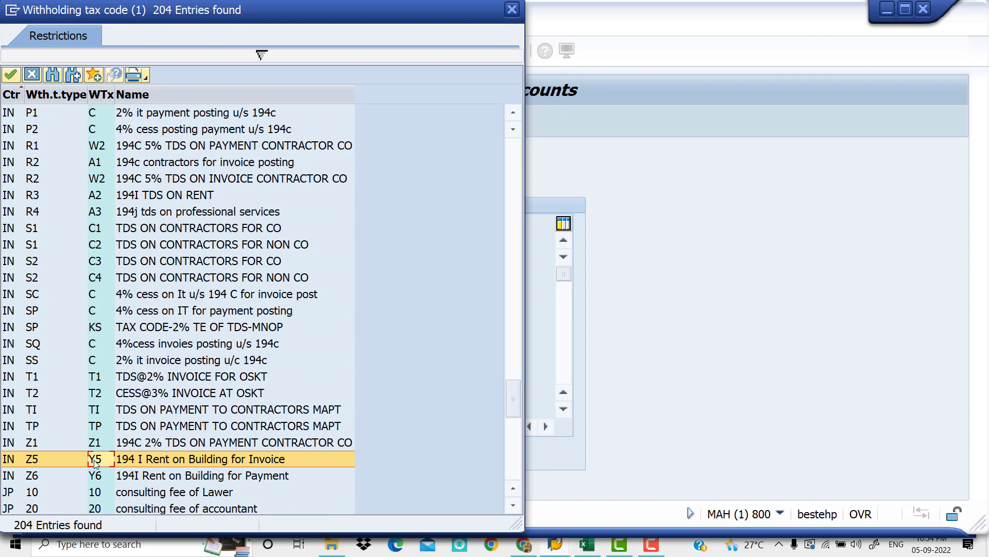
pyautogui.doubleClick(95, 460)
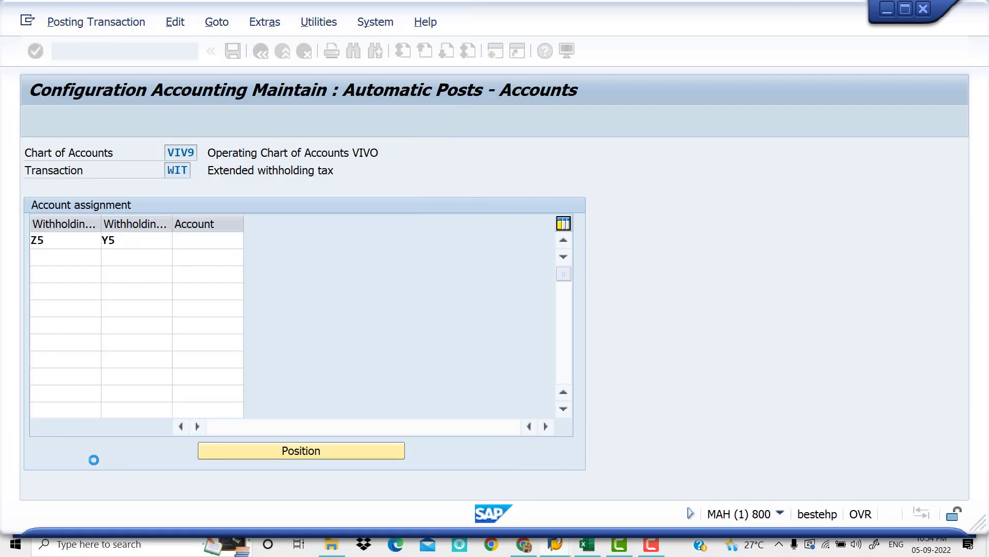
# Assign G/L account 100205 (TDS ON RENT) to the Z5/Y5 row, selecting it from the accounts of chart VIV9
pyautogui.click(219, 241)
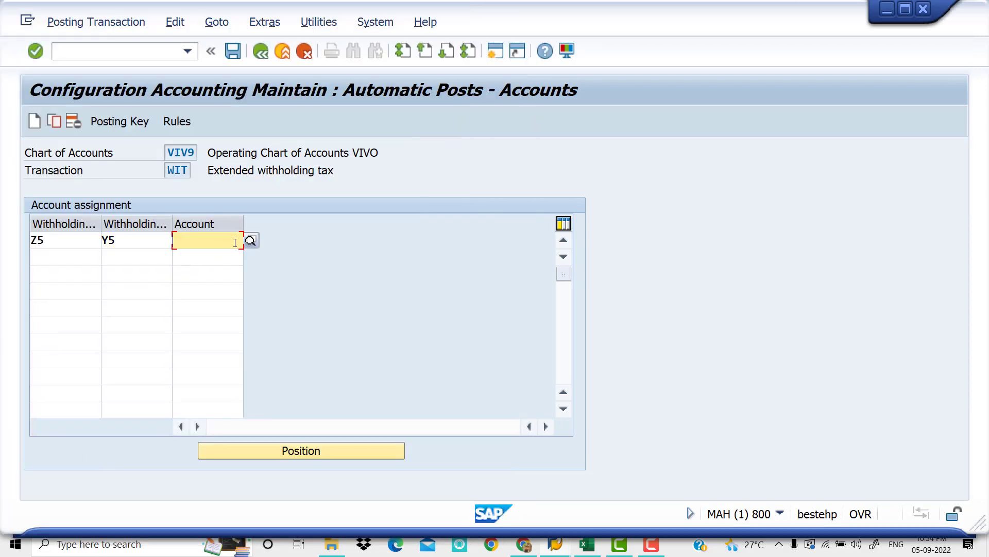
pyautogui.click(253, 240)
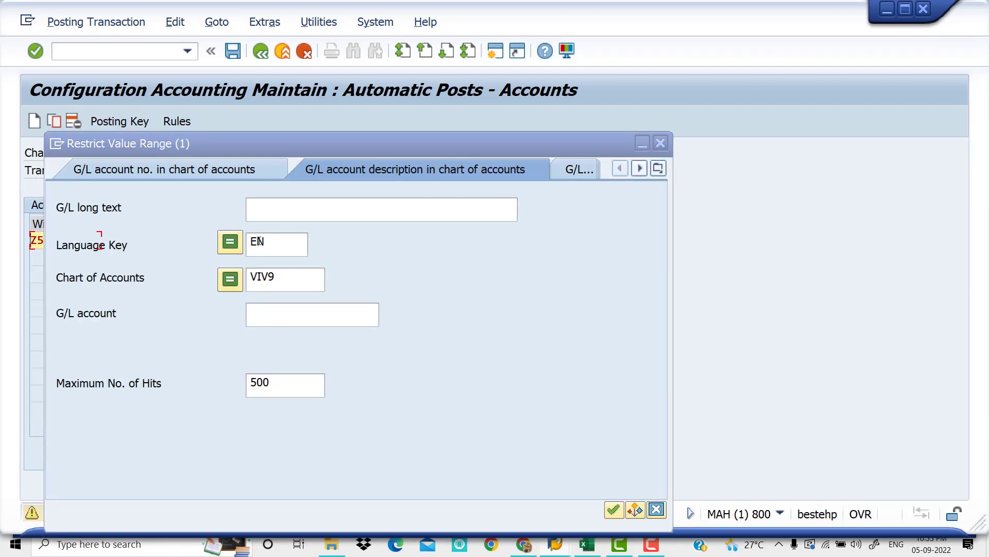
pyautogui.click(291, 306)
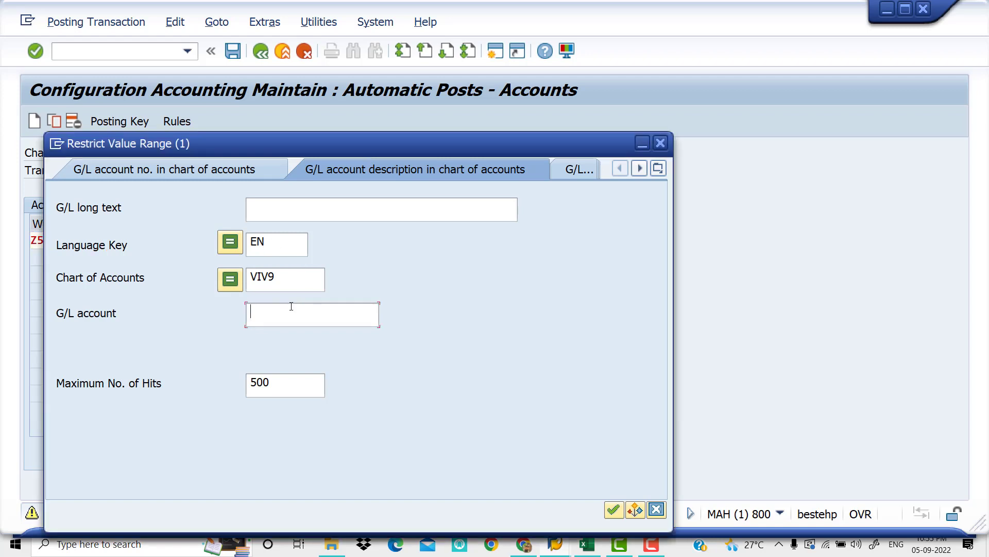
pyautogui.press('Return')
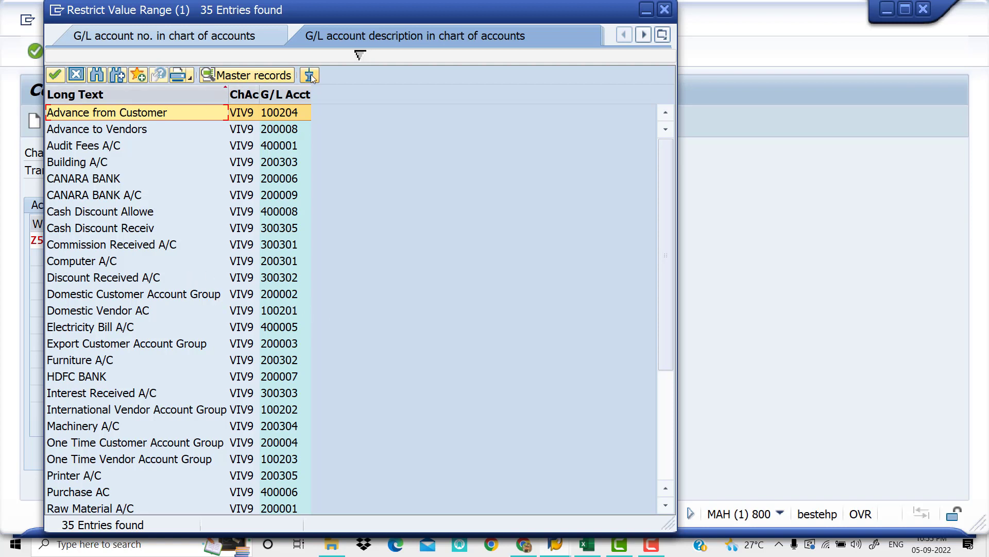
pyautogui.moveTo(331, 8); pyautogui.dragTo(578, 10)
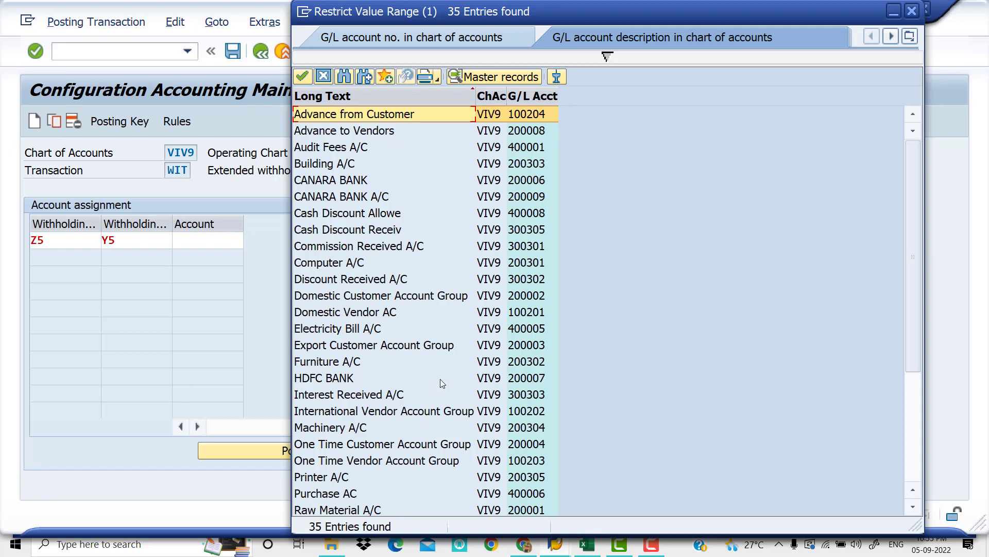
pyautogui.scroll(-3, 440, 378)
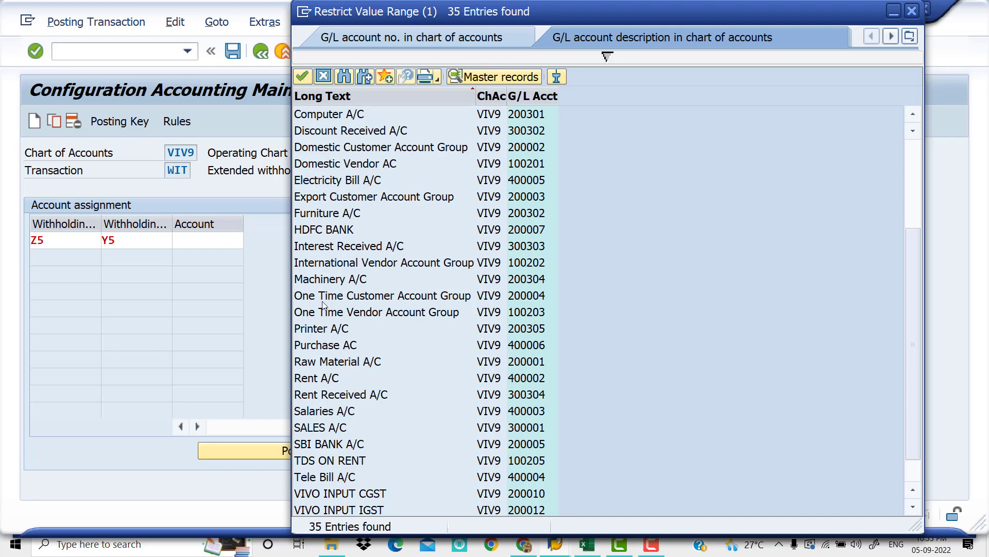
pyautogui.scroll(-1, 534, 392)
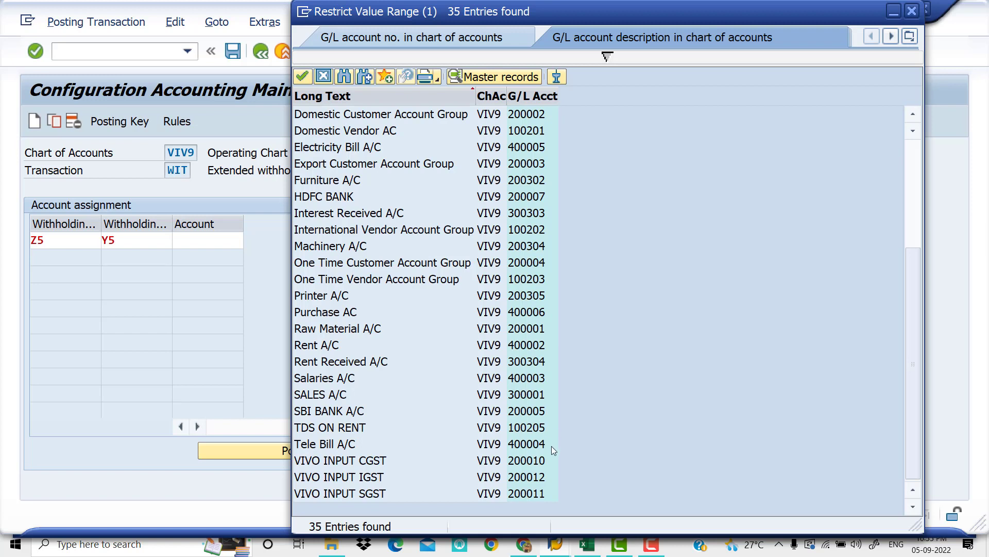
pyautogui.click(517, 428)
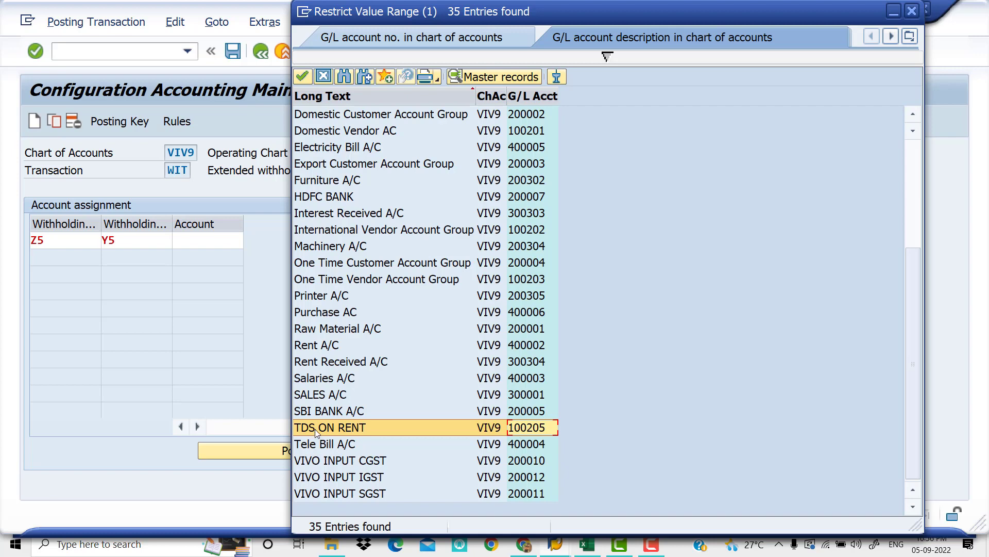
pyautogui.doubleClick(508, 427)
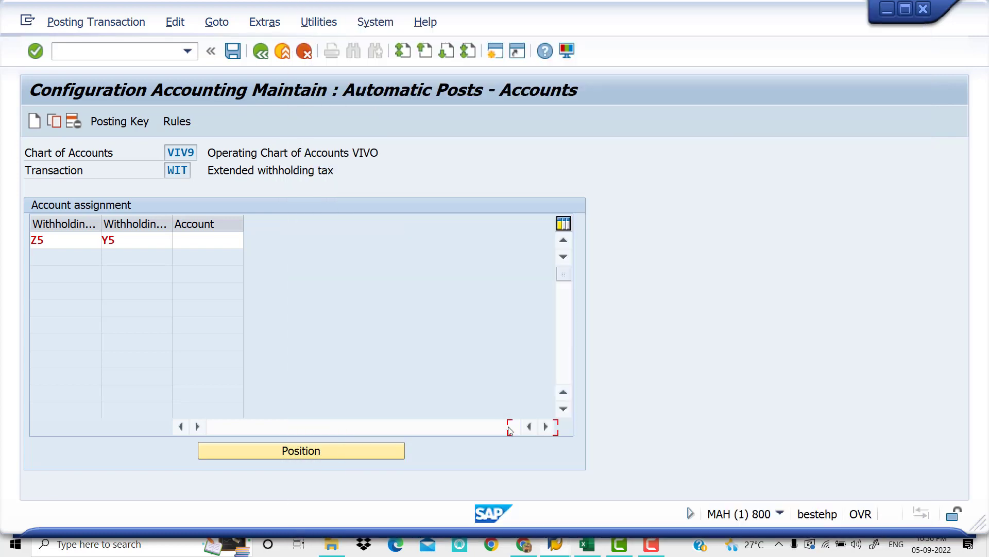
# Try to select withholding tax type Z6 (Rent on Building for Payment 10%) for the second account assignment row
pyautogui.click(83, 251)
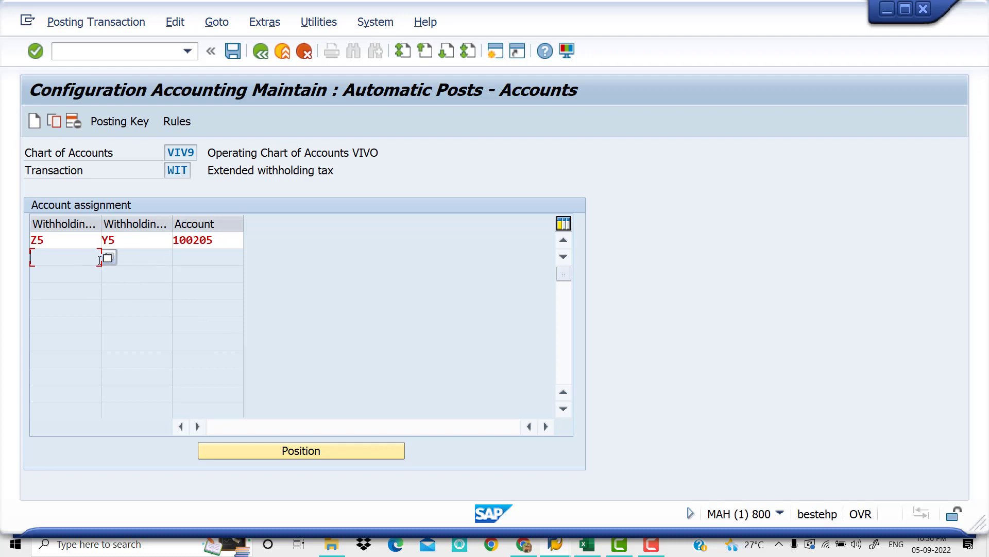
pyautogui.click(107, 258)
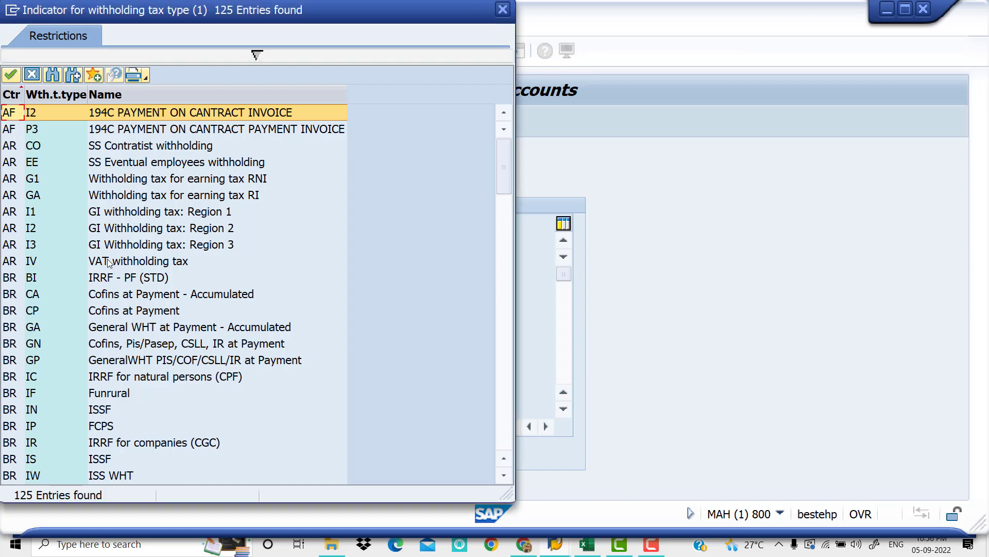
pyautogui.scroll(-20, 128, 263)
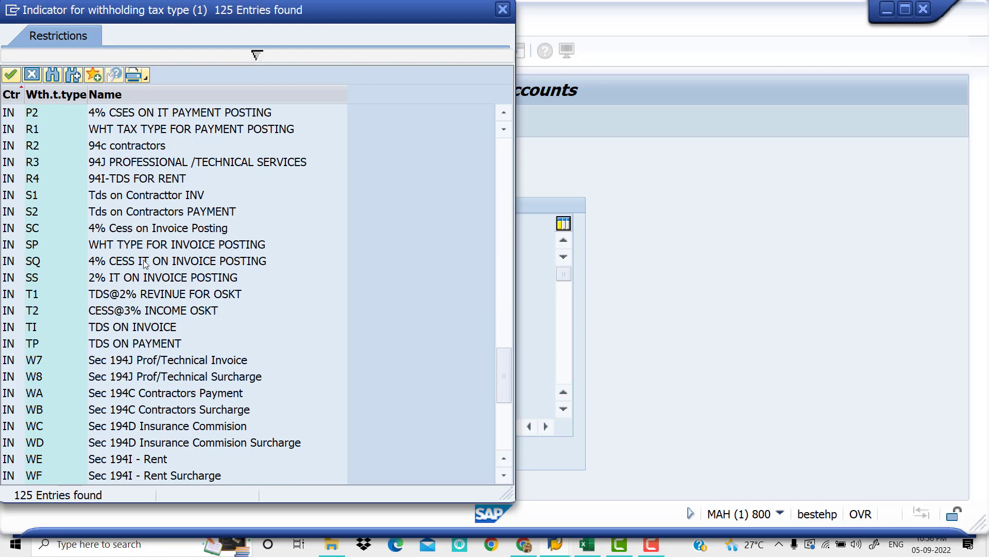
pyautogui.scroll(-6, 145, 263)
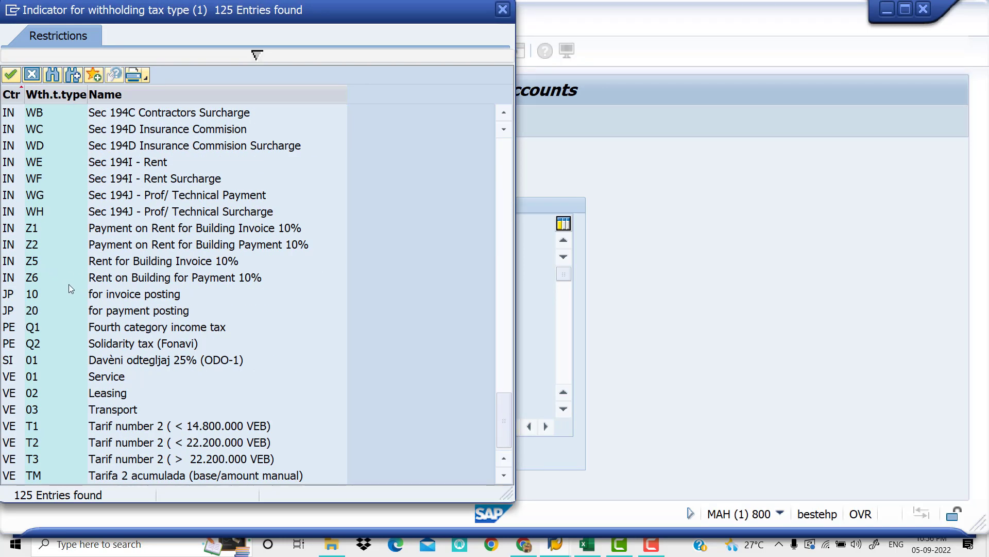
pyautogui.doubleClick(99, 281)
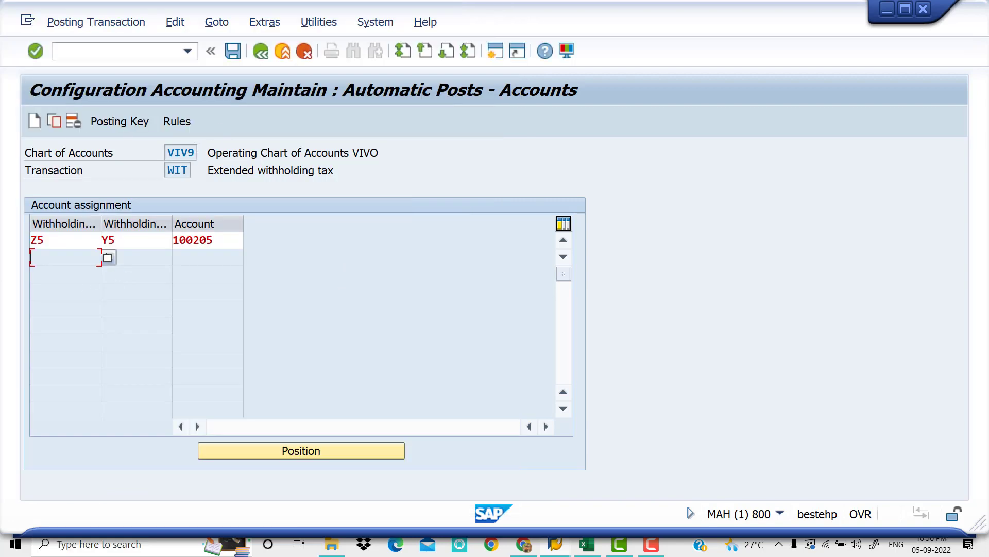
# Save the Z5 assignment under customizing request MAHK910662 and enter tax type Z6 with tax code Y6 in the second row
pyautogui.click(233, 53)
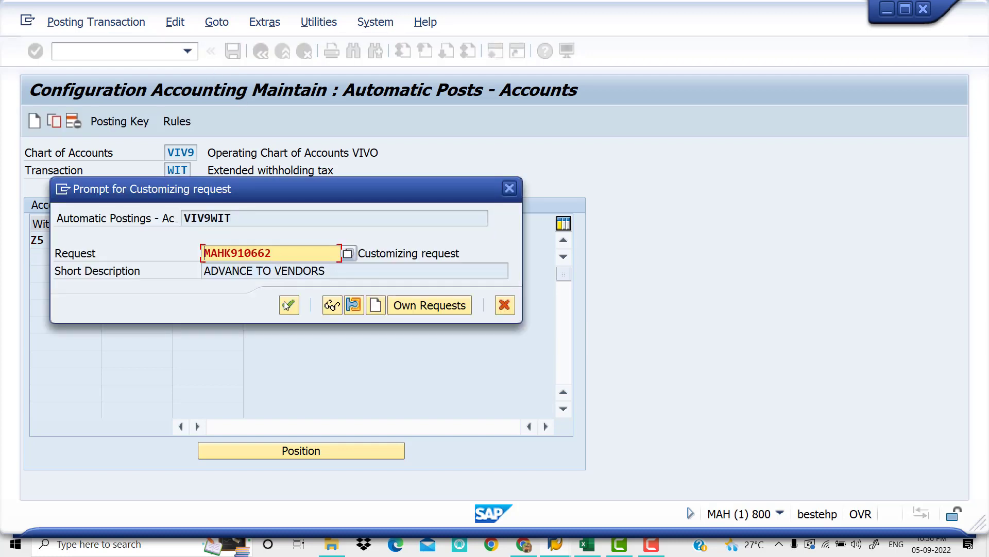
pyautogui.click(289, 306)
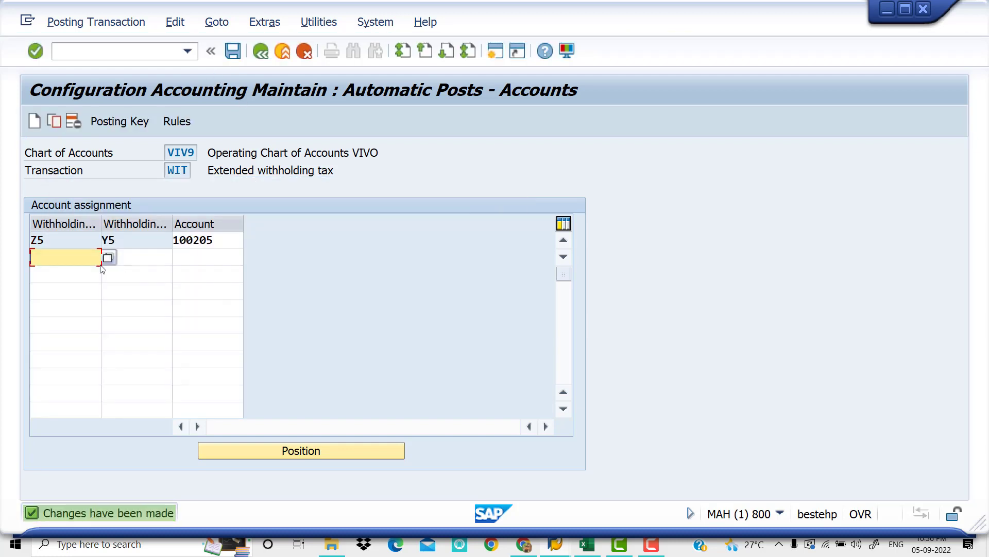
pyautogui.write('Z6')
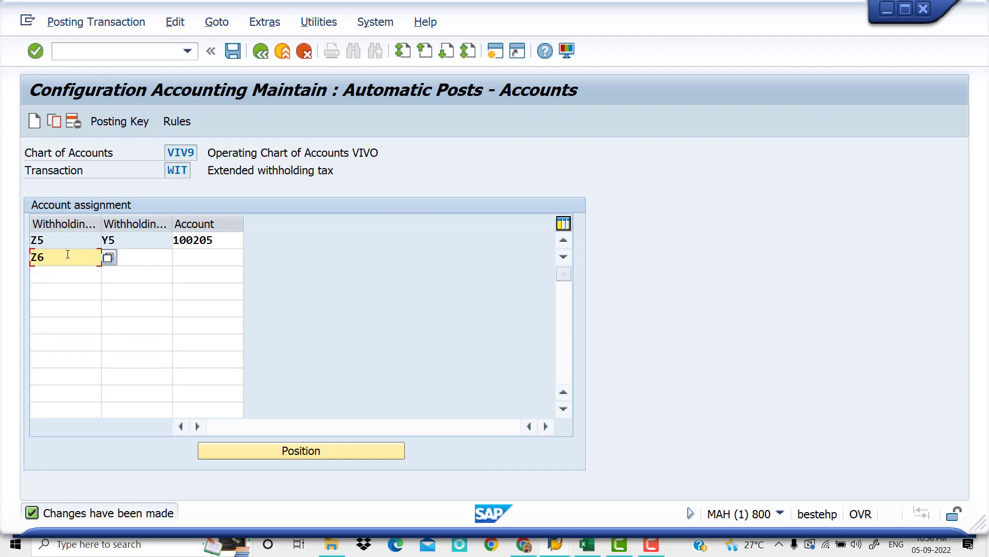
pyautogui.press('Tab')
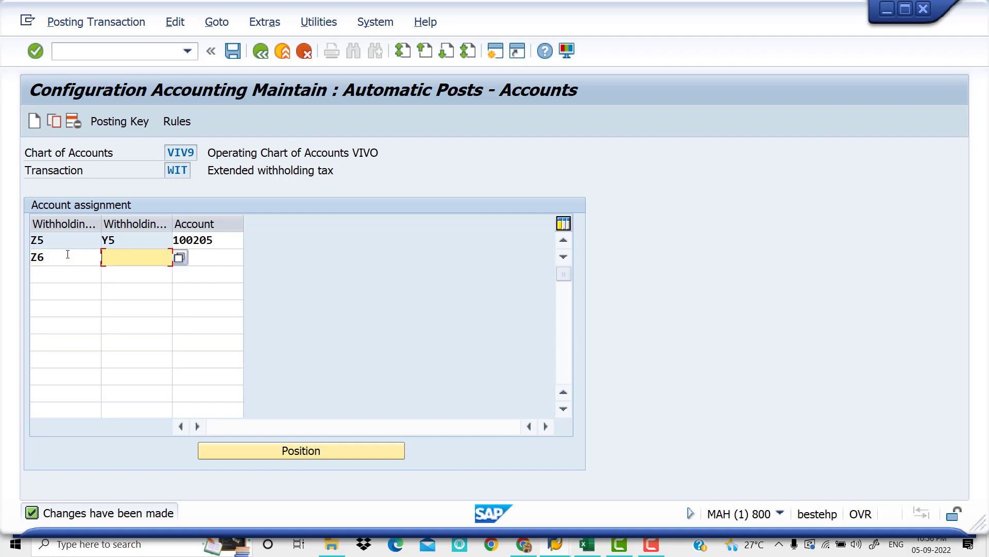
pyautogui.write('Y6')
pyautogui.press('Tab')
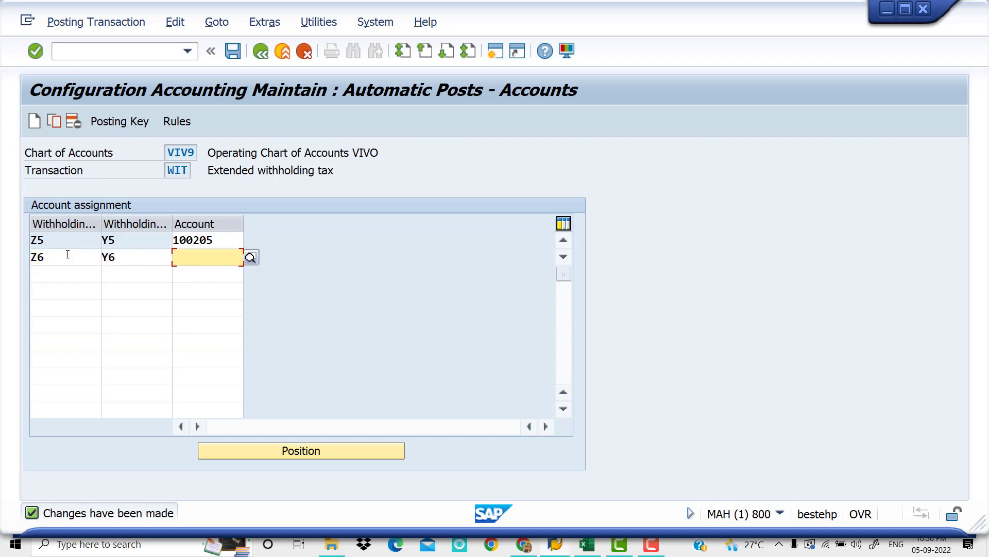
# Assign G/L account 400002 (Rent A/C) to the Z6/Y6 row and save under customizing request MAHK910662
pyautogui.click(251, 257)
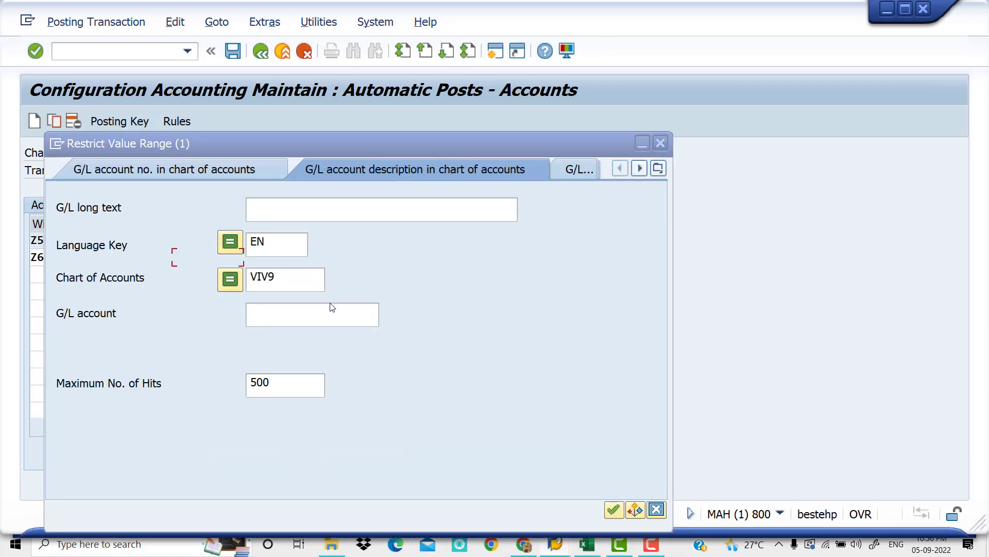
pyautogui.click(318, 323)
pyautogui.press('Return')
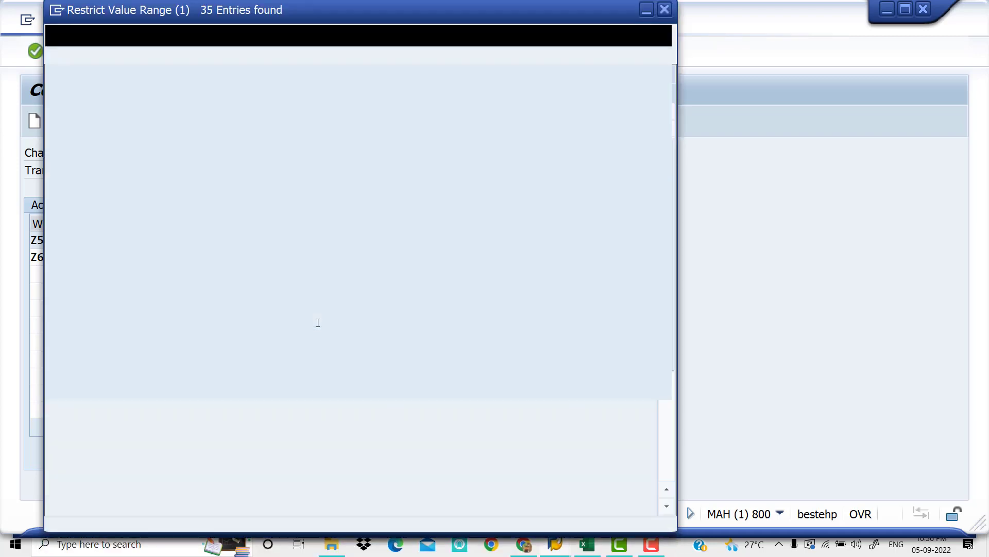
pyautogui.scroll(-4, 150, 294)
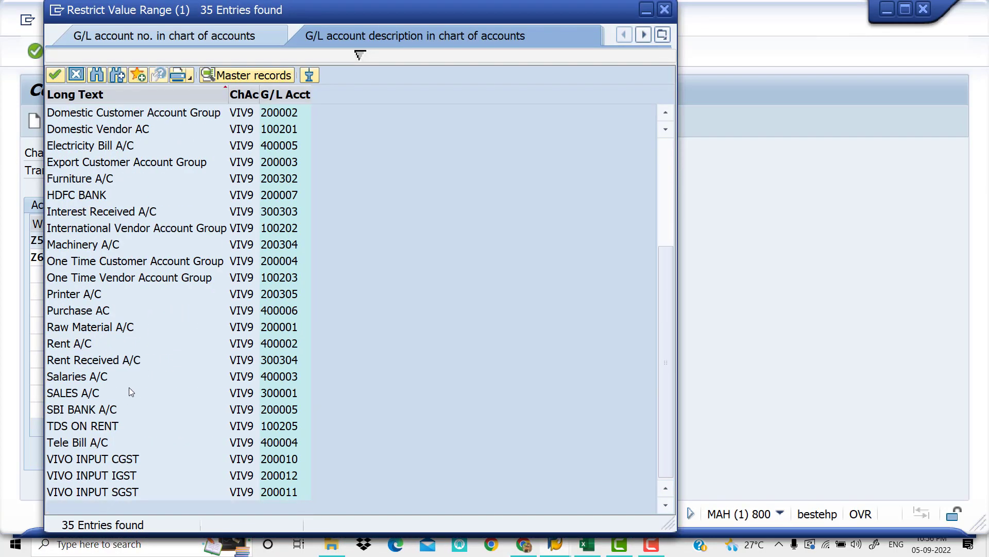
pyautogui.doubleClick(90, 343)
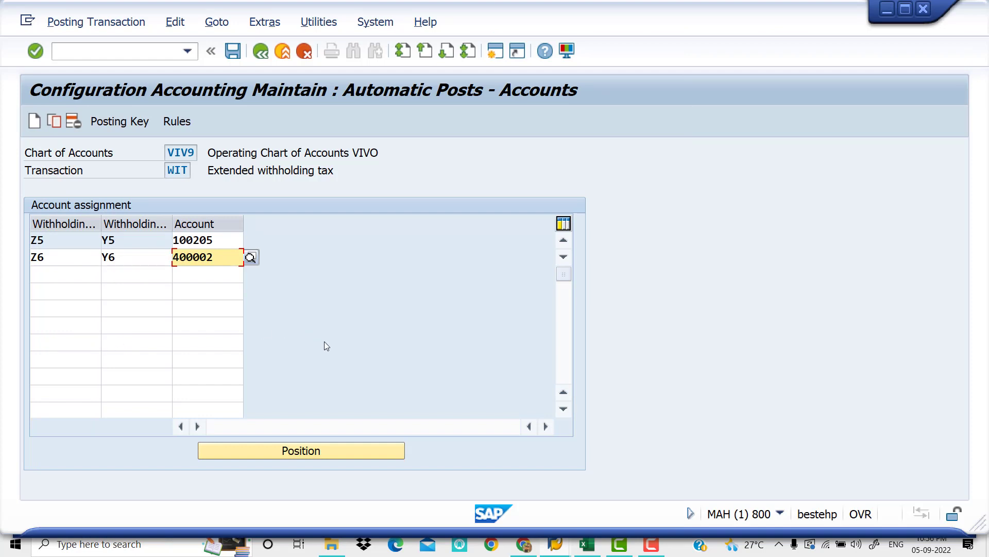
pyautogui.click(234, 51)
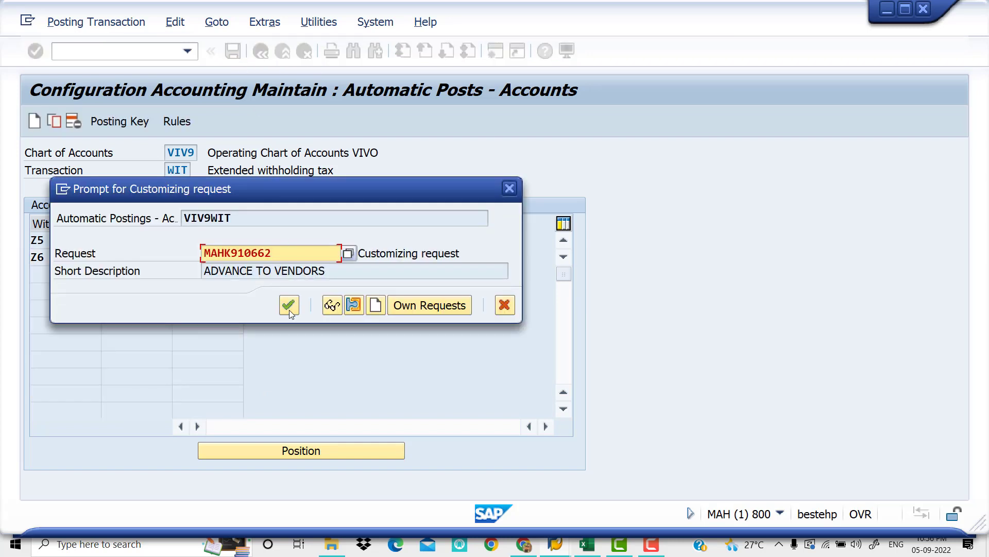
pyautogui.click(289, 305)
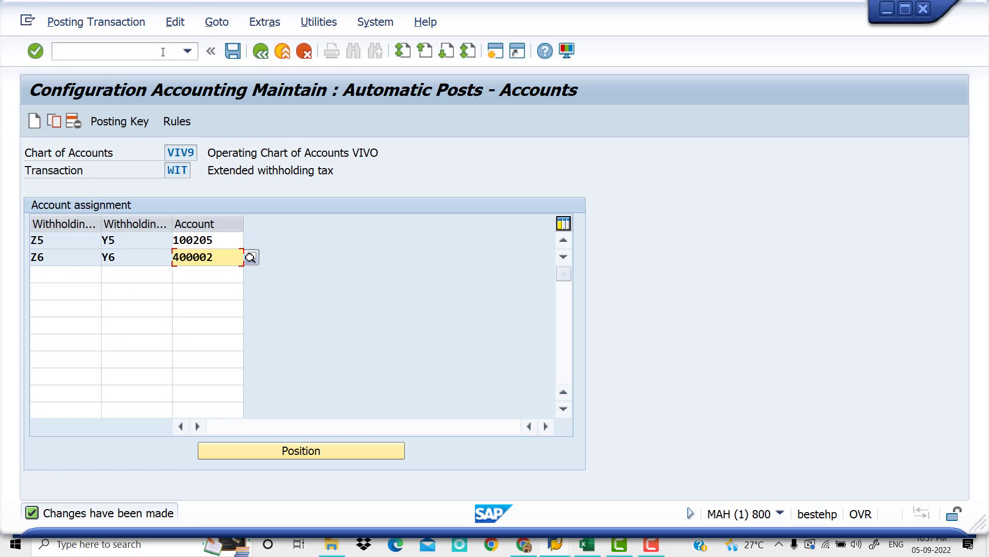
# Leave the WIT account assignment and the IMG structure, returning to the Customizing: Execute Project screen
pyautogui.click(163, 52)
pyautogui.write('/')
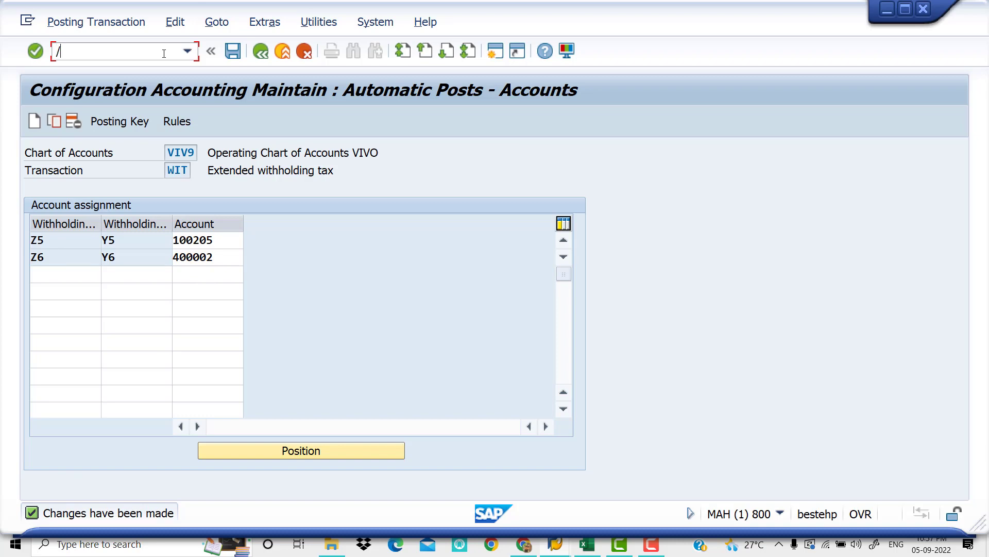
pyautogui.press('BackSpace')
pyautogui.click(259, 56)
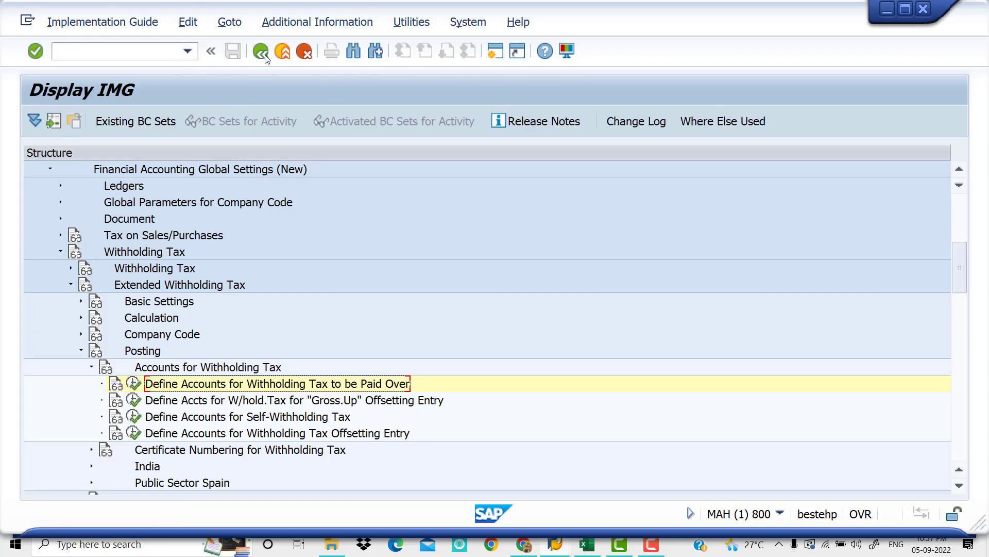
pyautogui.click(265, 55)
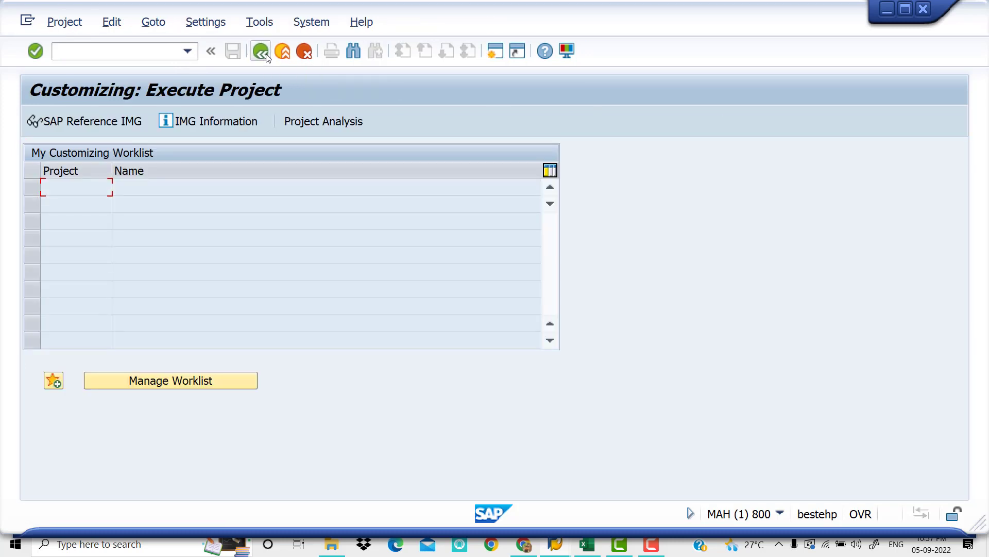
# Check the configuration step that follows G/L creation in the Excel withholding tax checklist and return to SAP
pyautogui.click(589, 544)
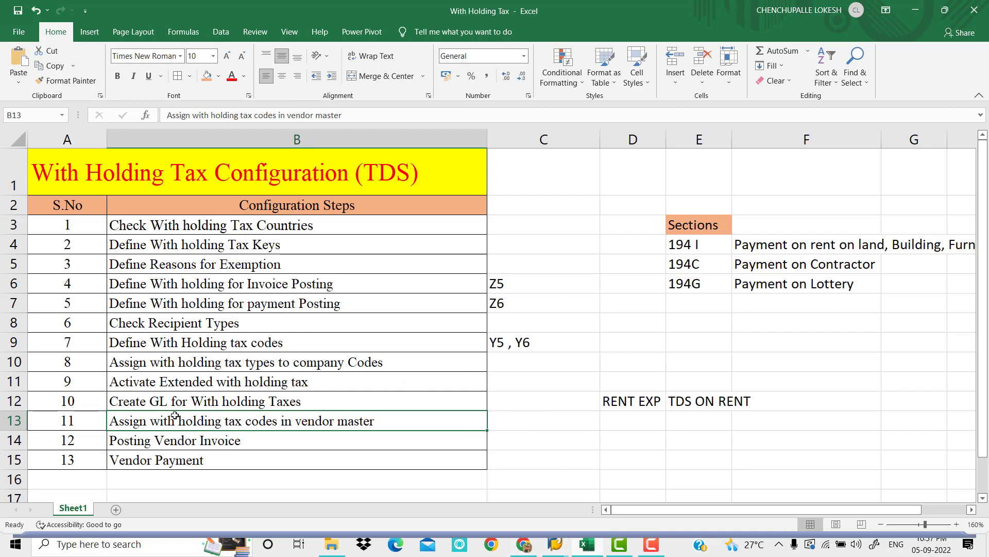
pyautogui.moveTo(555, 545)
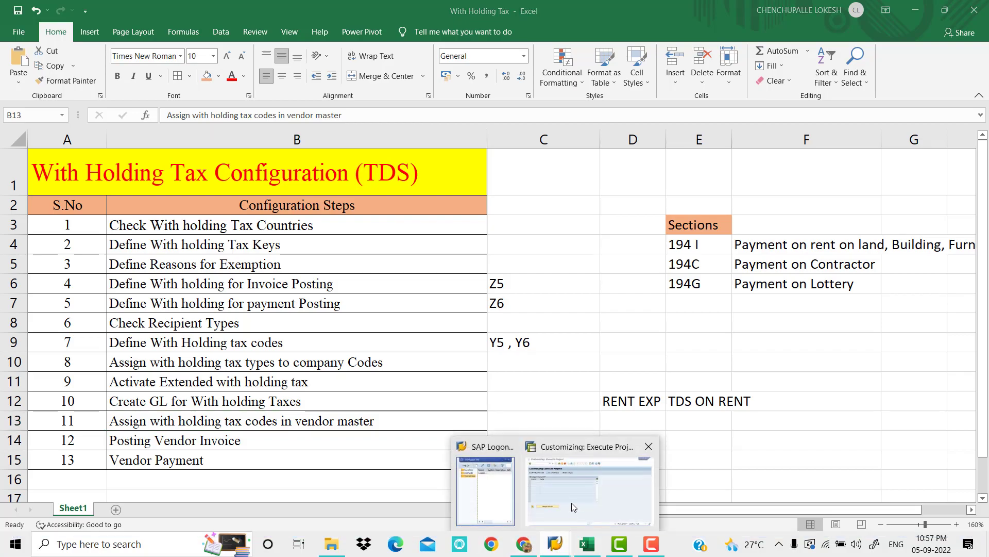
pyautogui.click(571, 503)
# Try to run vendor transactions XK02 and XK01 from the Customizing: Execute Project screen
pyautogui.click(110, 47)
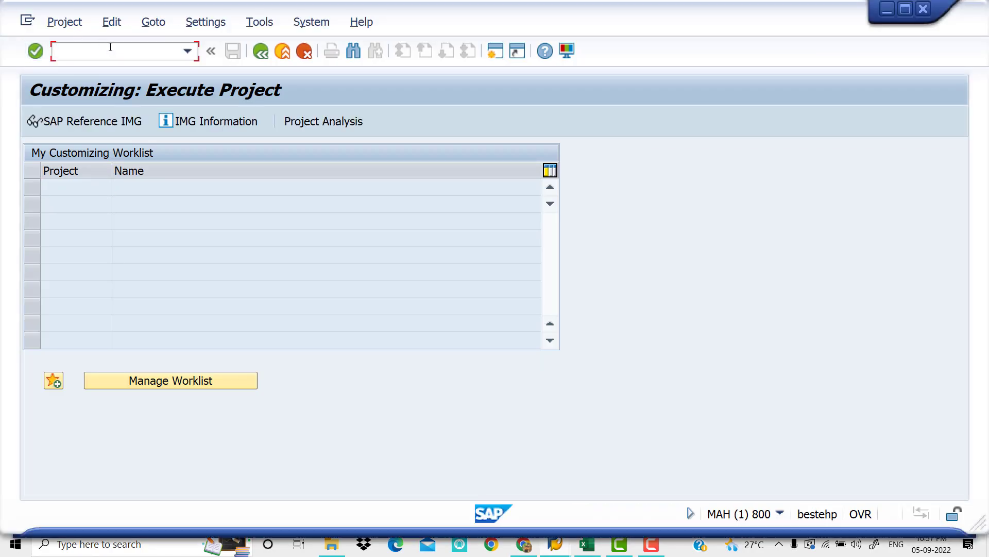
pyautogui.write('XK02')
pyautogui.press('Return')
pyautogui.click(114, 53)
# Return to SAP Easy Access with /n and run transaction XK02 to change a vendor
pyautogui.write('XK02')
pyautogui.press('Return')
pyautogui.click(114, 54)
pyautogui.write('XK01')
pyautogui.press('Return')
pyautogui.click(118, 51)
pyautogui.write('/n')
pyautogui.press('Return')
pyautogui.write('XK02')
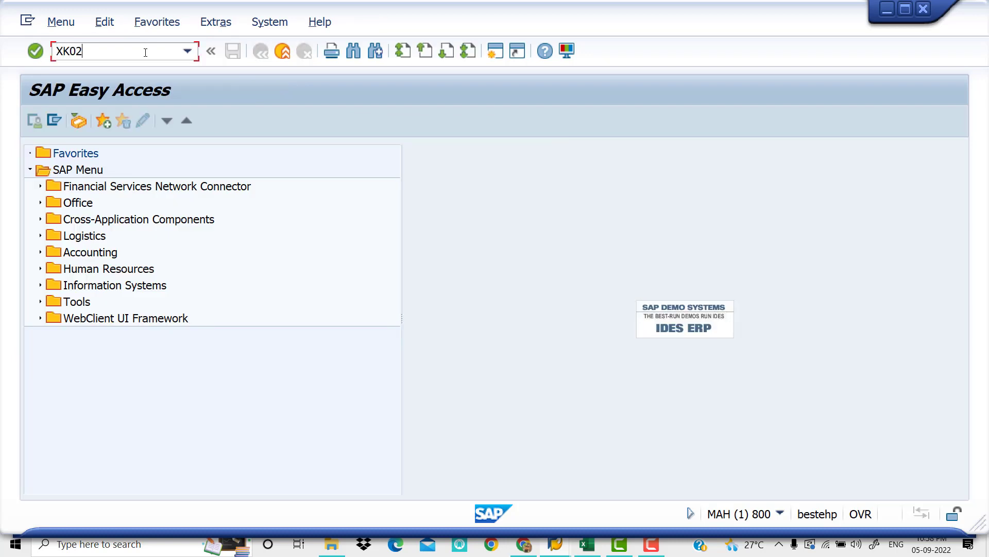
pyautogui.press('Return')
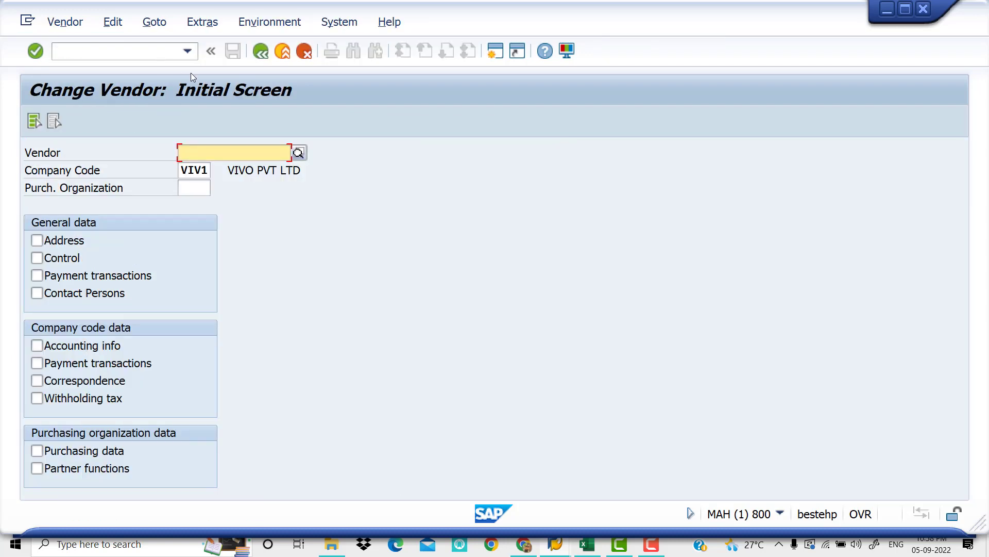
# Choose vendor ARUNA MERCHANTS1 of company code VIV1 and select all its general and company code data views
pyautogui.click(299, 153)
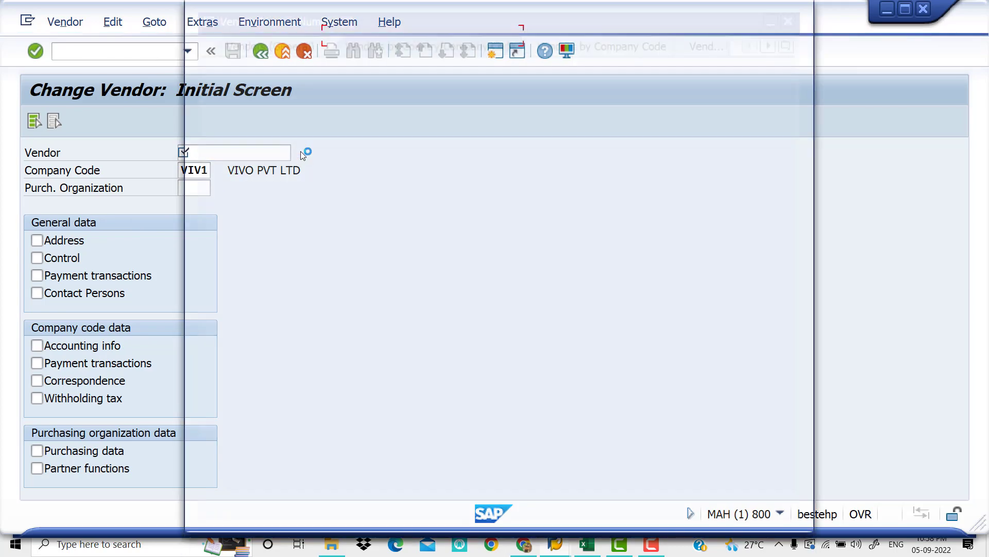
pyautogui.press('Return')
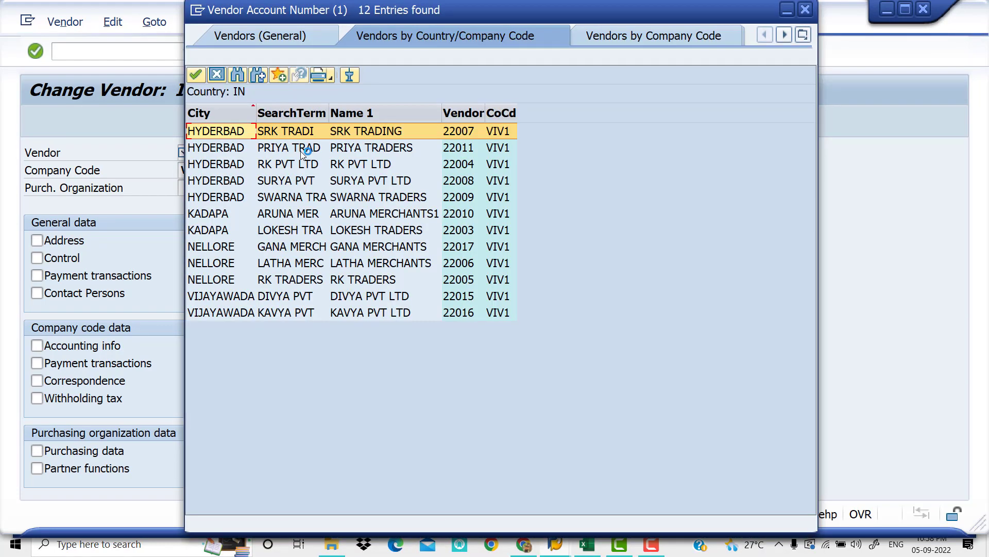
pyautogui.press('Down')
pyautogui.press('Down')
pyautogui.press('Down')
pyautogui.press('Down')
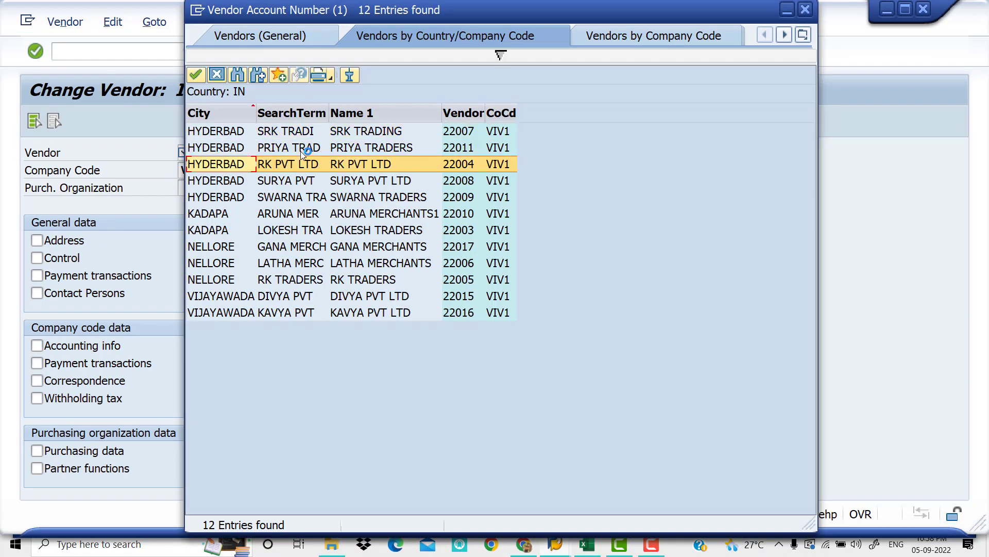
pyautogui.press('Return')
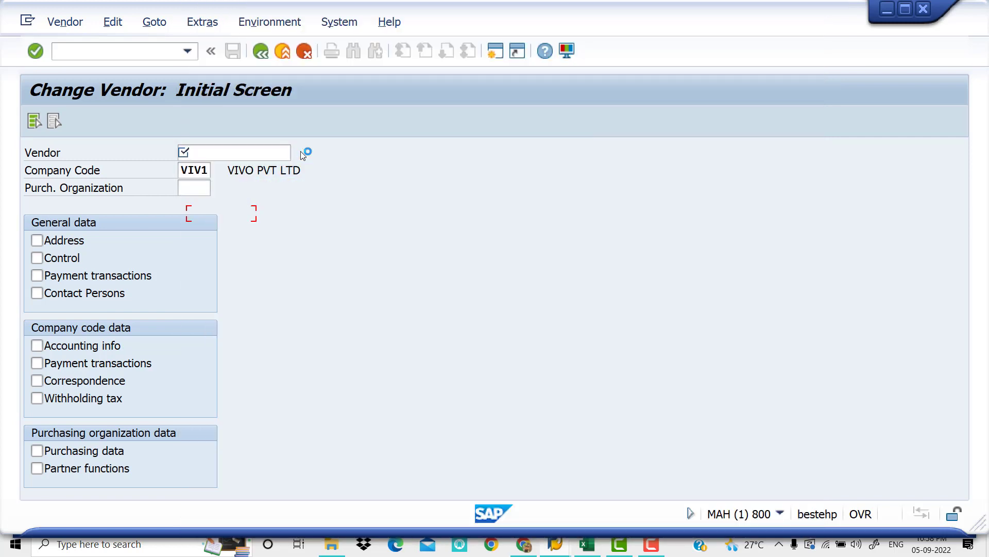
pyautogui.click(34, 122)
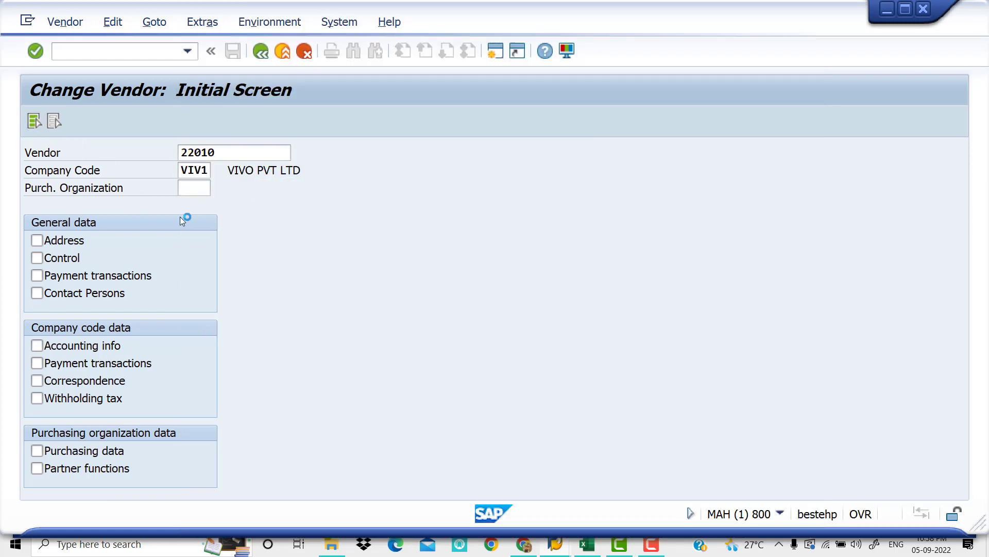
pyautogui.press('Return')
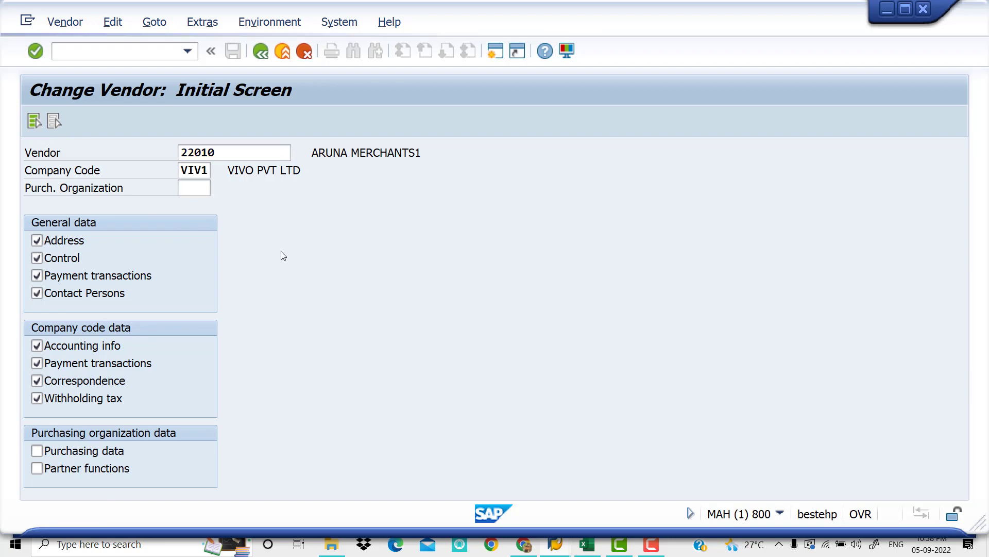
# Open the vendor's master data and advance through its screens to Withholding tax Accounting
pyautogui.press('Return')
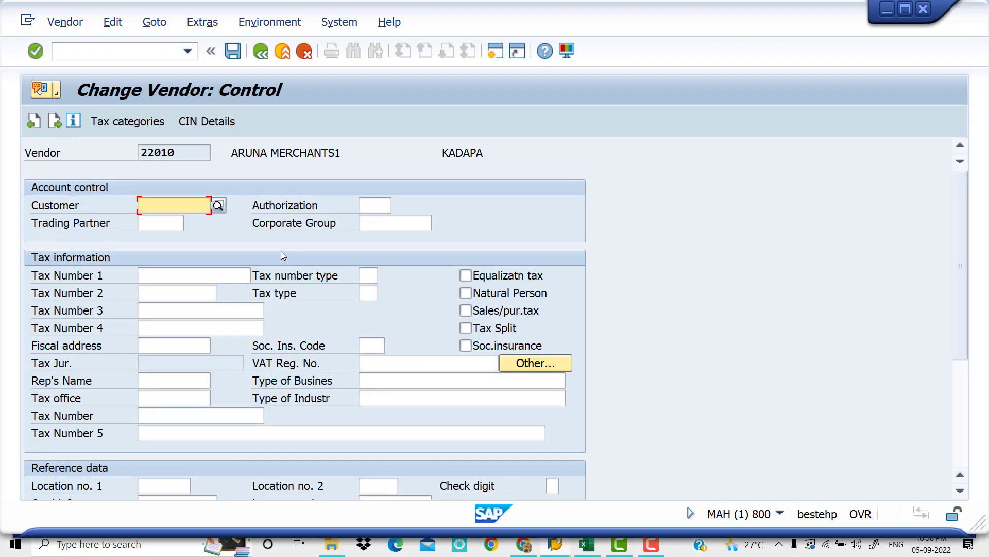
pyautogui.press('Return')
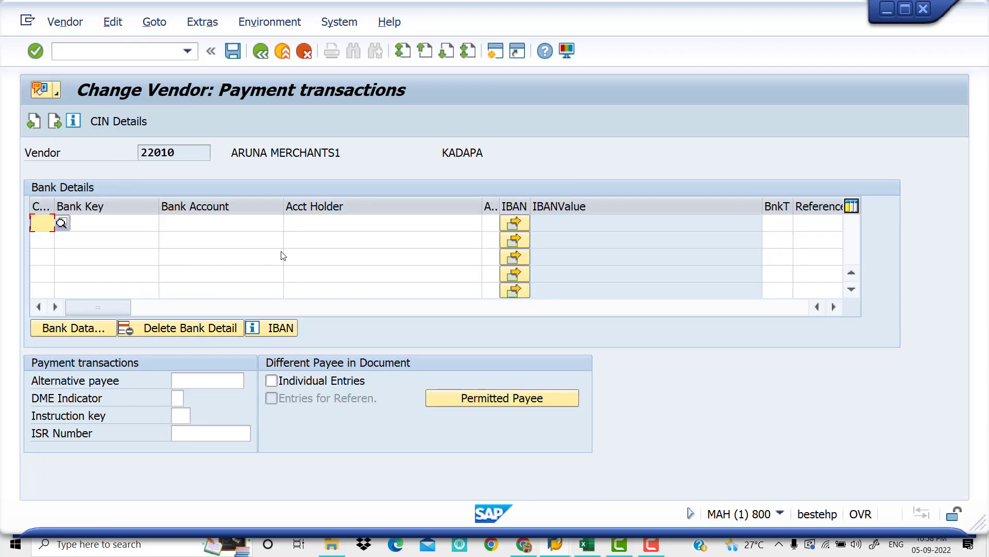
pyautogui.press('Return')
pyautogui.press('Return')
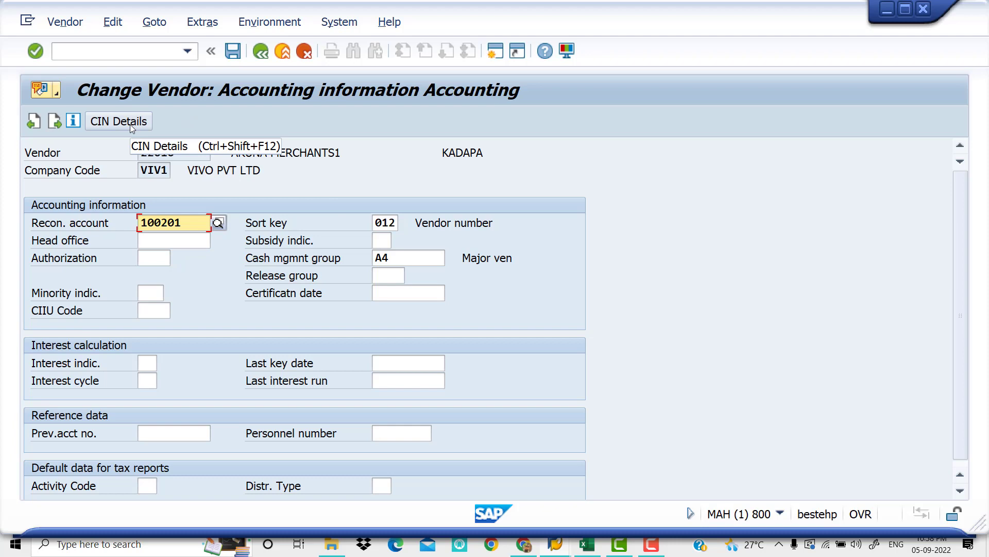
pyautogui.press('Return')
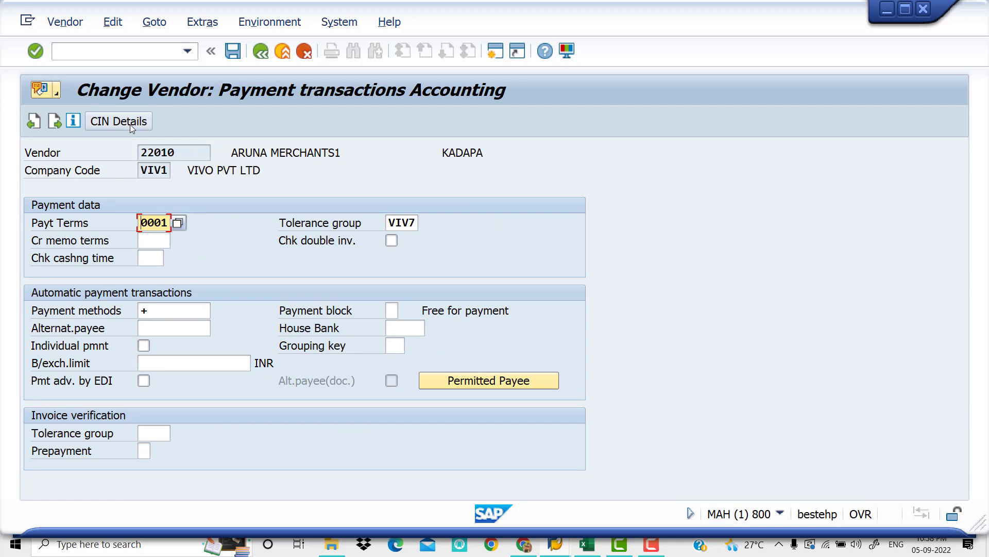
pyautogui.press('Return')
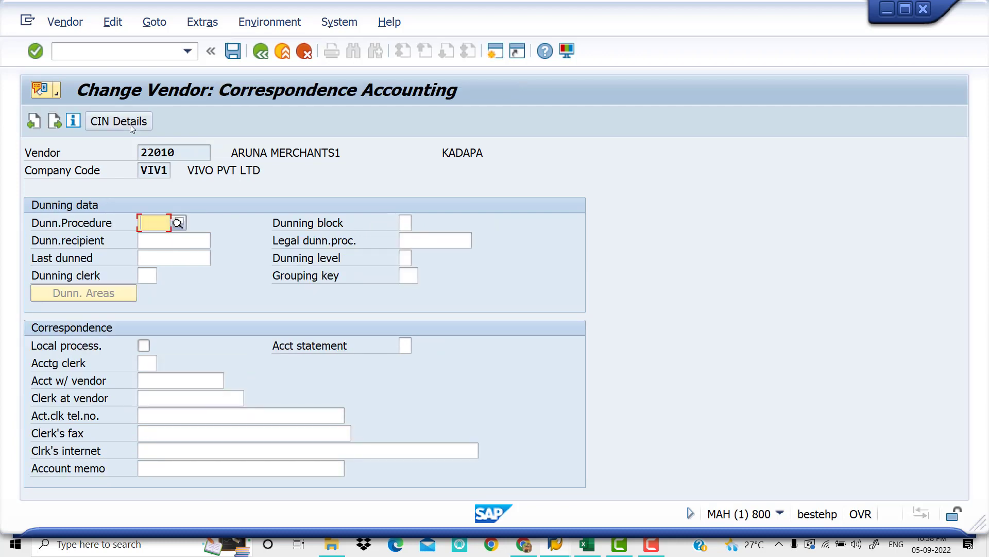
pyautogui.press('Return')
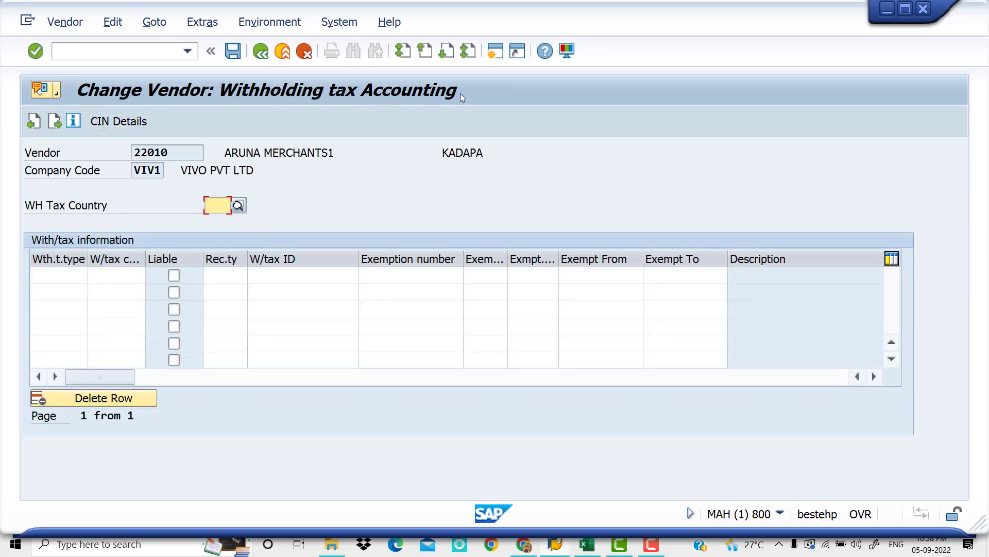
# Enter withholding tax type Z5 with tax code Y5 for the vendor, mark it liable and set recipient type CO
pyautogui.click(50, 275)
pyautogui.write('Z')
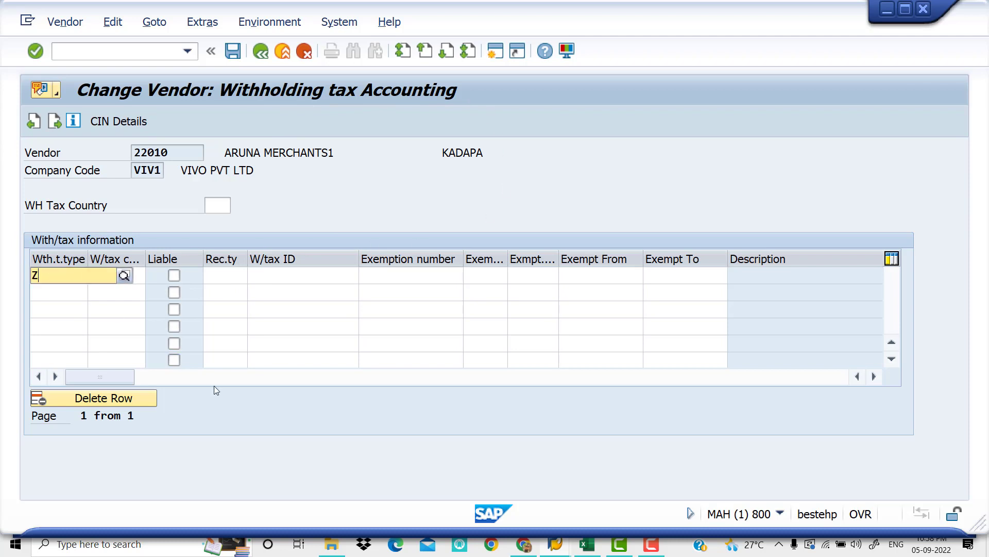
pyautogui.write('5')
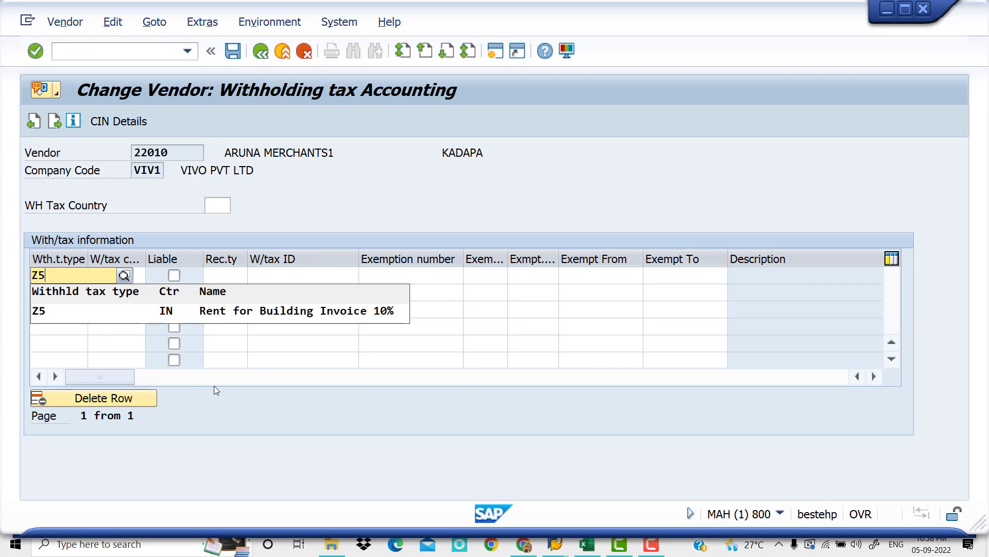
pyautogui.press('Down')
pyautogui.press('Tab')
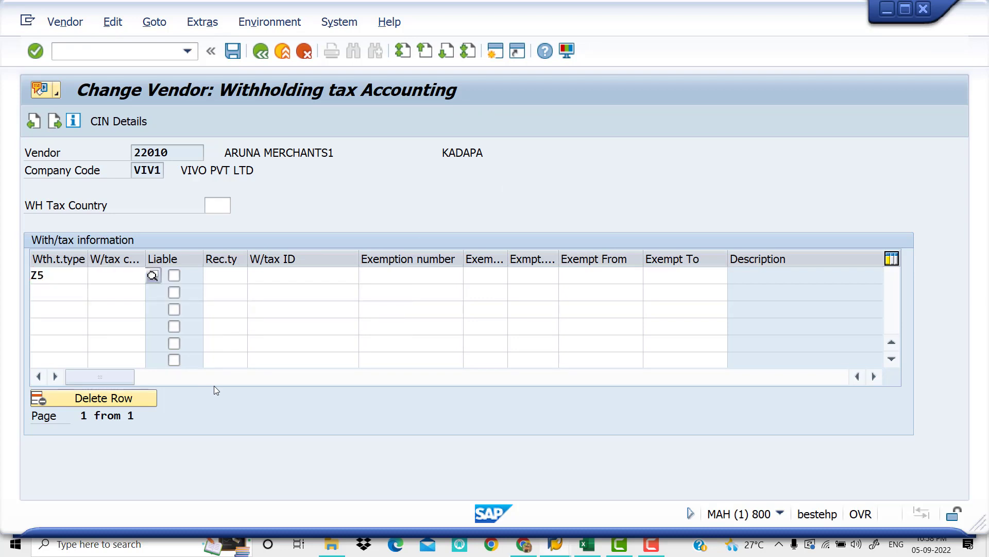
pyautogui.write('Y5')
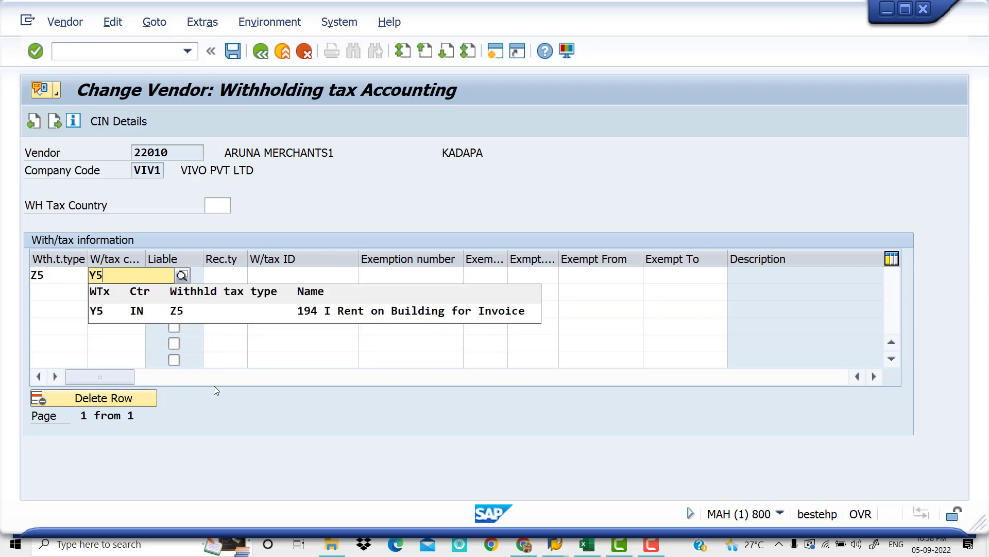
pyautogui.press('Down')
pyautogui.press('Tab')
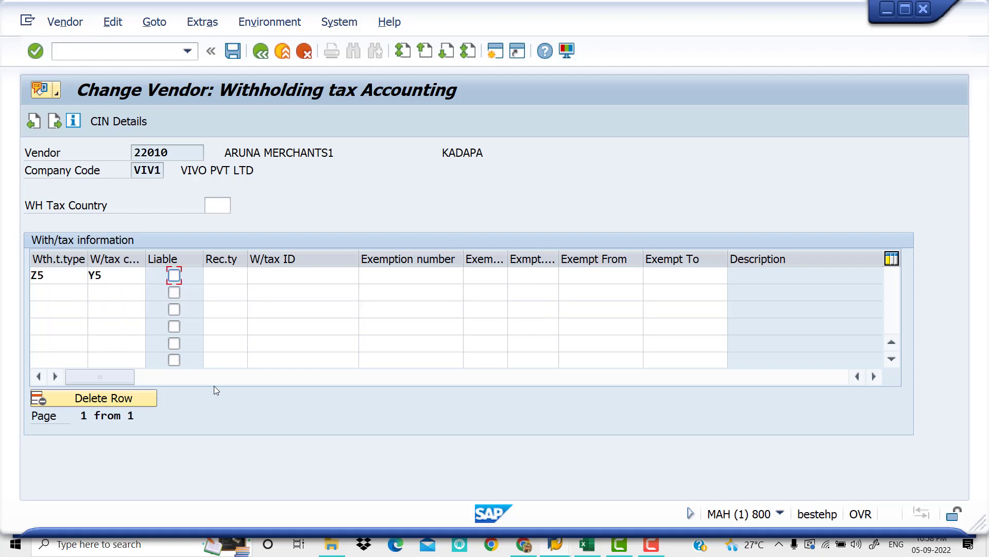
pyautogui.click(175, 279)
pyautogui.click(234, 276)
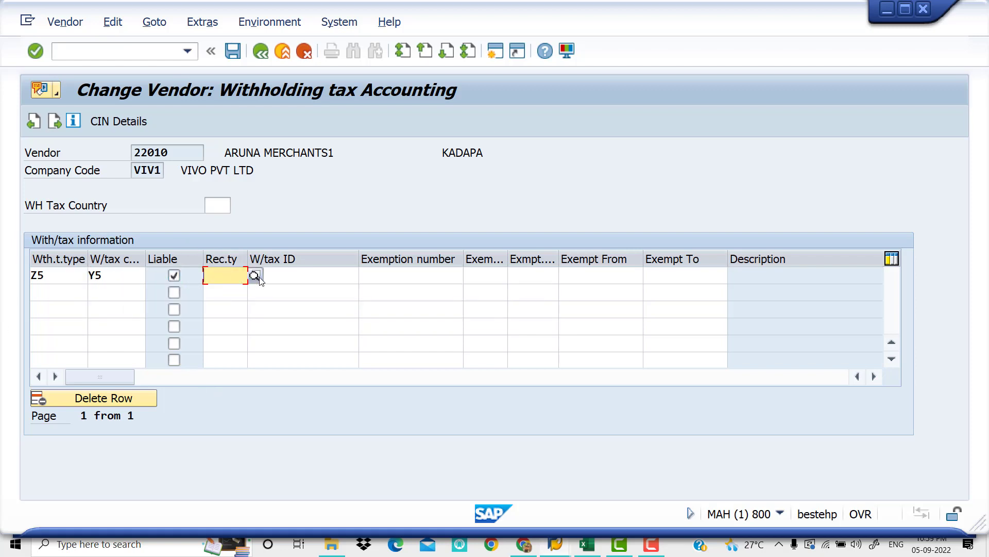
pyautogui.click(256, 276)
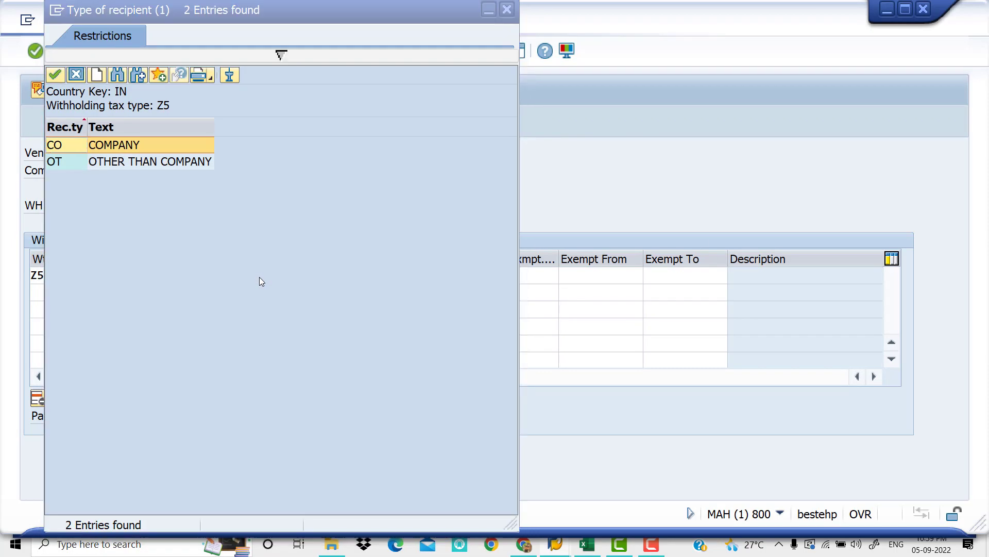
pyautogui.press('Return')
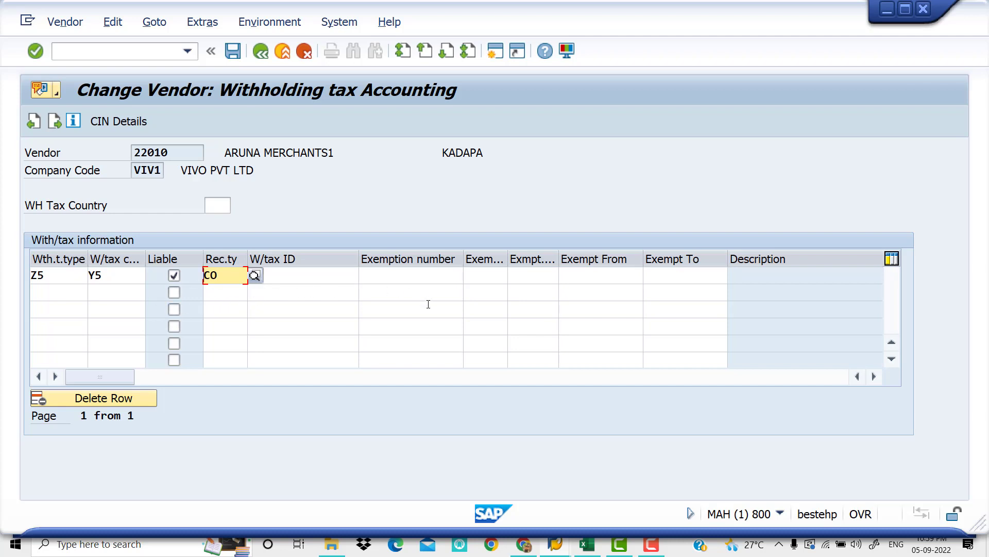
pyautogui.press('Tab')
pyautogui.press('Tab')
pyautogui.press('Tab')
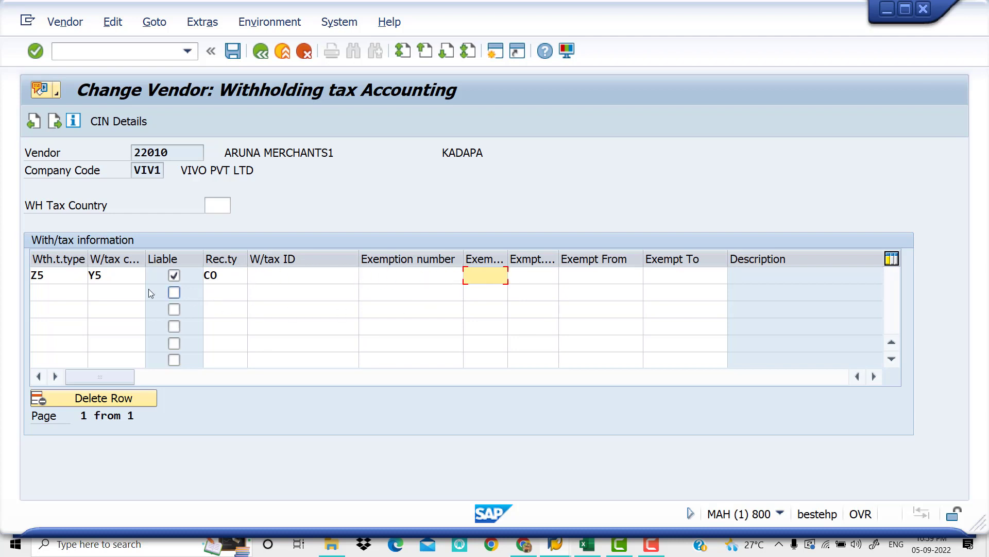
# Add a second row with withholding tax type Z6 and tax code Y6, marked liable with recipient type CO, and confirm the entries
pyautogui.click(51, 293)
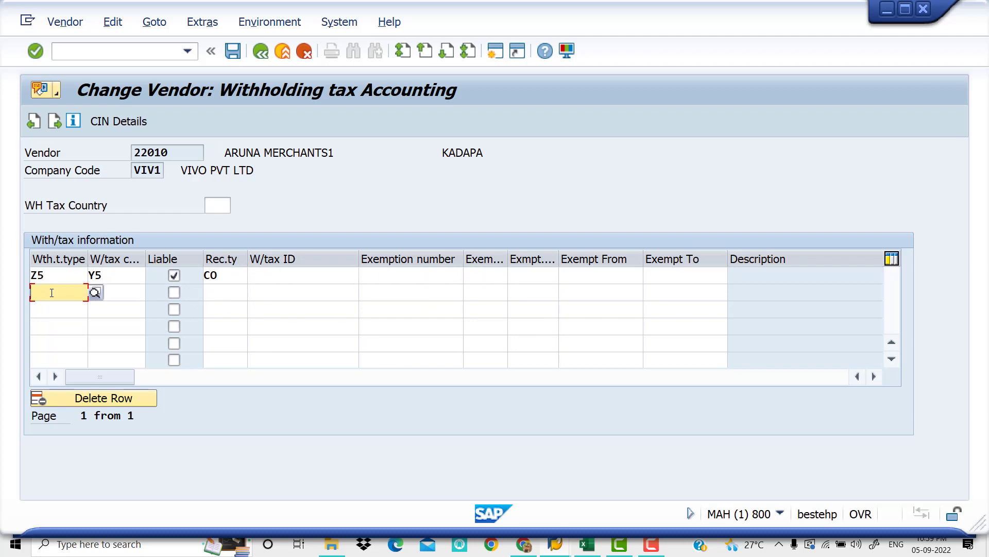
pyautogui.write('Z6')
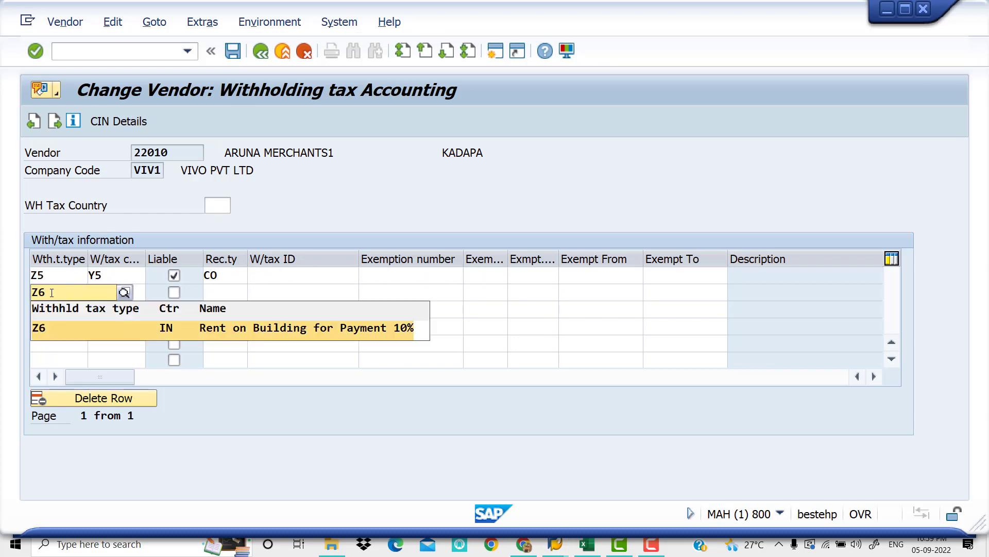
pyautogui.press('Tab')
pyautogui.write('Y6')
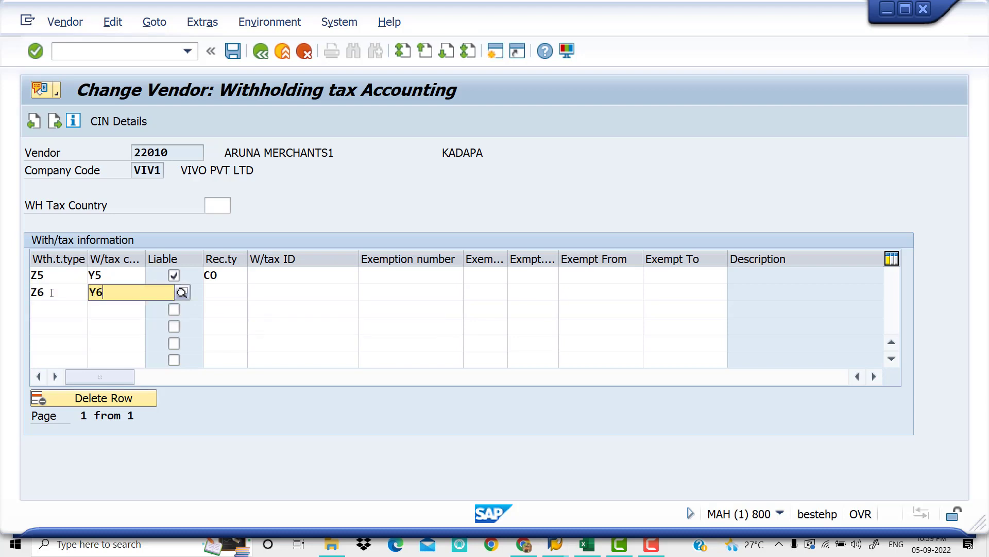
pyautogui.press('Tab')
pyautogui.click(175, 292)
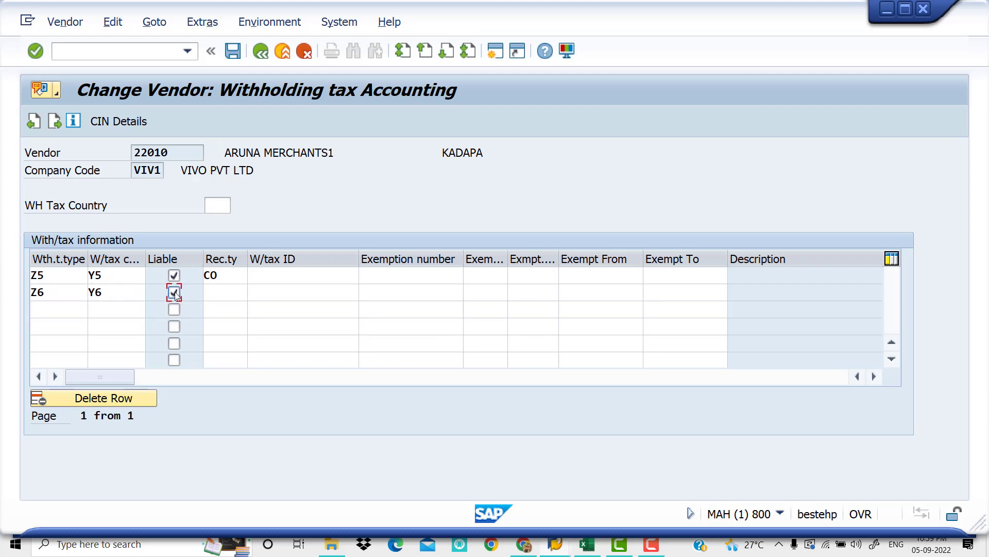
pyautogui.click(235, 294)
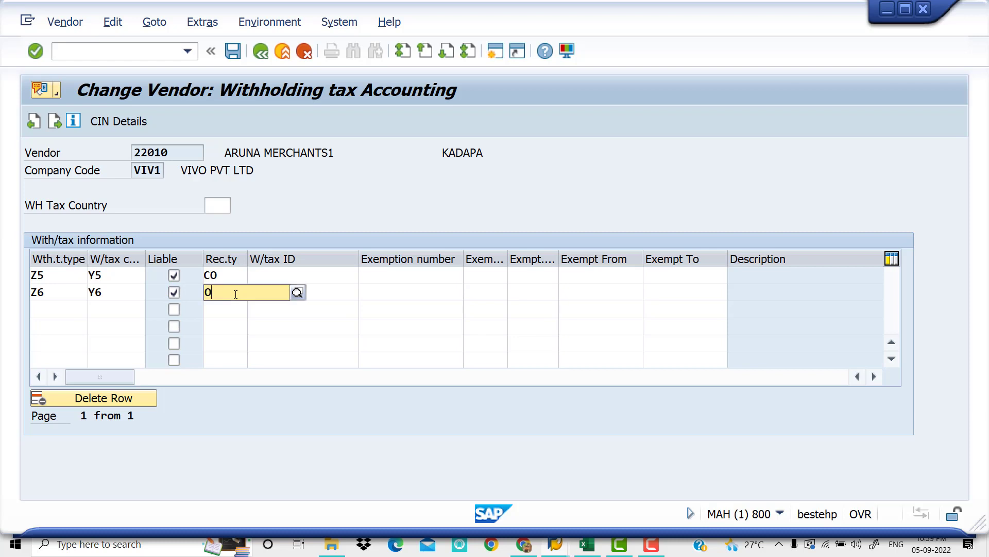
pyautogui.write('CO')
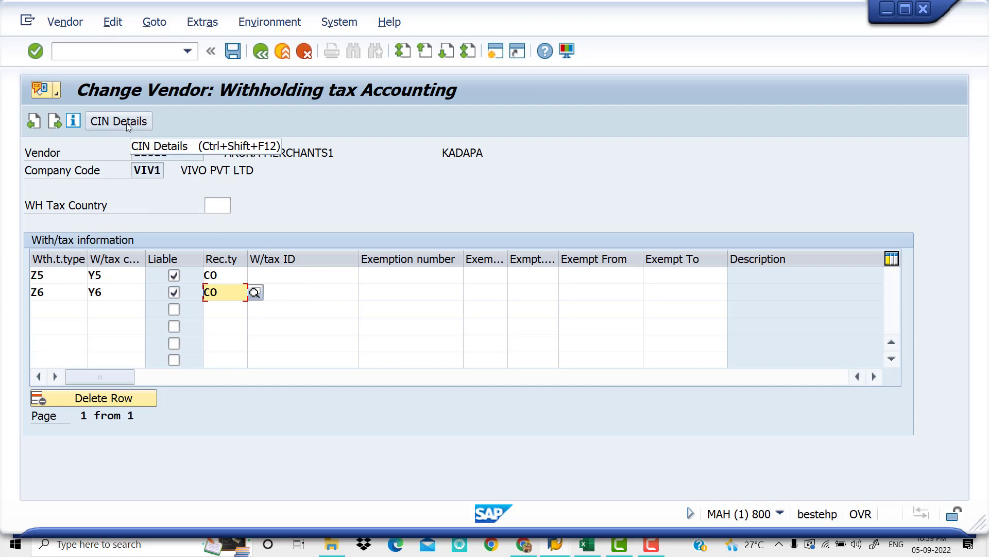
pyautogui.press('Return')
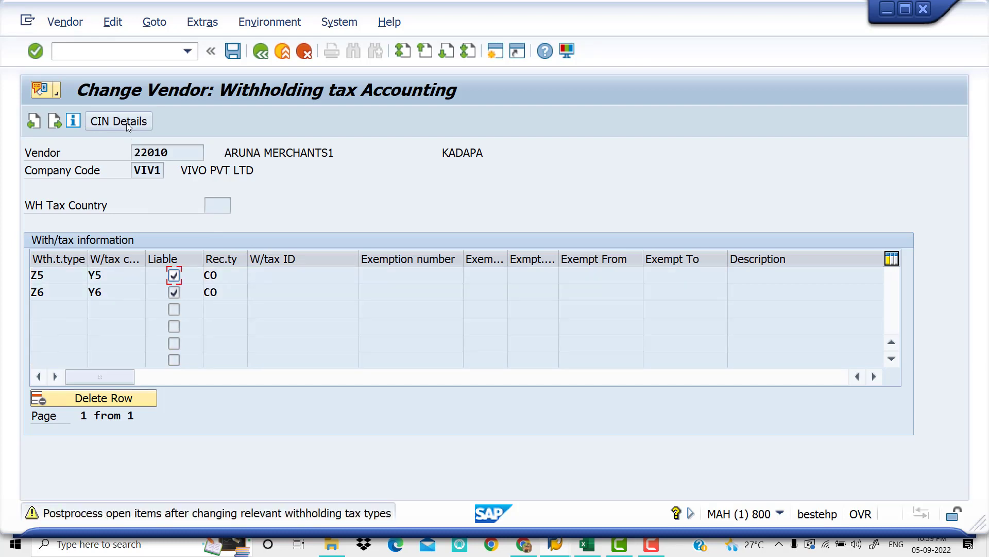
pyautogui.press('Down')
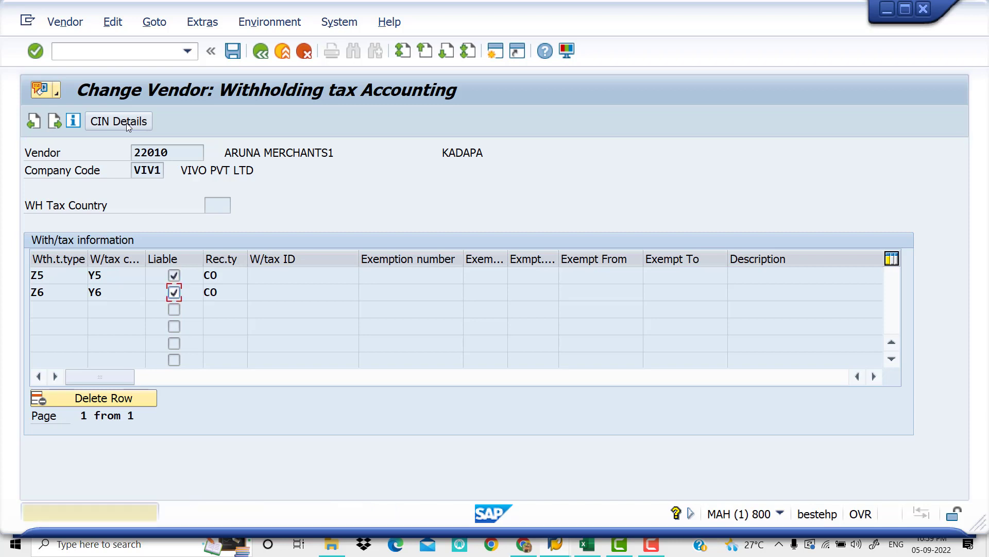
# Enter the vendor's PAN number in the withholding tax section of the CIN details and return to Withholding tax Accounting
pyautogui.click(127, 123)
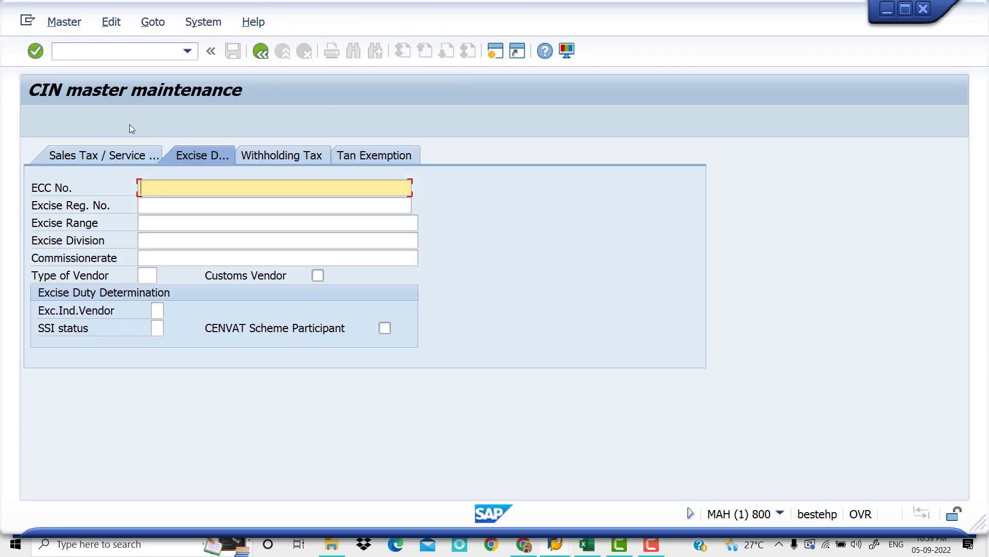
pyautogui.click(294, 158)
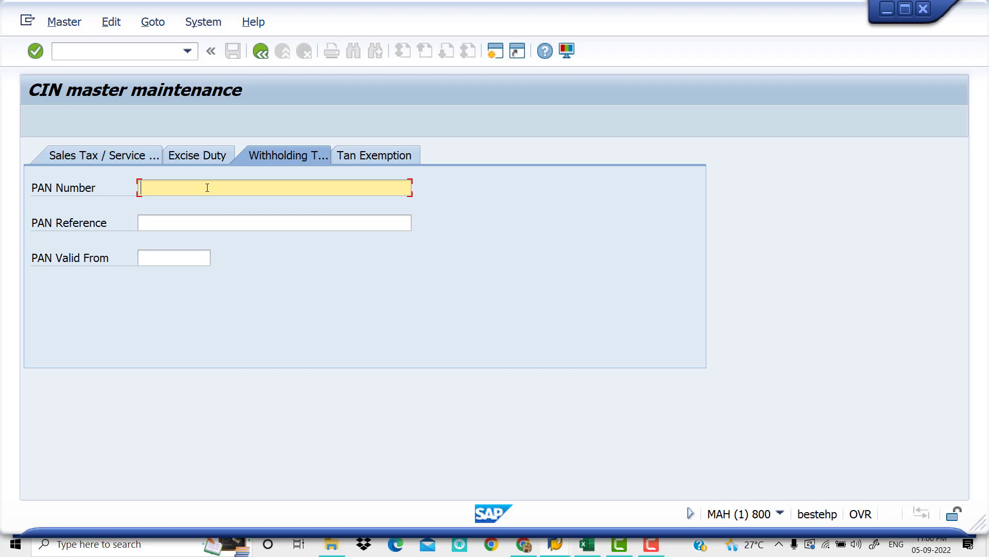
pyautogui.click(198, 222)
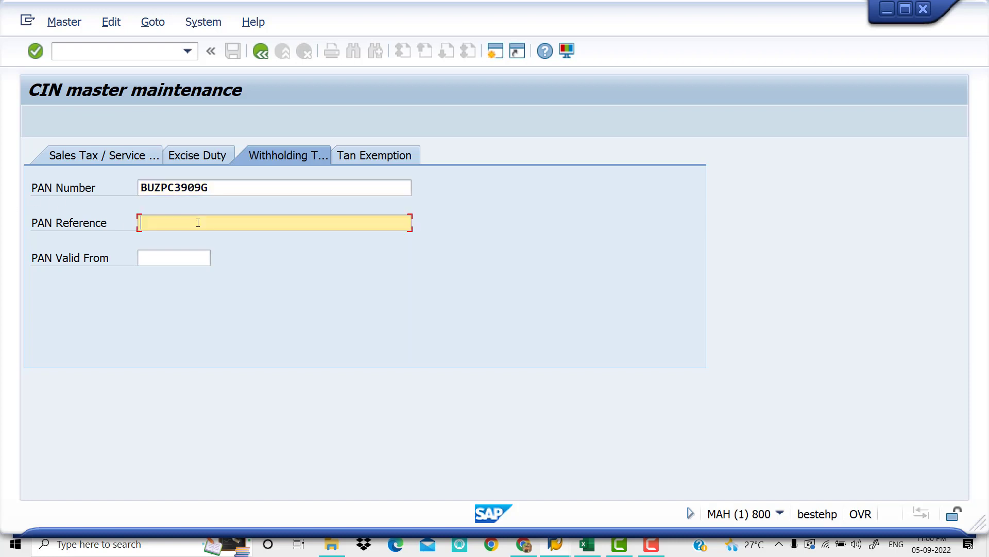
pyautogui.click(316, 195)
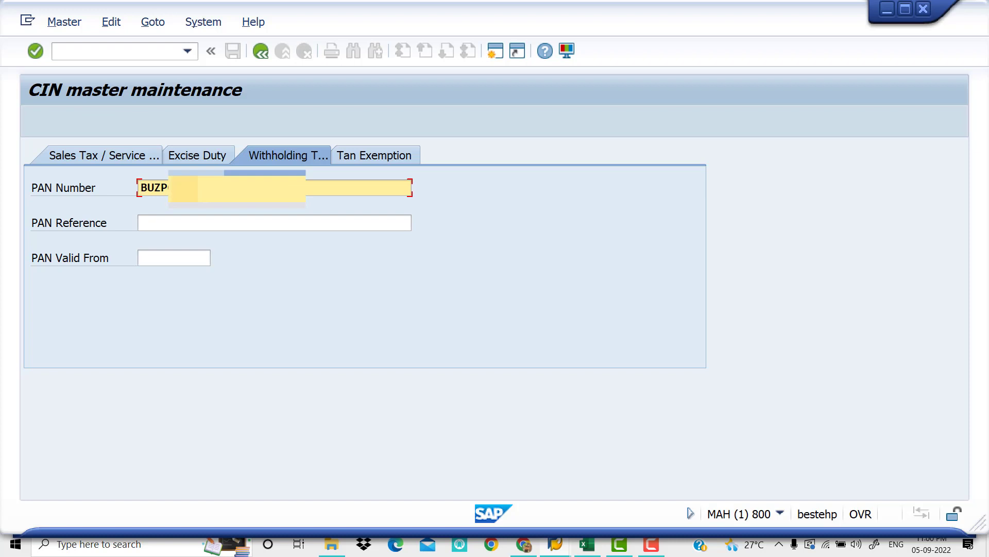
pyautogui.click(263, 55)
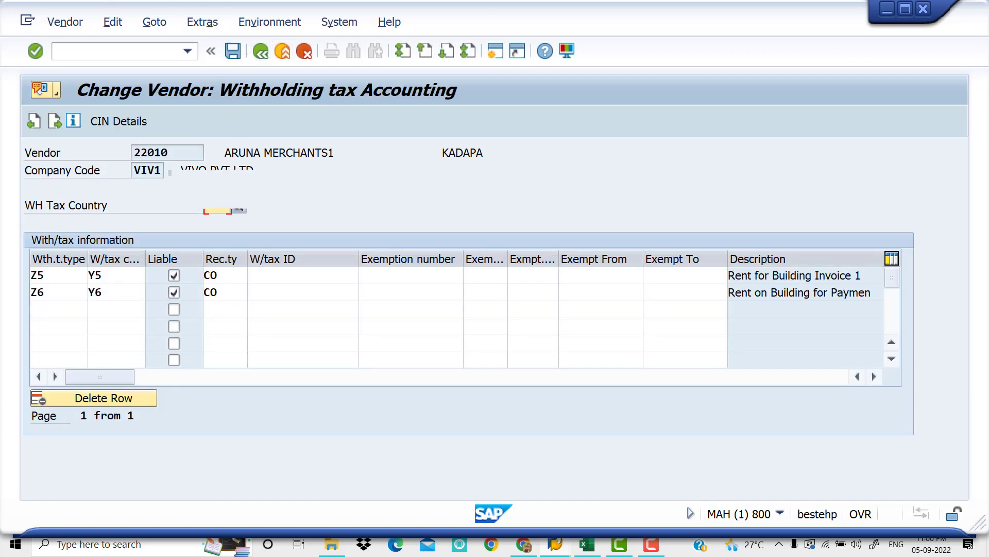
# Set the vendor's withholding tax country to IN and save the vendor master changes
pyautogui.write('INR')
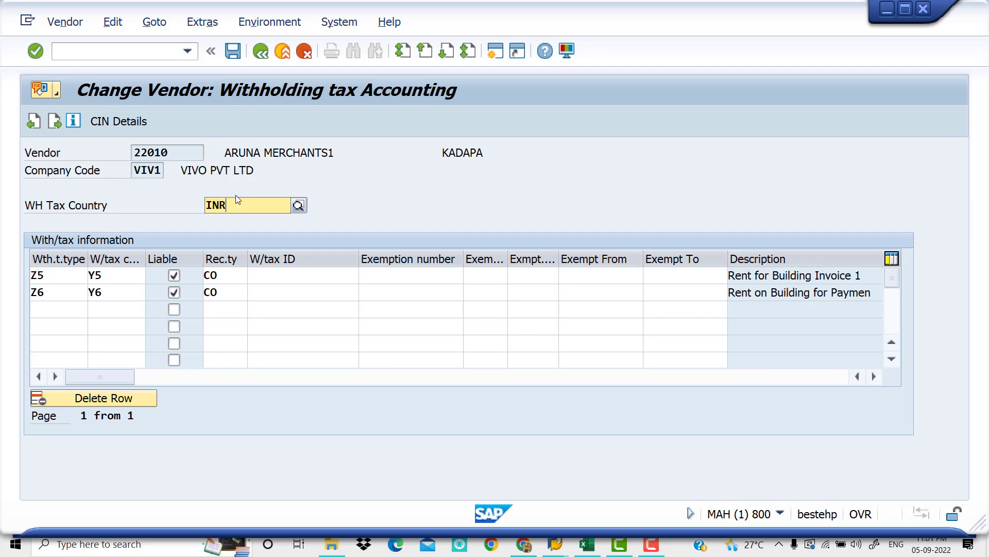
pyautogui.press('BackSpace')
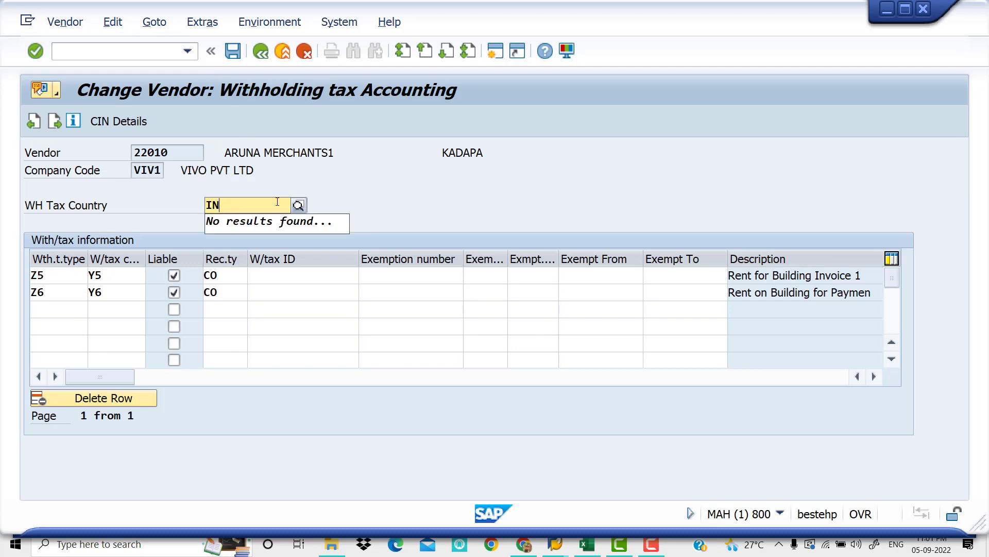
pyautogui.click(276, 241)
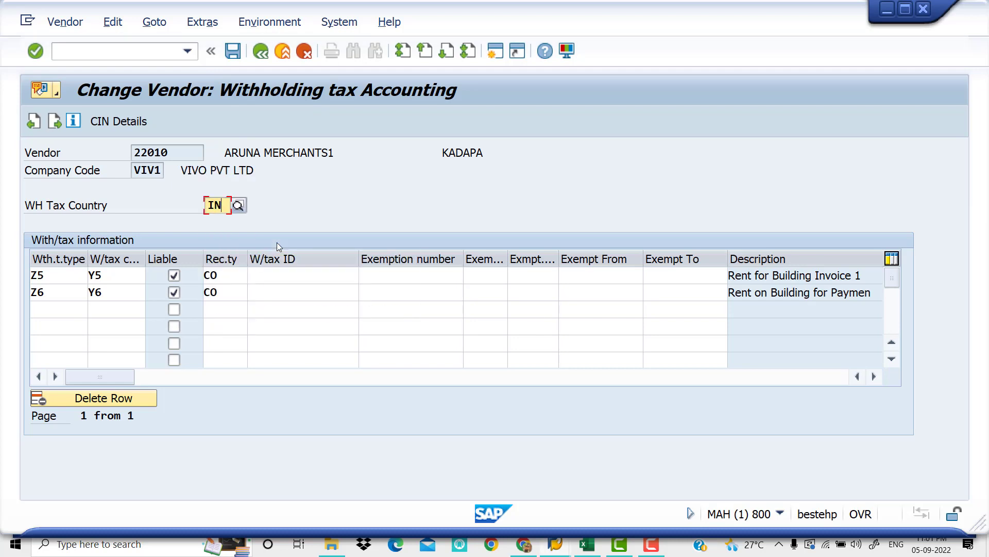
pyautogui.click(236, 49)
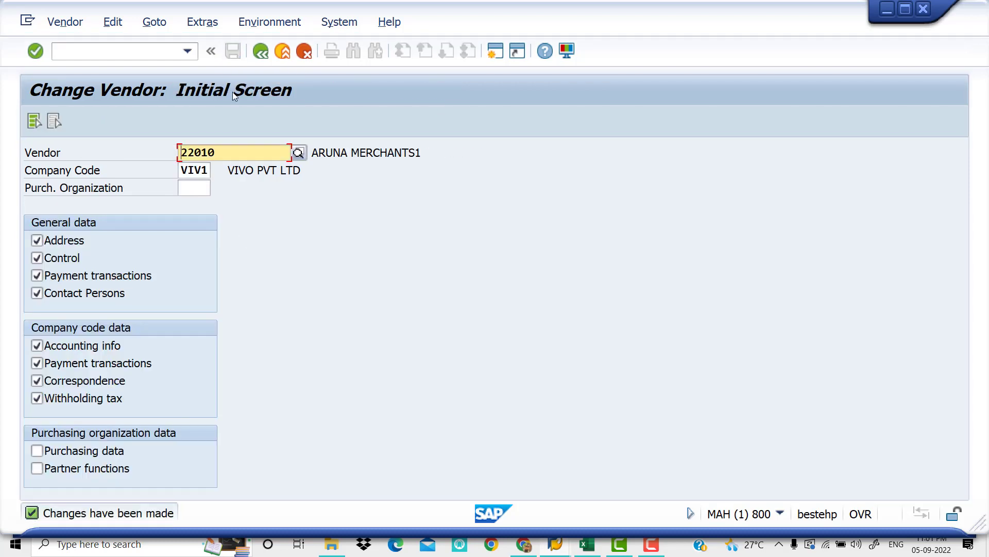
# Leave the vendor transaction, start transaction OMT3E and open its User screen reference view
pyautogui.click(125, 52)
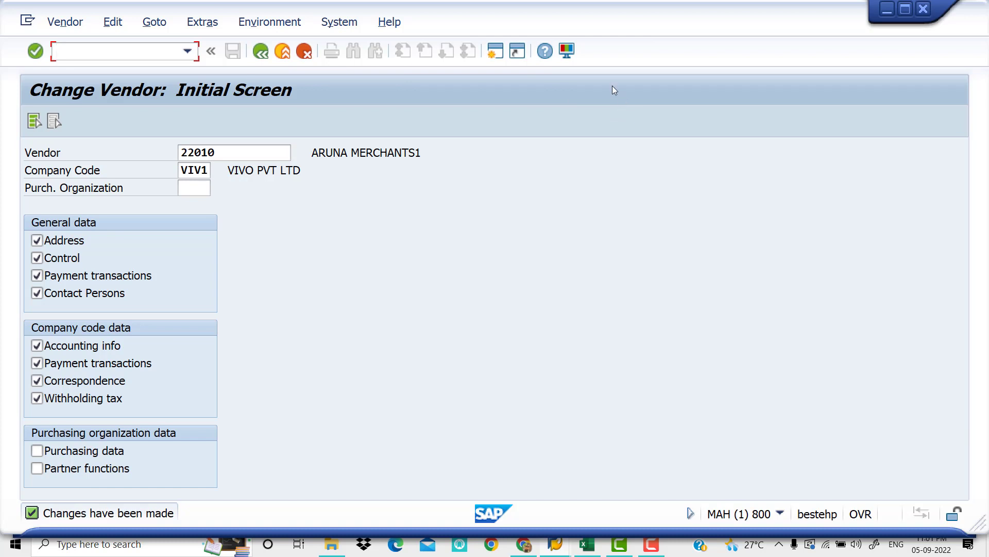
pyautogui.write('OM')
pyautogui.press('BackSpace')
pyautogui.press('BackSpace')
pyautogui.write('/N')
pyautogui.press('Return')
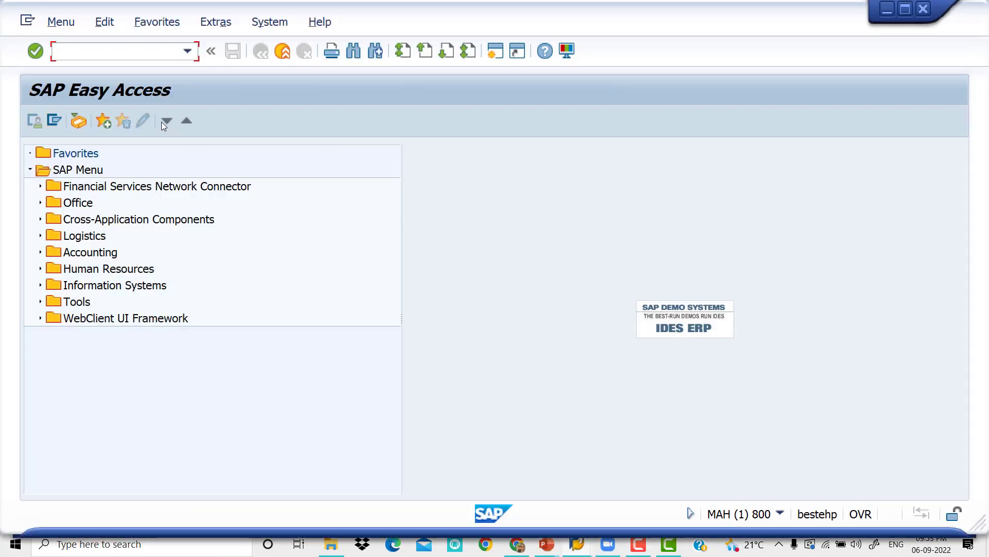
pyautogui.write('am')
pyautogui.press('BackSpace')
pyautogui.press('BackSpace')
pyautogui.write('OMT3E')
pyautogui.press('Return')
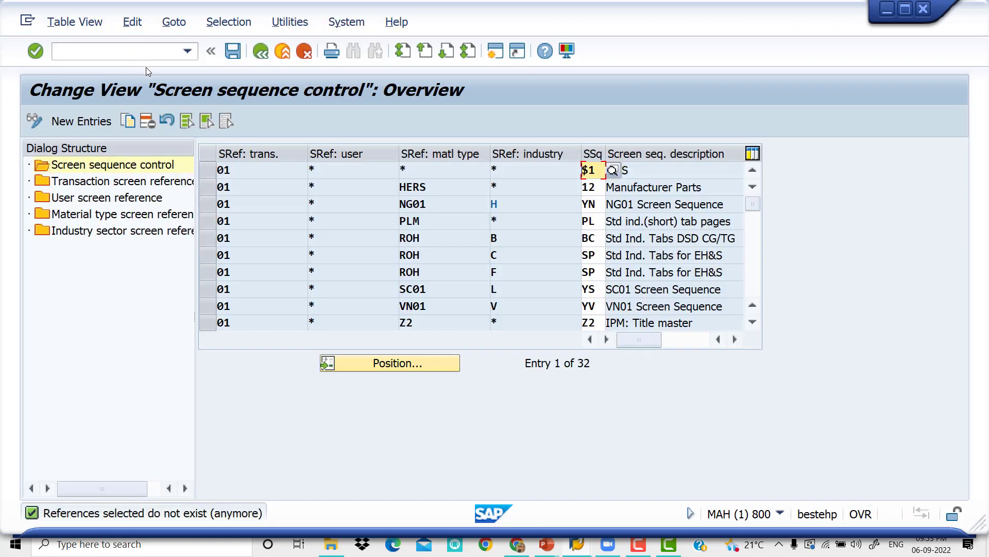
pyautogui.click(133, 199)
pyautogui.doubleClick(133, 199)
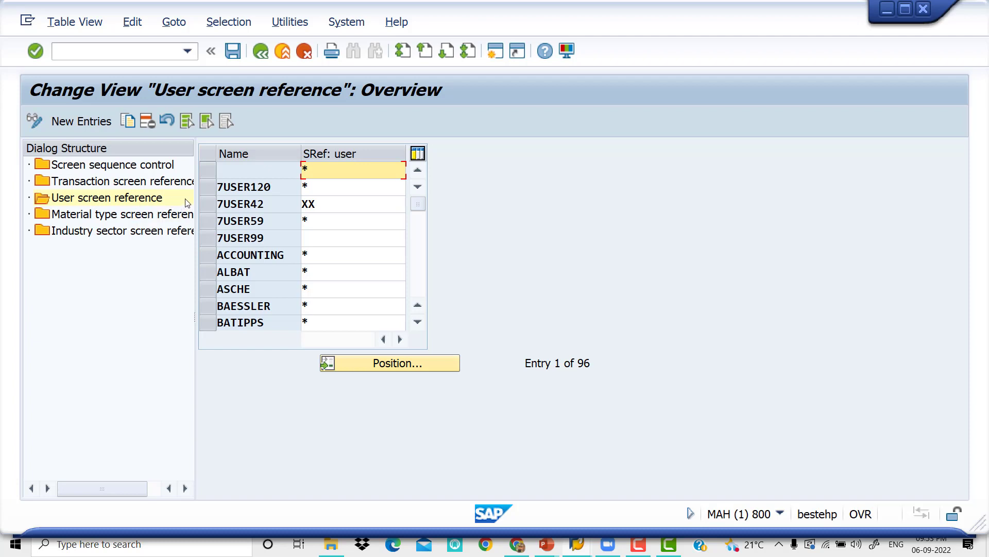
# Try to add a new user screen reference entry for user FIUSER42 with reference *
pyautogui.click(95, 120)
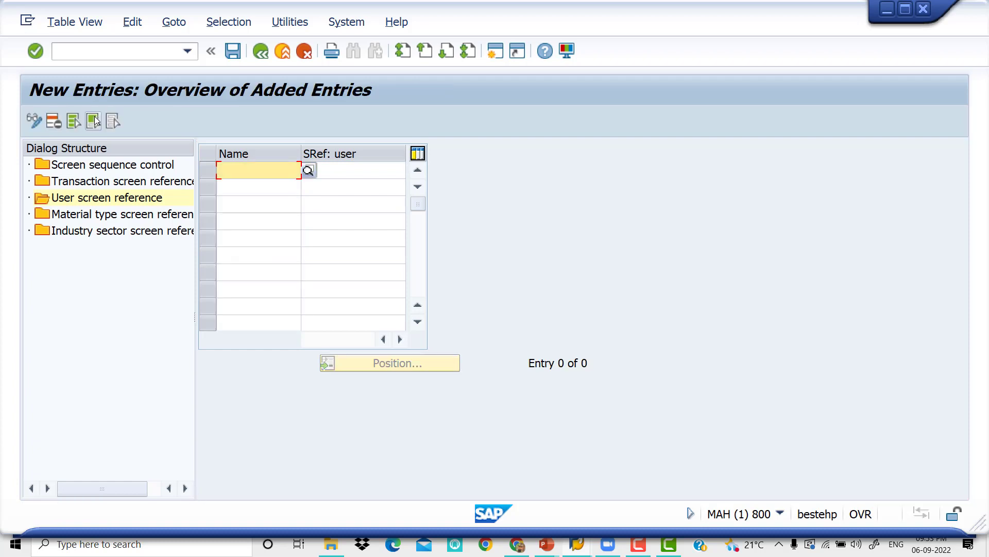
pyautogui.write('FI')
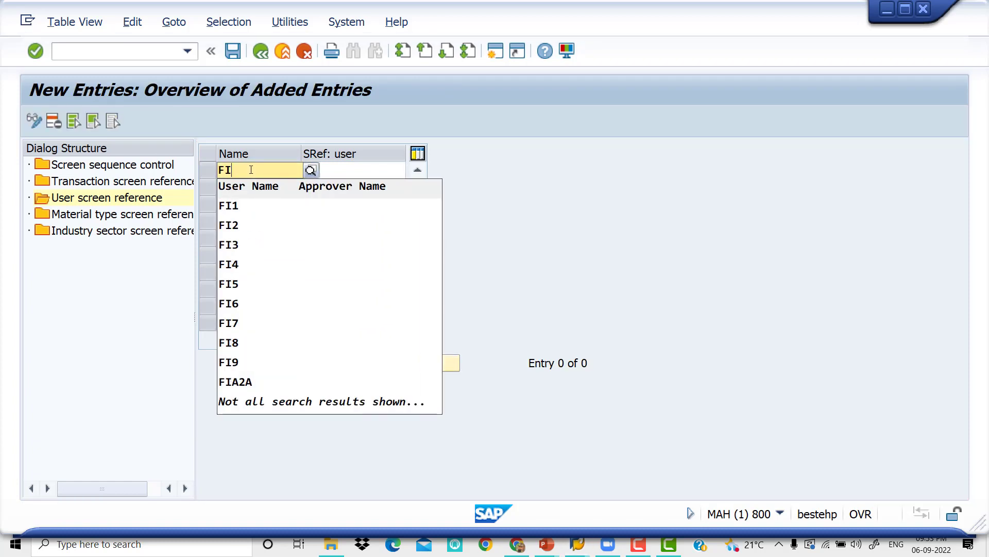
pyautogui.write('USER42')
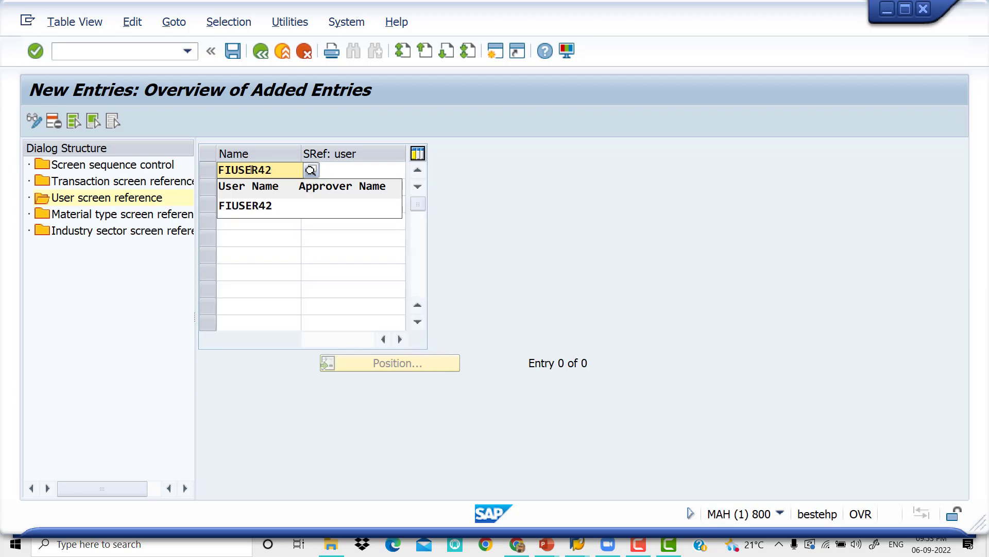
pyautogui.press('Down')
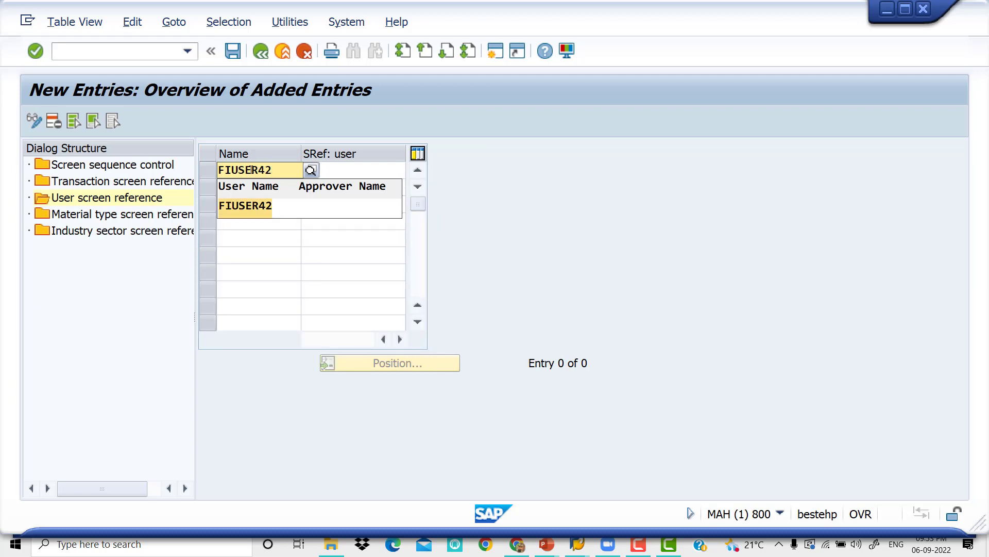
pyautogui.press('Return')
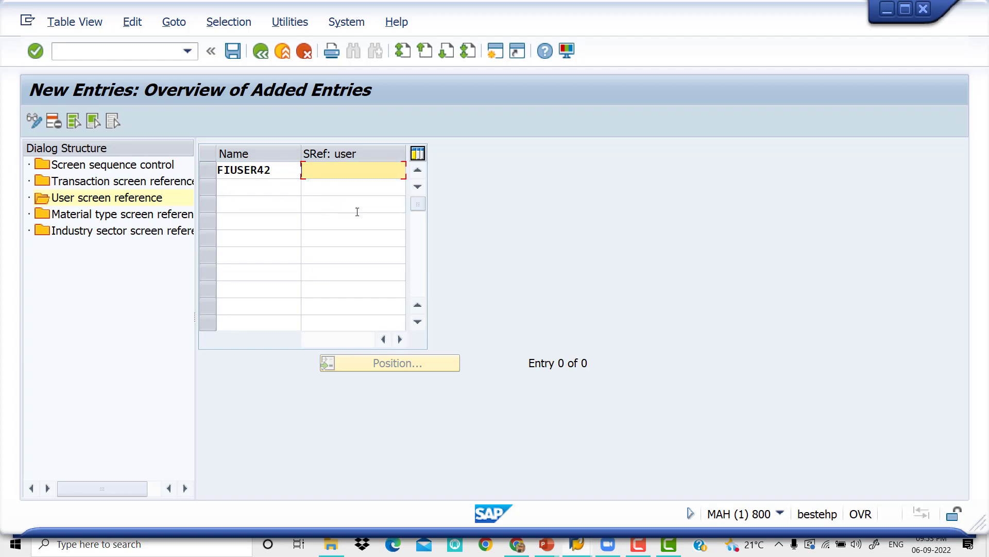
pyautogui.write('*')
pyautogui.press('Return')
pyautogui.click(234, 53)
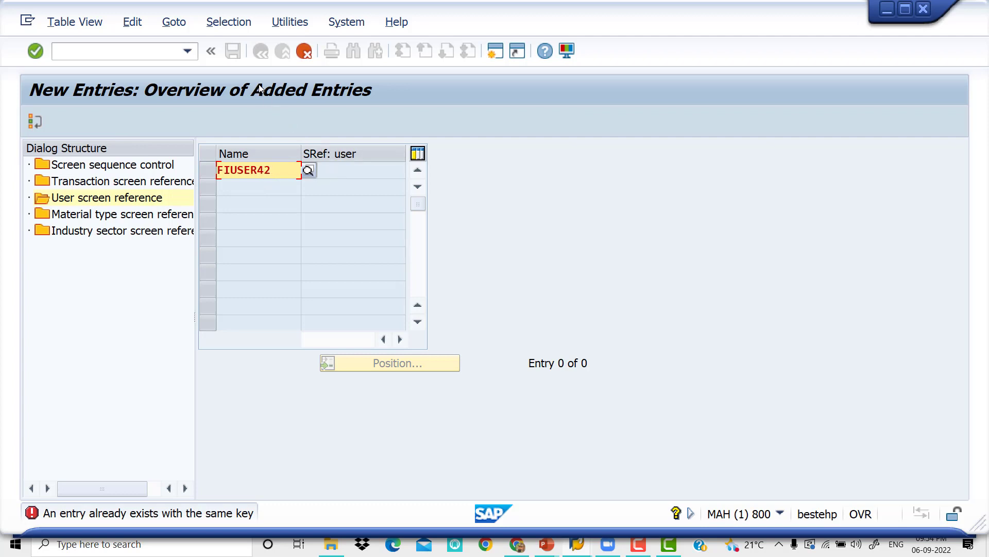
pyautogui.click(304, 51)
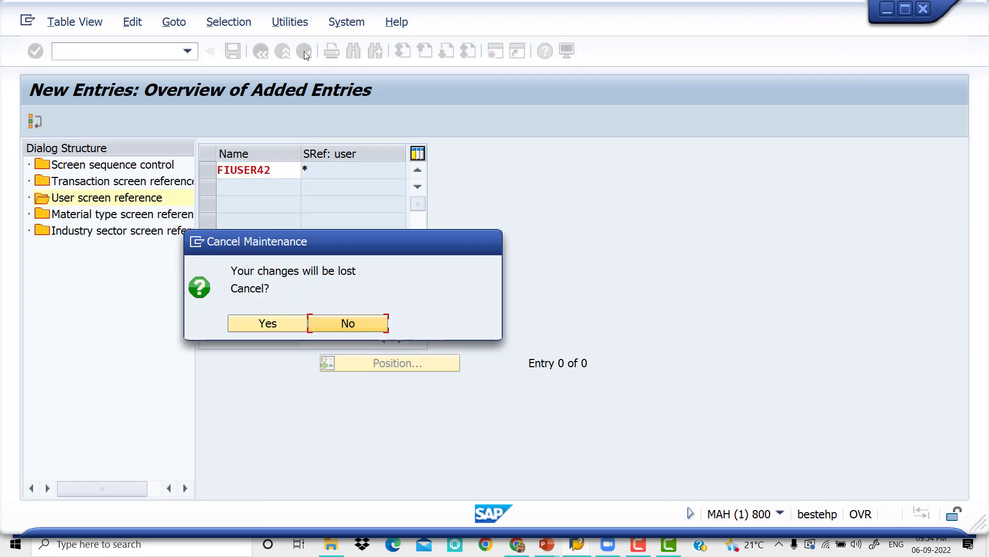
pyautogui.click(278, 323)
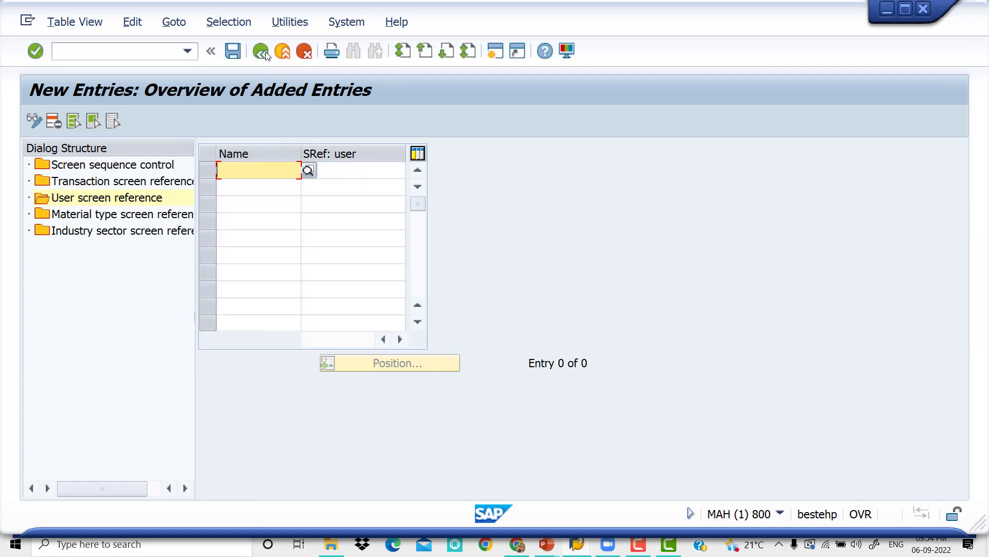
pyautogui.click(264, 53)
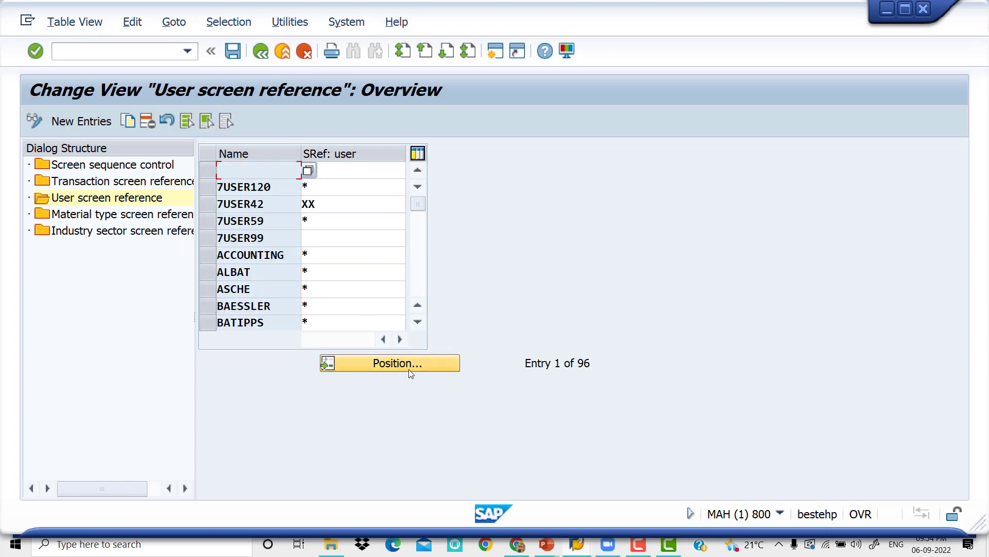
# Position the user screen reference list at FIUSER42 and check the reference assigned to that user
pyautogui.click(409, 367)
pyautogui.write('F')
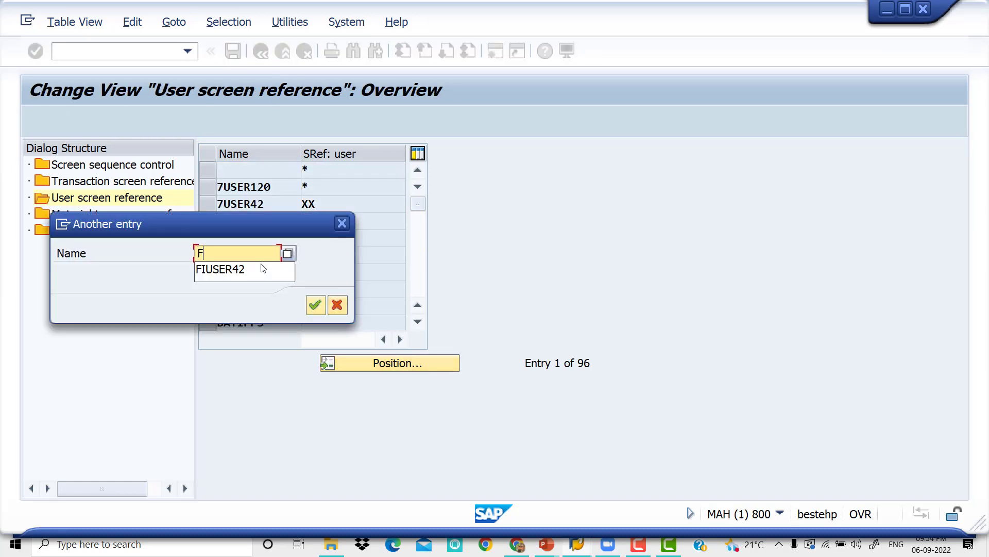
pyautogui.click(261, 267)
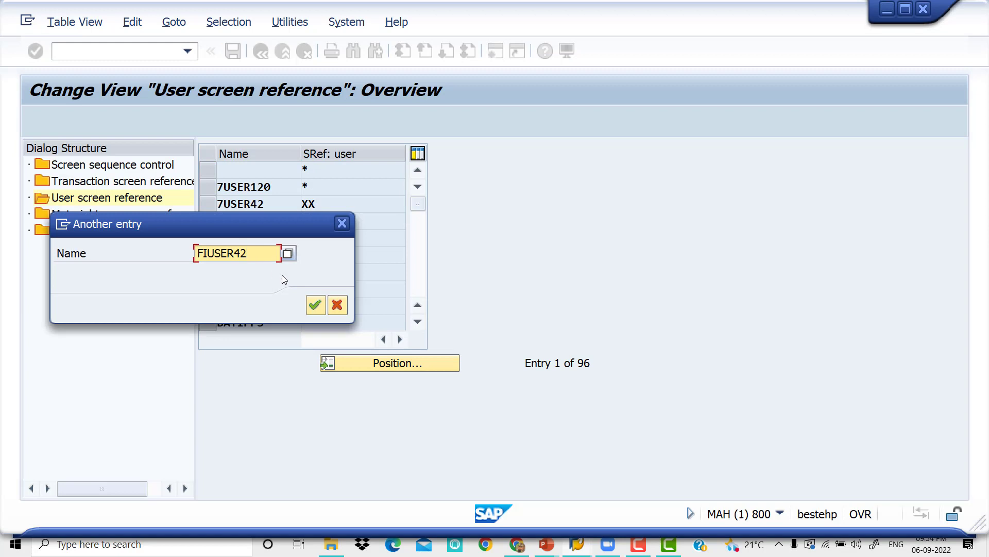
pyautogui.click(316, 305)
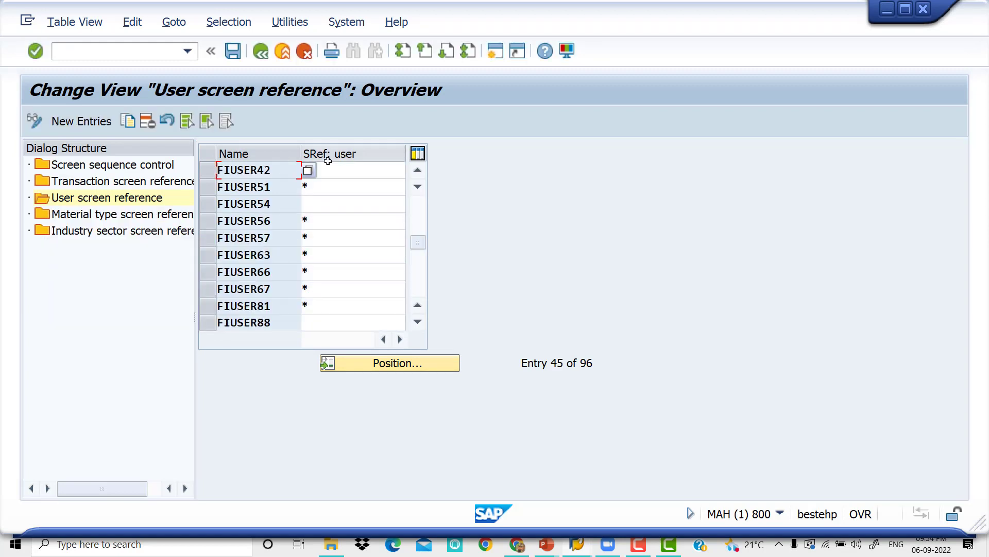
pyautogui.click(338, 186)
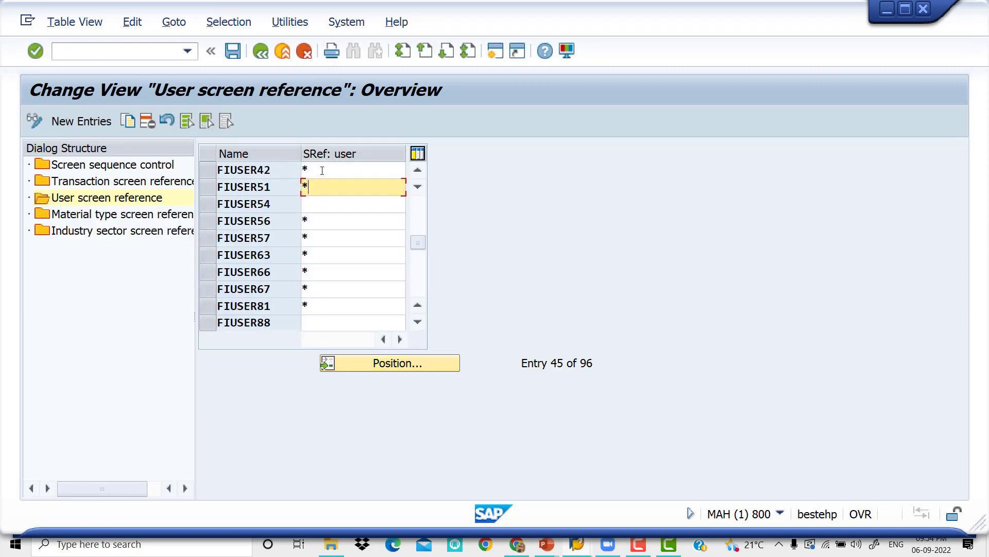
pyautogui.click(323, 171)
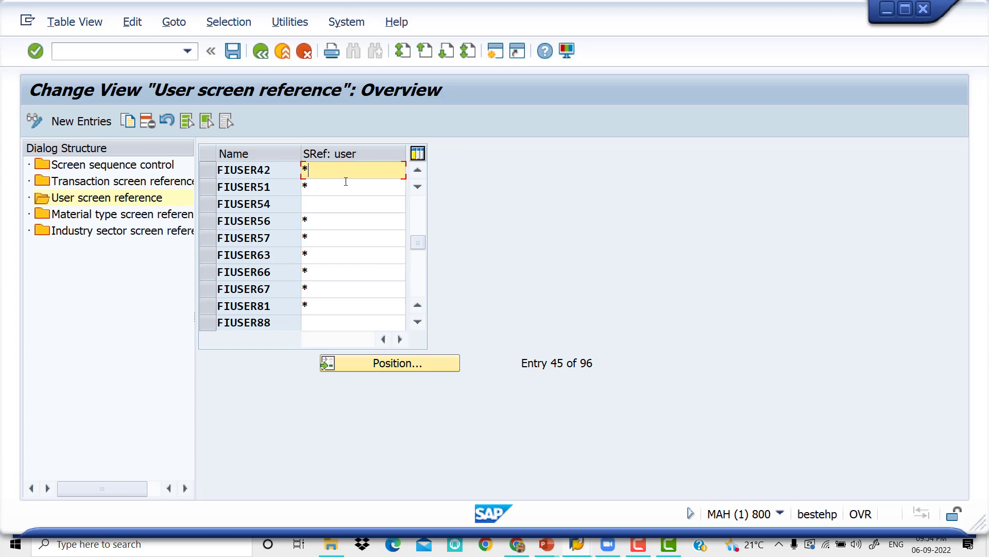
# Leave the screen reference maintenance and start transaction FB60 to enter a vendor invoice
pyautogui.click(161, 55)
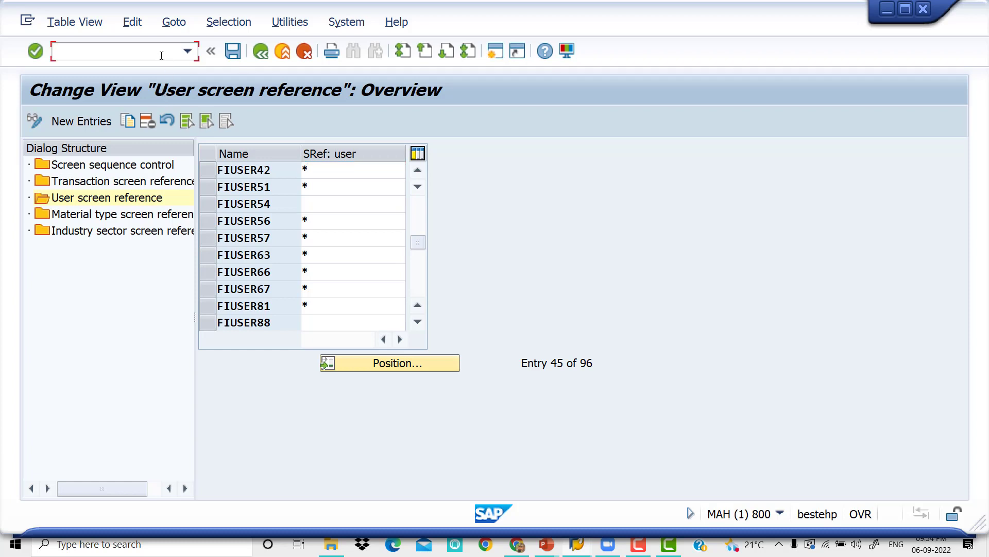
pyautogui.write('/N')
pyautogui.press('Return')
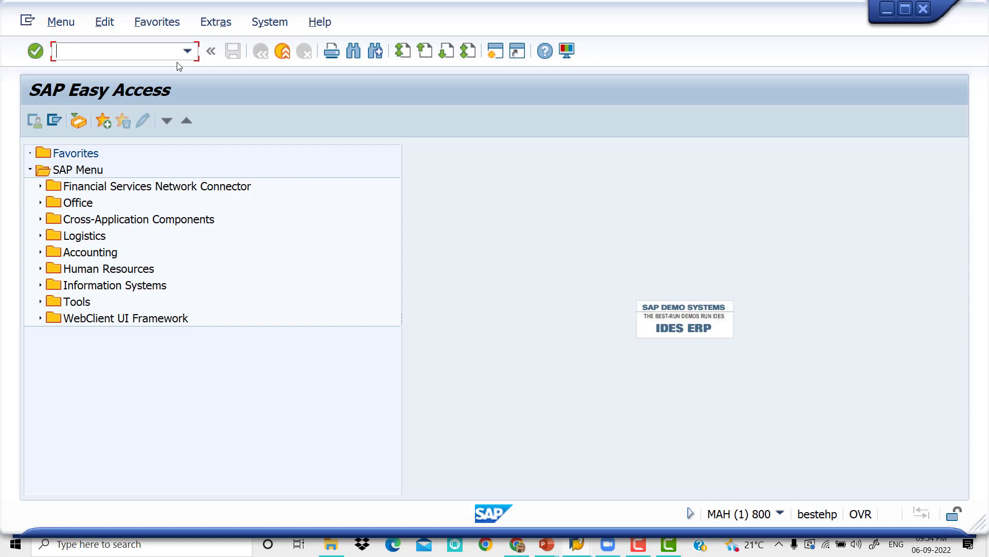
pyautogui.write('FB60')
pyautogui.press('Return')
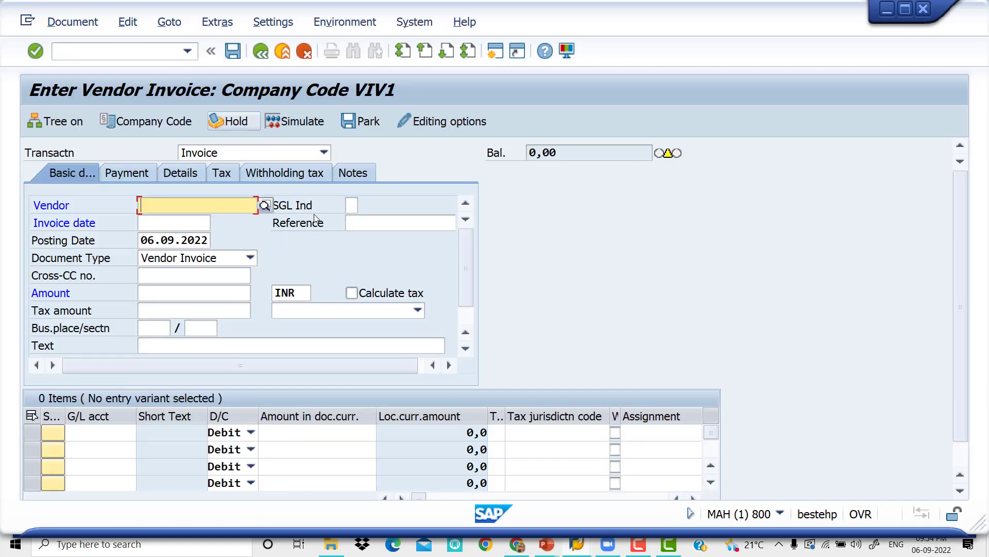
# Search the vendors of company code VIV1 and select ARUNA MERCHANTS1 in Kadapa as the invoice vendor
pyautogui.click(264, 206)
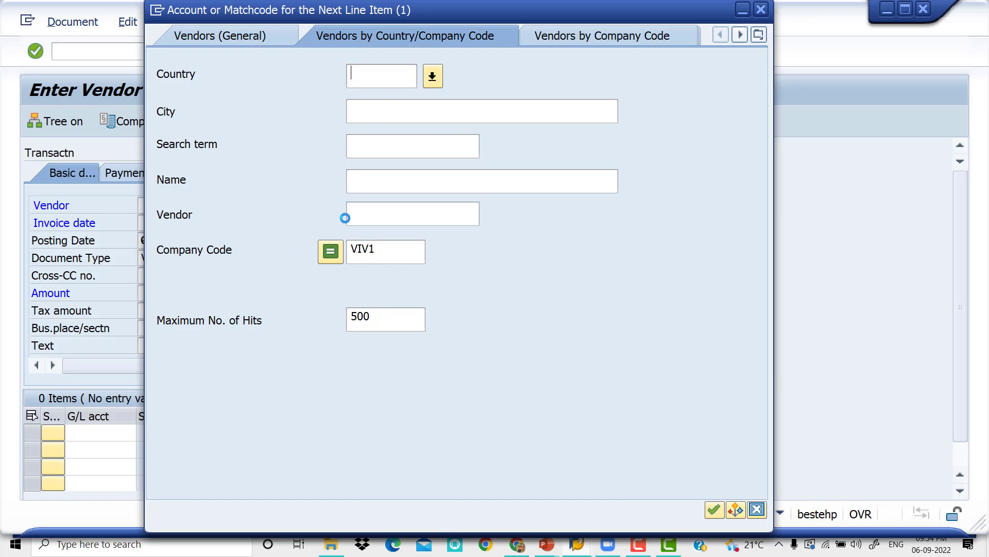
pyautogui.press('Return')
pyautogui.press('Down')
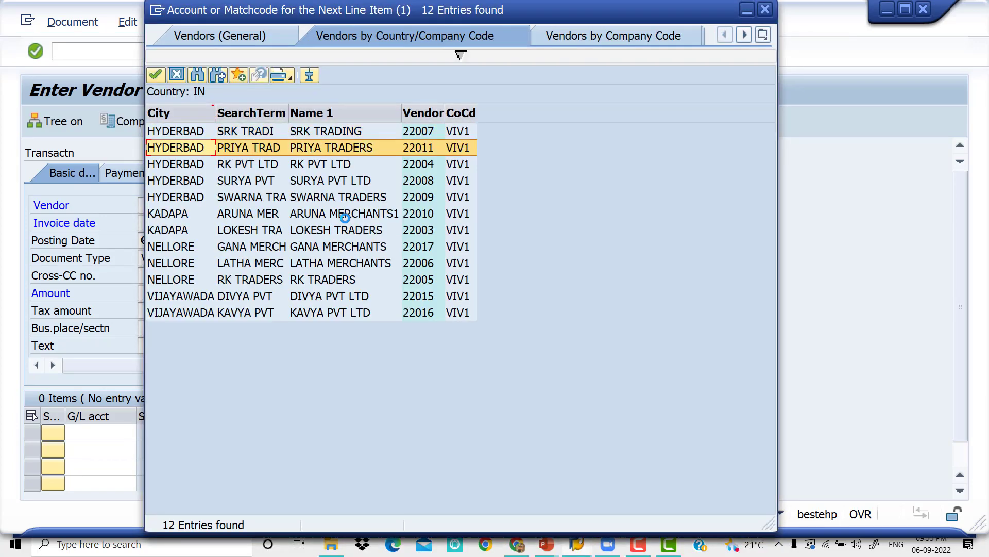
pyautogui.press('Down')
pyautogui.press('Down')
pyautogui.press('Down')
pyautogui.press('Down')
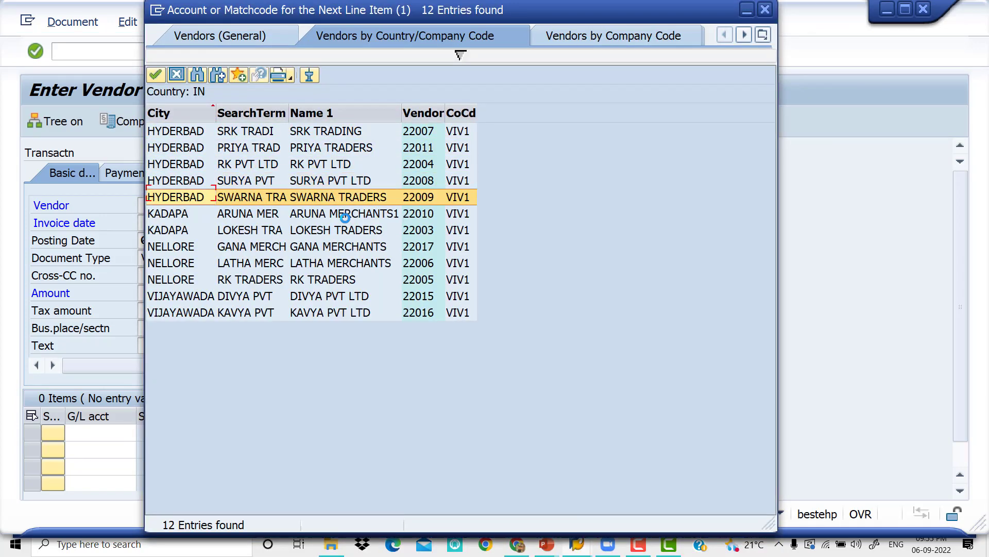
pyautogui.press('Return')
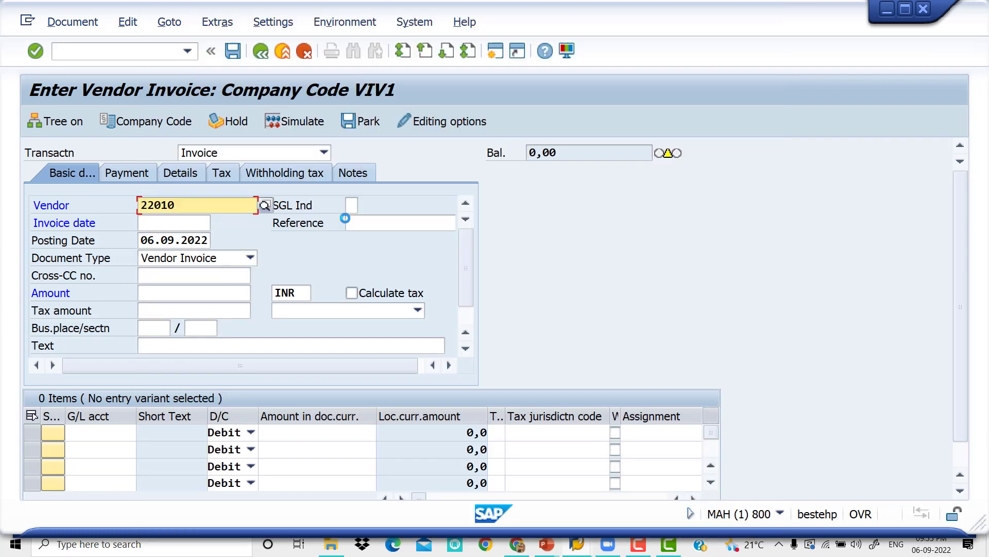
# Set the invoice date to 06.09.2022 and the reference to VENDOR-67
pyautogui.press('Tab')
pyautogui.press('Tab')
pyautogui.press('space')
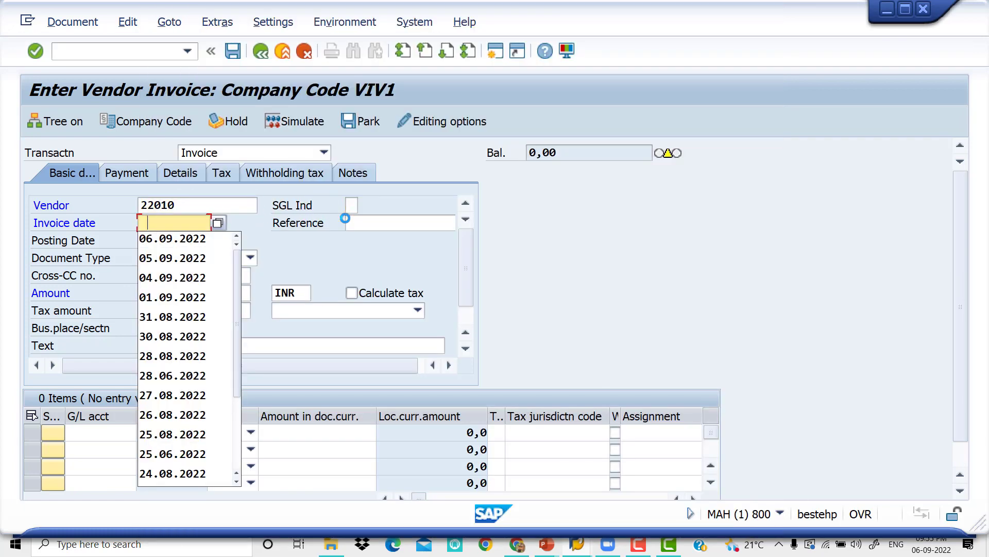
pyautogui.press('Down')
pyautogui.press('Return')
pyautogui.press('Tab')
pyautogui.press('space')
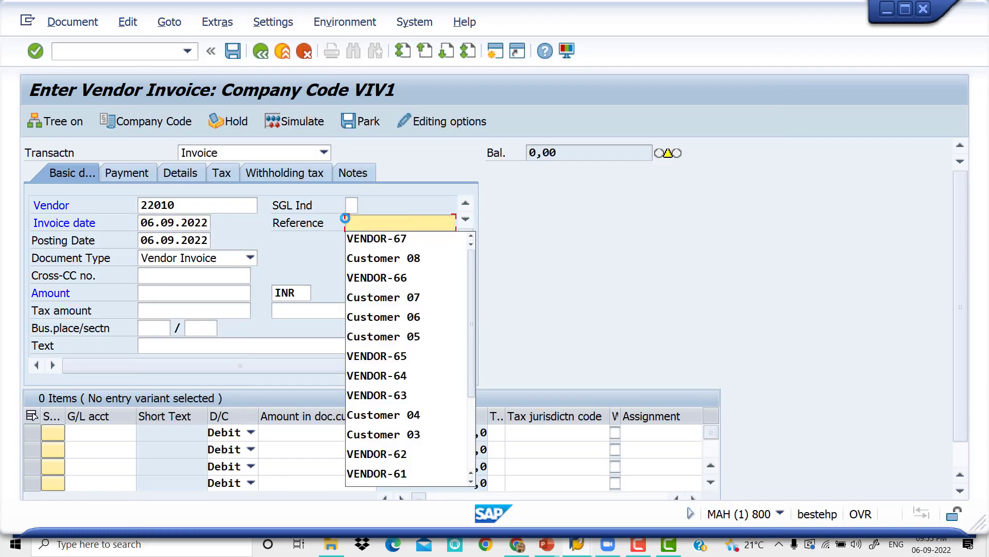
pyautogui.press('Down')
pyautogui.press('Return')
# Enter an invoice amount of 30000 INR and the text VENDOR INVOICE in the basic data
pyautogui.press('Tab')
pyautogui.press('Tab')
pyautogui.press('Tab')
pyautogui.press('Tab')
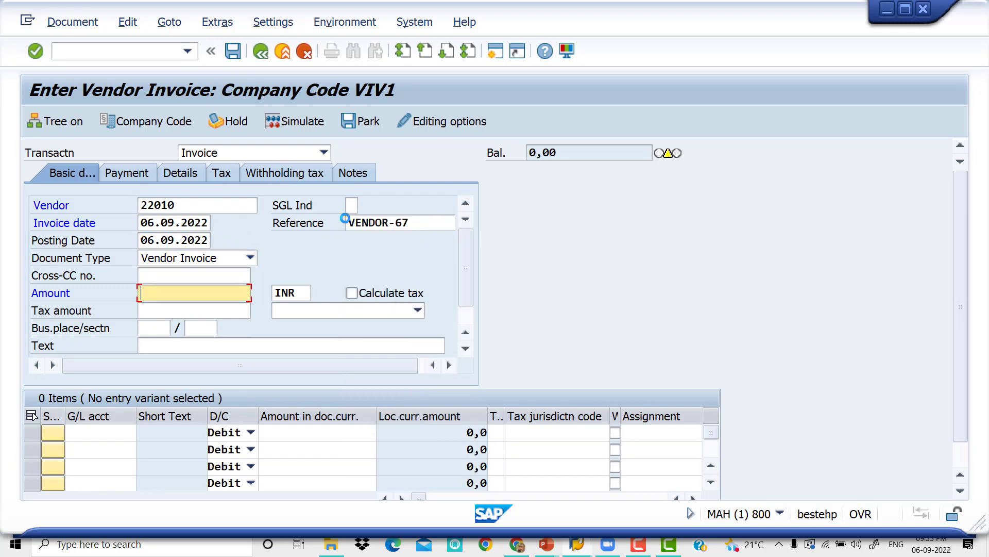
pyautogui.press('space')
pyautogui.press('Down')
pyautogui.press('Return')
pyautogui.press('Tab')
pyautogui.press('Tab')
# Look up the G/L accounts of chart VIV9 and select Rent A/C 400002 for the first invoice line item
pyautogui.press('Tab')
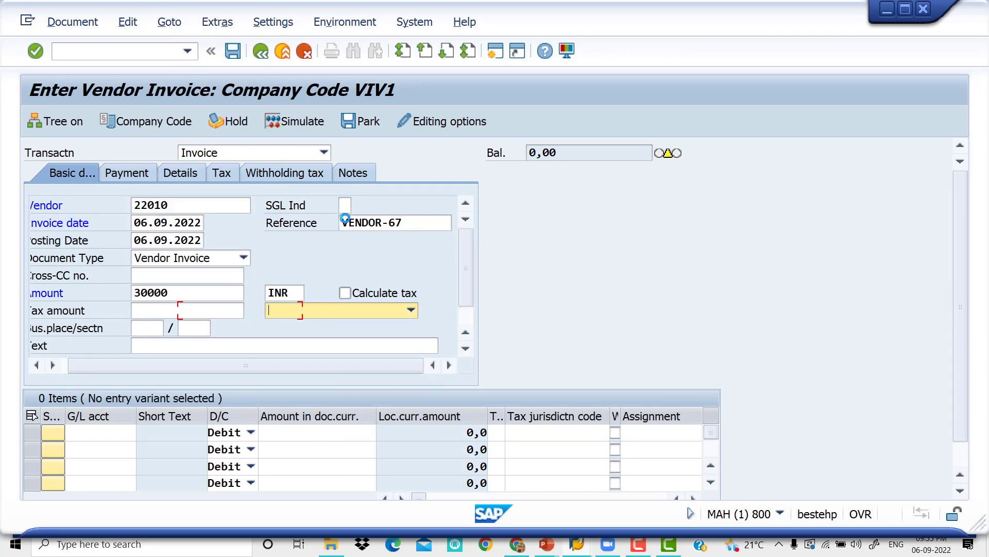
pyautogui.press('Tab')
pyautogui.press('Tab')
pyautogui.press('Tab')
pyautogui.press('space')
pyautogui.press('Down')
pyautogui.press('Return')
pyautogui.press('Tab')
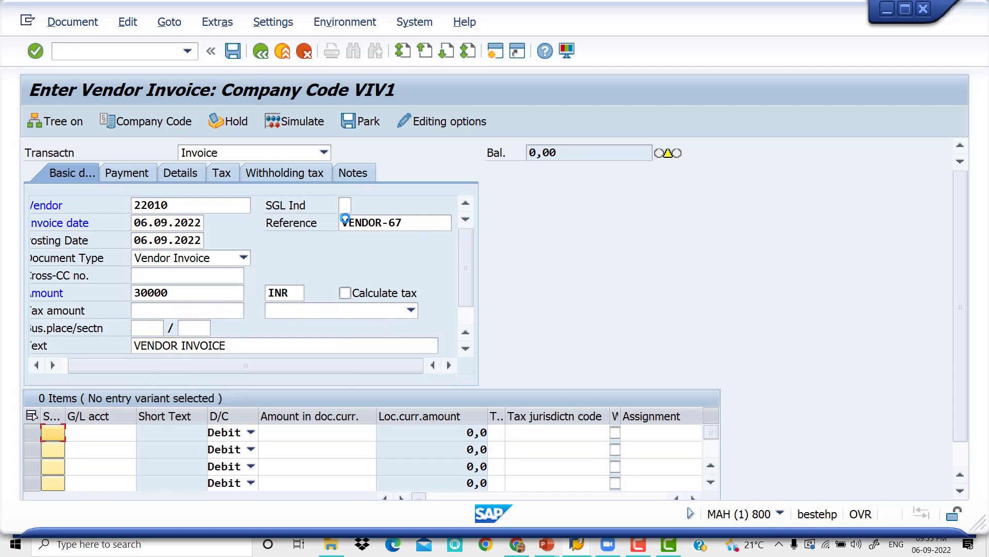
pyautogui.press('Tab')
pyautogui.press('space')
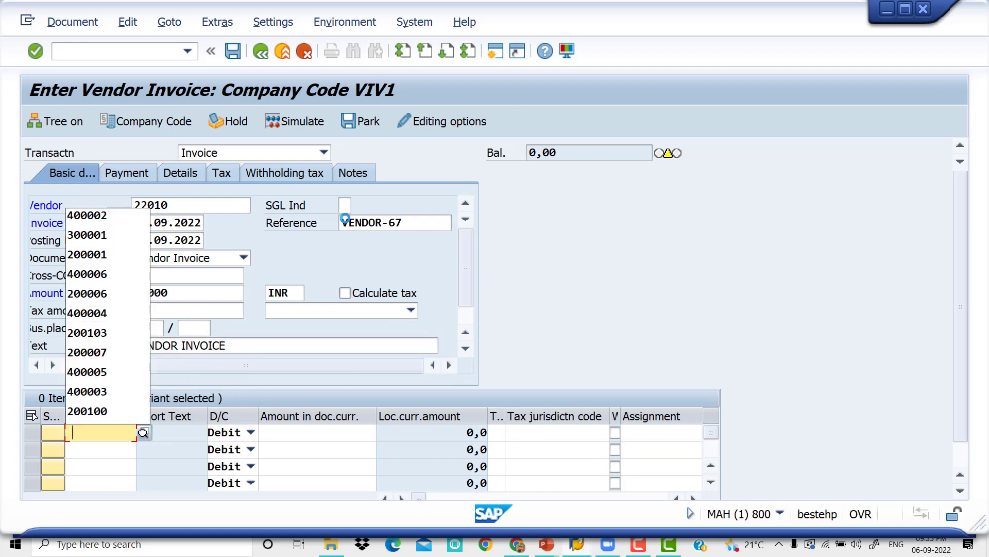
pyautogui.click(143, 432)
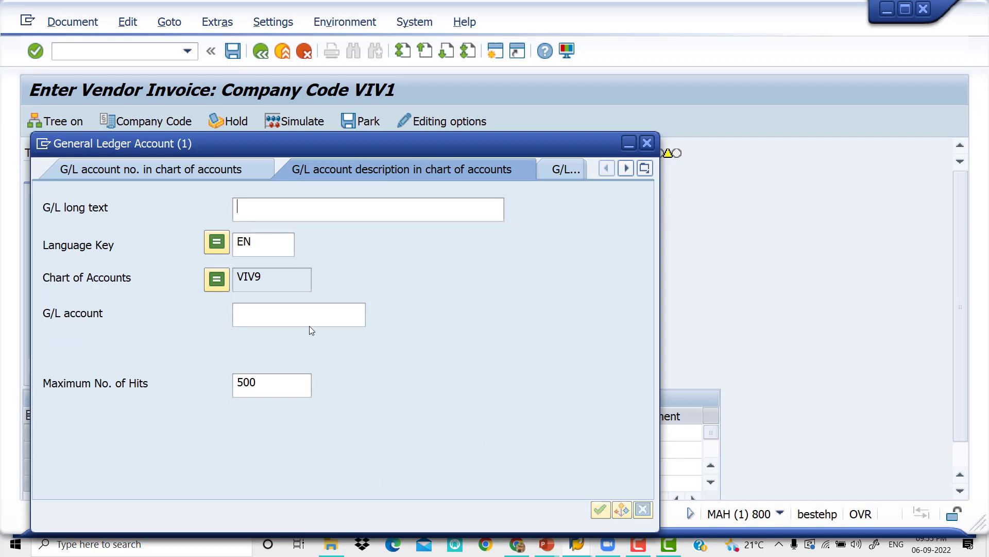
pyautogui.press('Return')
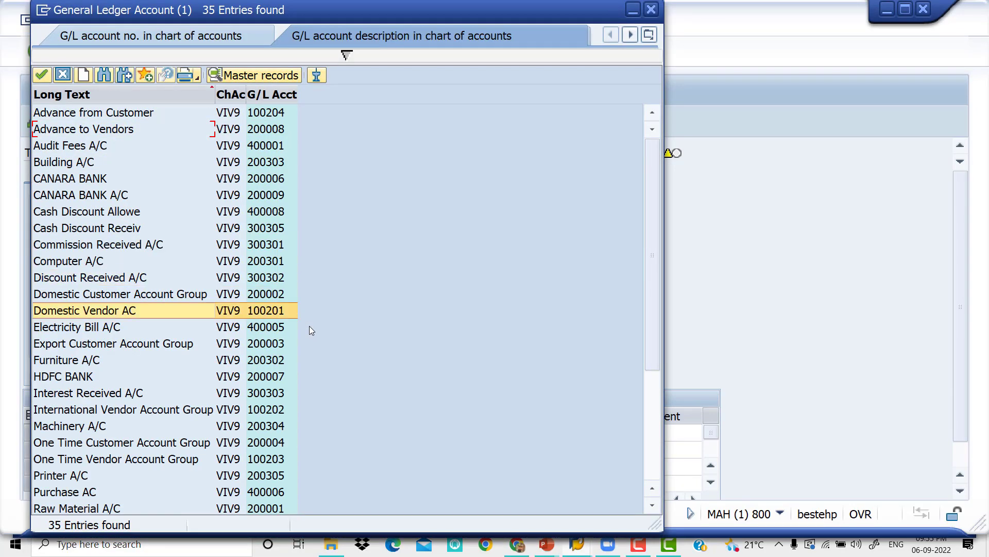
pyautogui.press('Down')
pyautogui.press('Down')
pyautogui.press('Down')
pyautogui.press('Down')
pyautogui.press('Down')
pyautogui.press('Down')
pyautogui.press('Down')
pyautogui.press('Down')
pyautogui.press('Down')
pyautogui.press('Down')
pyautogui.press('Down')
pyautogui.press('Down')
pyautogui.press('Down')
pyautogui.press('Return')
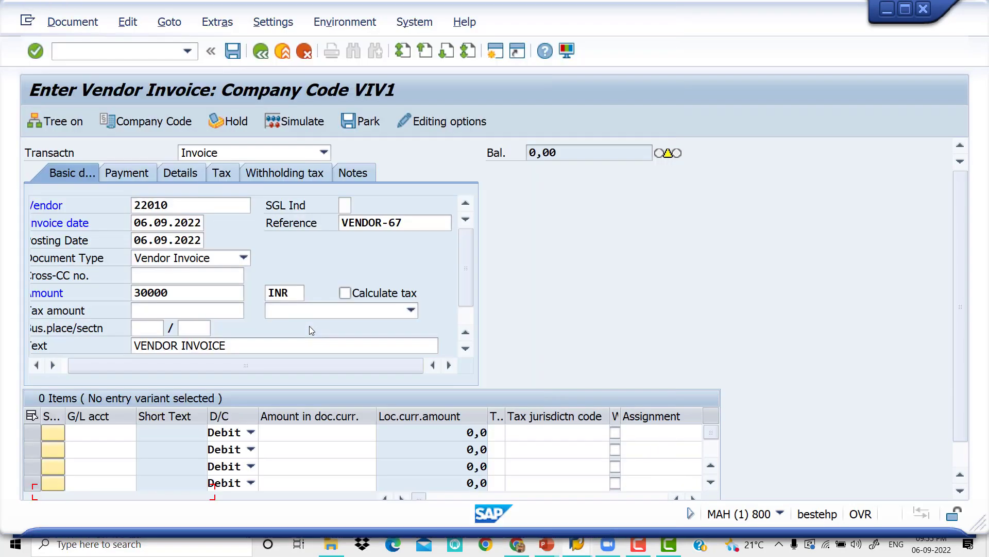
# Enter a debit amount of 30000 and the value date 06.09.2022 for the rent line item
pyautogui.press('Tab')
pyautogui.press('Tab')
pyautogui.press('space')
pyautogui.press('Down')
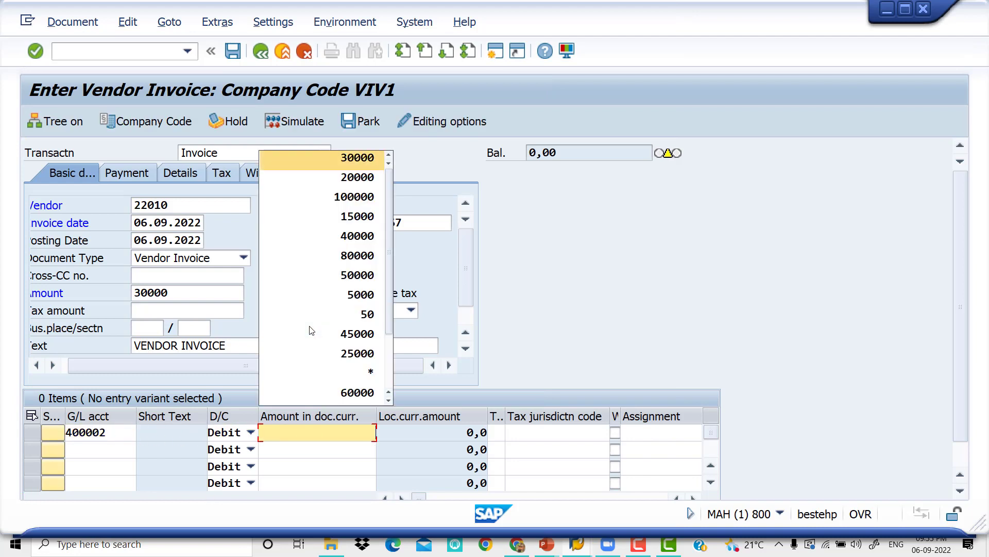
pyautogui.press('Tab')
pyautogui.press('Tab')
# Enter the text RENT and business area VIV0 in the rent line item
pyautogui.press('Tab')
pyautogui.press('Tab')
pyautogui.press('Tab')
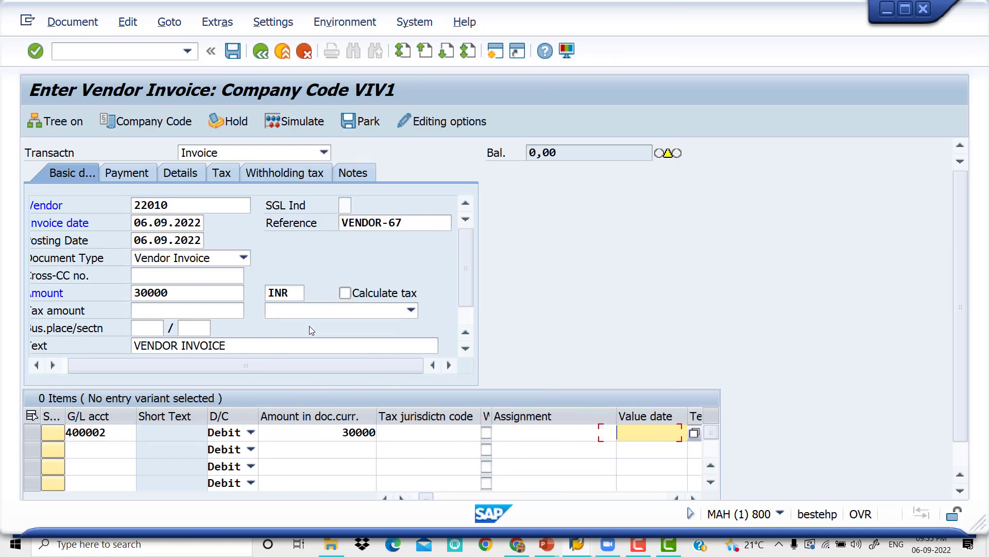
pyautogui.press('space')
pyautogui.press('Down')
pyautogui.press('Tab')
pyautogui.press('space')
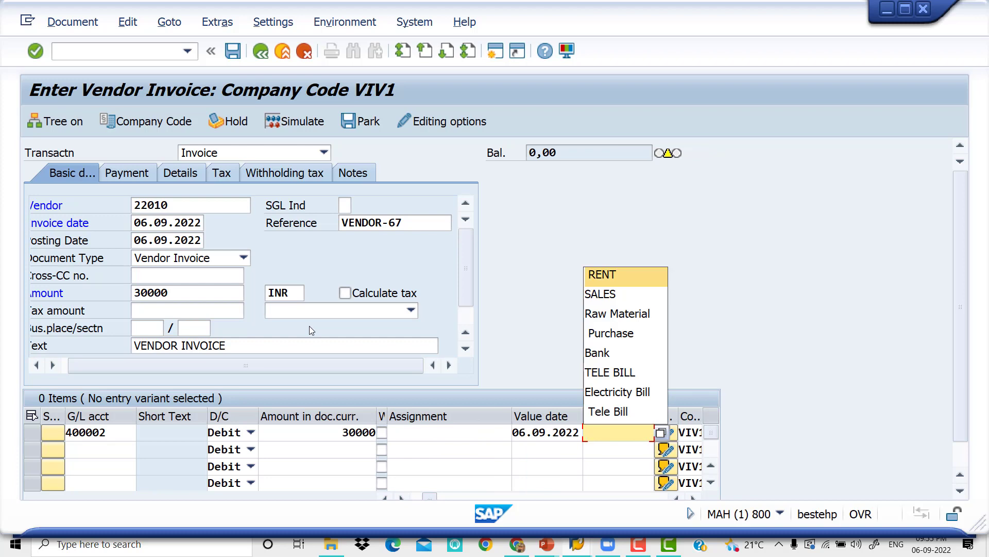
pyautogui.press('Down')
pyautogui.press('Tab')
pyautogui.press('Tab')
pyautogui.press('space')
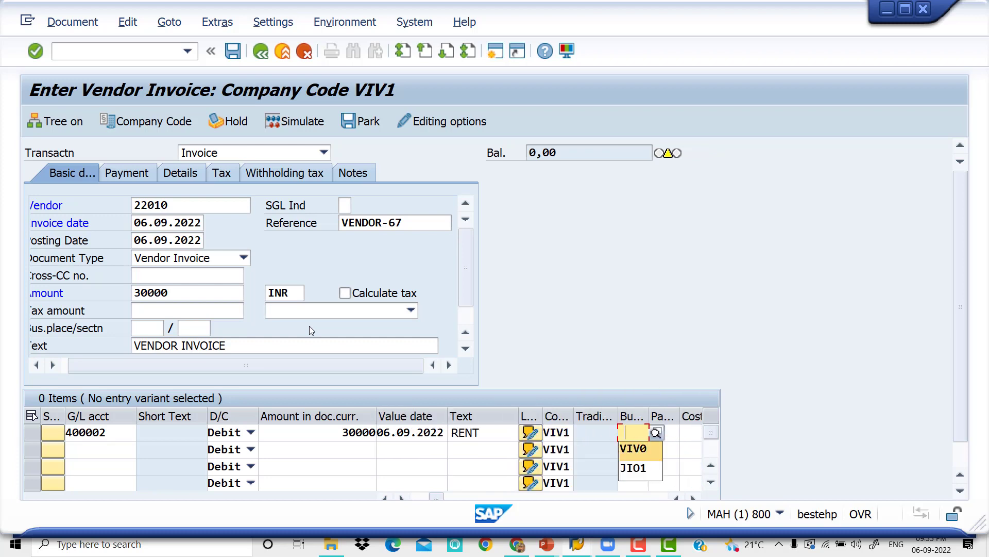
pyautogui.press('Down')
pyautogui.press('Tab')
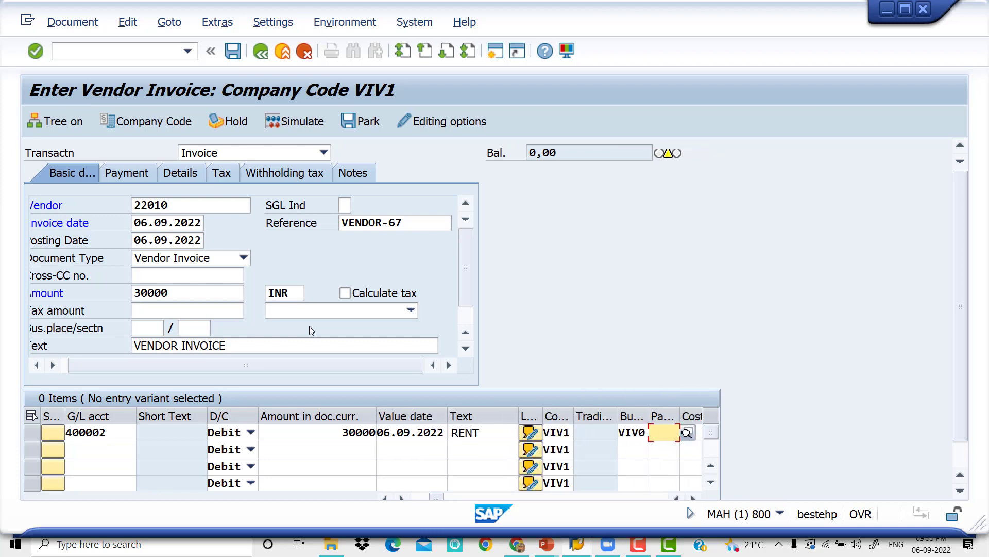
# Set the invoice's payment terms to 0001 in the payment data and accept the changed terms
pyautogui.click(145, 175)
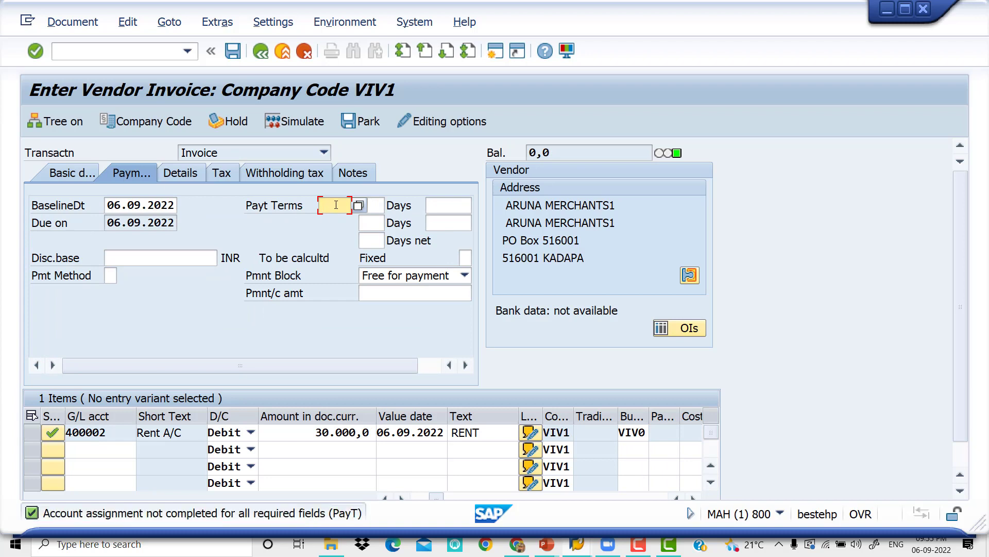
pyautogui.press('space')
pyautogui.press('Down')
pyautogui.press('Tab')
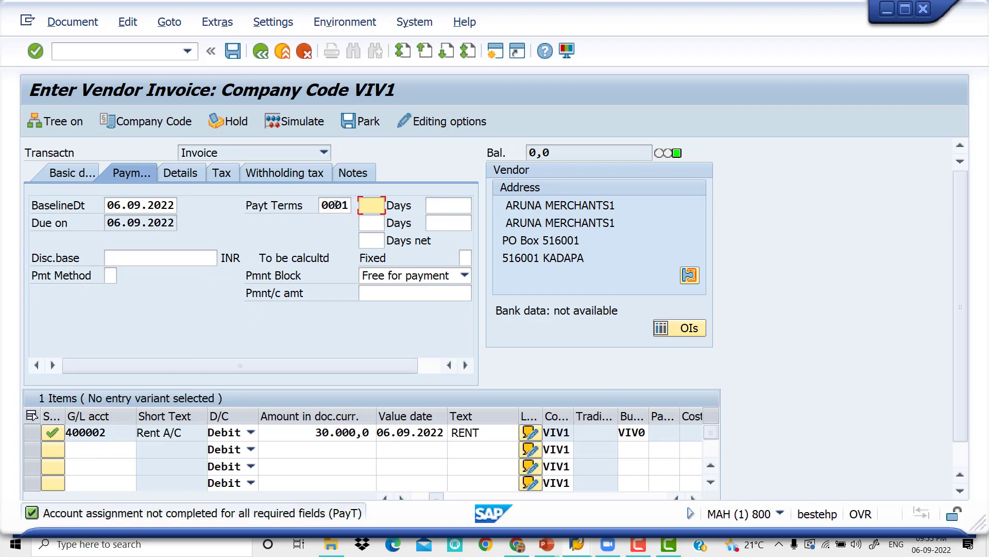
pyautogui.press('Return')
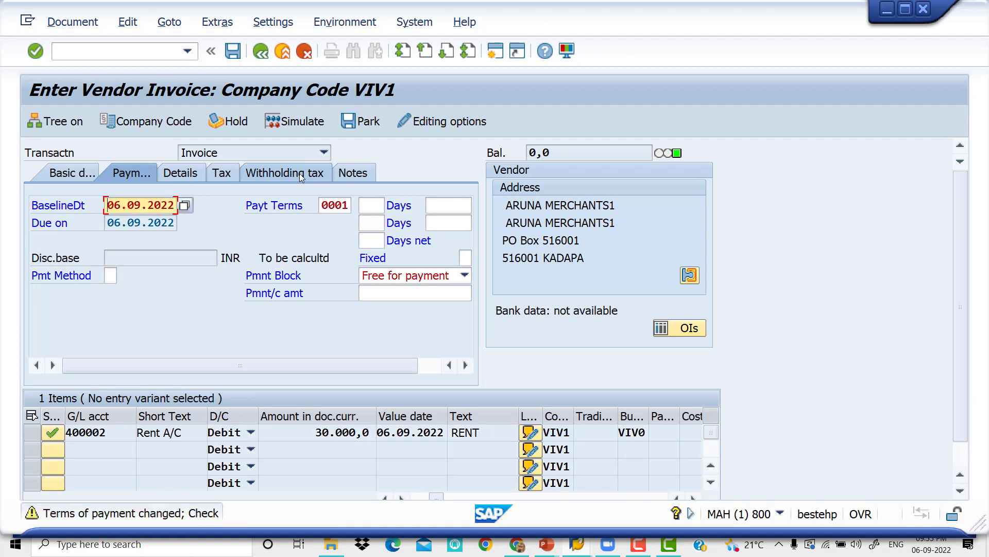
pyautogui.press('Return')
# Remove the withholding tax code Y6 from the second Rent on Building row of the invoice's withholding tax data
pyautogui.click(299, 174)
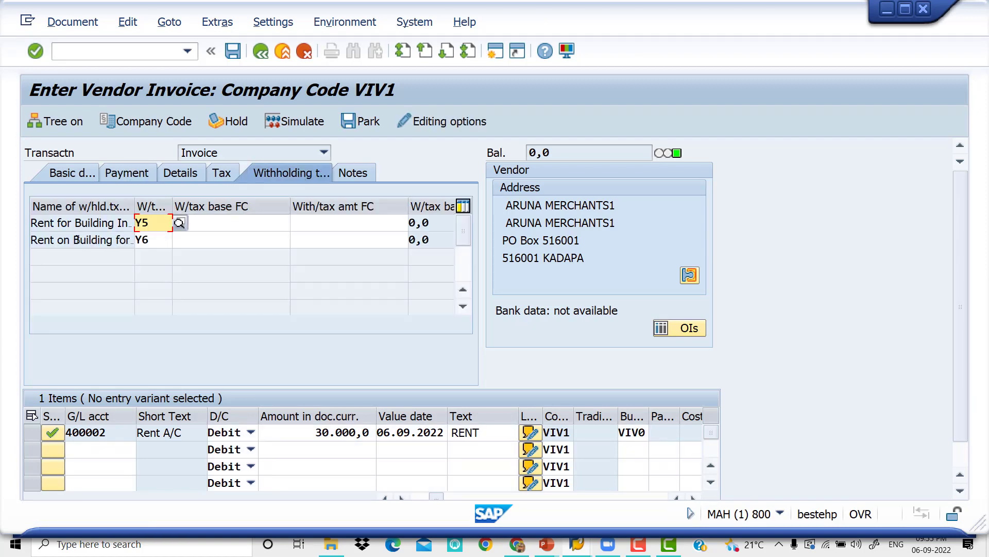
pyautogui.click(160, 242)
pyautogui.press('BackSpace')
pyautogui.press('BackSpace')
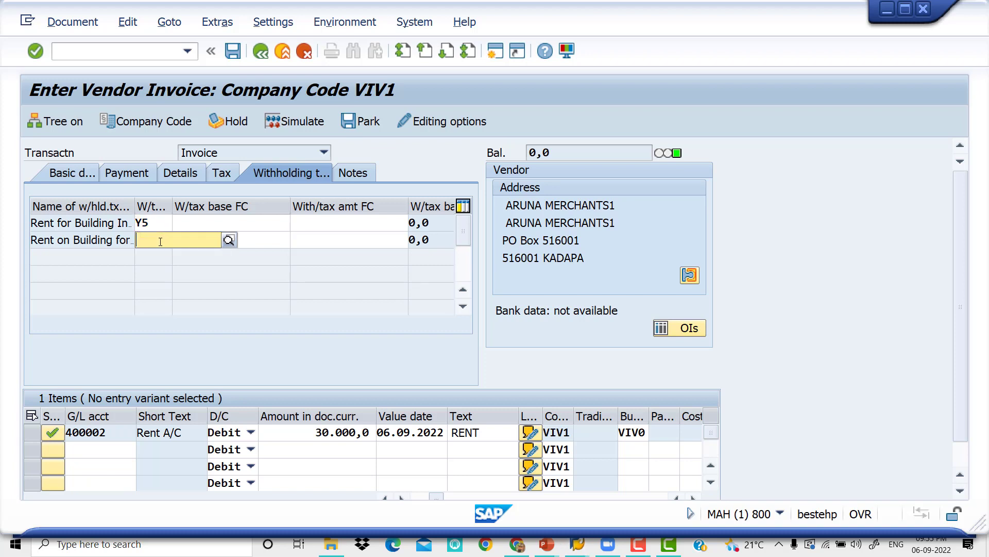
pyautogui.press('Tab')
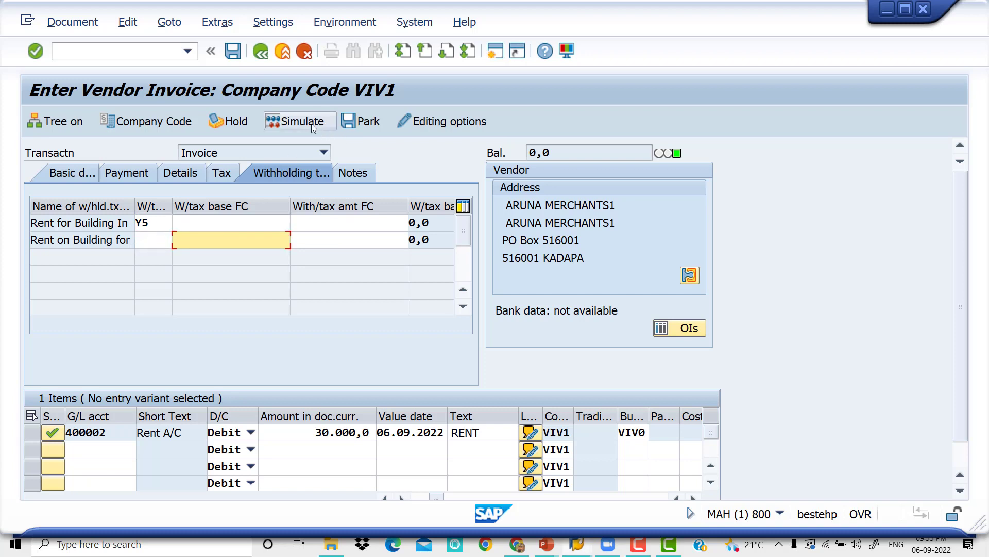
# Simulate the vendor invoice, view the help for the information message and continue to the document overview
pyautogui.click(311, 124)
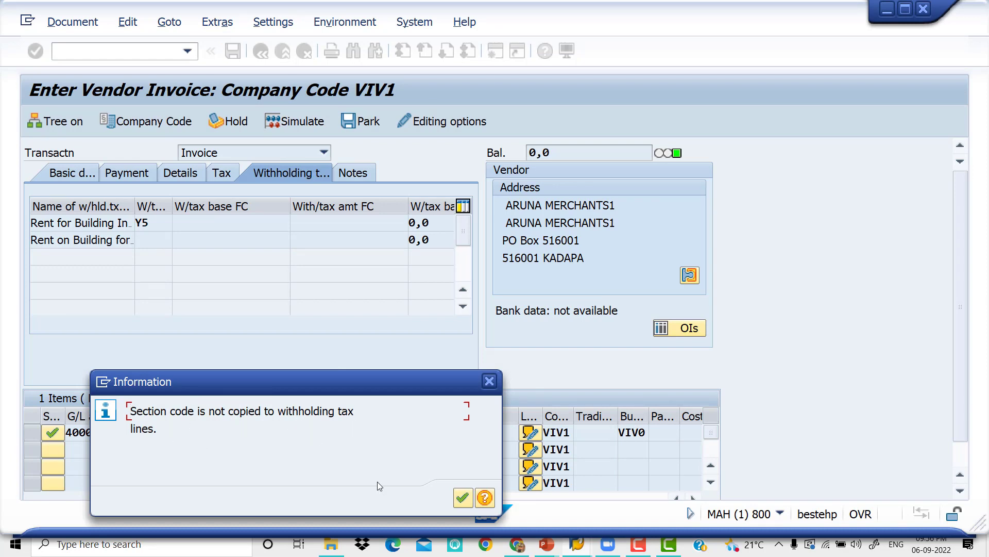
pyautogui.click(485, 497)
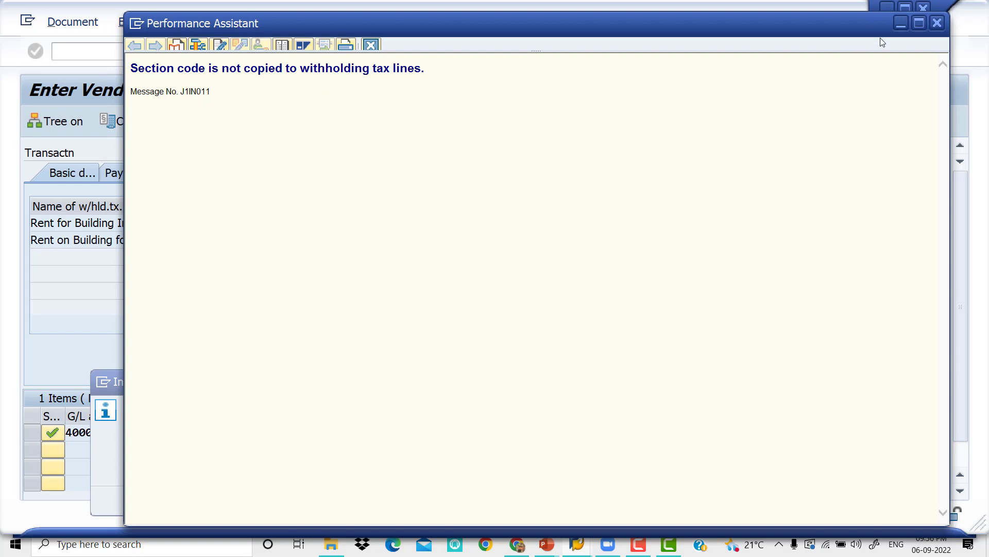
pyautogui.click(899, 24)
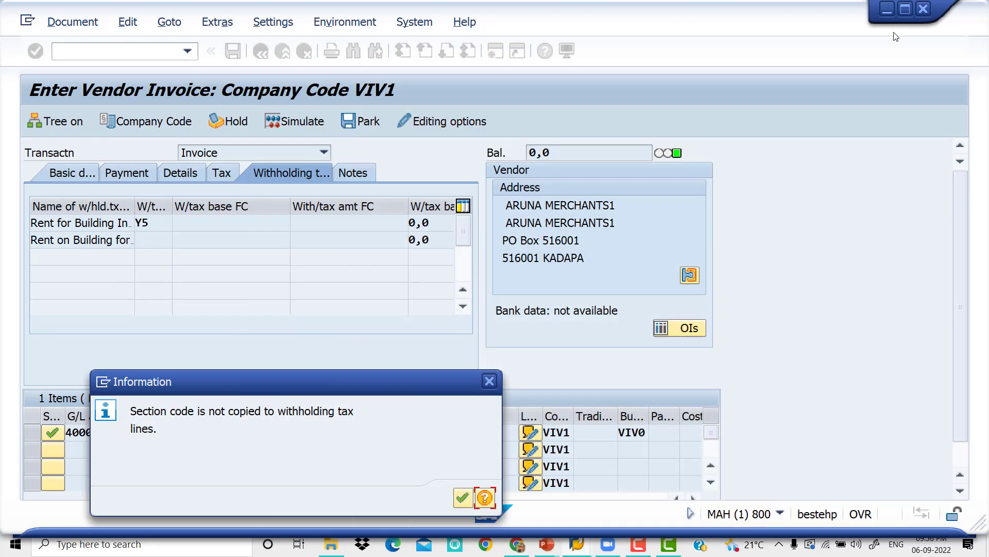
pyautogui.click(463, 499)
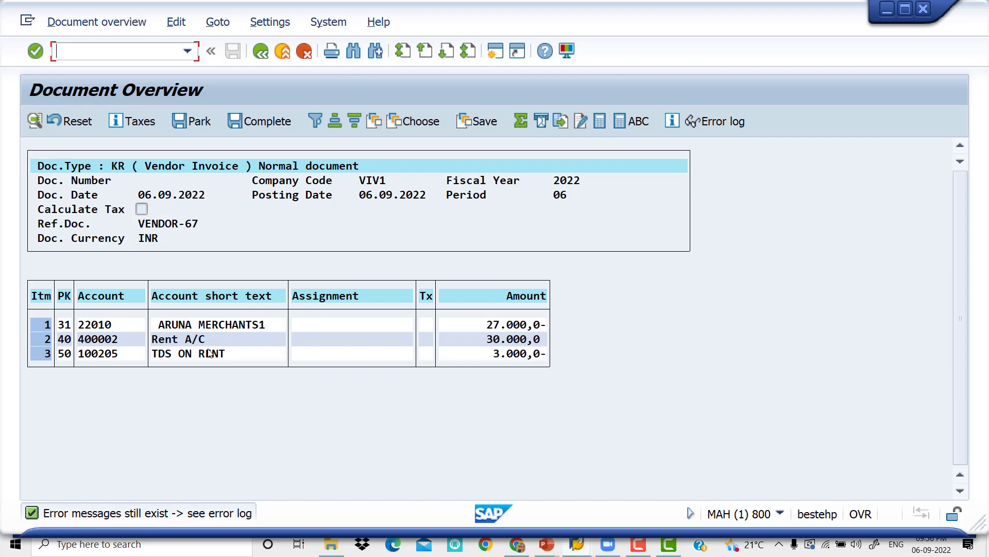
# Fill in the TDS ON RENT line item with business area VIV0, value date 06.09.2022 and text TDS ON RENT, and return to the overview
pyautogui.click(242, 354)
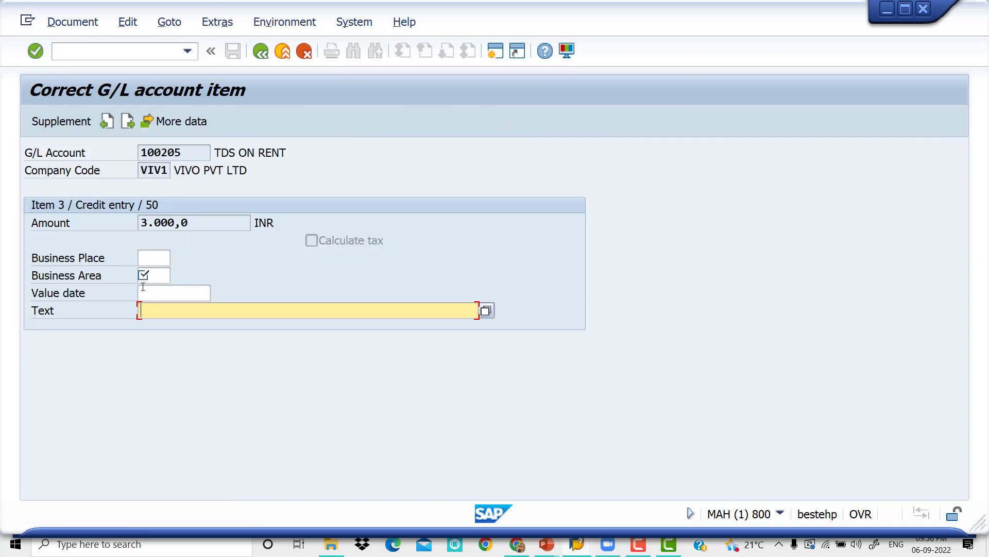
pyautogui.click(155, 277)
pyautogui.press('space')
pyautogui.press('Down')
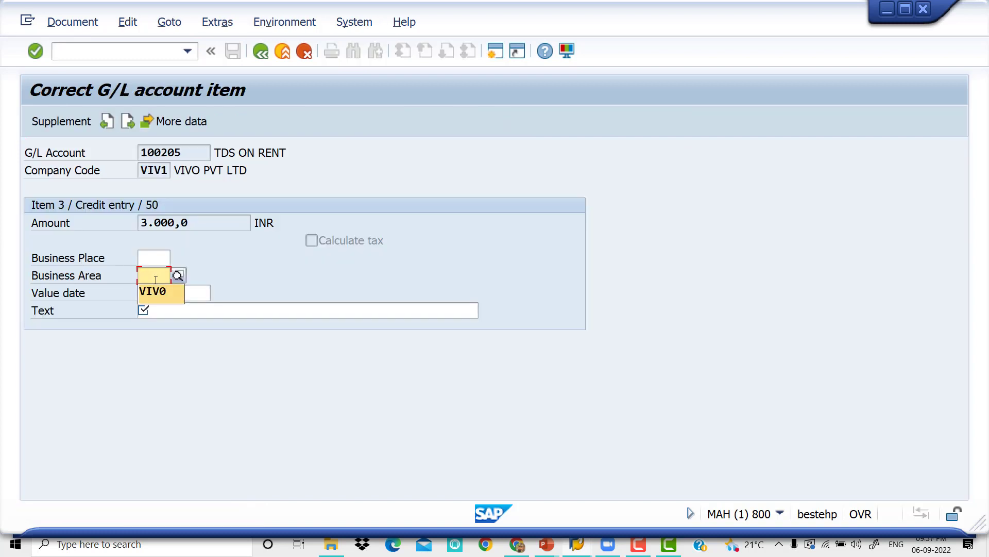
pyautogui.press('Tab')
pyautogui.press('space')
pyautogui.press('Down')
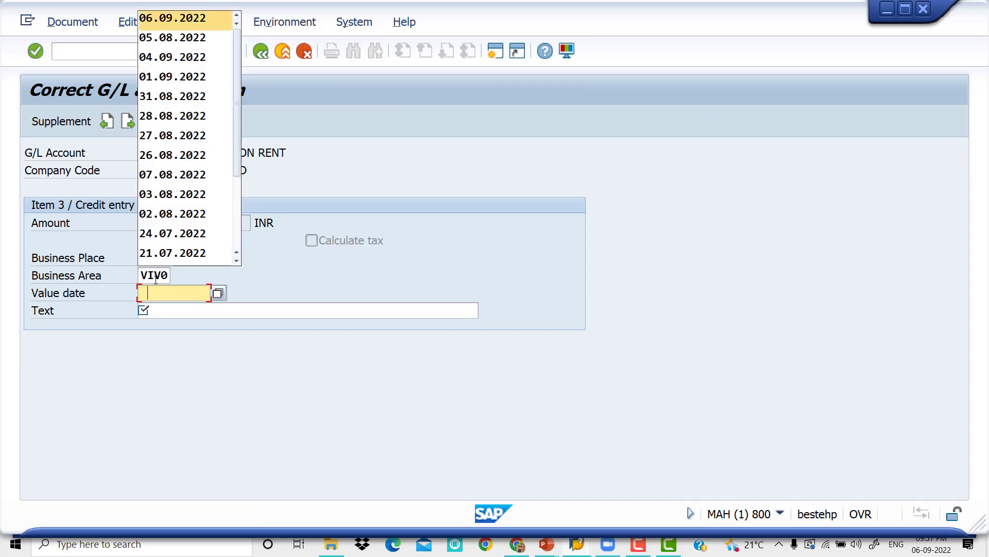
pyautogui.press('Tab')
pyautogui.press('space')
pyautogui.press('Down')
pyautogui.press('Return')
pyautogui.press('Tab')
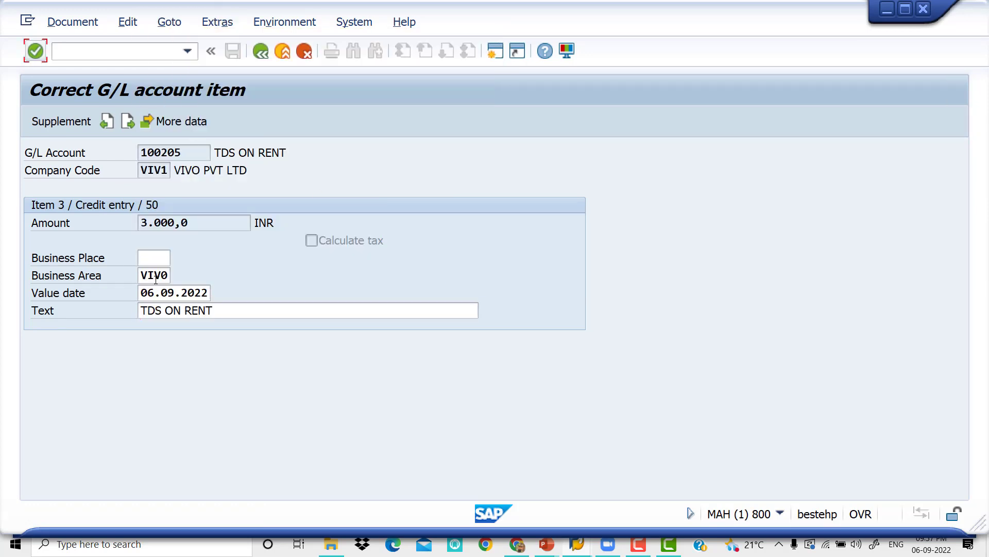
pyautogui.click(266, 54)
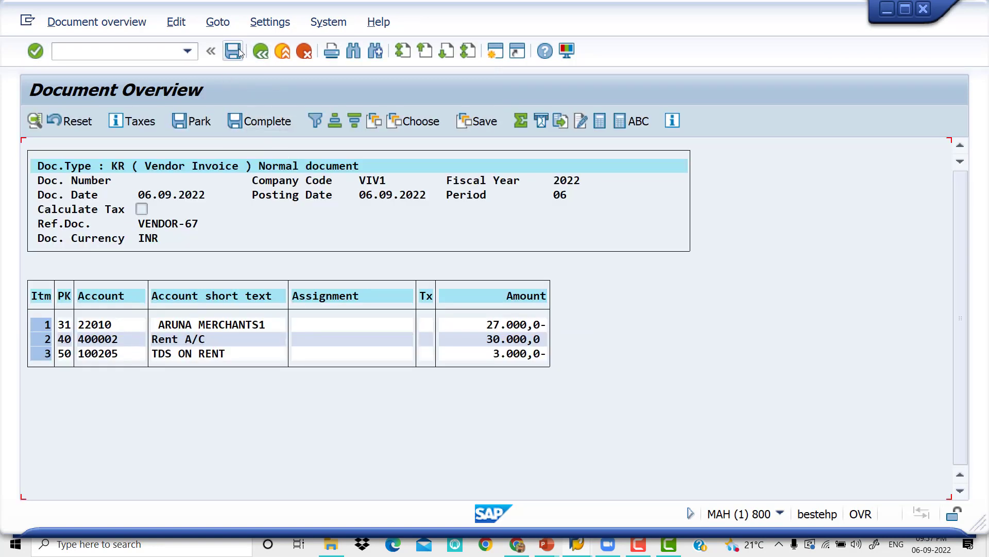
# Try to post the vendor invoice and go back to the invoice entry screen
pyautogui.click(239, 52)
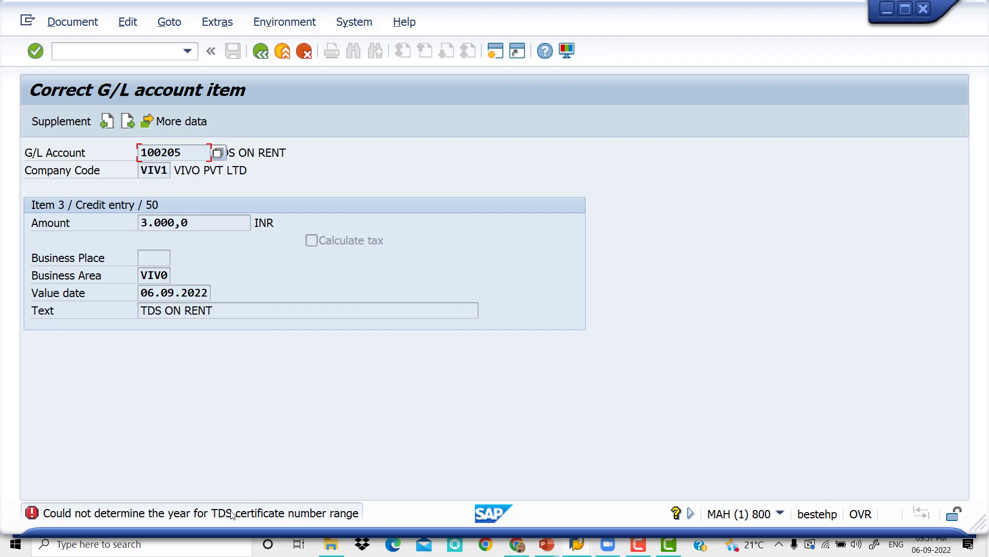
pyautogui.press('Return')
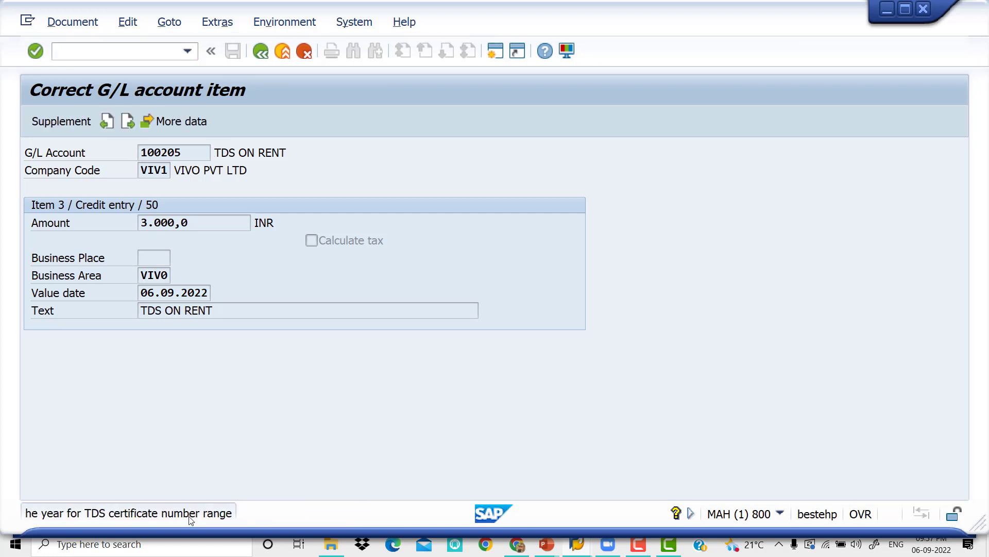
pyautogui.press('Return')
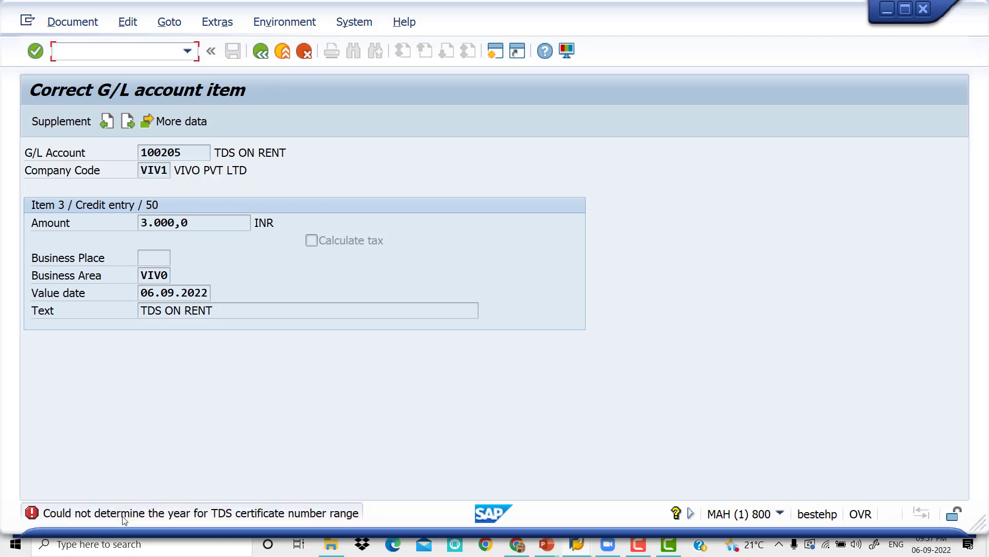
pyautogui.press('Return')
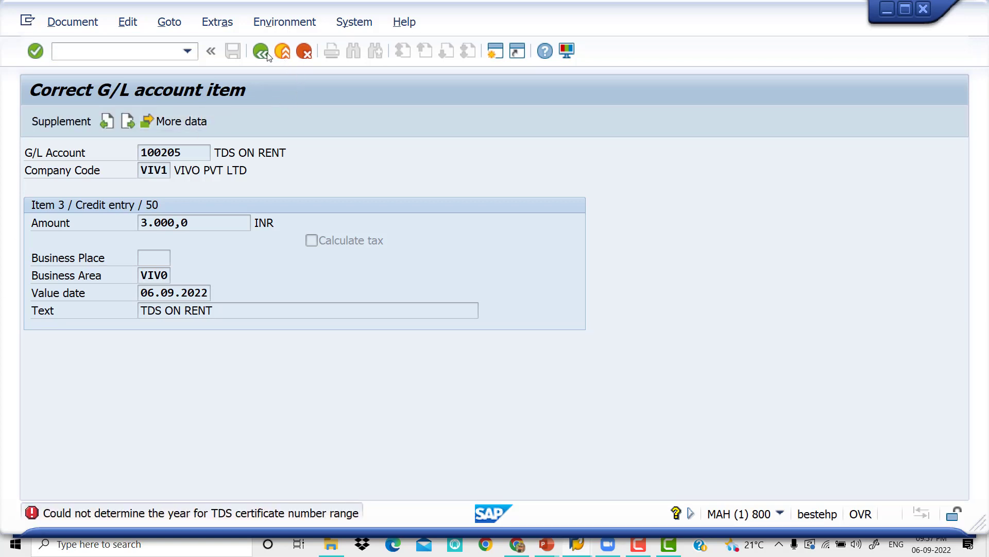
pyautogui.click(261, 52)
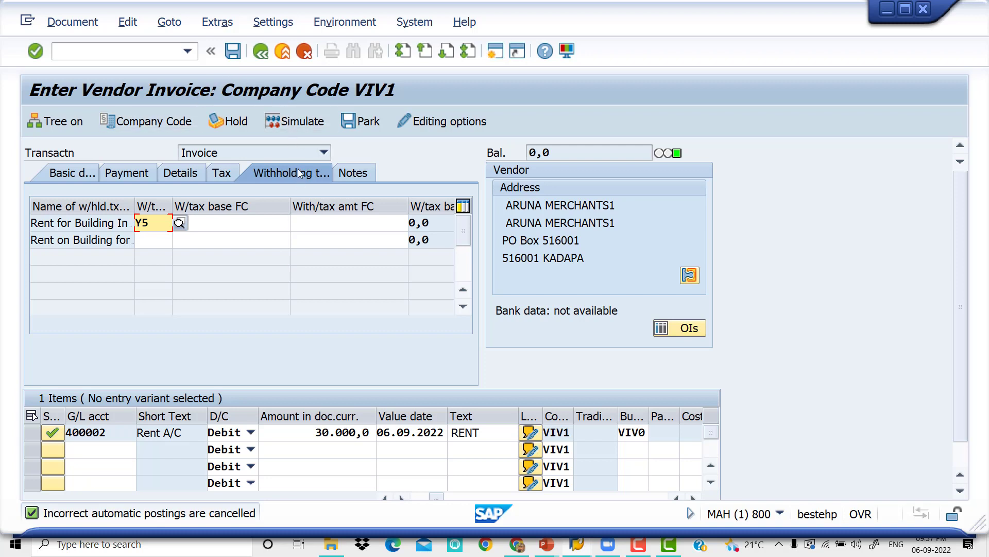
# Leave the vendor invoice with /N and open the SAP Reference IMG through transaction SPRO
pyautogui.click(131, 50)
pyautogui.write('/')
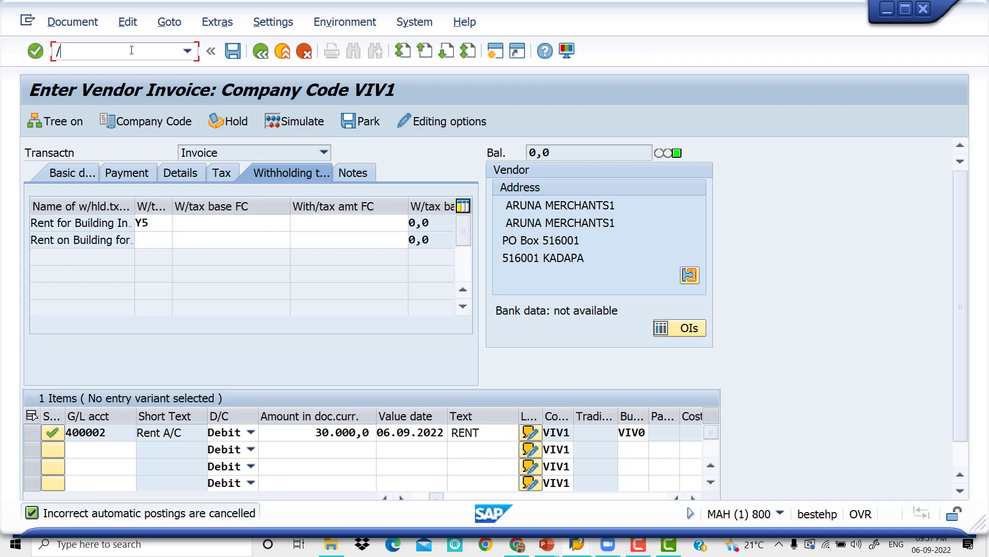
pyautogui.write('N')
pyautogui.press('Return')
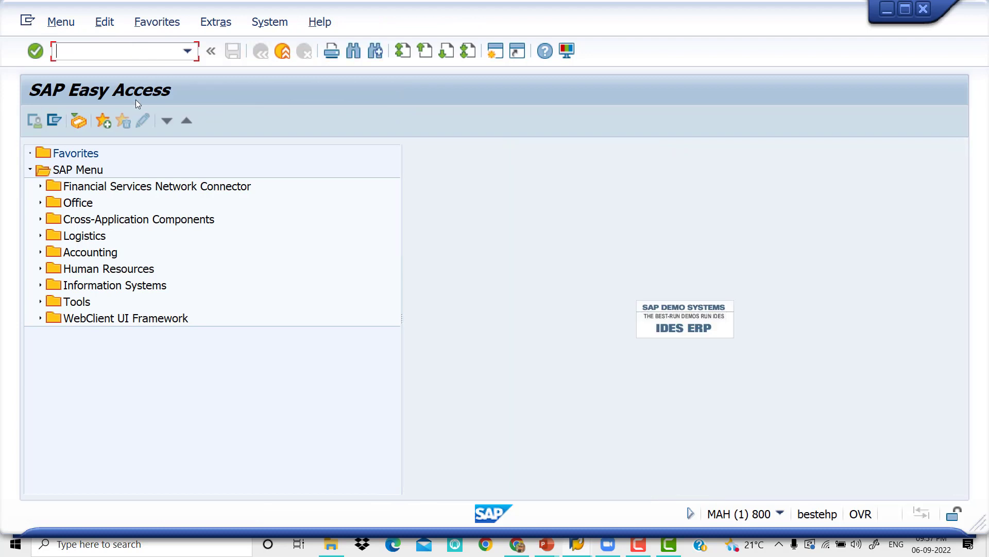
pyautogui.write('SPRO')
pyautogui.press('Return')
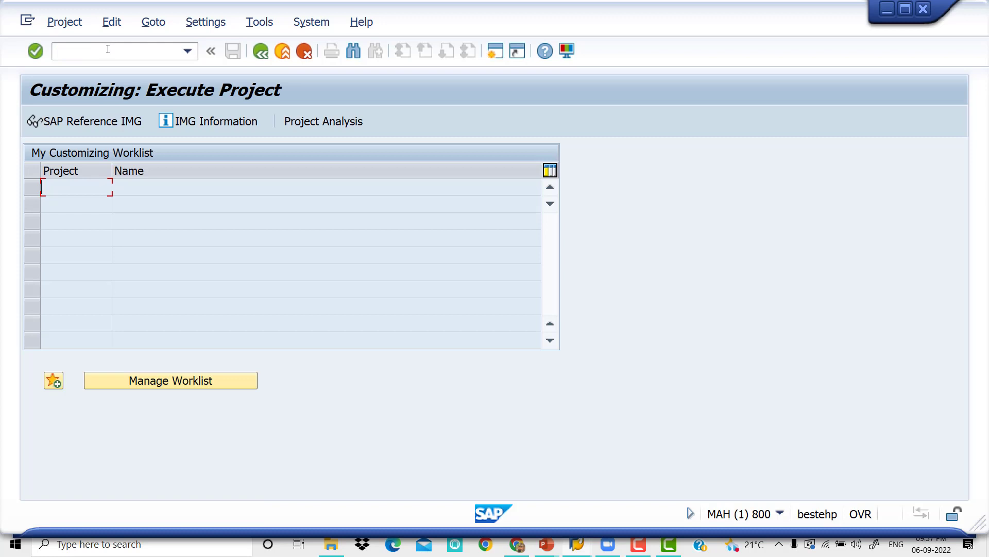
pyautogui.click(93, 126)
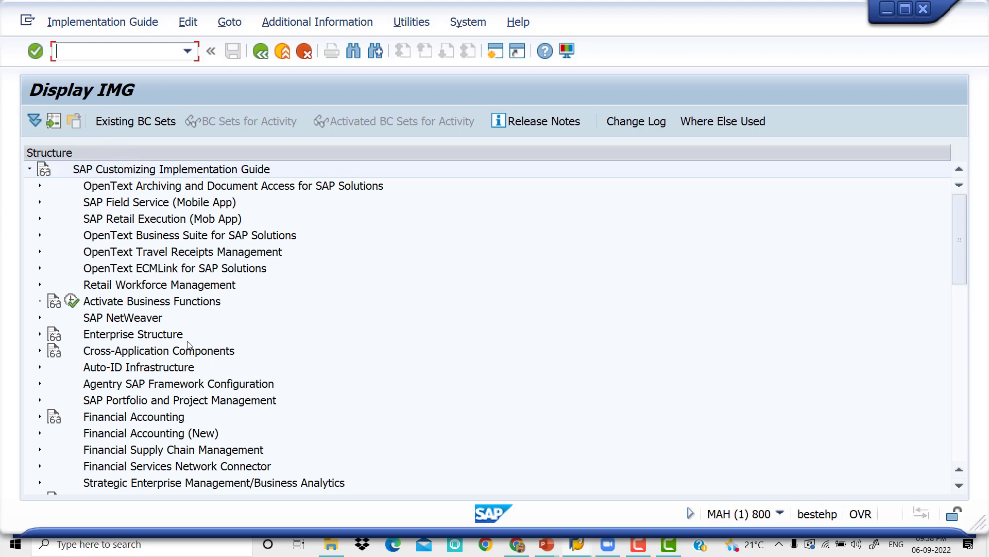
# Find the Logistics - General node in the implementation guide and expand it
pyautogui.scroll(-3, 190, 342)
pyautogui.scroll(-2, 191, 342)
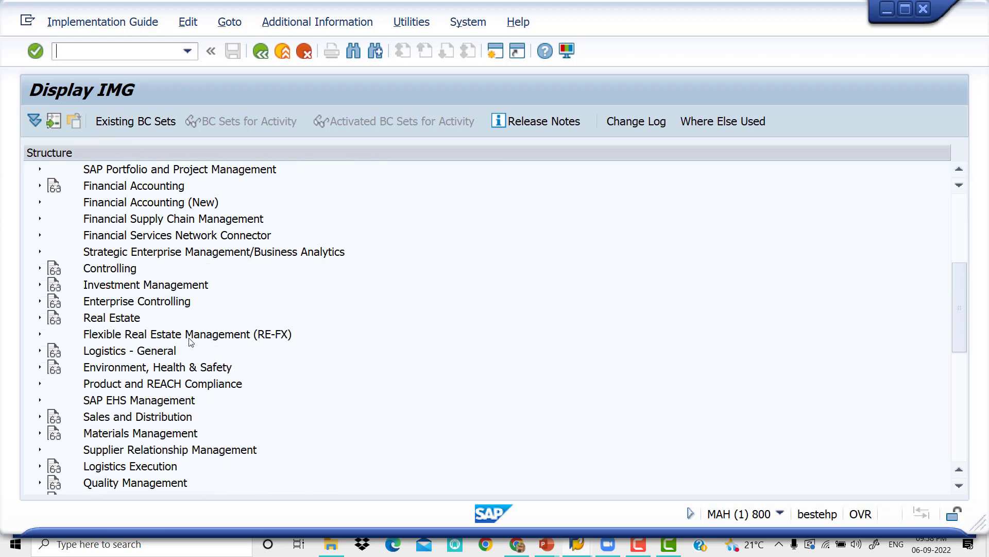
pyautogui.scroll(-2, 191, 342)
pyautogui.scroll(-1, 191, 342)
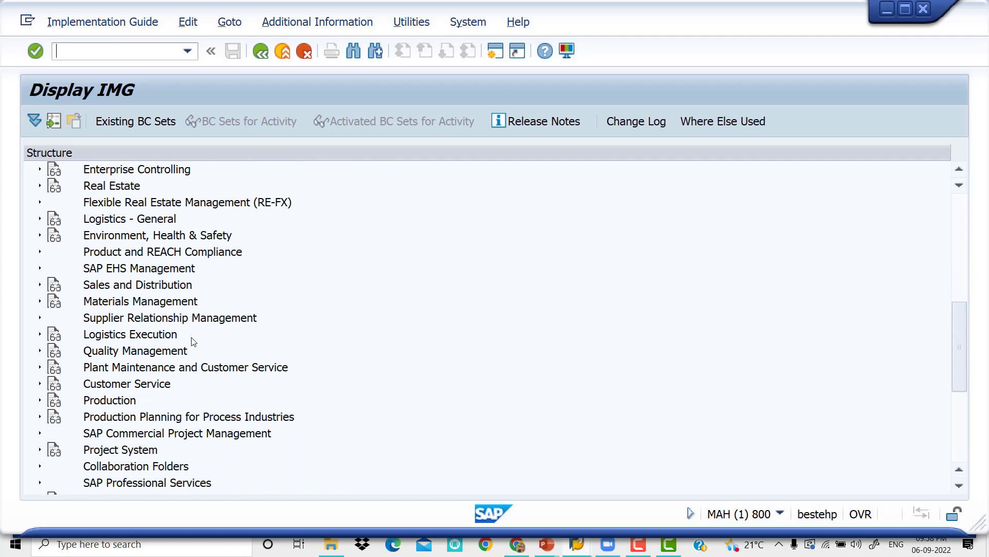
pyautogui.scroll(-1, 193, 342)
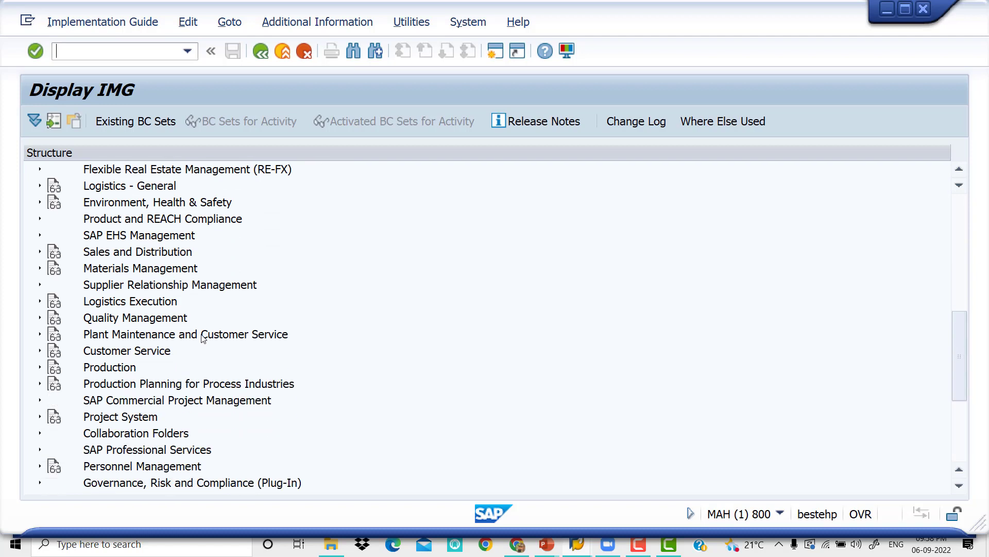
pyautogui.scroll(-1, 203, 339)
pyautogui.scroll(-4, 203, 339)
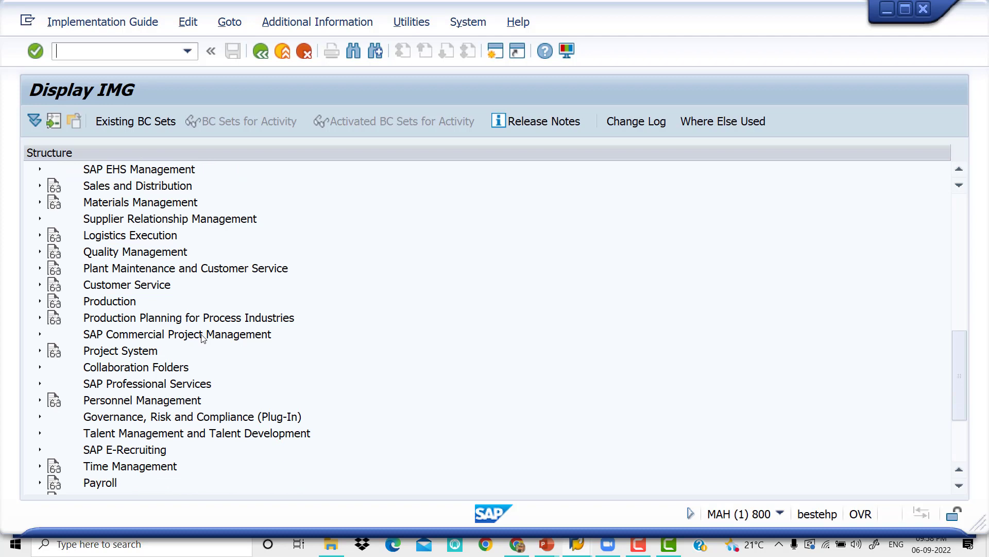
pyautogui.scroll(-3, 203, 339)
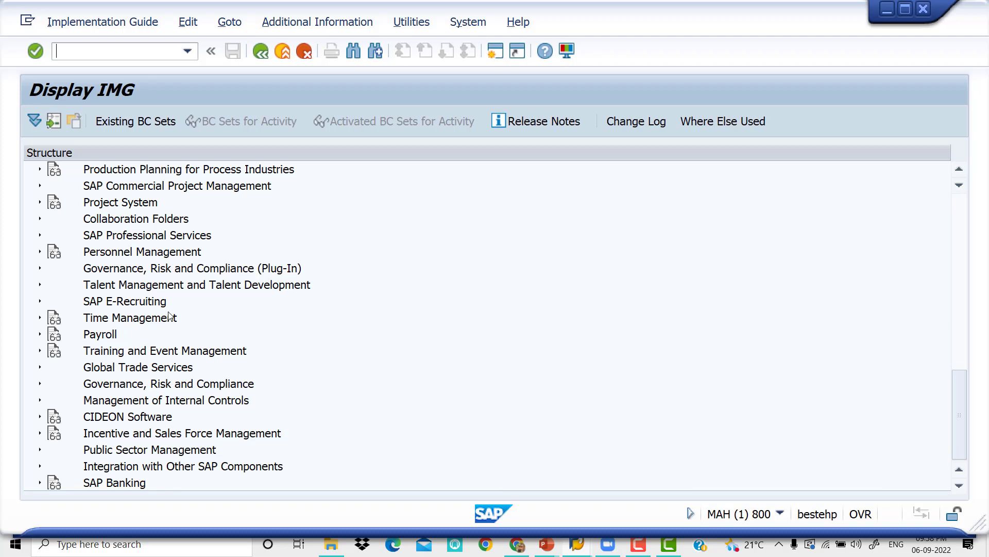
pyautogui.scroll(5, 170, 315)
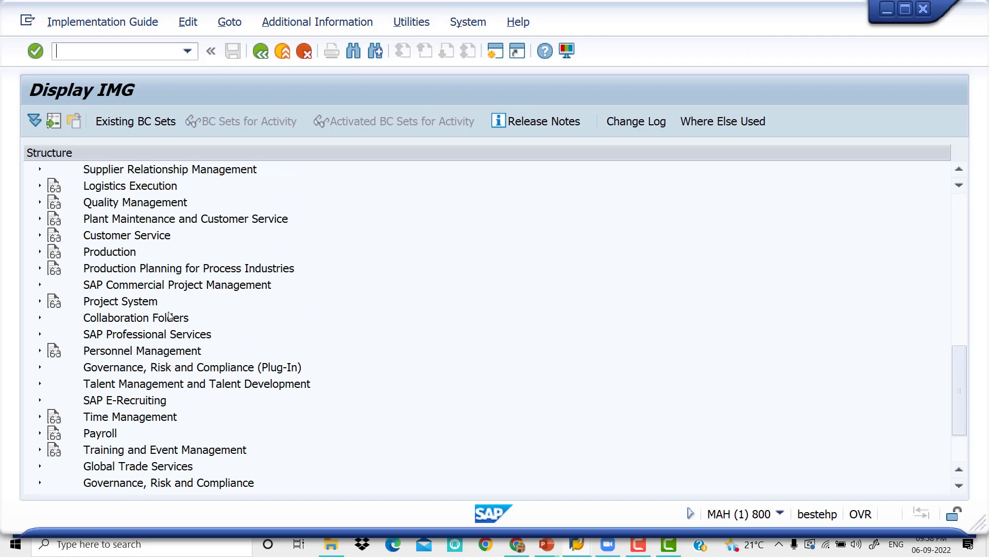
pyautogui.scroll(1, 170, 316)
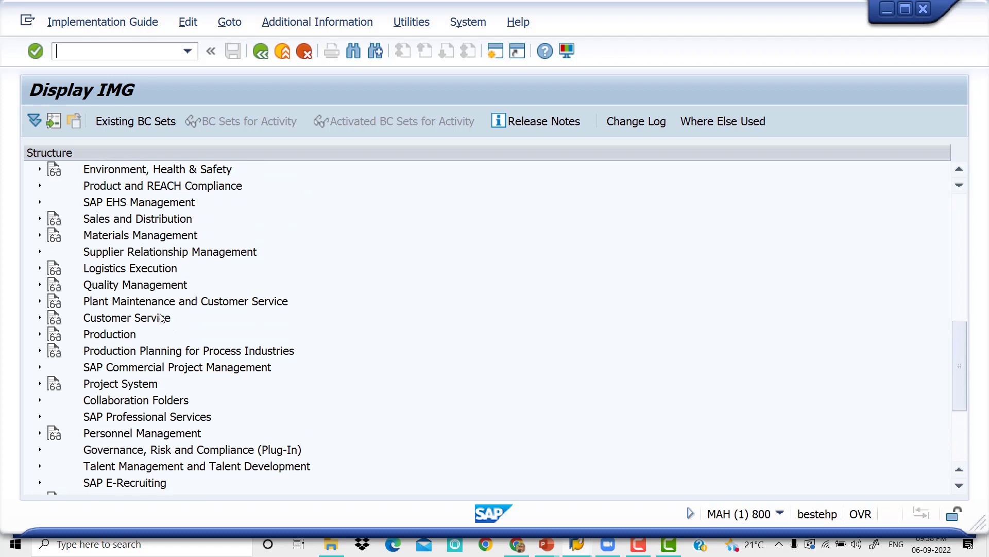
pyautogui.scroll(1, 169, 305)
pyautogui.scroll(2, 170, 303)
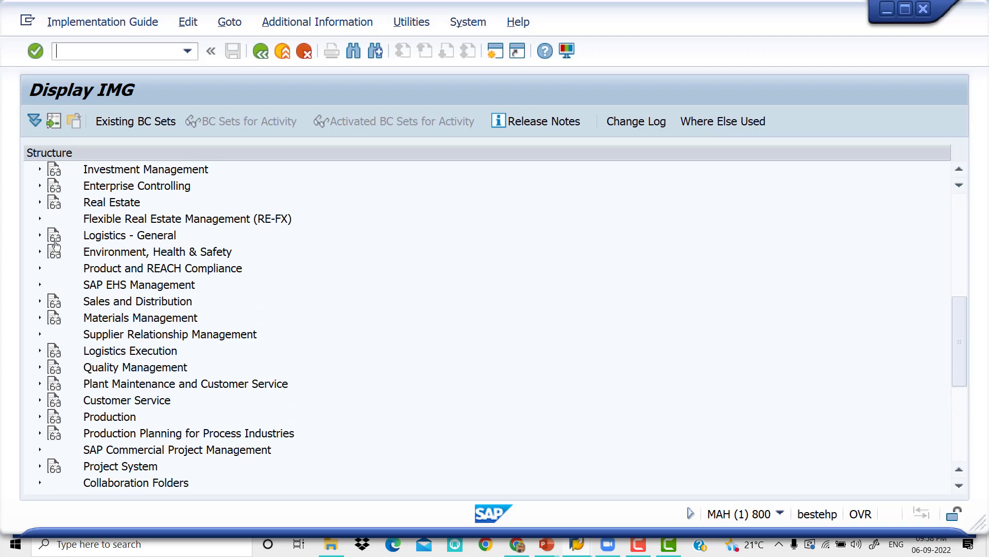
pyautogui.click(40, 237)
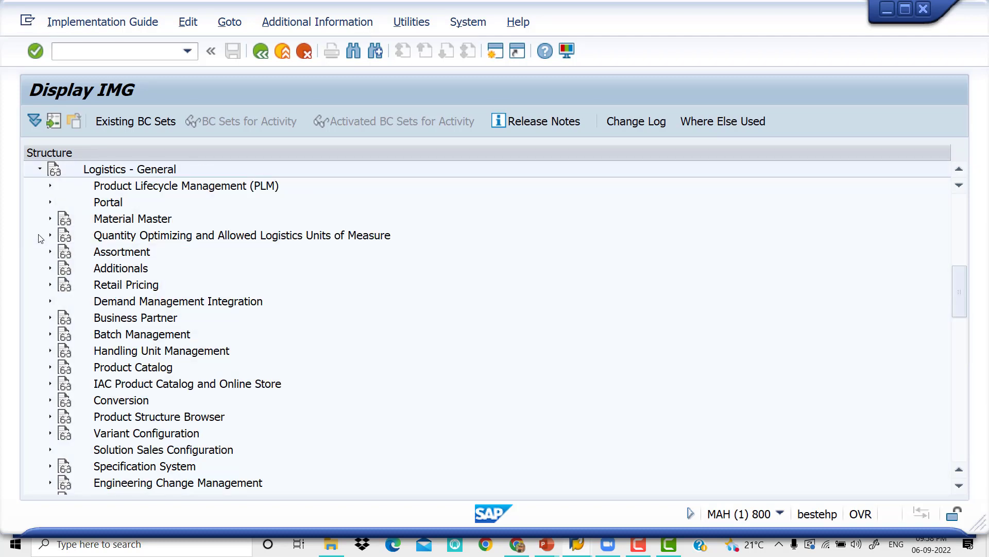
# Open Maintain Company Code Settings under Tax on Goods Movements, India, Basic Settings
pyautogui.scroll(-2, 169, 321)
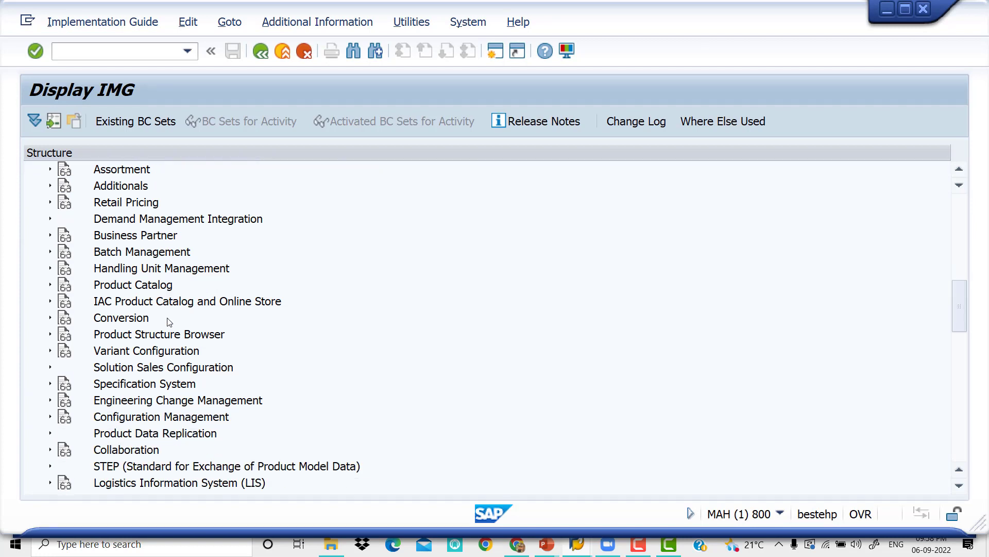
pyautogui.scroll(-5, 169, 320)
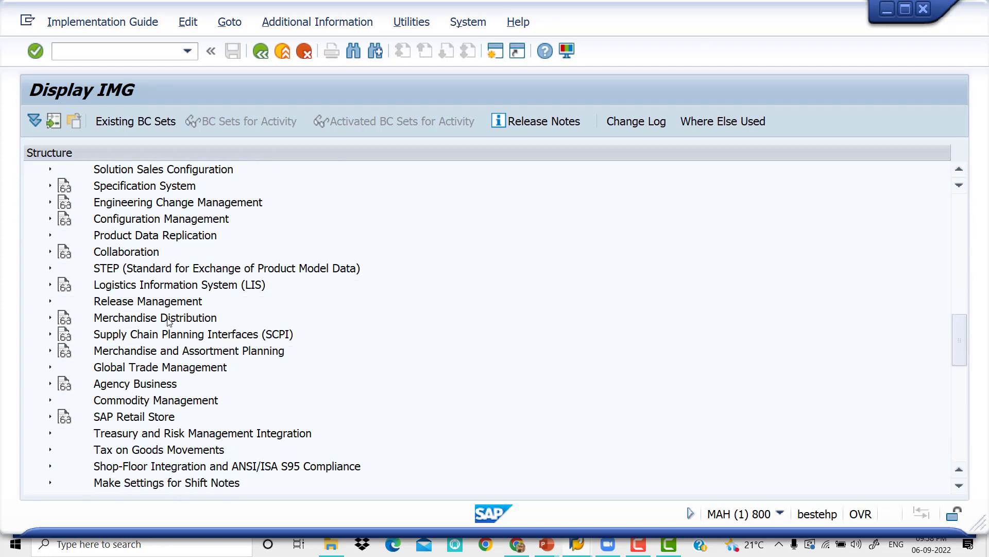
pyautogui.scroll(-1, 169, 320)
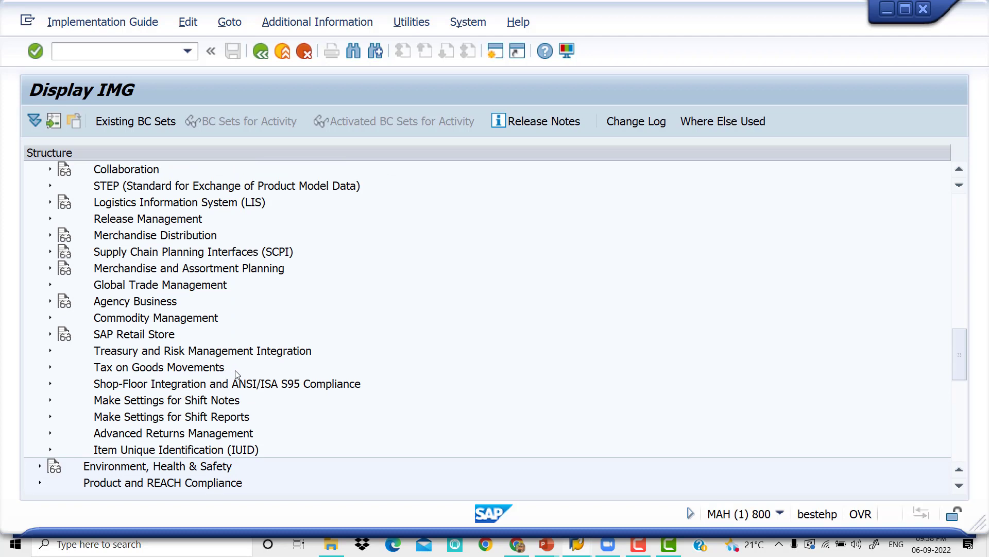
pyautogui.click(51, 368)
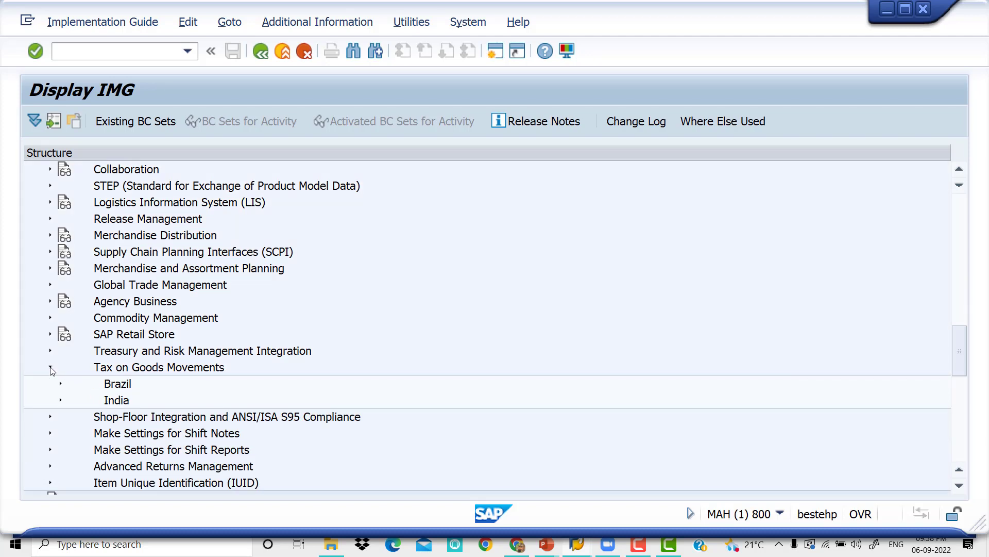
pyautogui.click(60, 400)
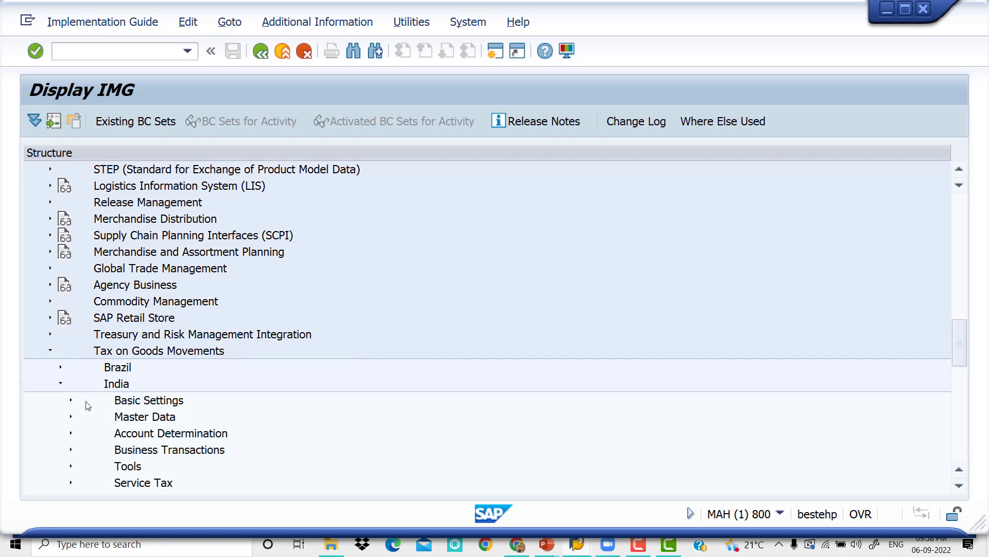
pyautogui.click(71, 401)
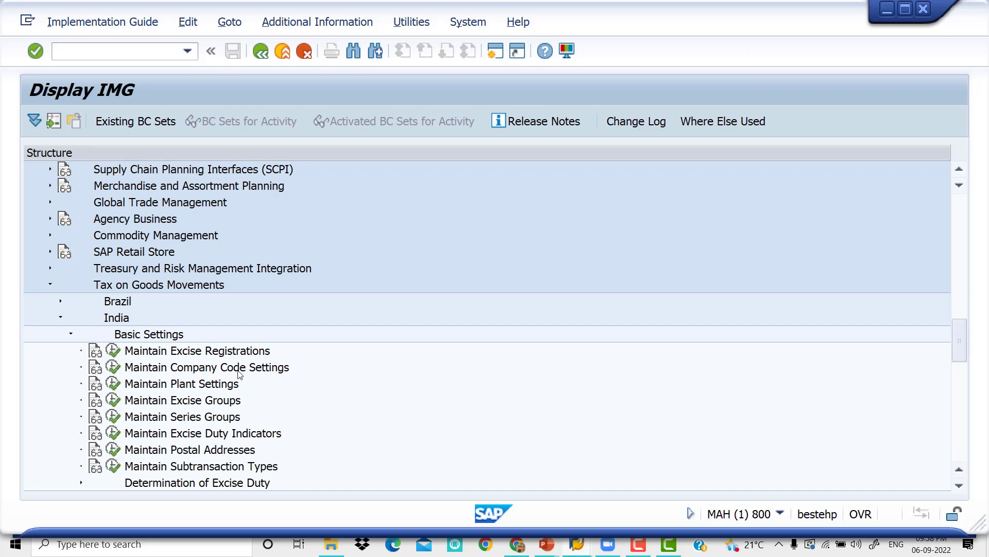
pyautogui.click(113, 367)
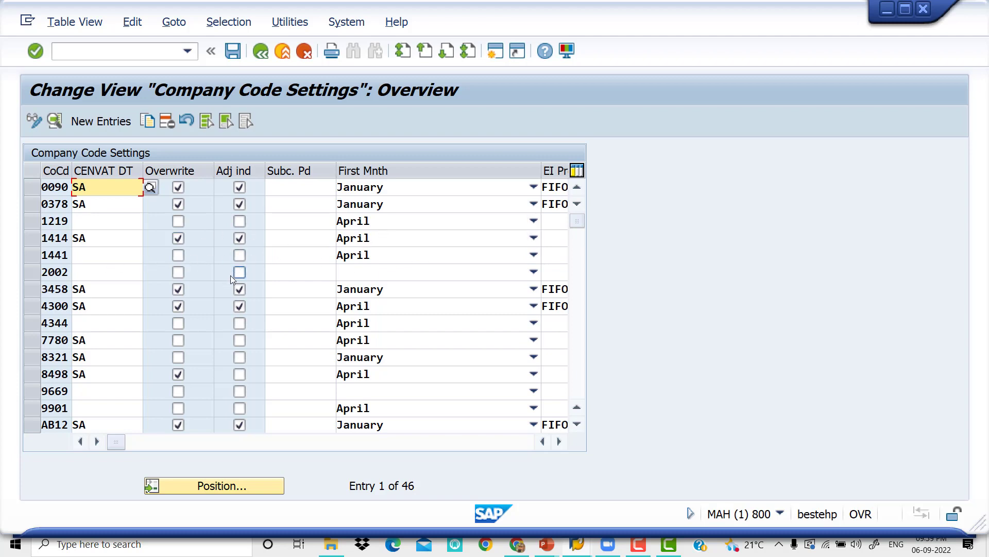
# Create a company code settings entry for VIV1 with first month April and save it in customizing request MAHK910662
pyautogui.click(107, 126)
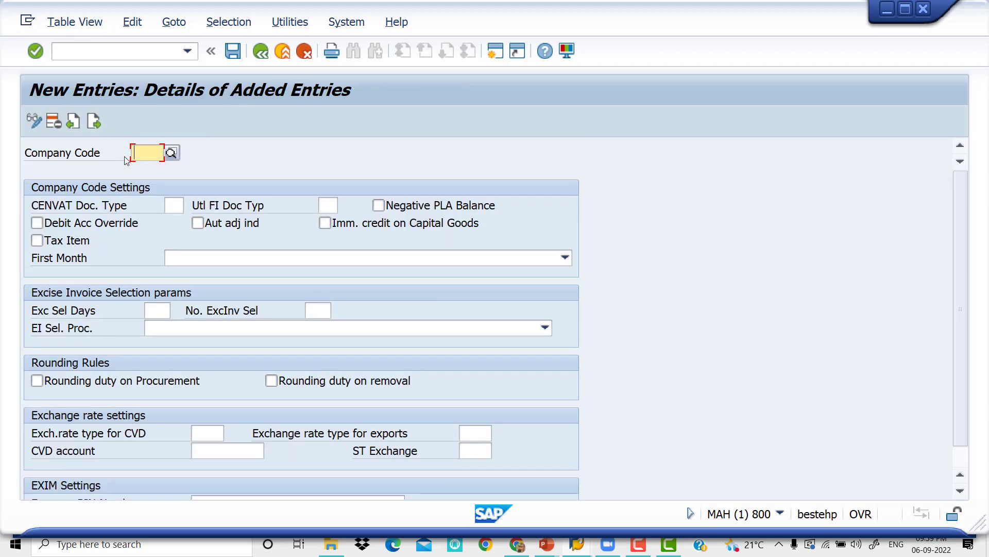
pyautogui.write('VIV1')
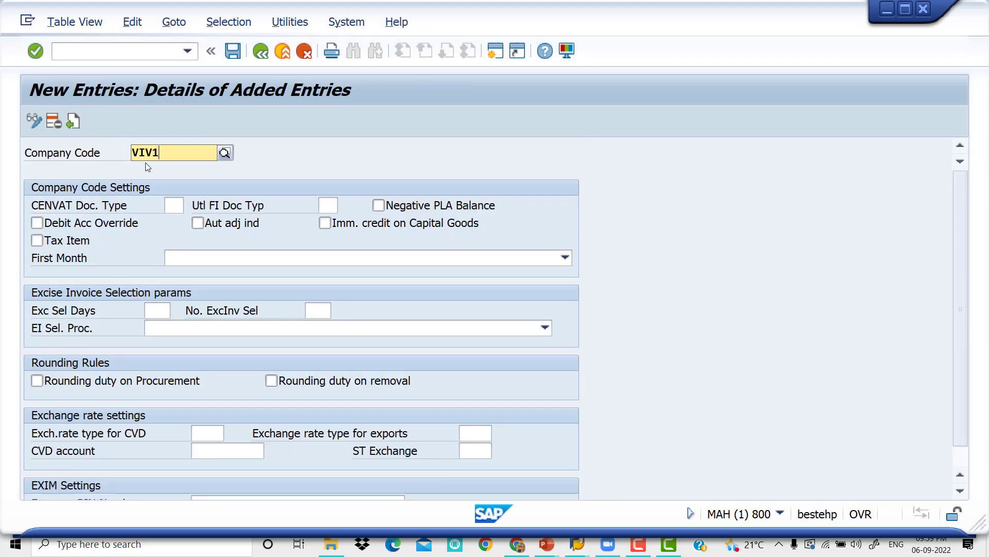
pyautogui.press('Return')
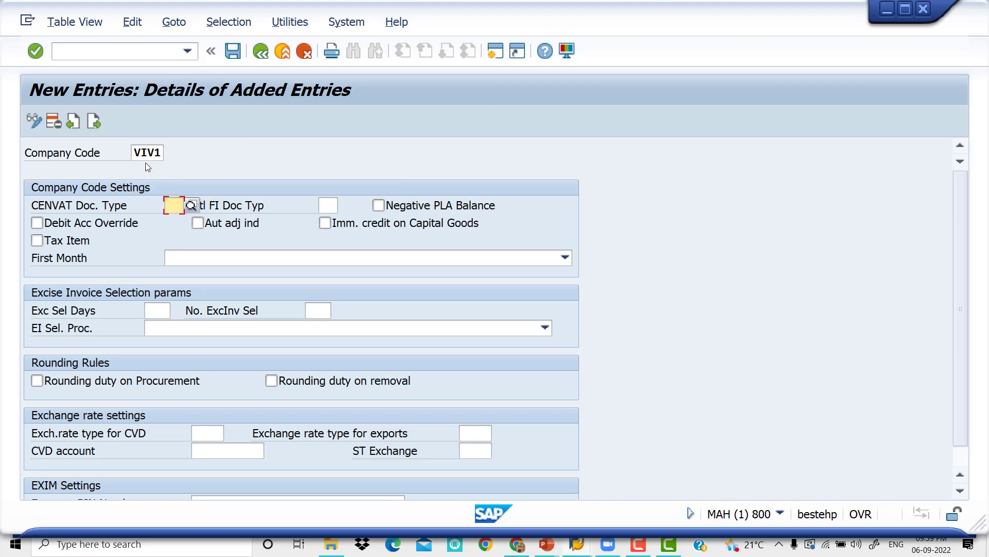
pyautogui.click(184, 258)
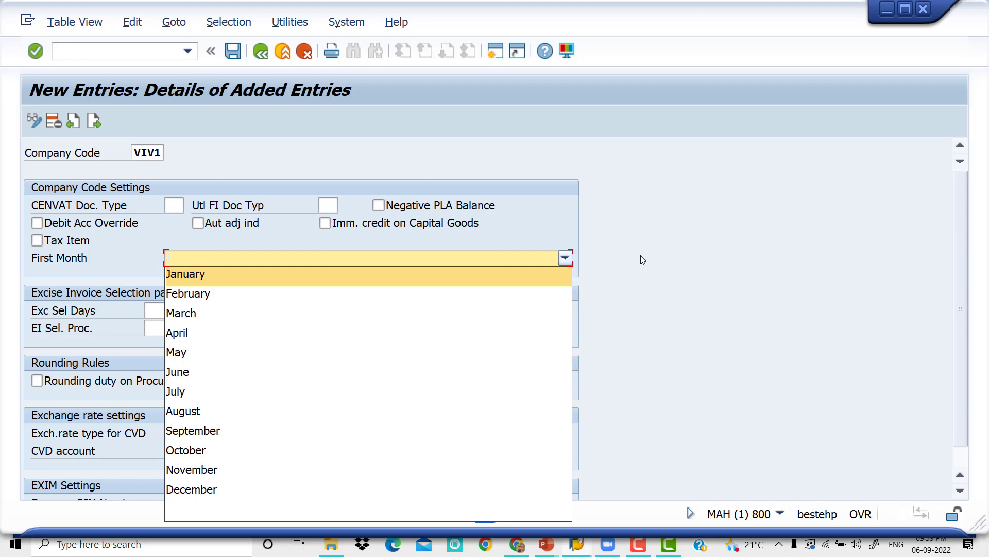
pyautogui.click(248, 334)
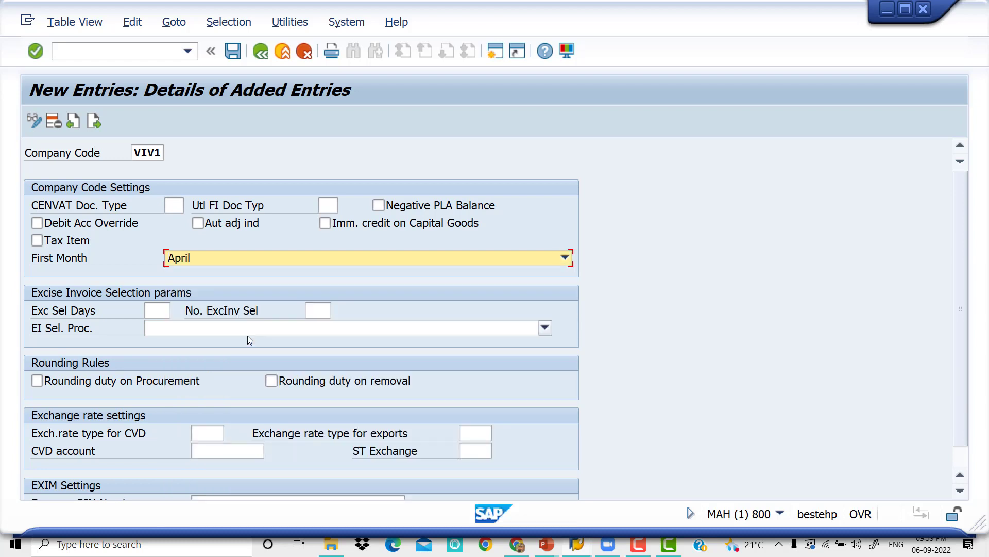
pyautogui.click(234, 49)
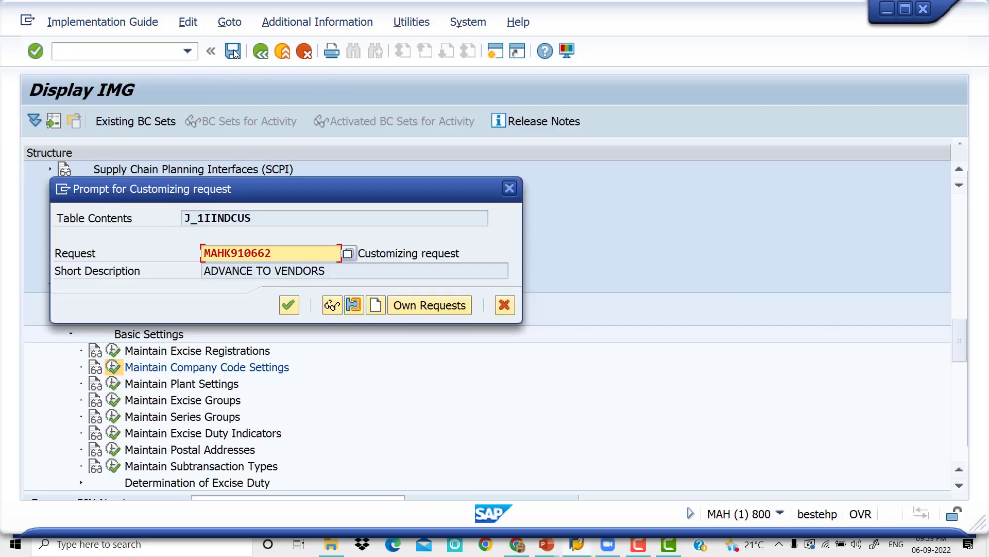
pyautogui.click(290, 305)
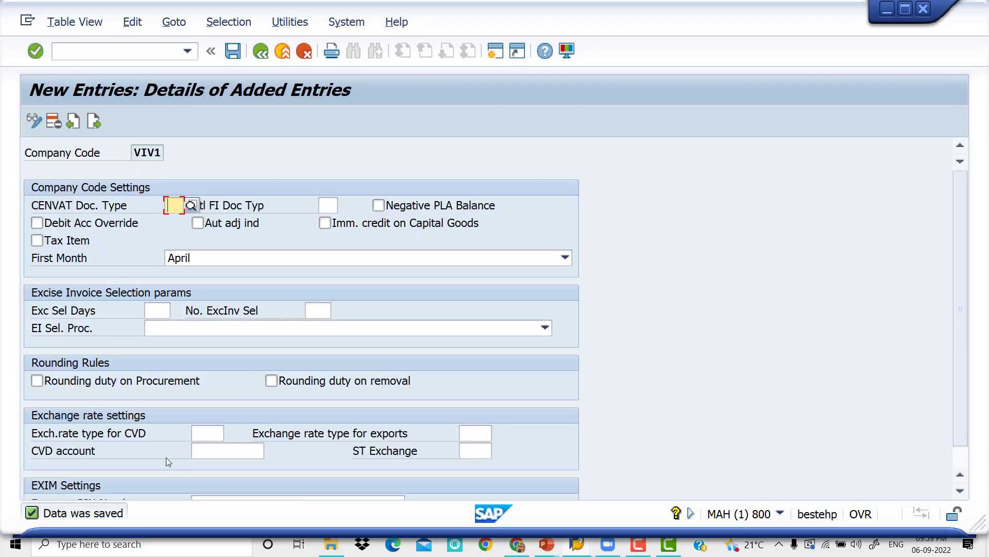
# Leave the company code settings and open vendor invoice entry through transaction /NFB60
pyautogui.click(134, 51)
pyautogui.write('/NF')
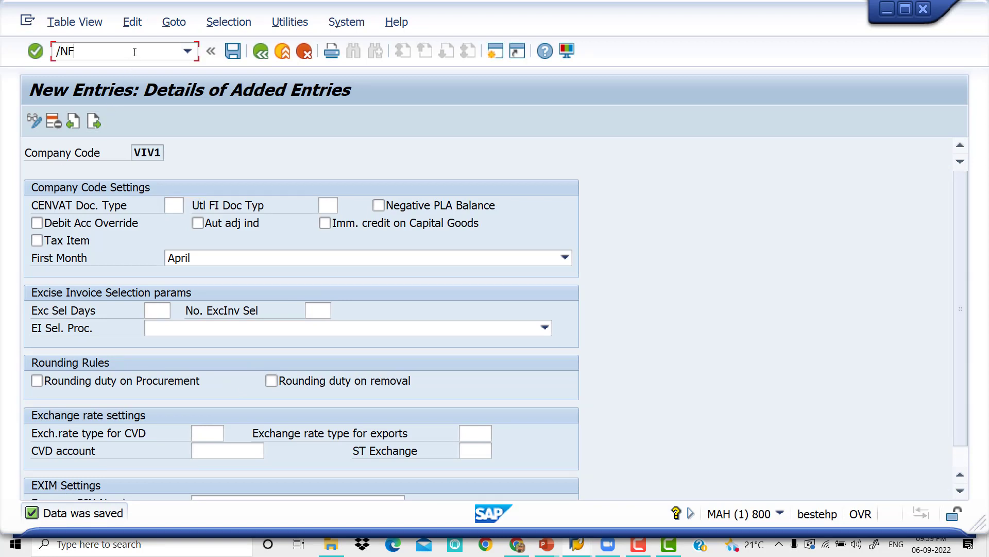
pyautogui.write('B60')
pyautogui.press('Return')
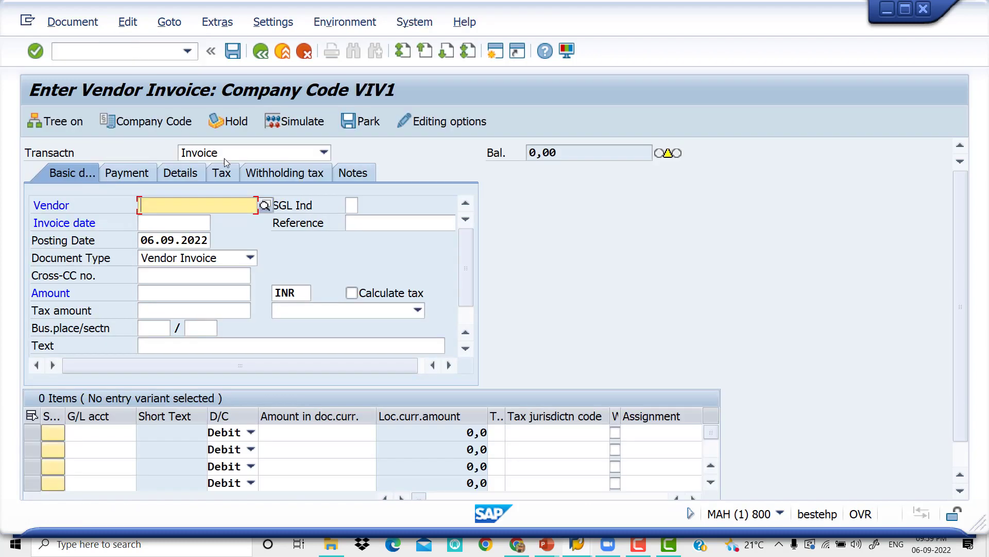
# Select vendor ARUNA MERCHANTS1 from the VIV1 vendor search and set the invoice date to 06.09.2022
pyautogui.click(264, 207)
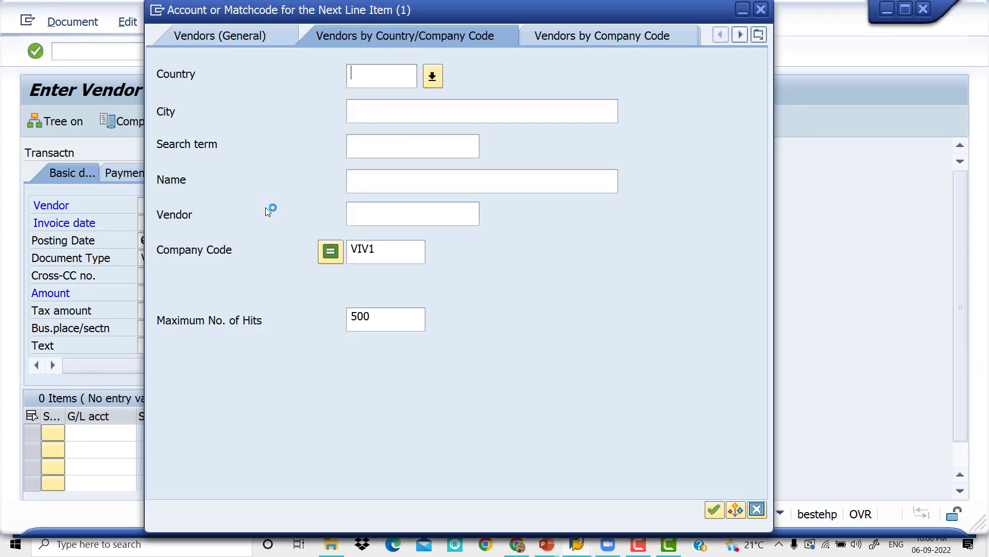
pyautogui.press('Return')
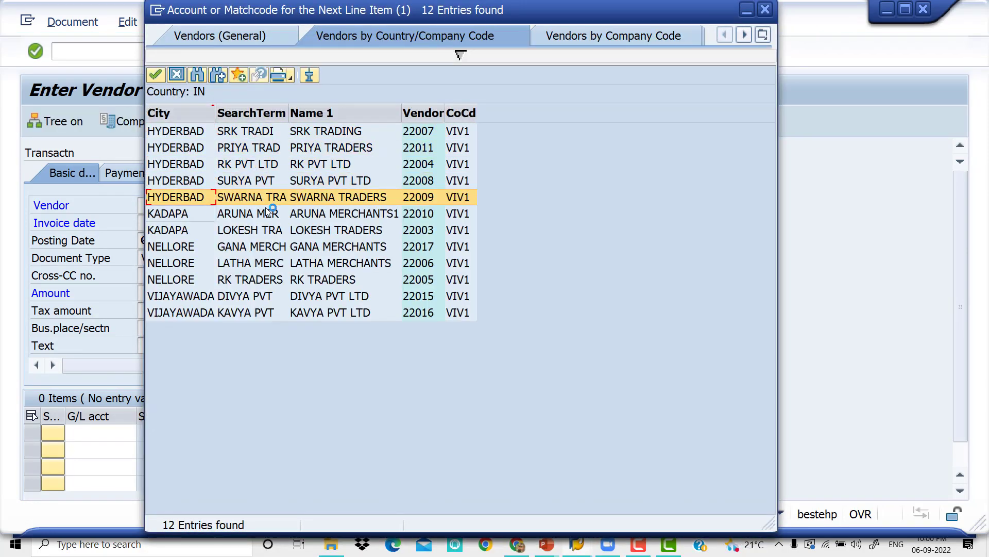
pyautogui.doubleClick(268, 213)
pyautogui.press('Tab')
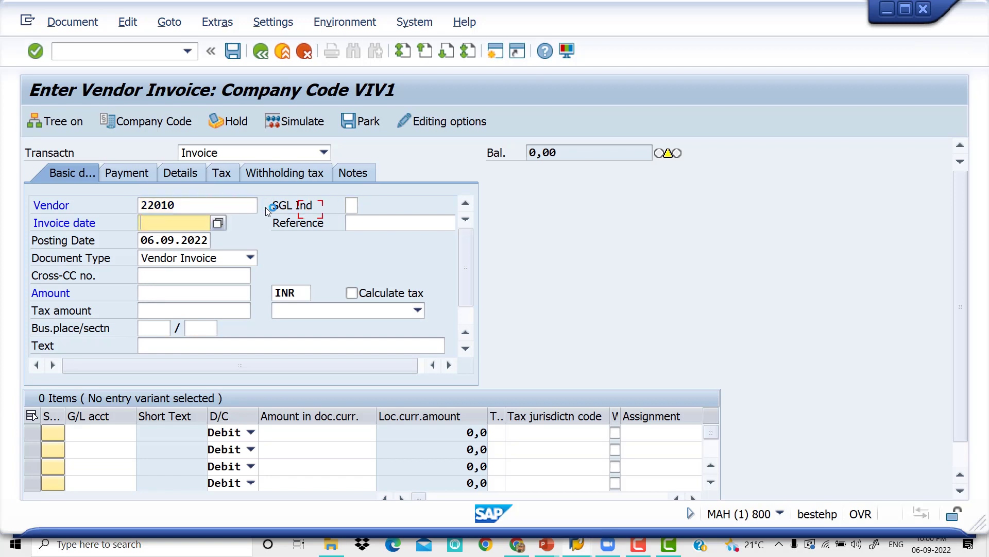
pyautogui.press('F4')
pyautogui.press('Return')
# Set the invoice reference to VENDOR-67 and the invoice amount to 30000 INR
pyautogui.press('Tab')
pyautogui.press('Down')
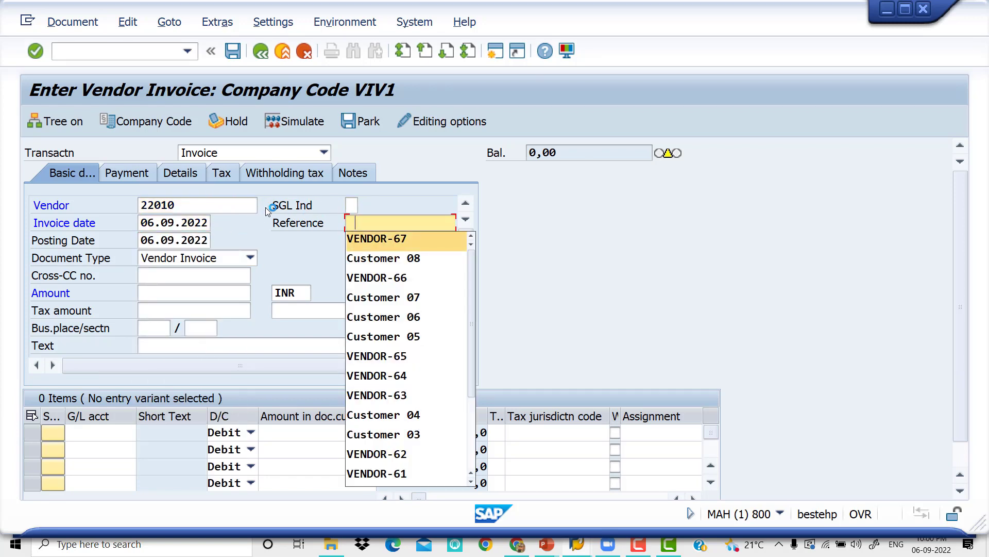
pyautogui.press('Tab')
pyautogui.press('Tab')
pyautogui.press('Tab')
pyautogui.press('Tab')
pyautogui.press('Down')
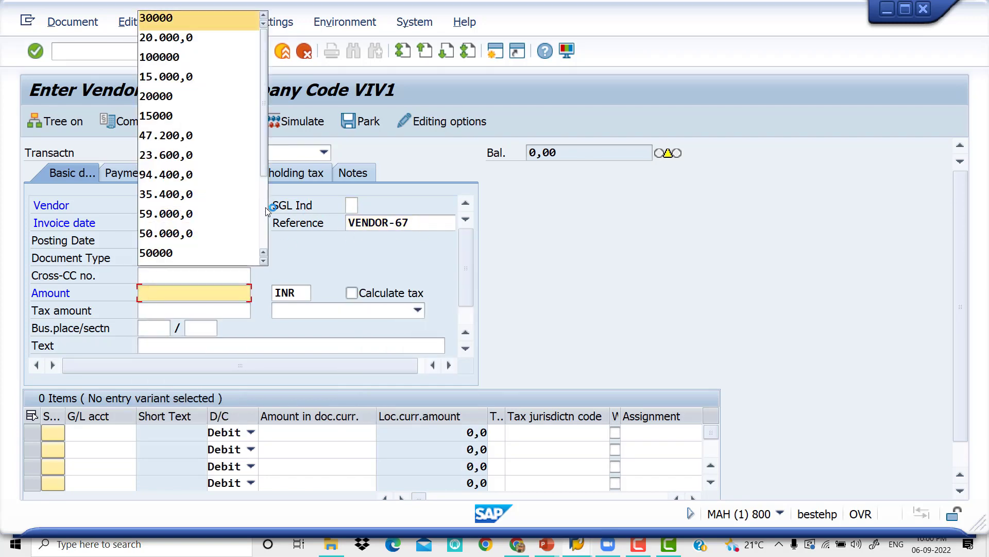
pyautogui.press('Return')
# Set the text in the invoice's basic data to VENDOR INVOICE
pyautogui.press('Tab')
pyautogui.press('Tab')
pyautogui.press('Tab')
pyautogui.press('Tab')
pyautogui.press('Tab')
pyautogui.press('Tab')
pyautogui.press('Tab')
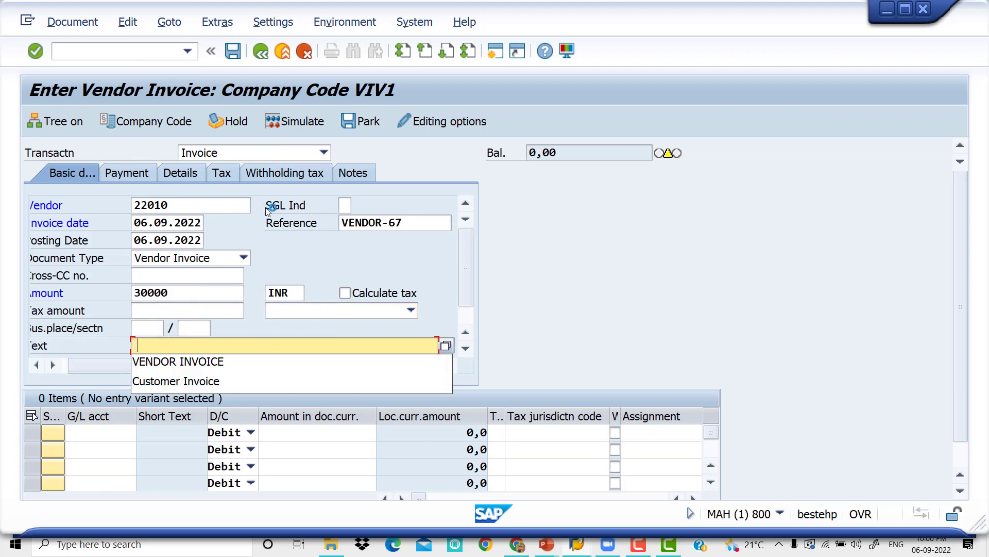
pyautogui.press('Down')
pyautogui.press('Return')
pyautogui.press('Tab')
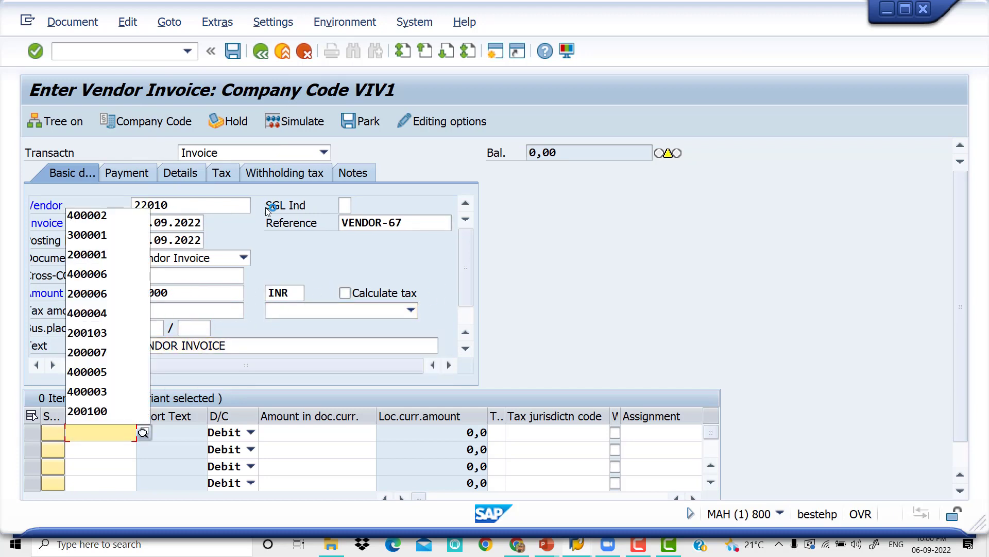
# Enter the Rent A/C general ledger account in the first item row with a debit amount of 30000
pyautogui.press('Down')
pyautogui.press('Return')
pyautogui.press('Down')
pyautogui.press('Down')
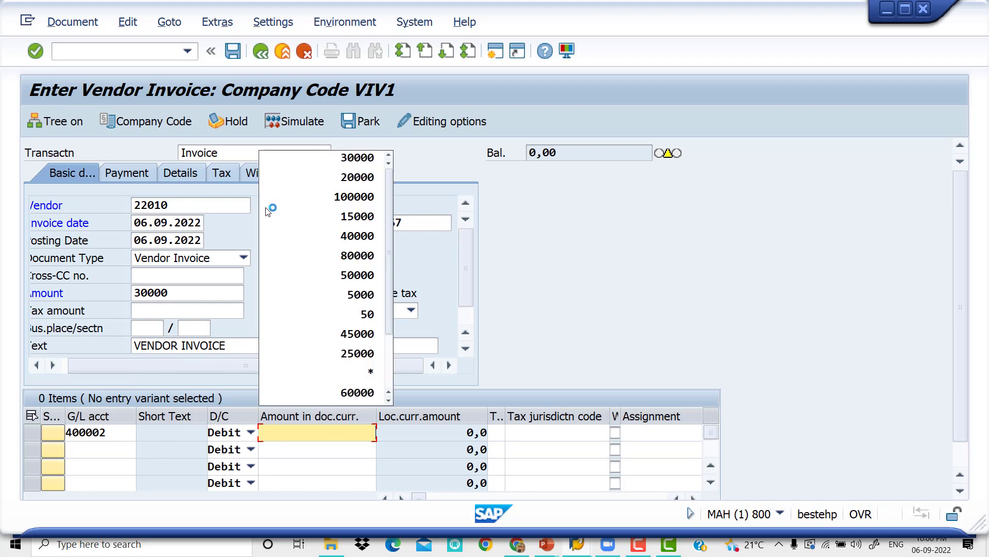
pyautogui.press('Tab')
pyautogui.press('Tab')
pyautogui.press('Tab')
pyautogui.press('Tab')
pyautogui.press('Tab')
# Complete the rent item row with value date 06.09.2022, text RENT and business area VIV0
pyautogui.press('Down')
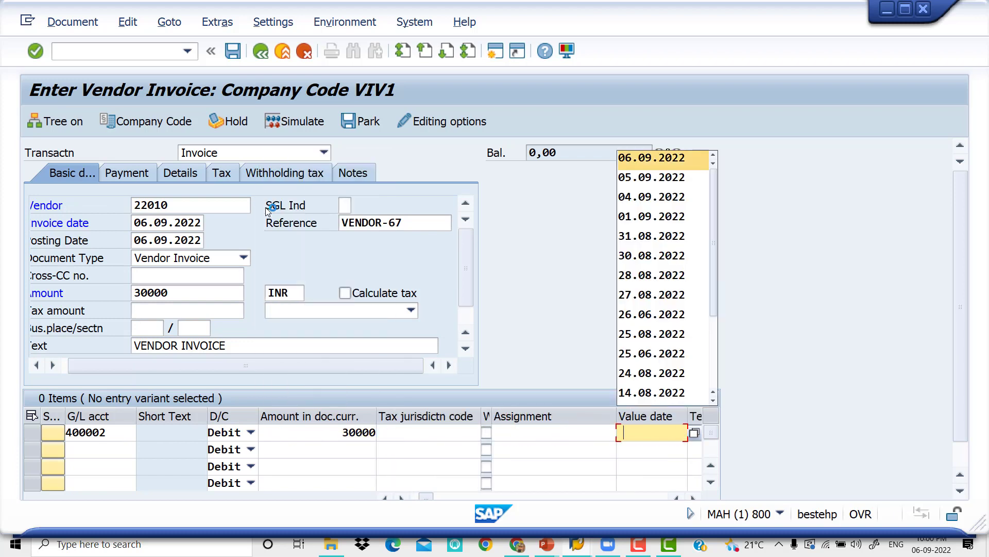
pyautogui.press('Down')
pyautogui.press('Tab')
pyautogui.press('Down')
pyautogui.press('Down')
pyautogui.press('Tab')
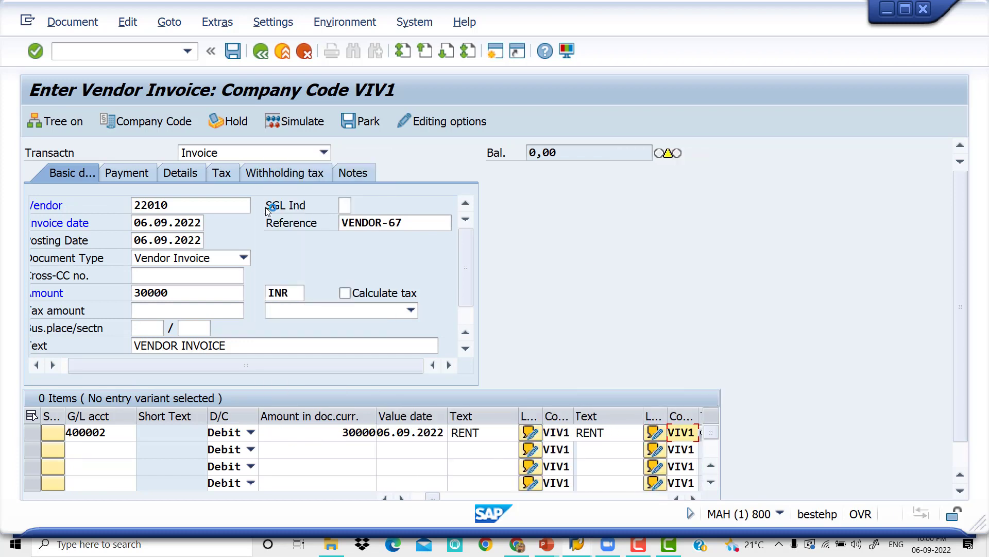
pyautogui.press('Down')
pyautogui.press('Down')
pyautogui.press('Tab')
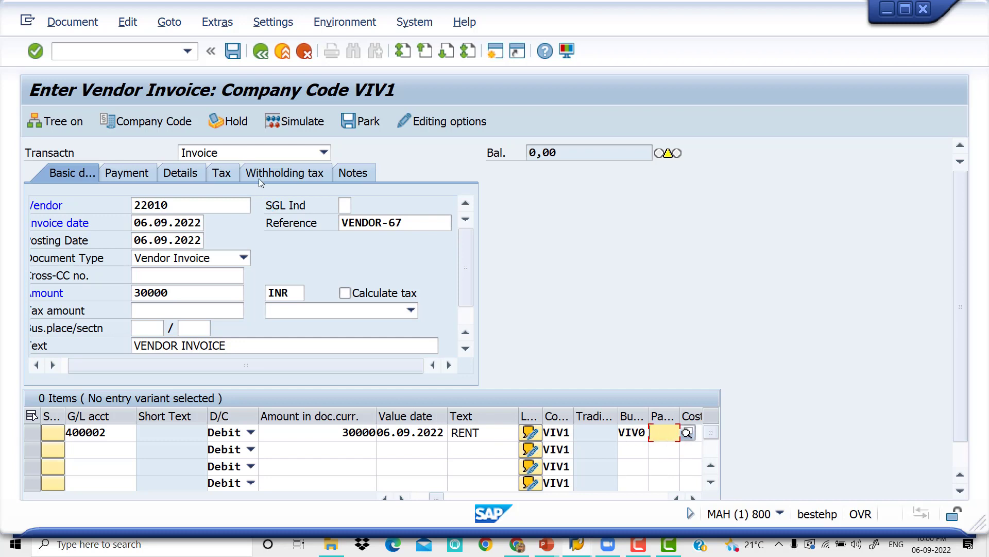
# Set the invoice's payment terms to 0001
pyautogui.click(106, 172)
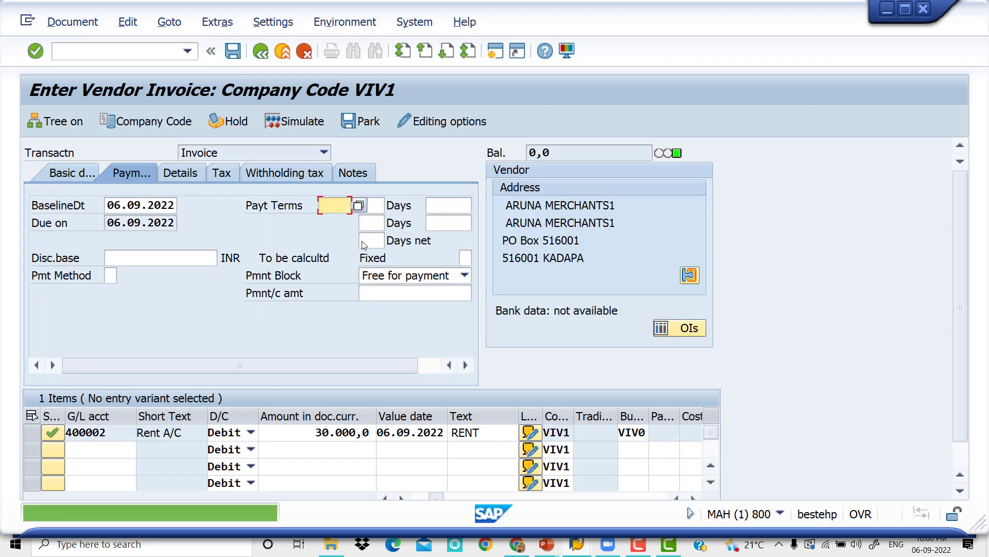
pyautogui.press('Down')
pyautogui.press('Tab')
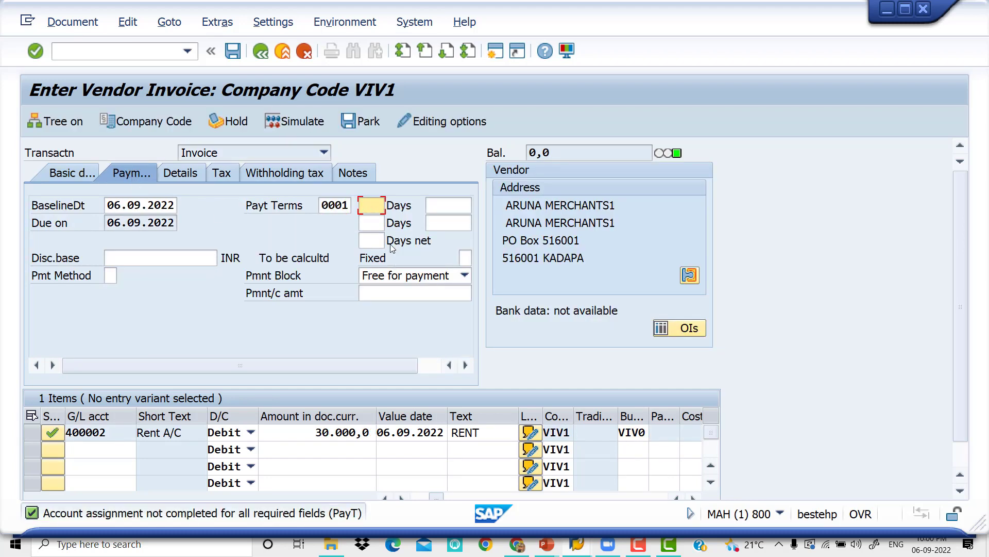
# Clear withholding tax code Y6 from the second rent row, keeping Y5 in the first, and simulate the invoice
pyautogui.click(276, 173)
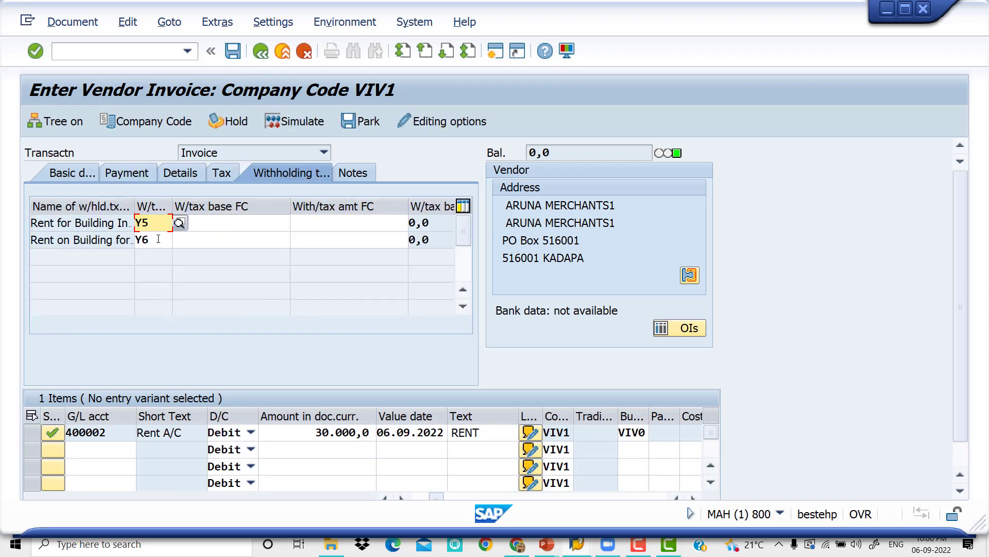
pyautogui.click(158, 239)
pyautogui.press('BackSpace')
pyautogui.press('BackSpace')
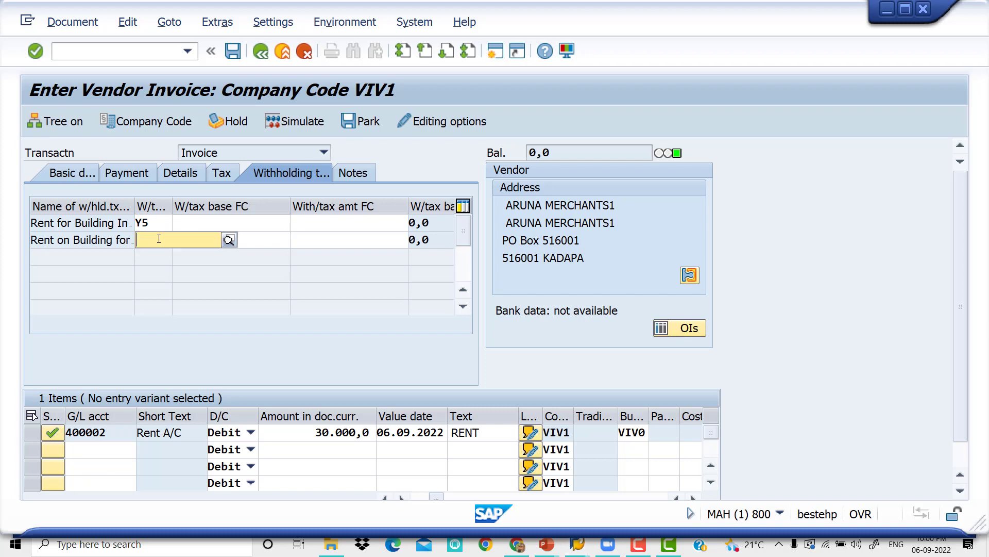
pyautogui.press('Tab')
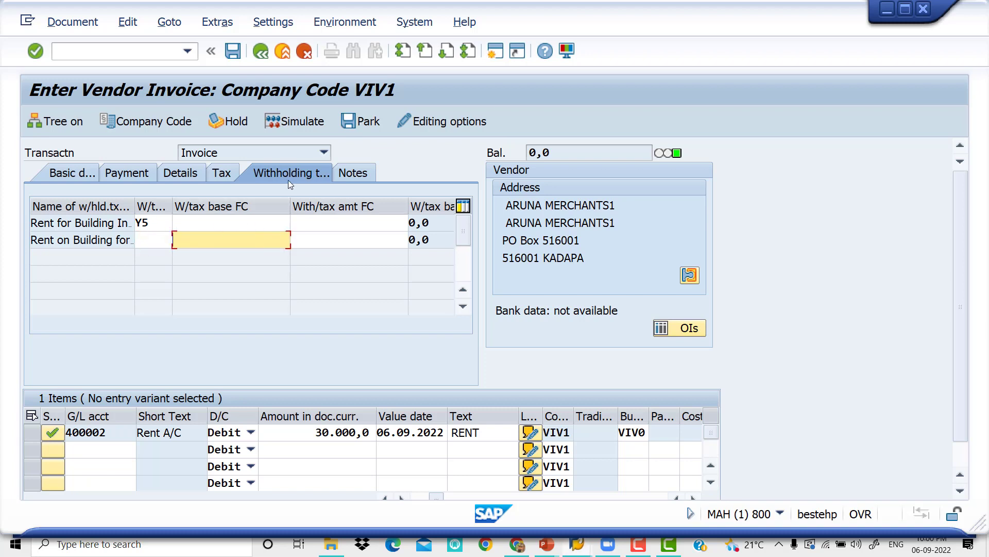
pyautogui.click(306, 124)
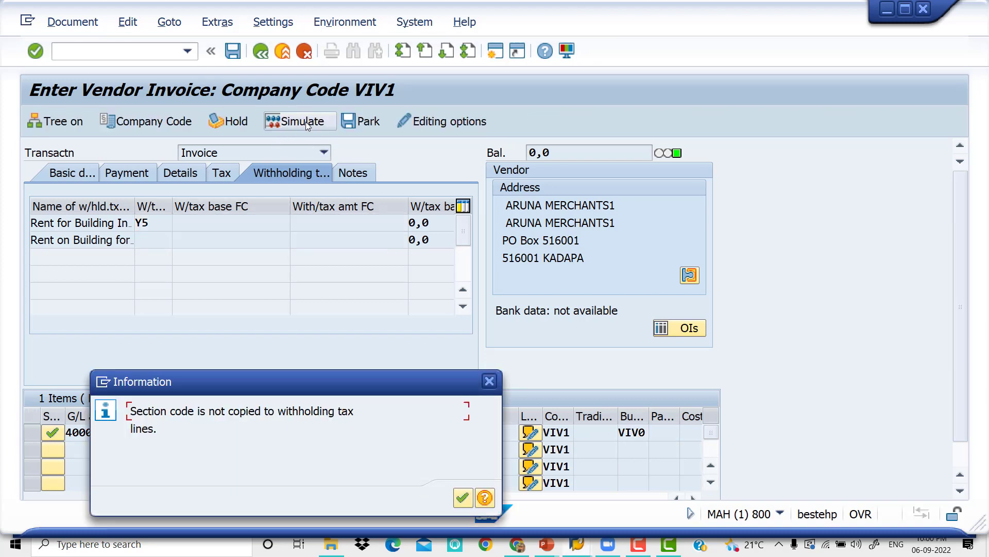
pyautogui.click(462, 498)
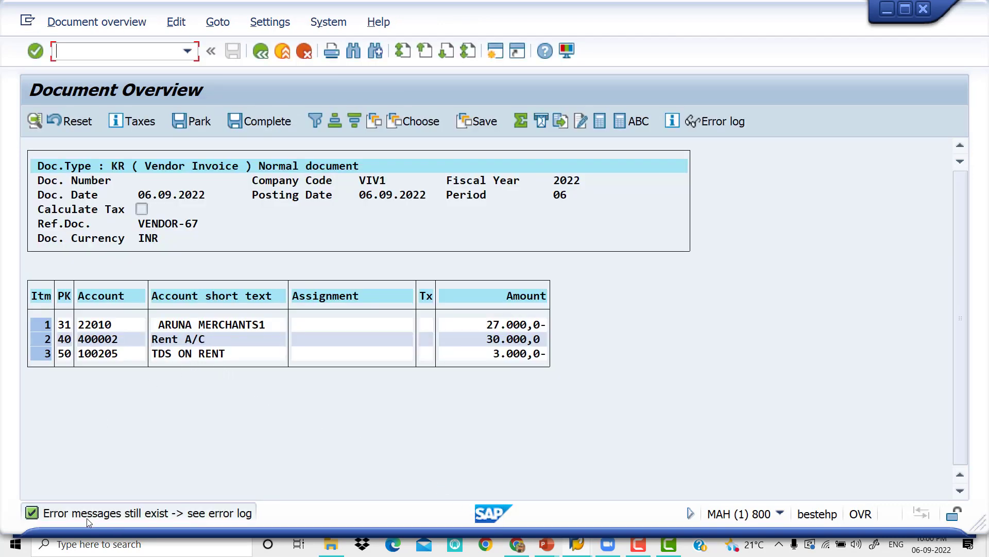
# Complete the TDS ON RENT item with business area VIV0, value date 06.09.2022 and text TDS ON RENT, and return to the document overview
pyautogui.doubleClick(240, 358)
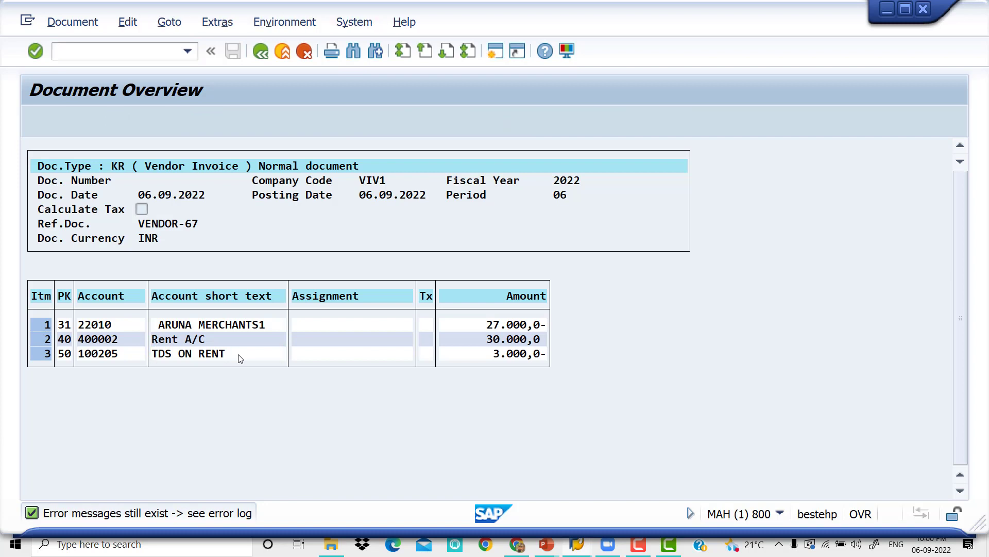
pyautogui.click(152, 276)
pyautogui.press('space')
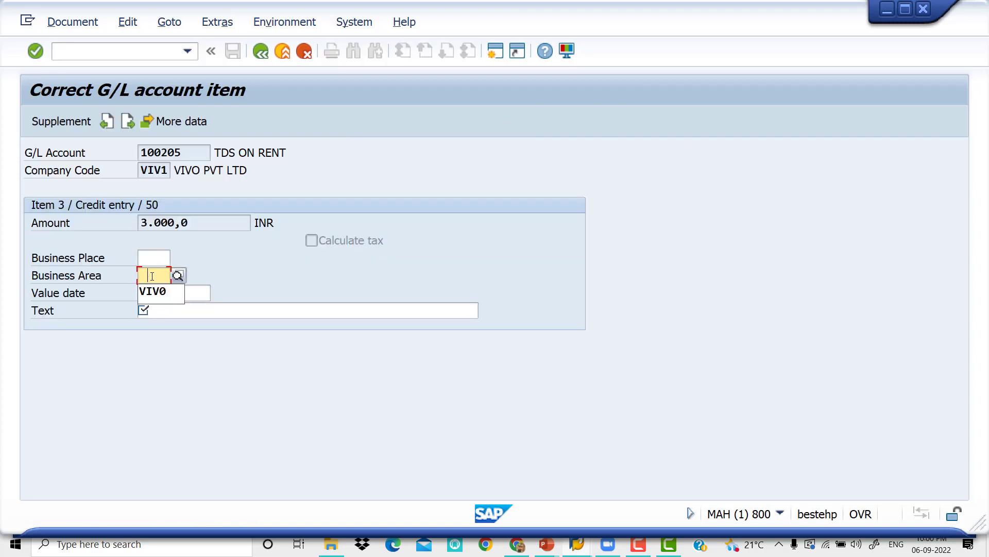
pyautogui.press('Down')
pyautogui.press('Tab')
pyautogui.press('space')
pyautogui.press('Down')
pyautogui.press('Tab')
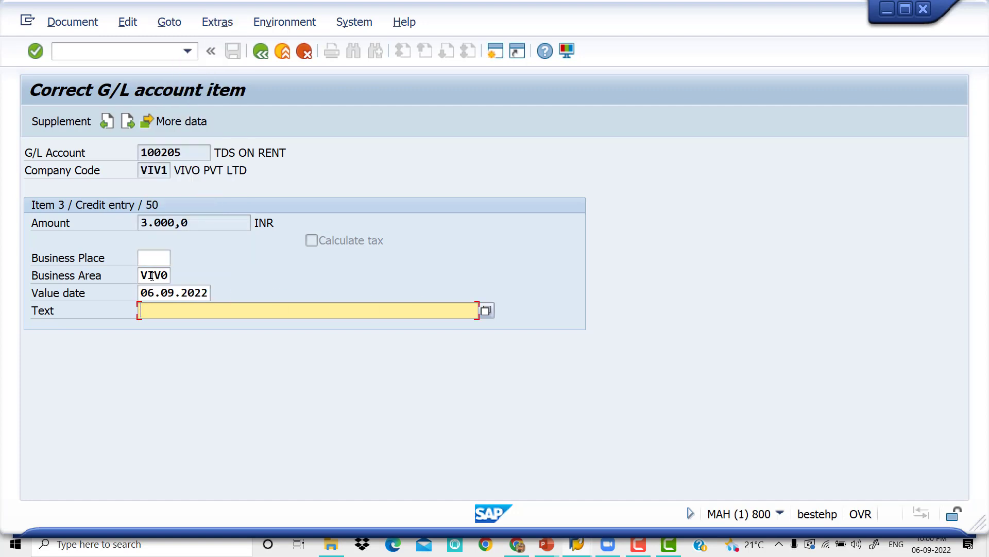
pyautogui.press('space')
pyautogui.press('Down')
pyautogui.press('Tab')
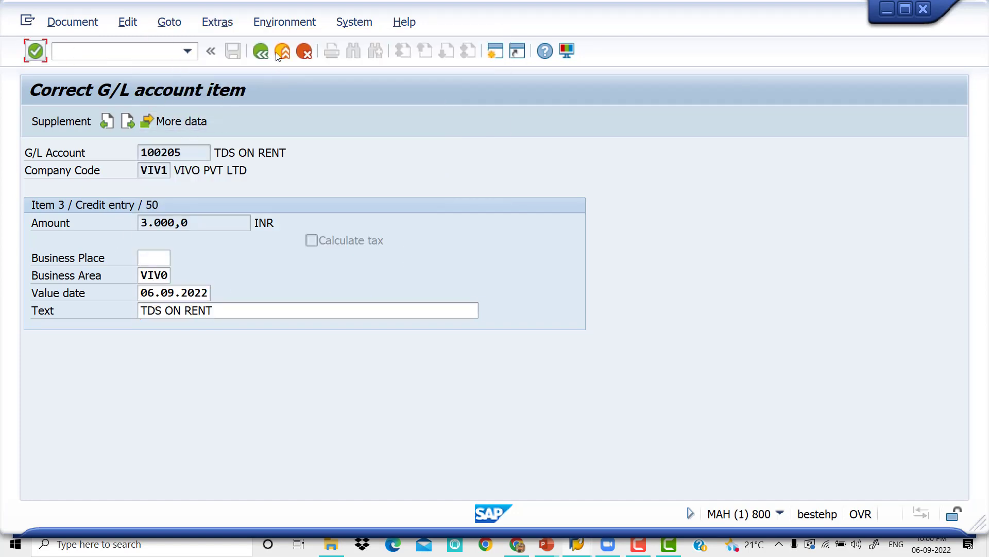
pyautogui.click(265, 49)
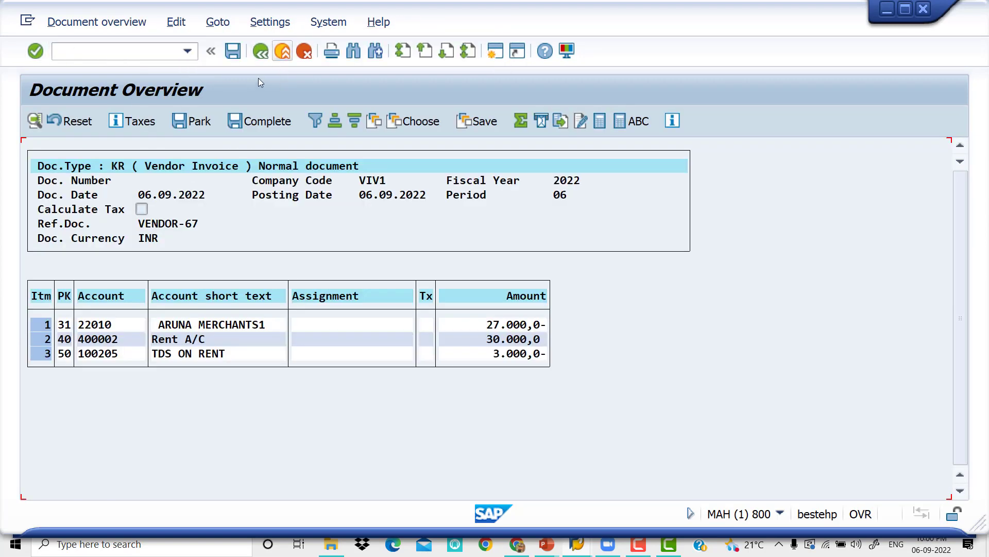